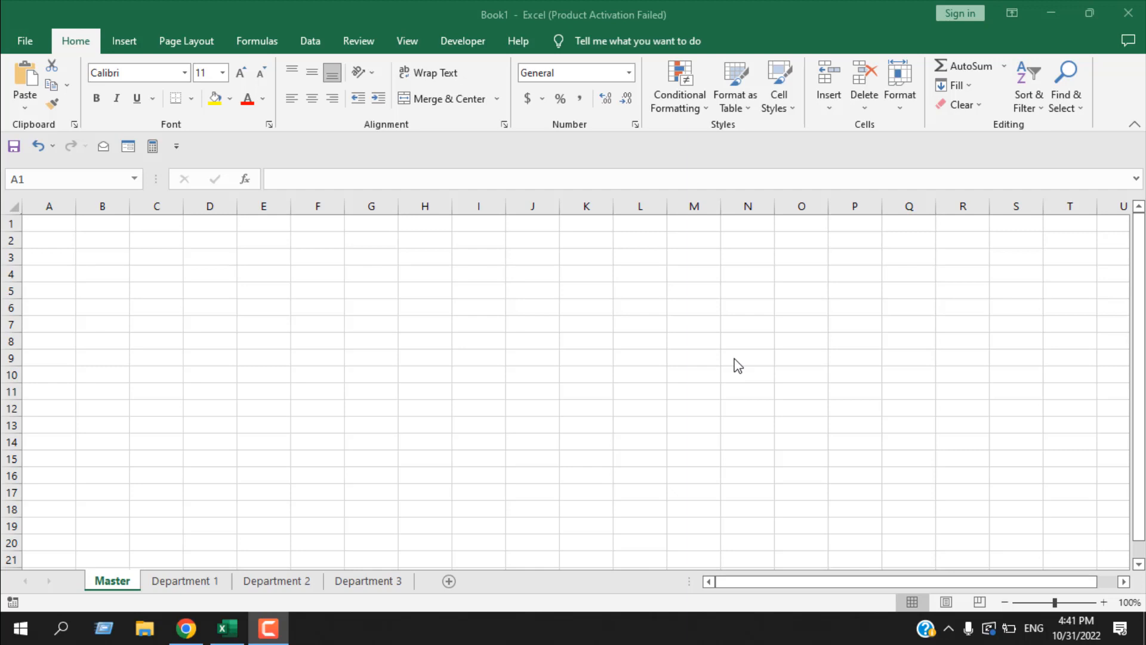
left_click(200, 47)
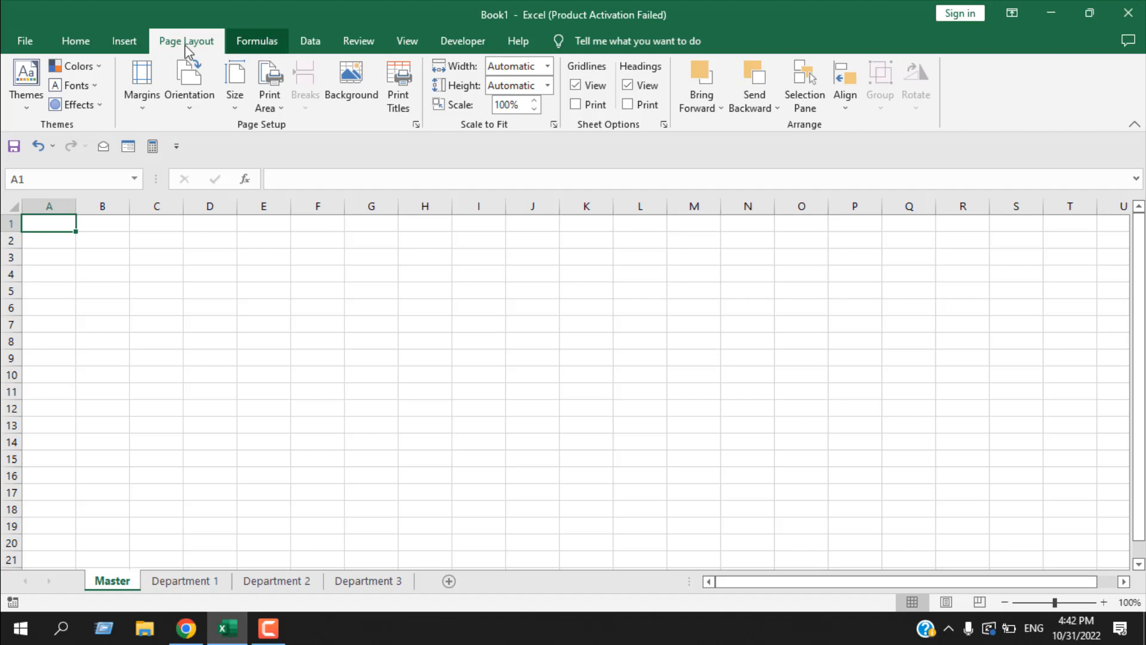
left_click(31, 46)
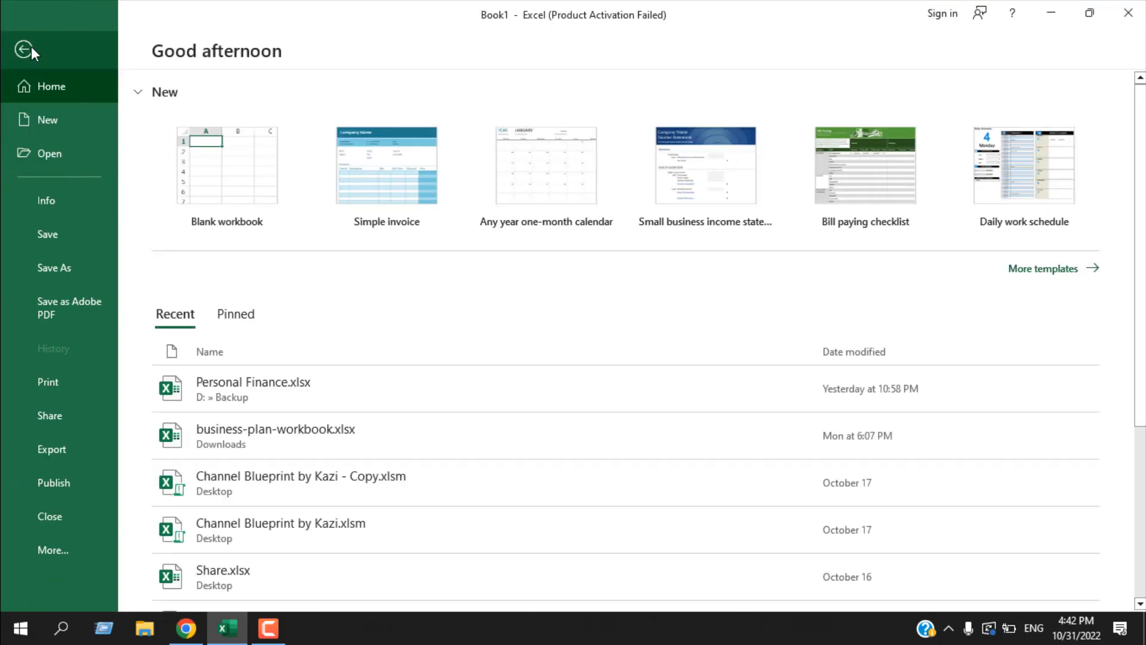
left_click(31, 46)
left_click(84, 43)
left_click(122, 45)
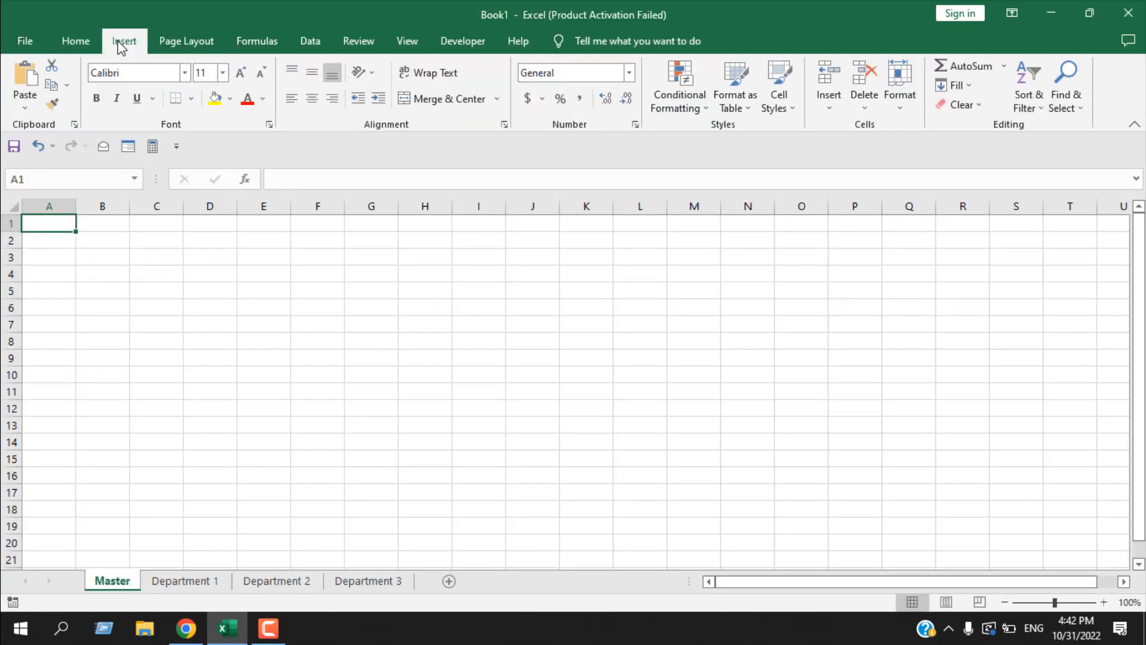
left_click(160, 47)
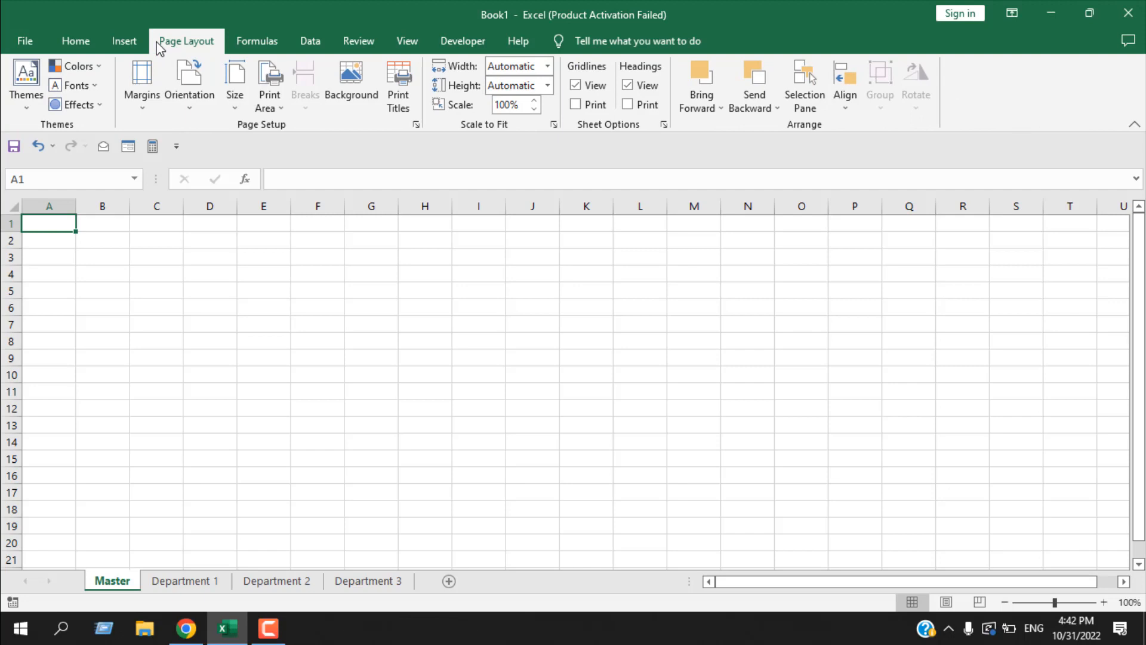
- Start inserting the DSUM function from the Database category into cell A1 of the Master sheet
left_click(272, 45)
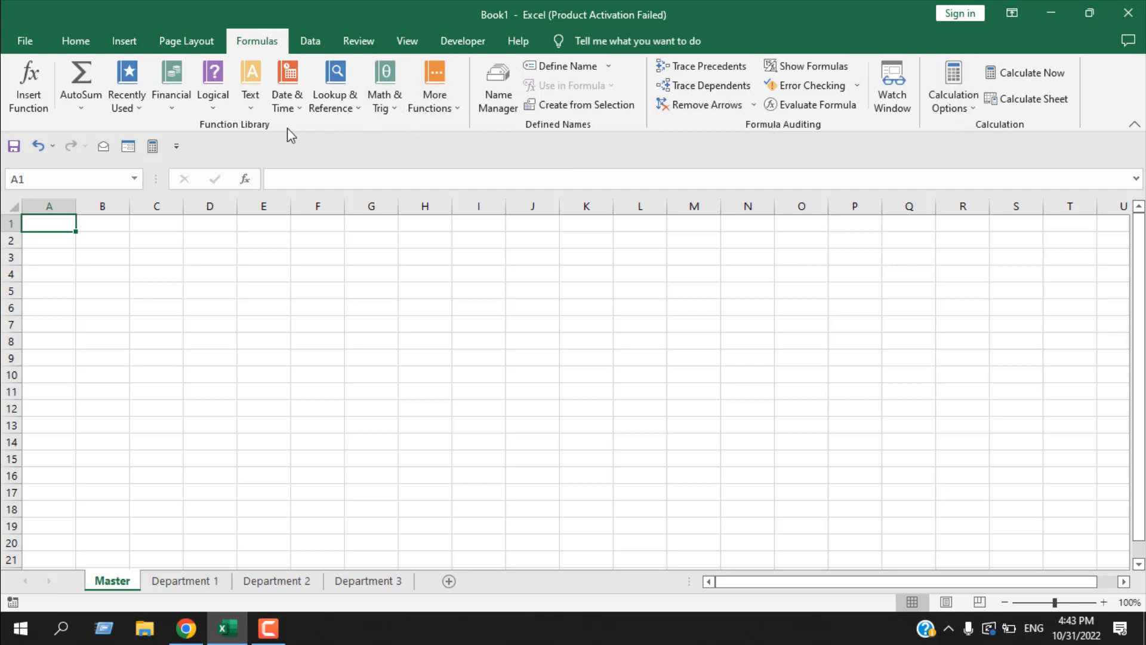
left_click(41, 111)
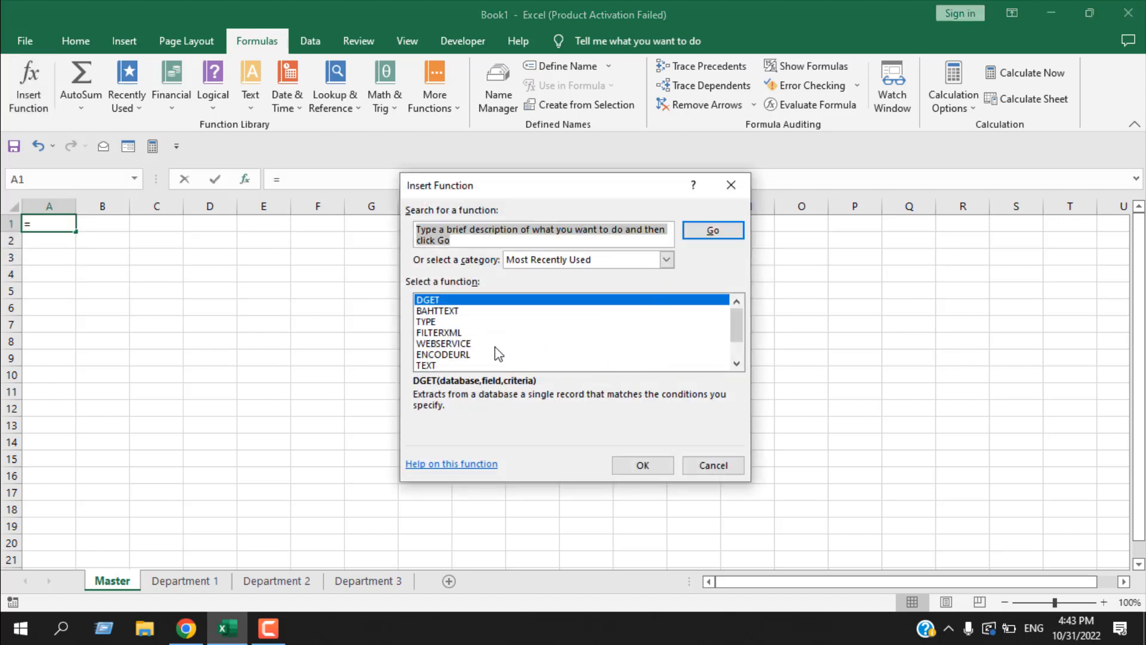
scroll(496, 349, "down", 1)
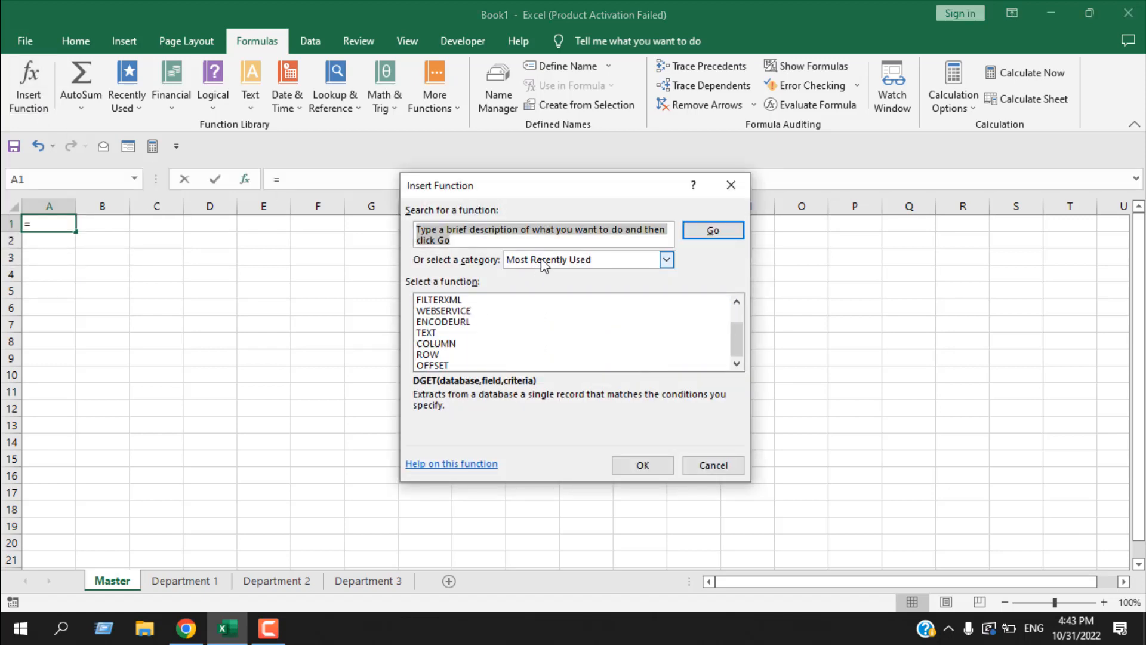
left_click(557, 261)
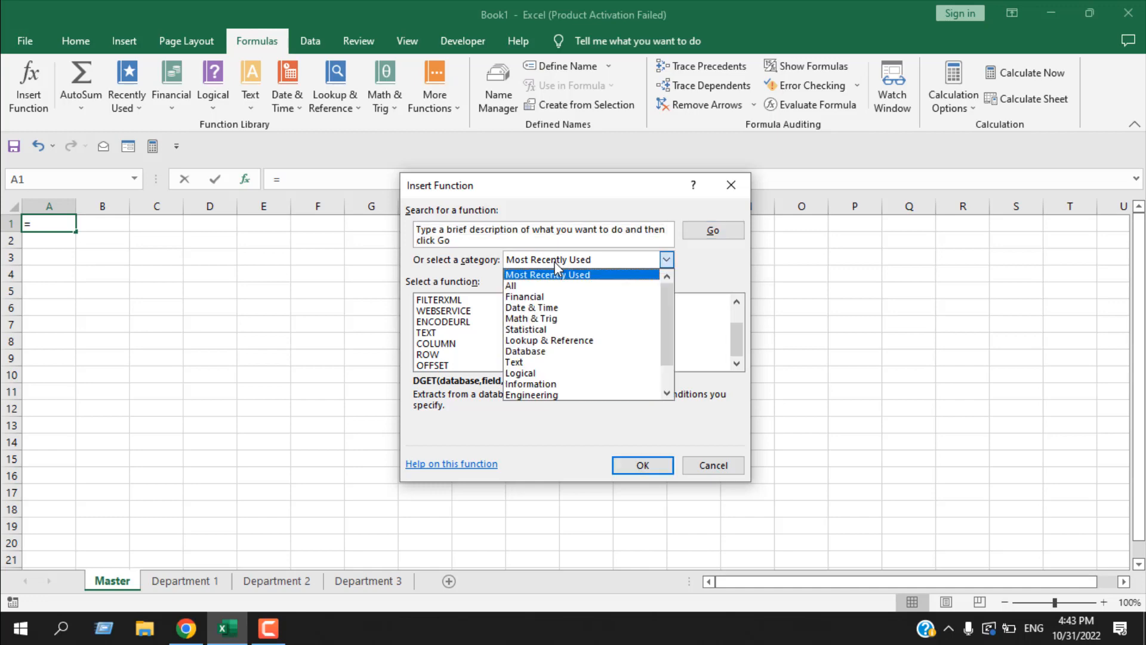
scroll(552, 340, "down", 1)
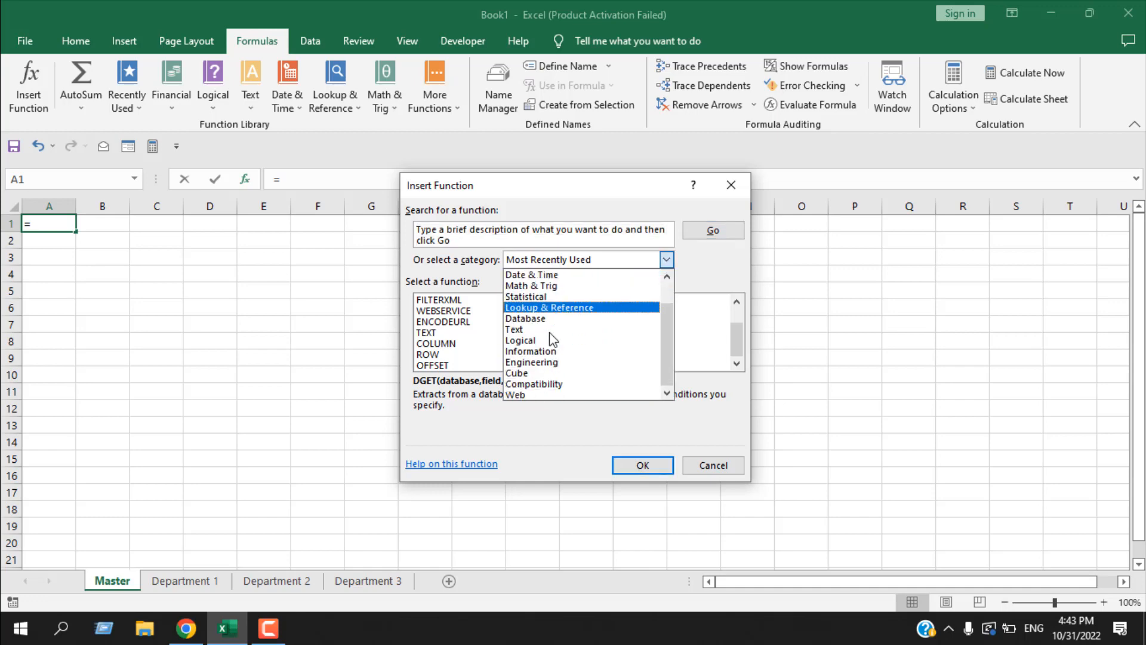
scroll(553, 340, "up", 1)
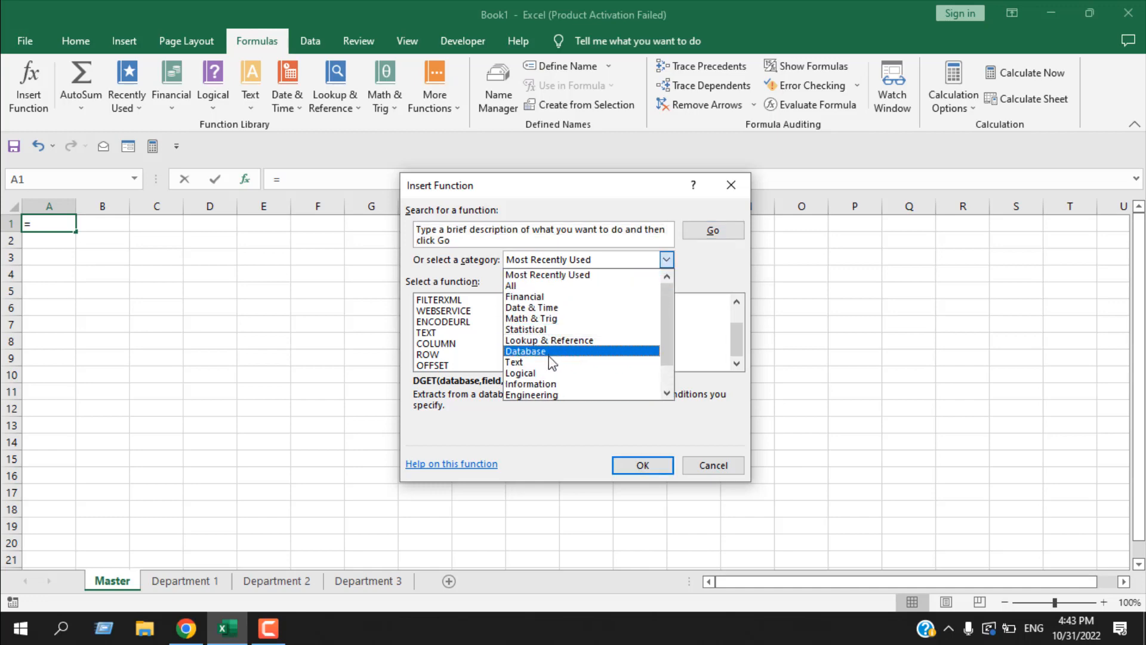
left_click(549, 356)
scroll(467, 346, "down", 1)
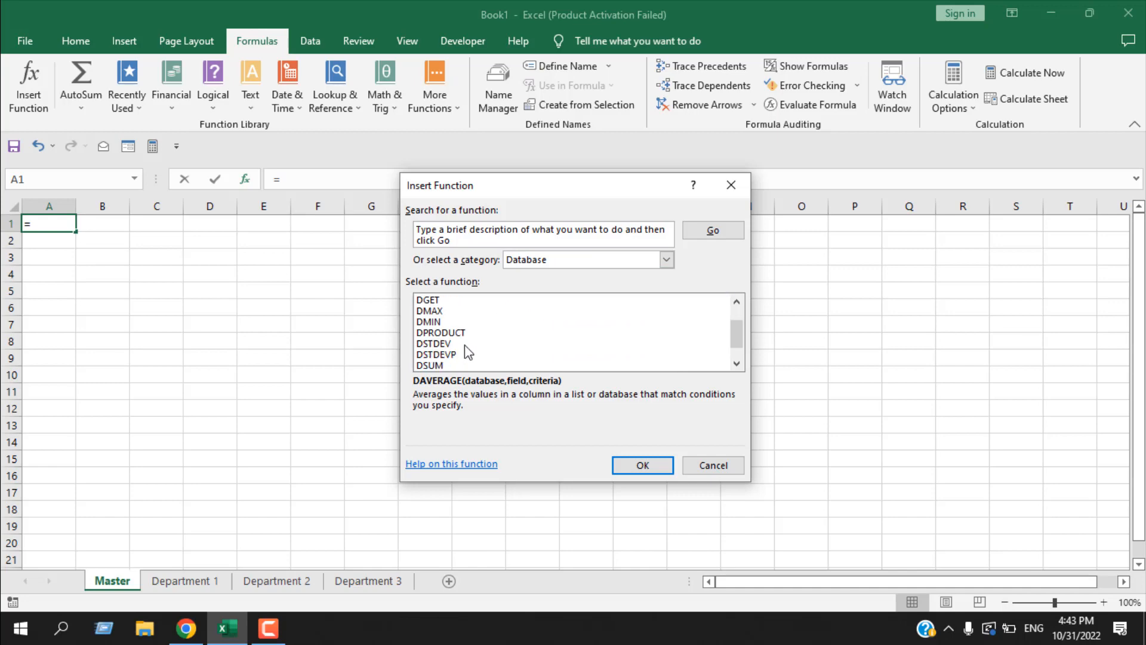
left_click(444, 366)
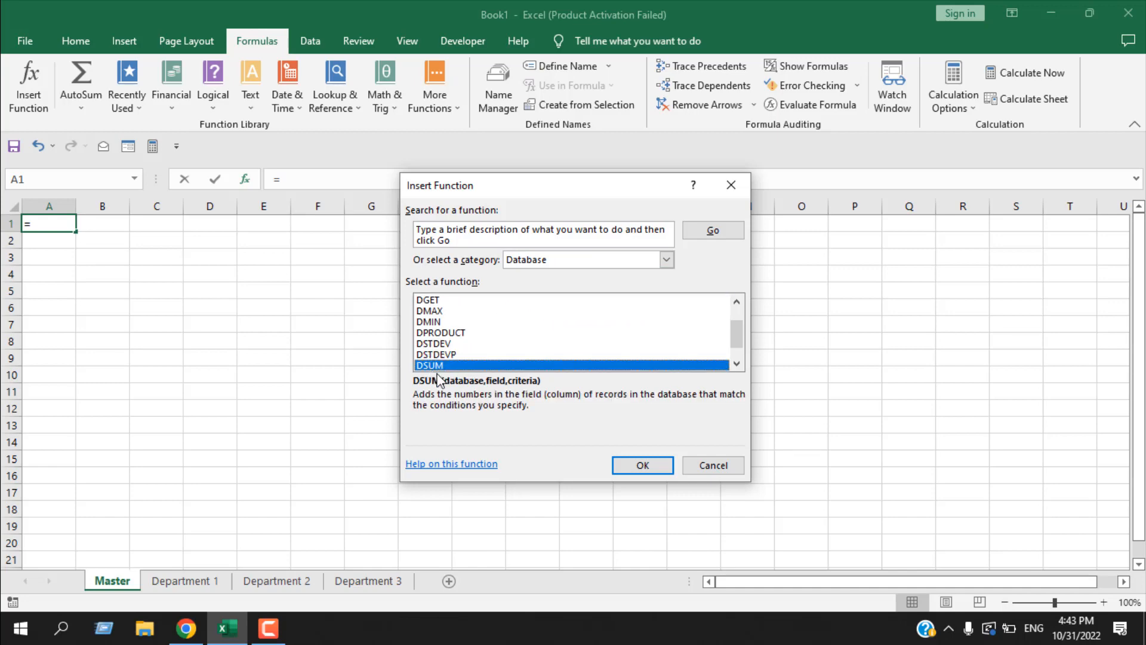
left_click(631, 471)
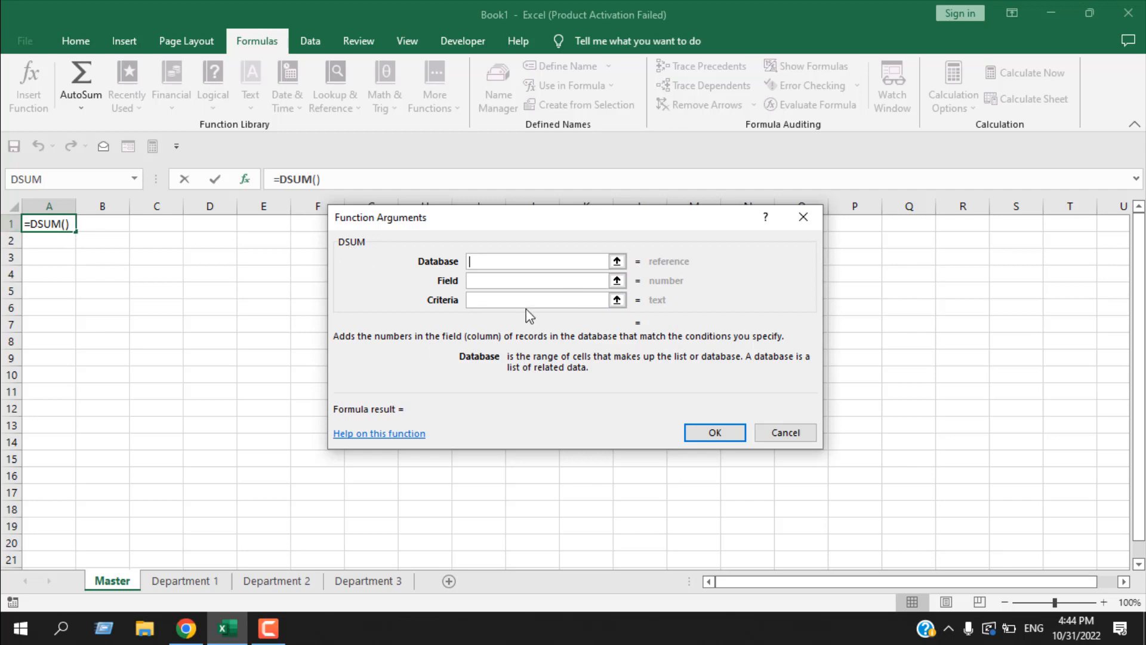
- Review the descriptions of DSUM's Database, Field and Criteria arguments, and cancel the function without entering it
left_click(489, 281)
left_click(486, 299)
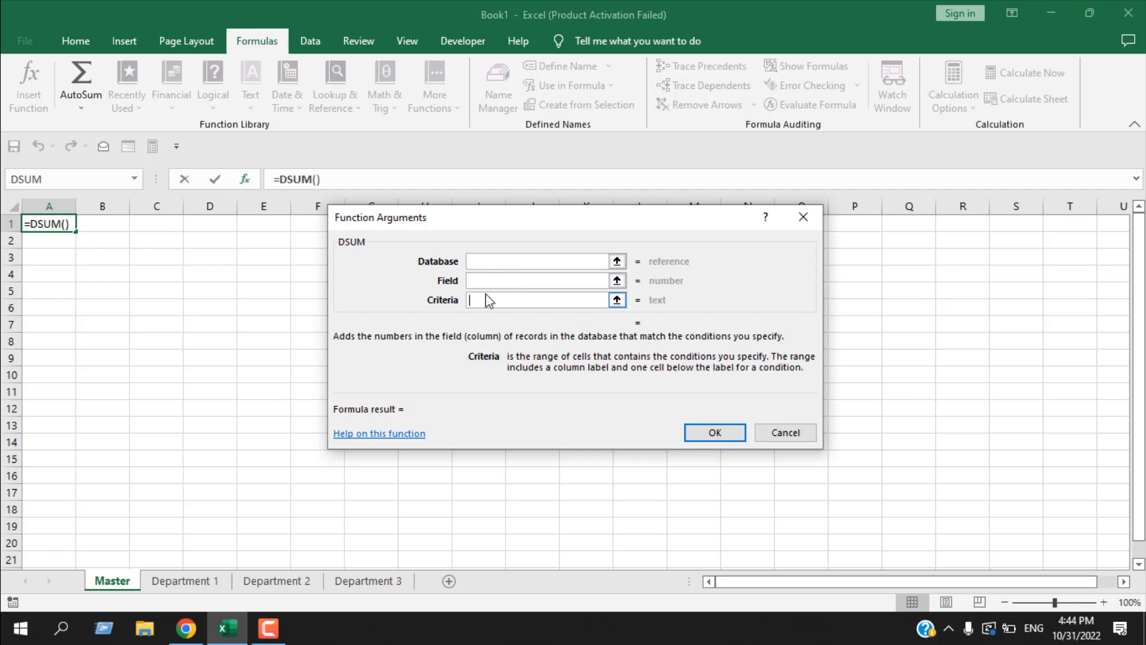
left_click(480, 262)
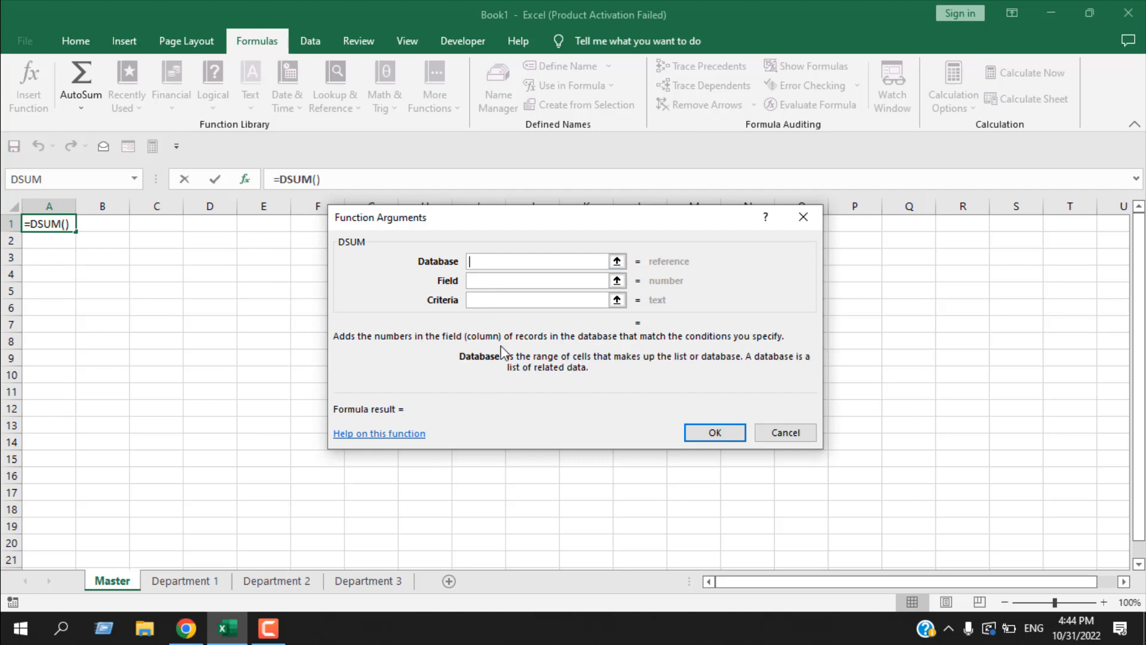
left_click(516, 283)
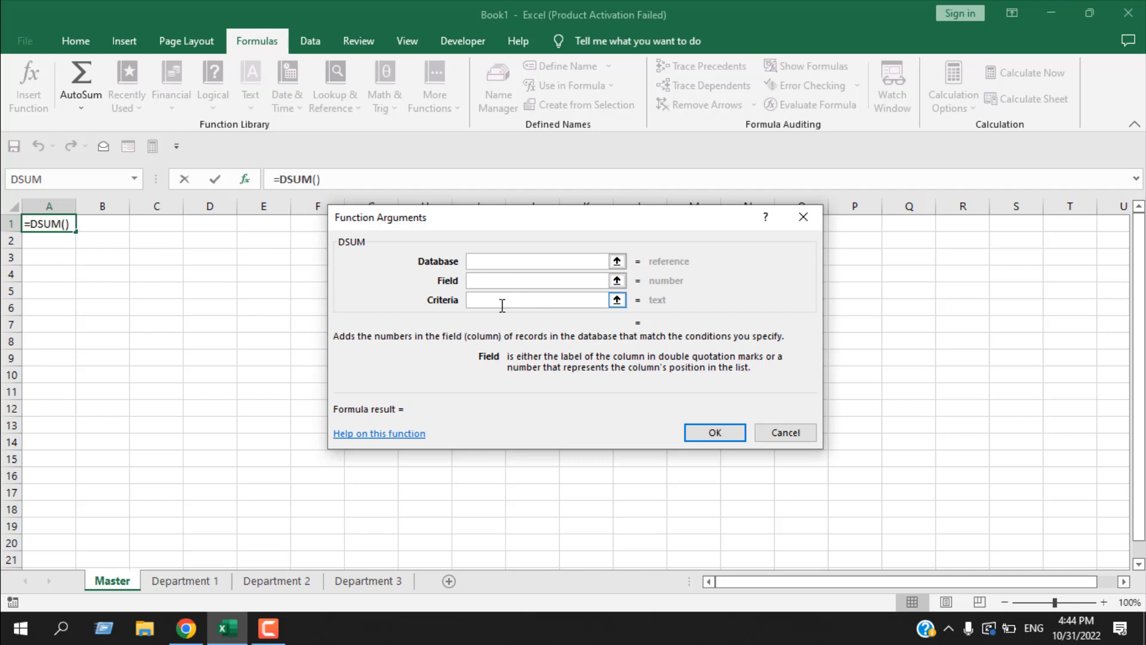
left_click(502, 305)
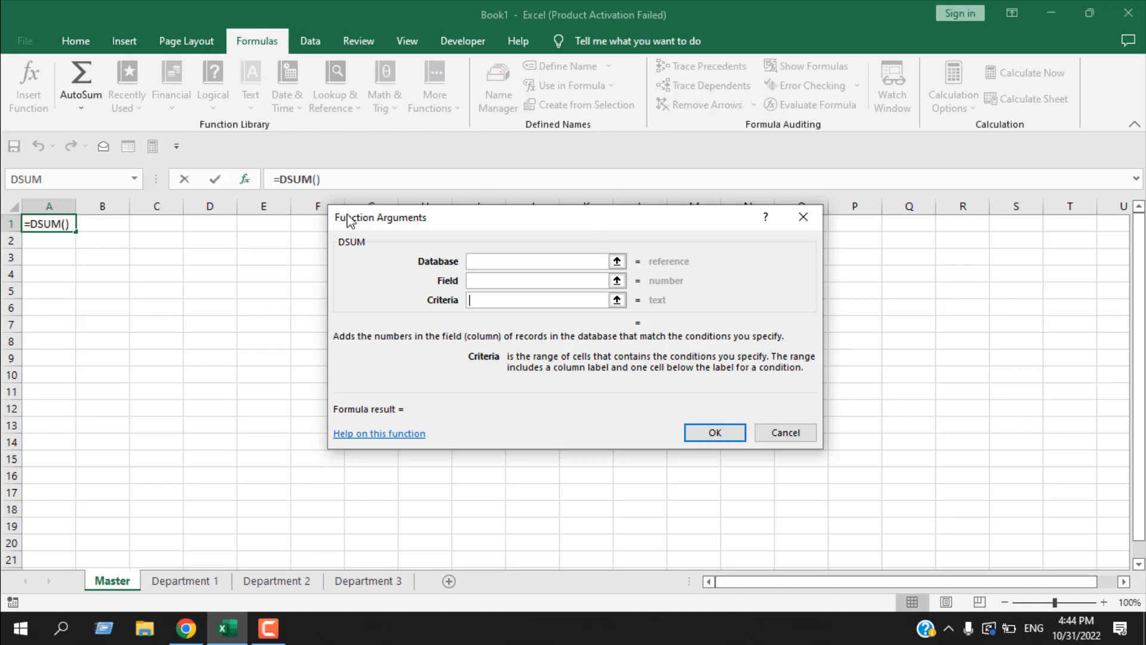
left_click(803, 436)
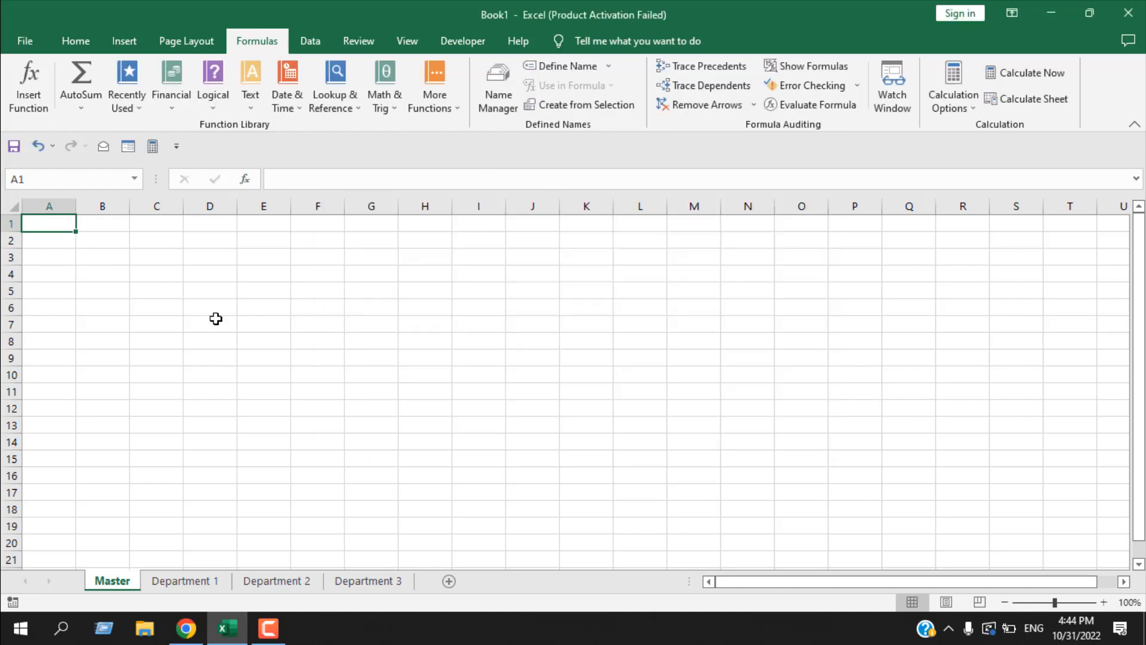
- Look at the AutoSum calculation options and browse its additional functions in the Database category, and close the function list
left_click(81, 108)
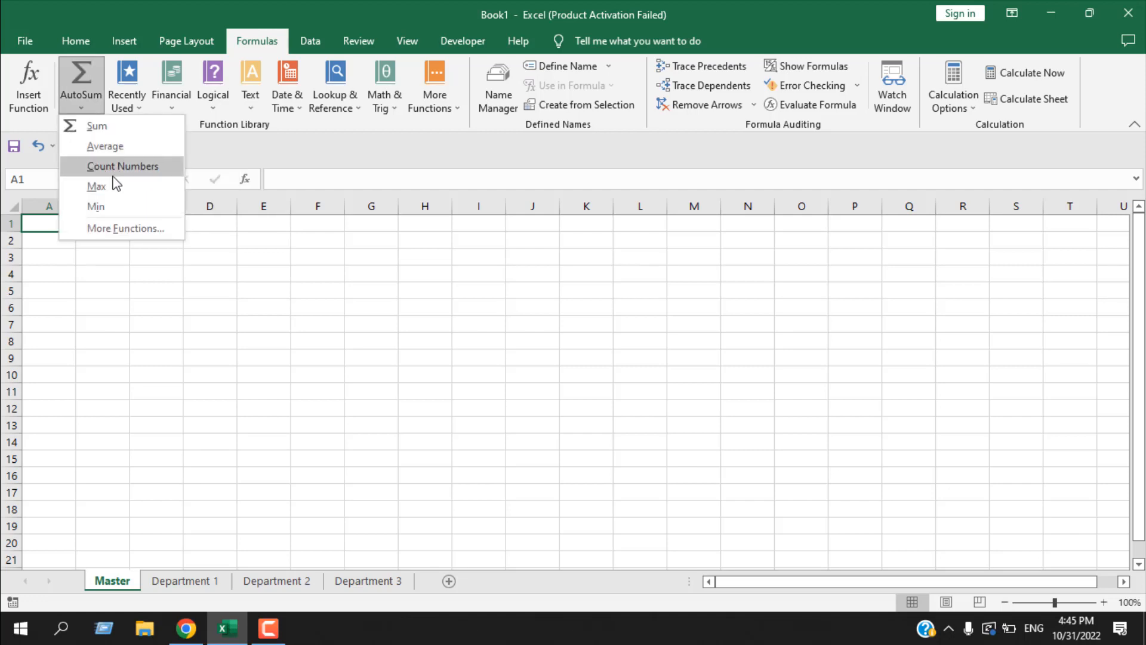
left_click(117, 233)
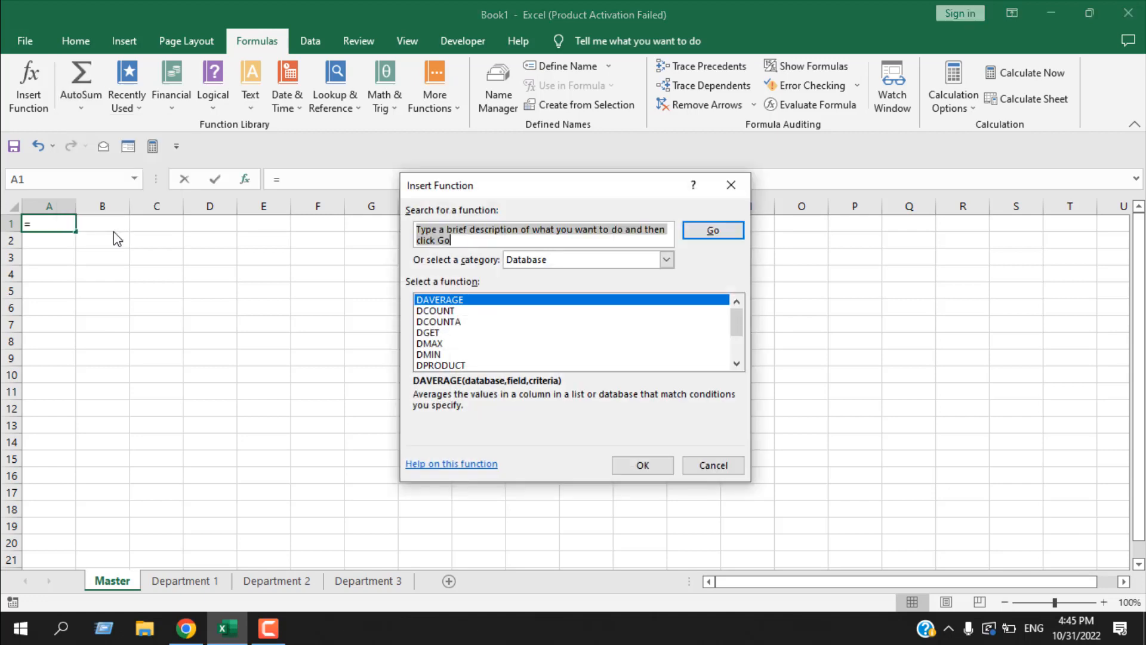
scroll(512, 365, "down", 2)
scroll(513, 364, "up", 2)
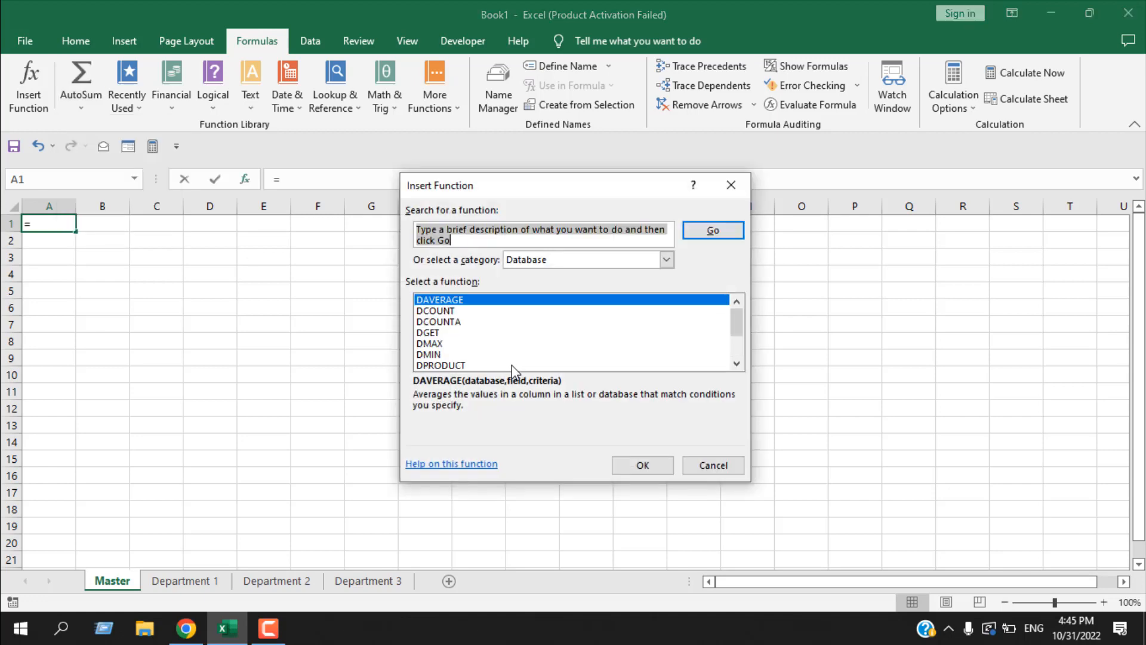
left_click(731, 185)
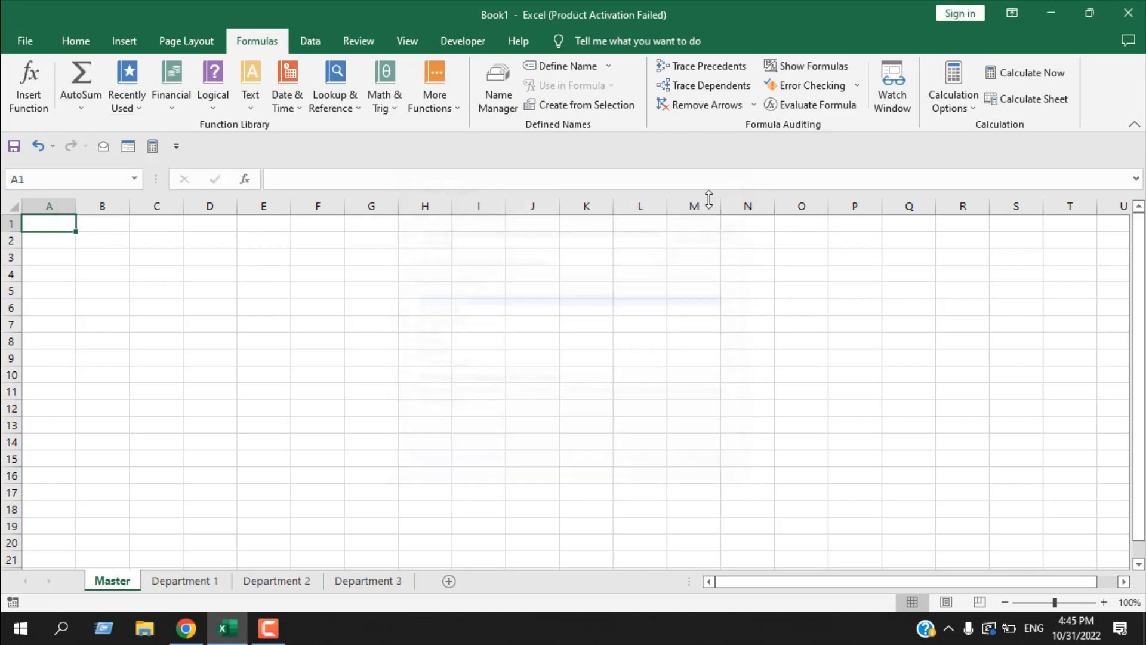
- Try an AutoSum Sum formula in cell A1 and discard it
left_click(74, 77)
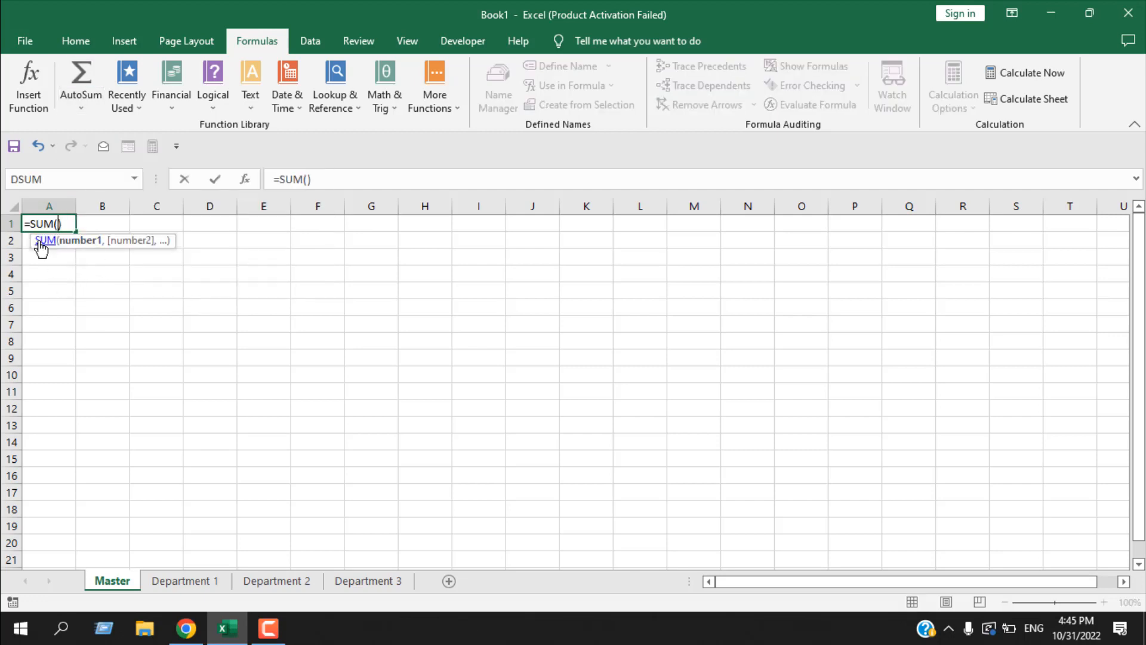
key("BackSpace")
key("BackSpace")
key("BackSpace")
key("BackSpace")
key("BackSpace")
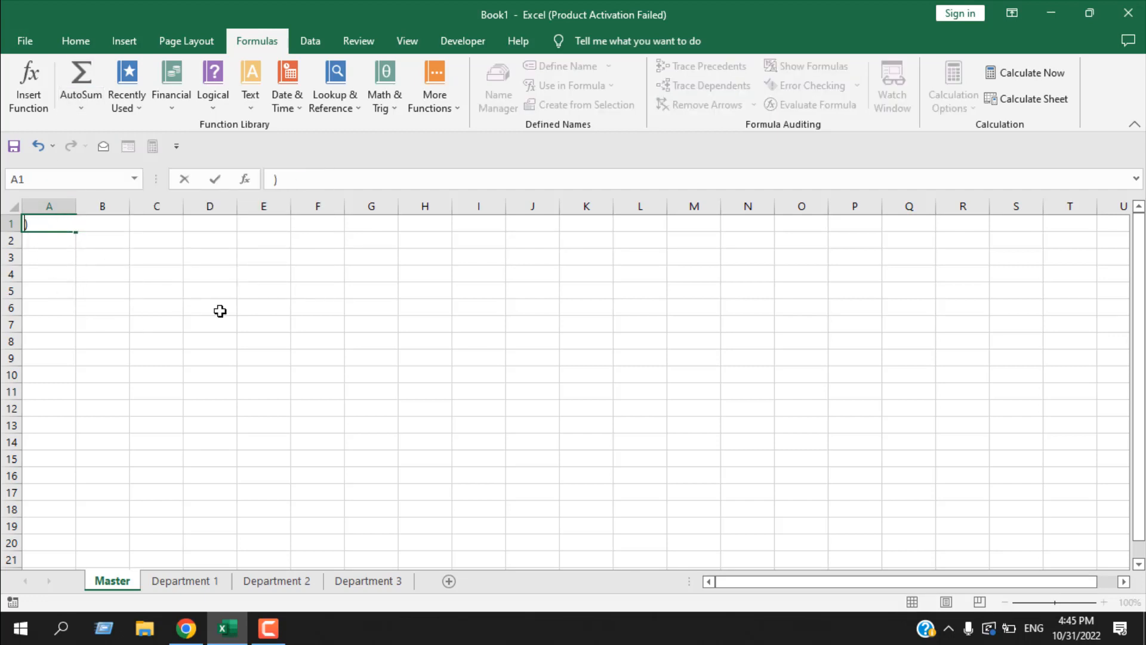
key("Escape")
- Try the AutoSum Average formula in cell A1 and discard the entry
left_click(96, 106)
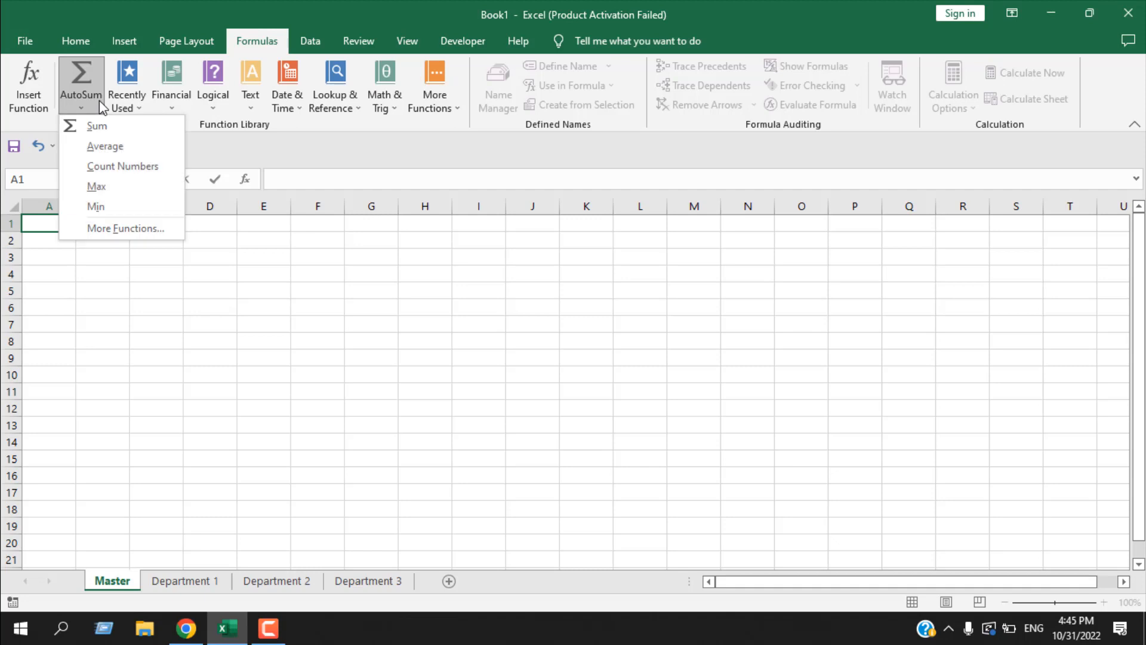
left_click(95, 152)
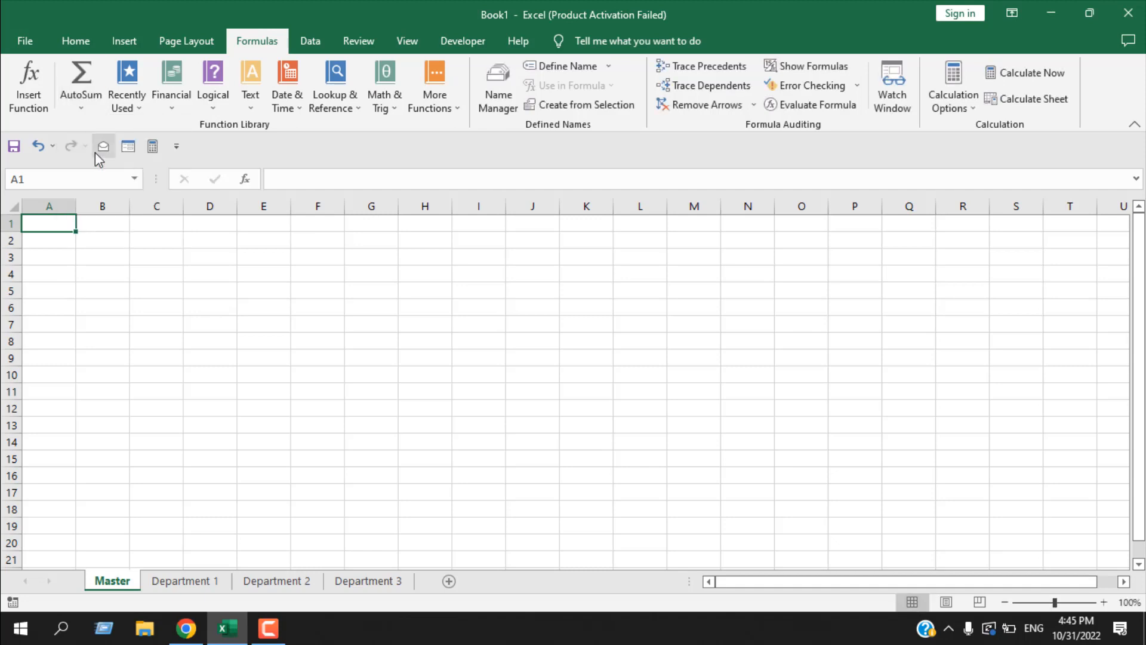
key("BackSpace")
key("BackSpace")
key("BackSpace")
key("BackSpace")
key("BackSpace")
key("BackSpace")
key("BackSpace")
key("BackSpace")
key("BackSpace")
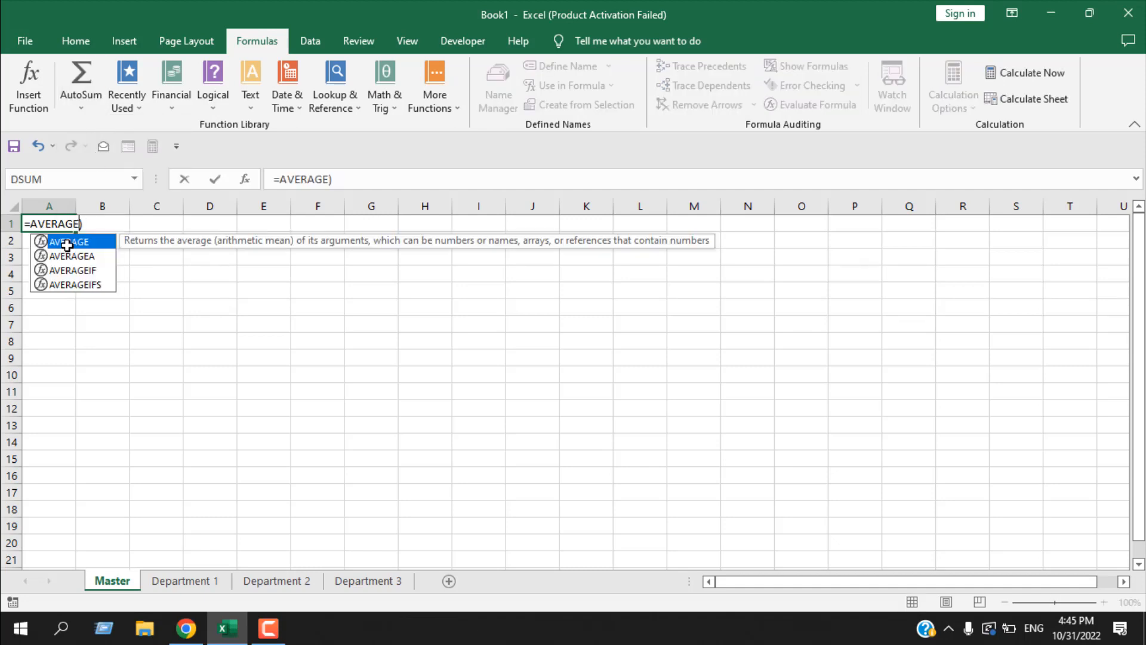
key("Escape")
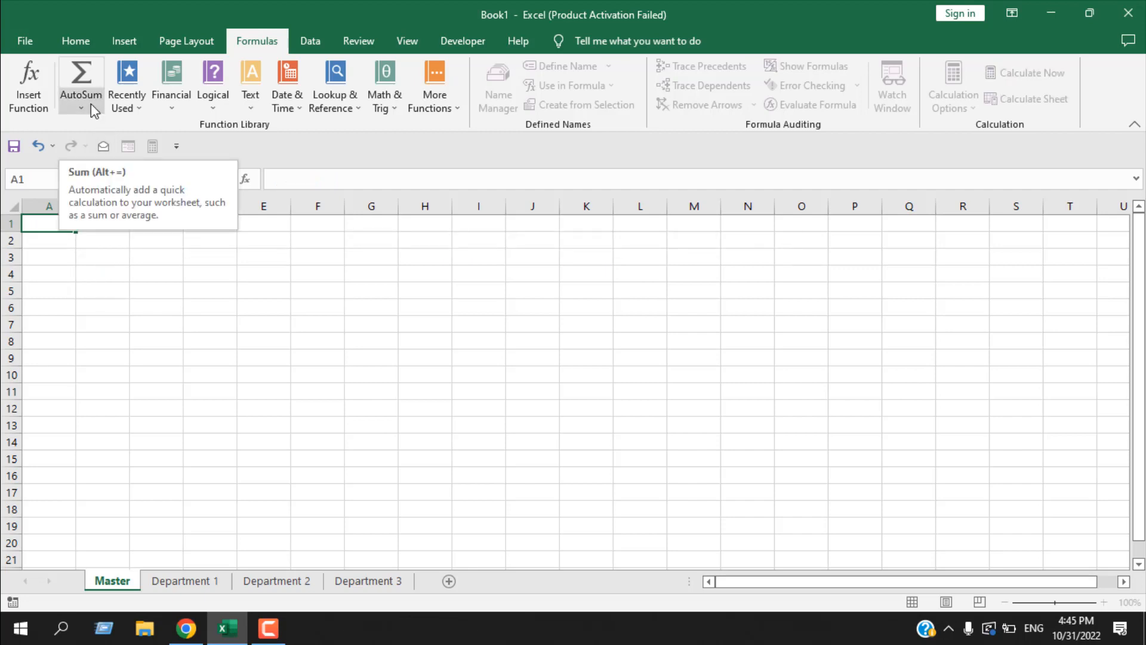
- Examine the AutoSum calculation options and the recently used functions without inserting any
left_click(91, 103)
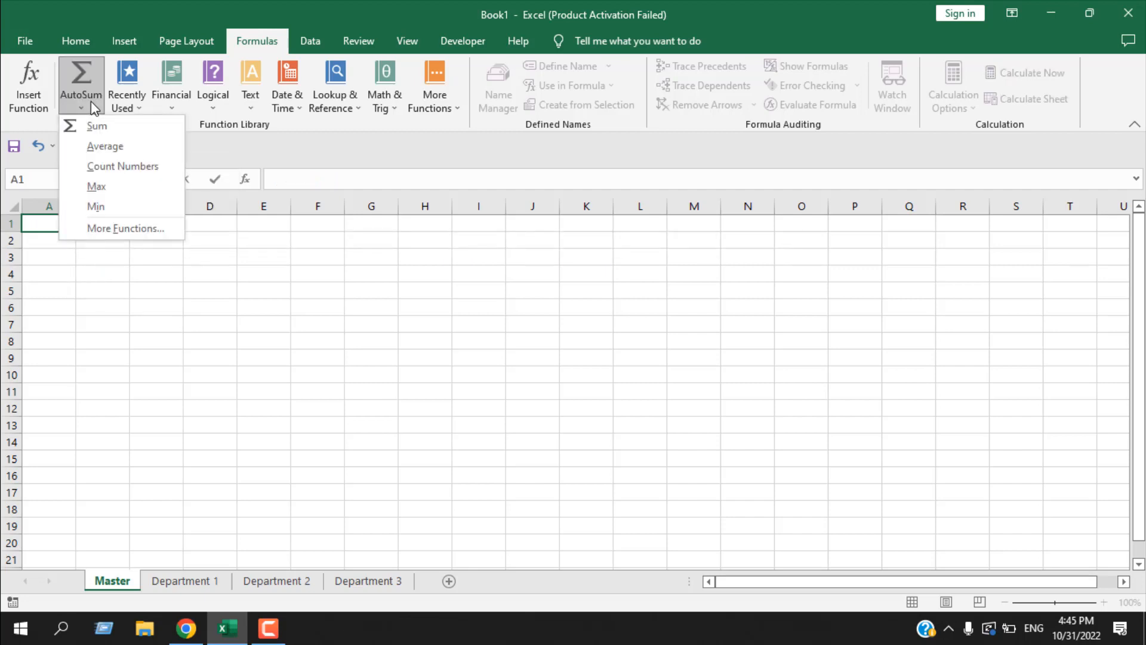
left_click(114, 265)
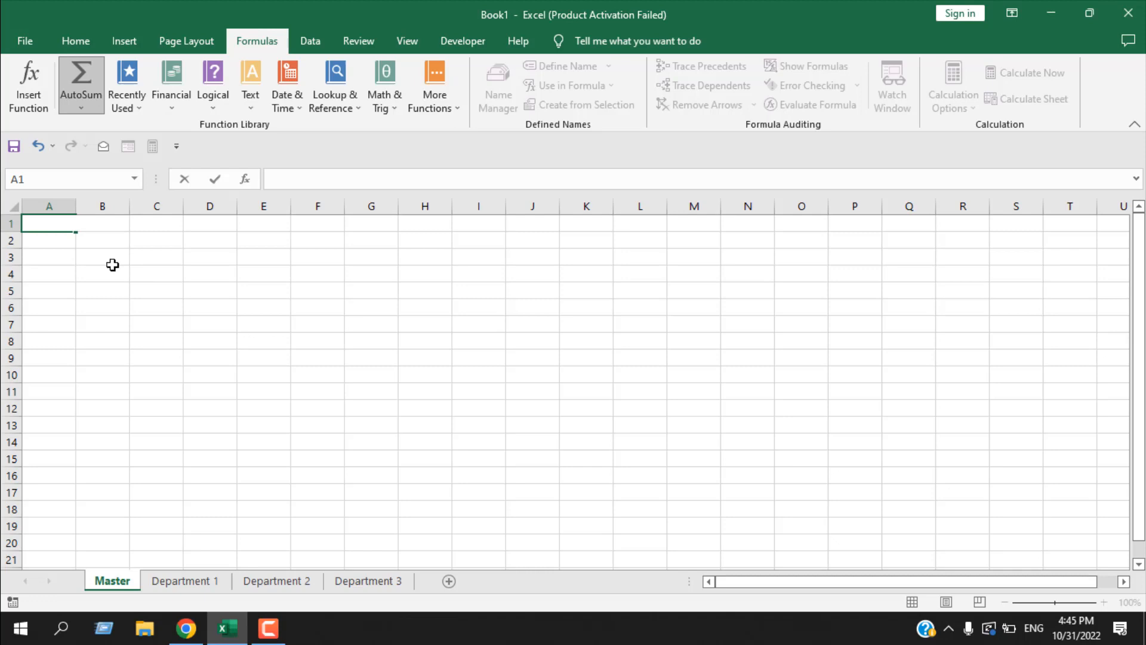
left_click(134, 105)
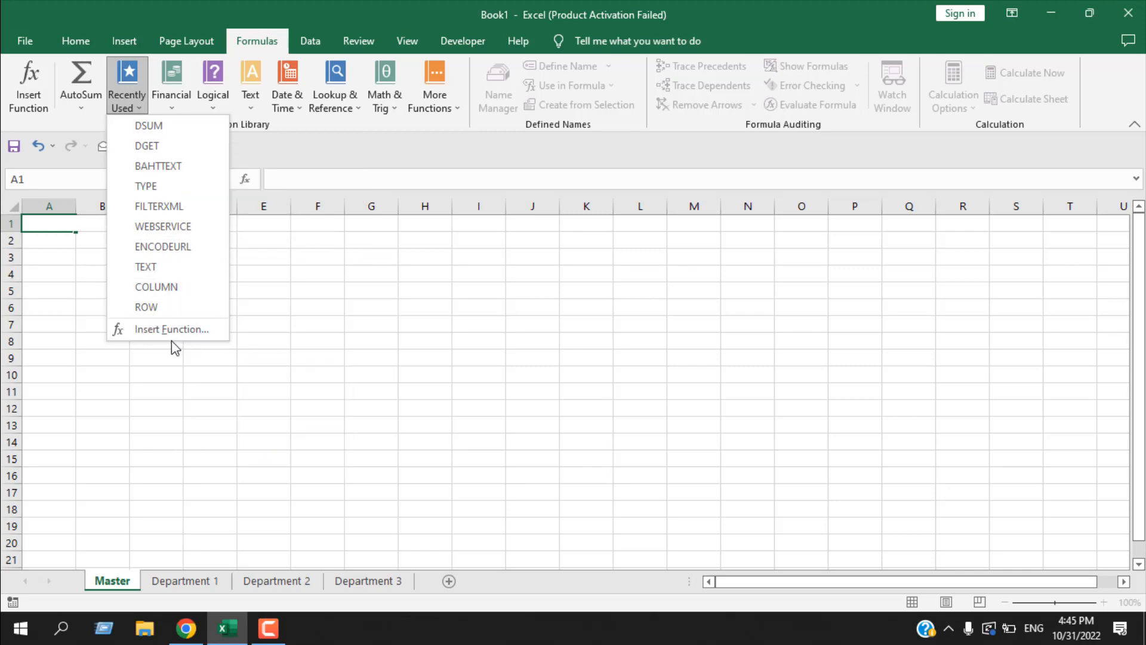
left_click(392, 417)
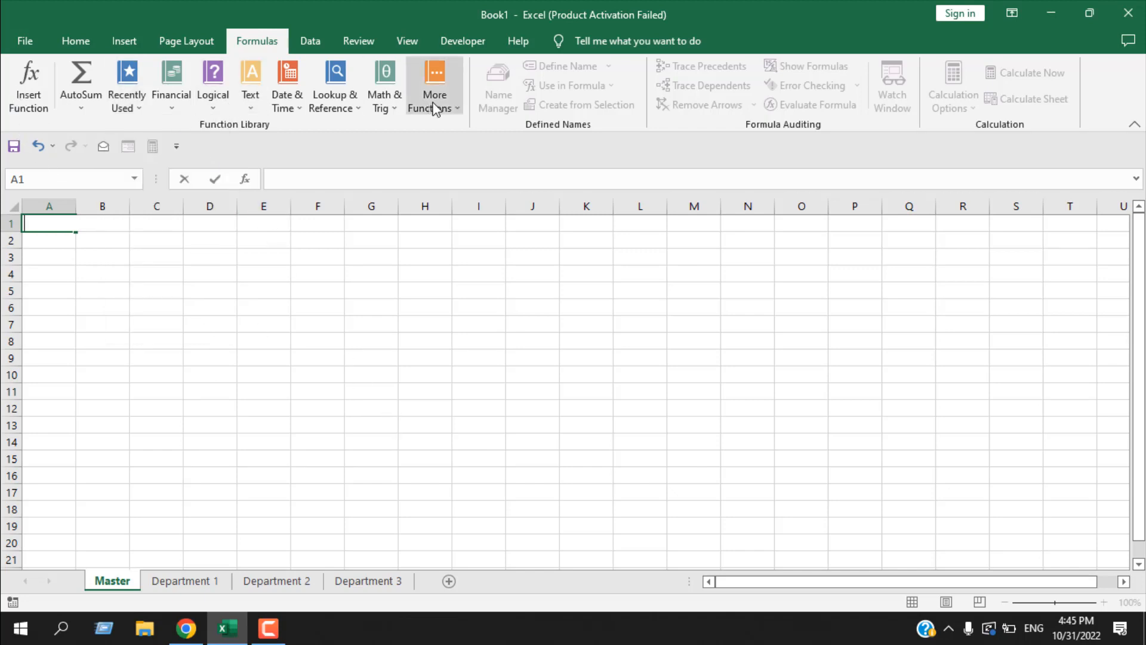
- Browse the Financial, Logical, Text, Date & Time, Lookup & Reference, Math & Trig and additional function categories without inserting any
left_click(178, 109)
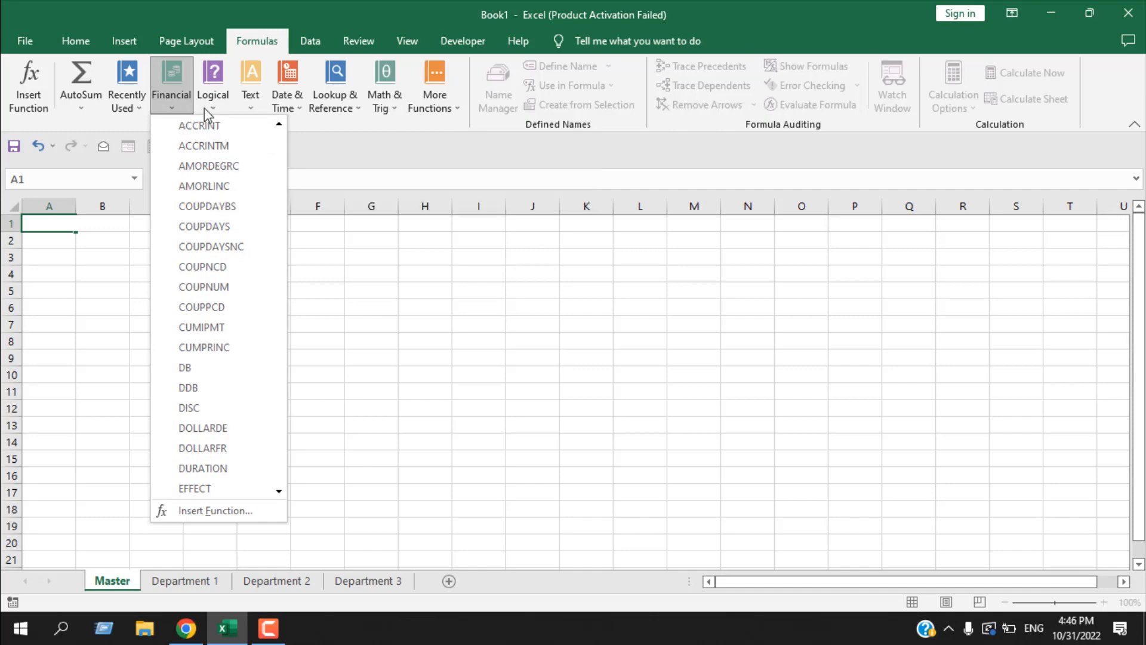
left_click(220, 106)
left_click(250, 102)
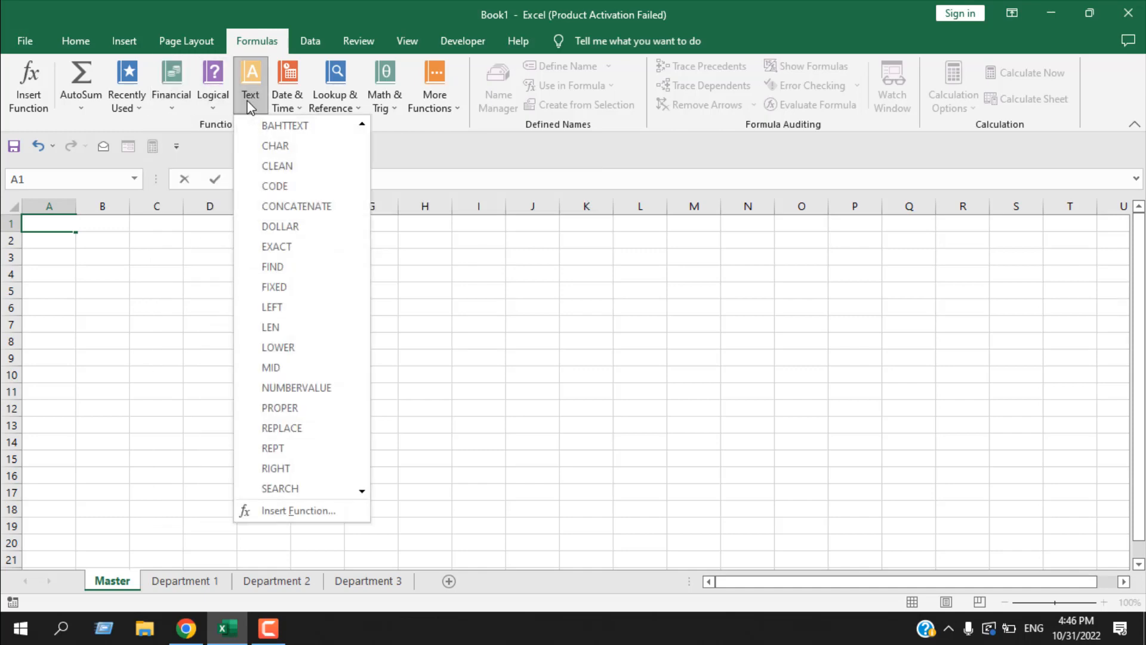
left_click(289, 98)
left_click(348, 104)
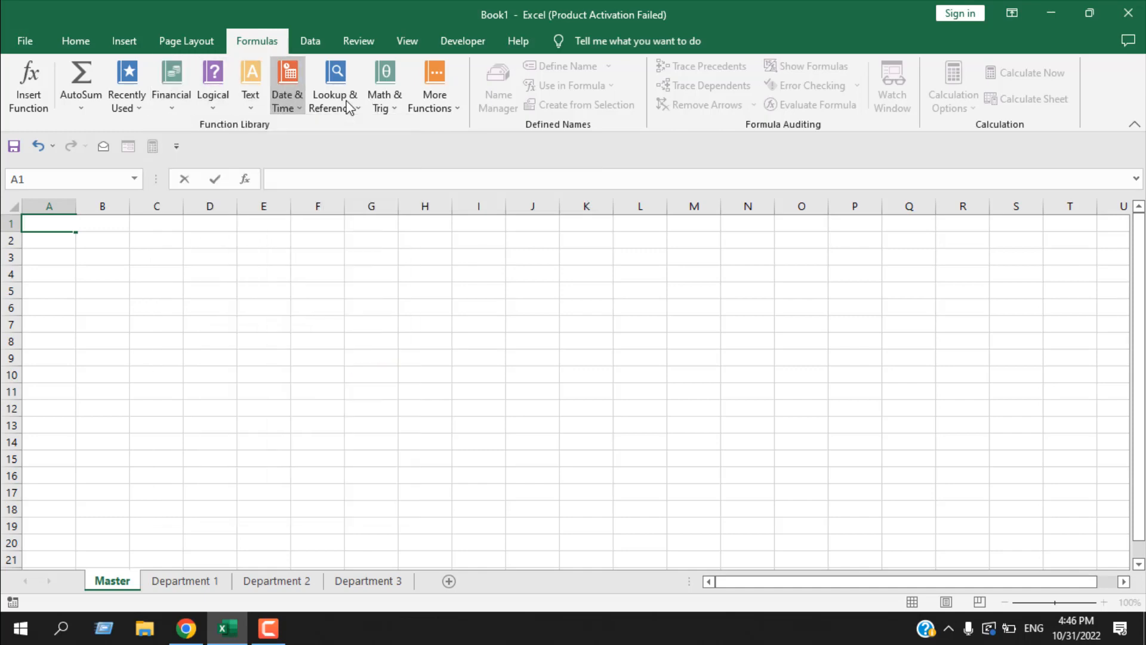
left_click(382, 101)
left_click(441, 98)
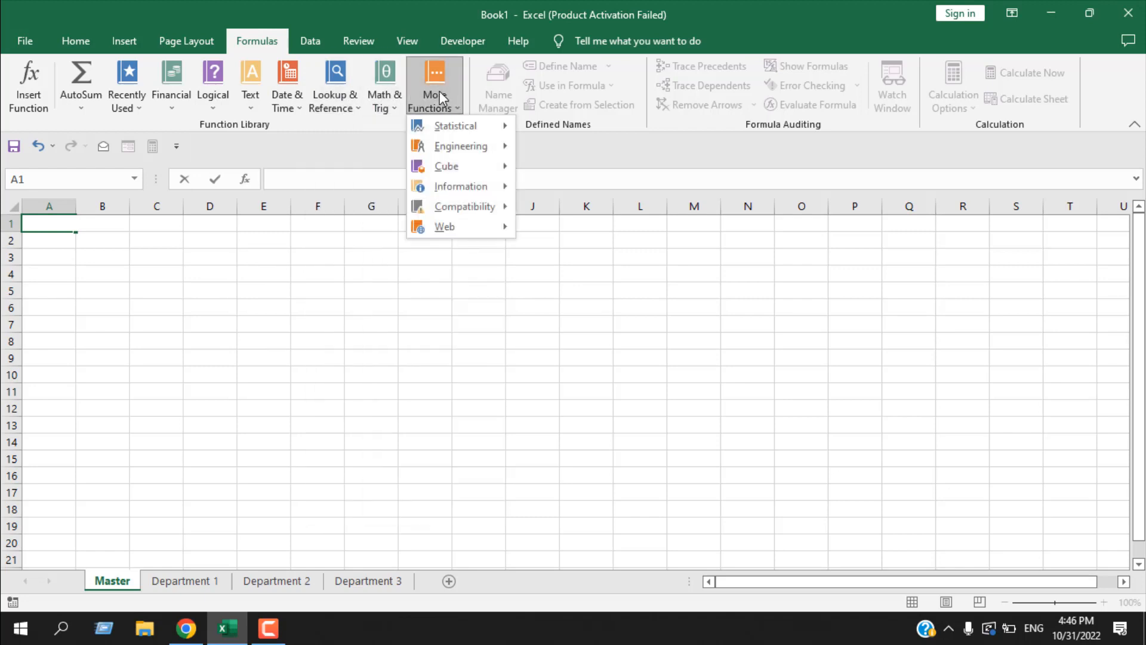
mouse_move(461, 123)
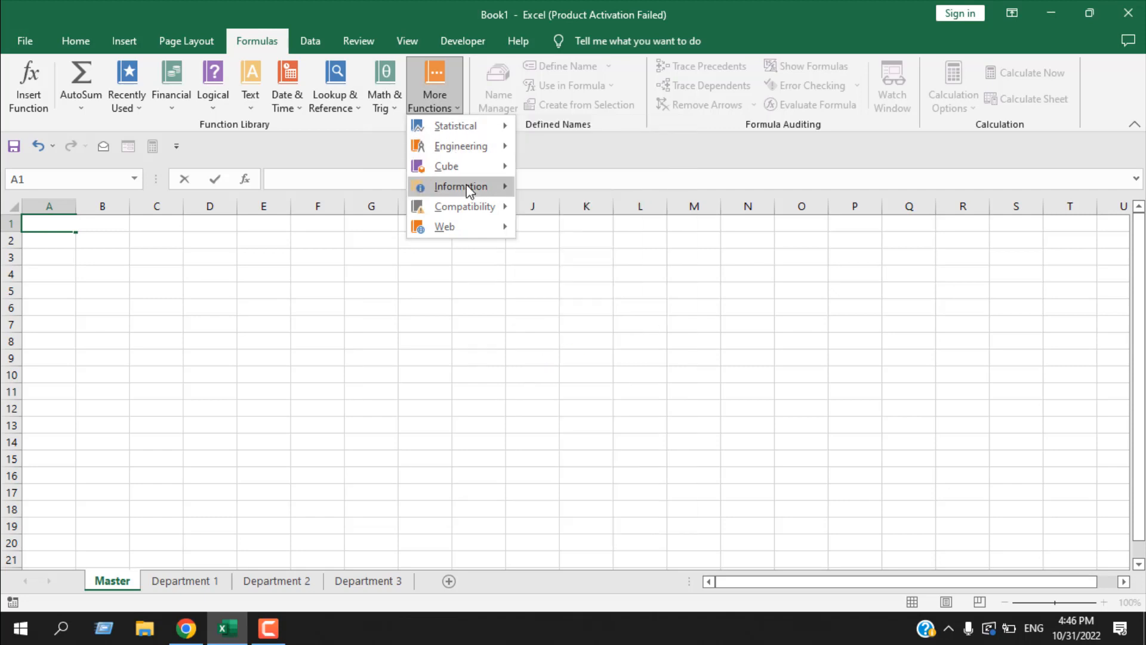
left_click(400, 22)
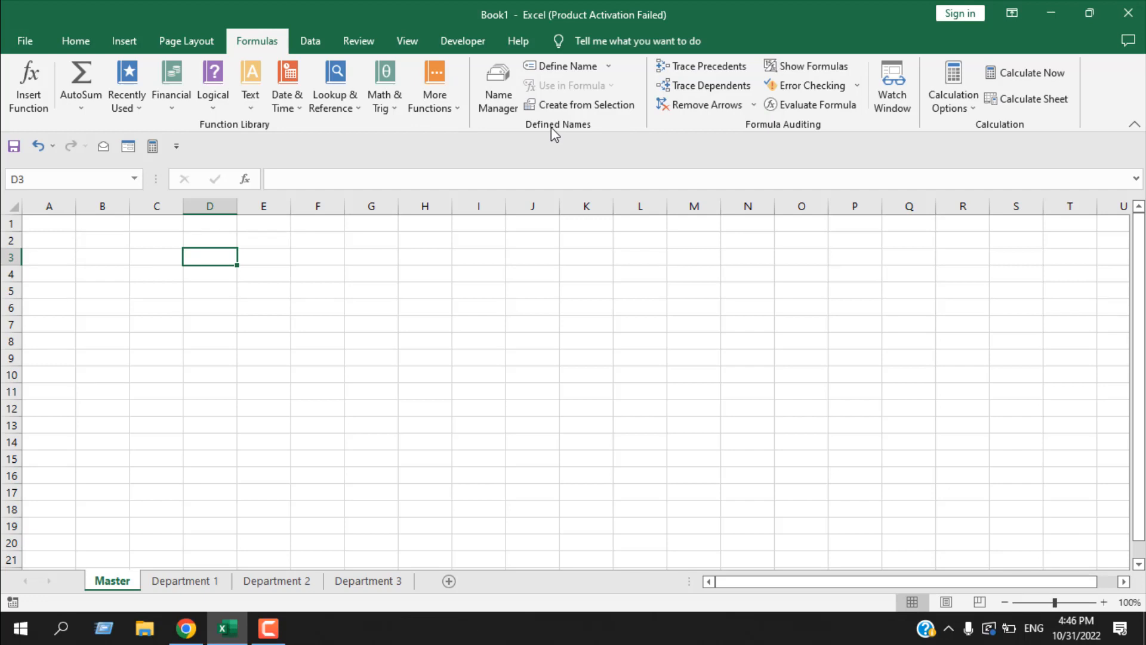
- Look at the workbook's list of defined names in the Name Manager and close it
left_click(504, 104)
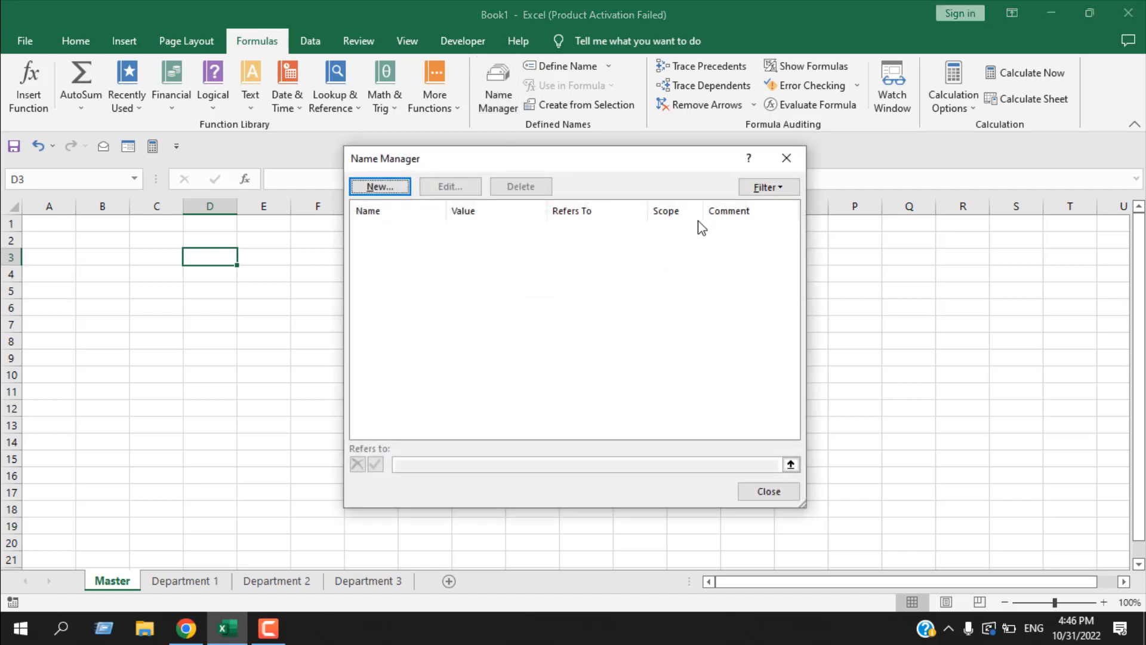
left_click(785, 159)
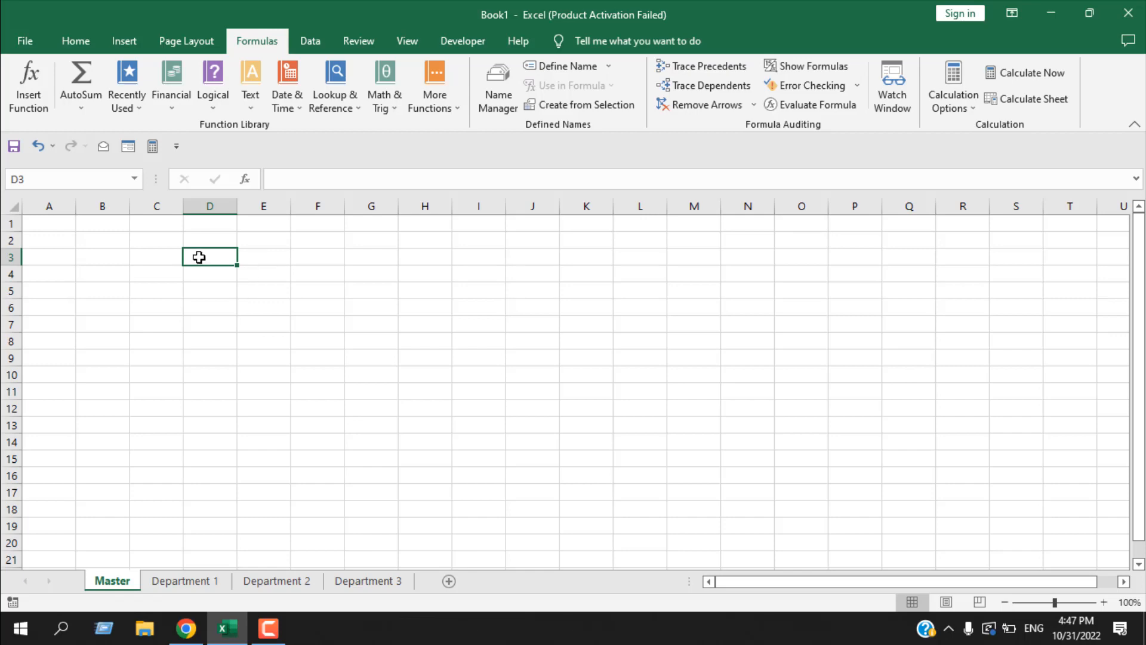
- Enter the letters a, s, d, f and f down cells D3 to D7
type("a")
key("Return")
type("s")
key("Return")
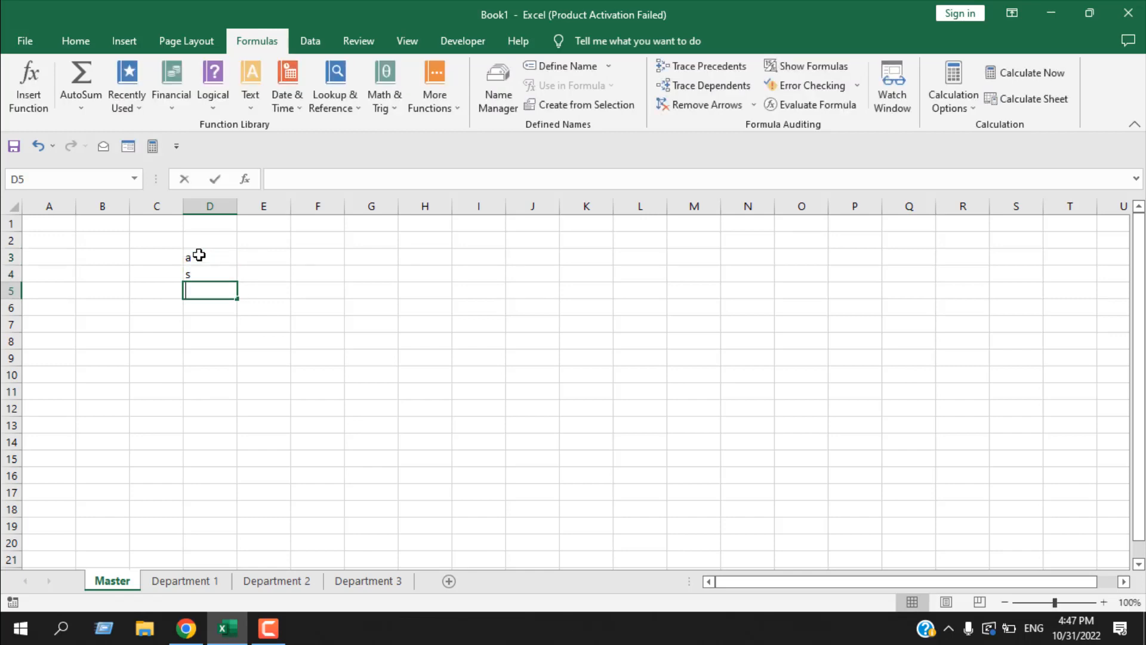
type("d")
key("Return")
type("f")
key("Return")
type("f")
left_click(199, 254)
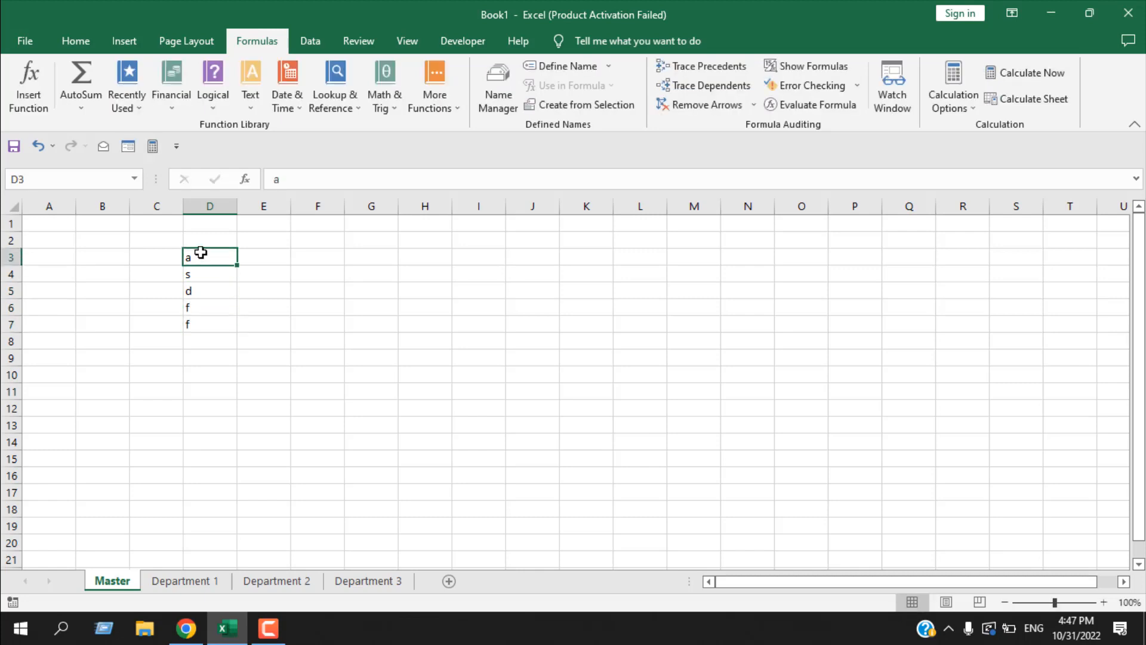
- Name the range D3:D7 Random_Data
left_click_drag(201, 252, 205, 320)
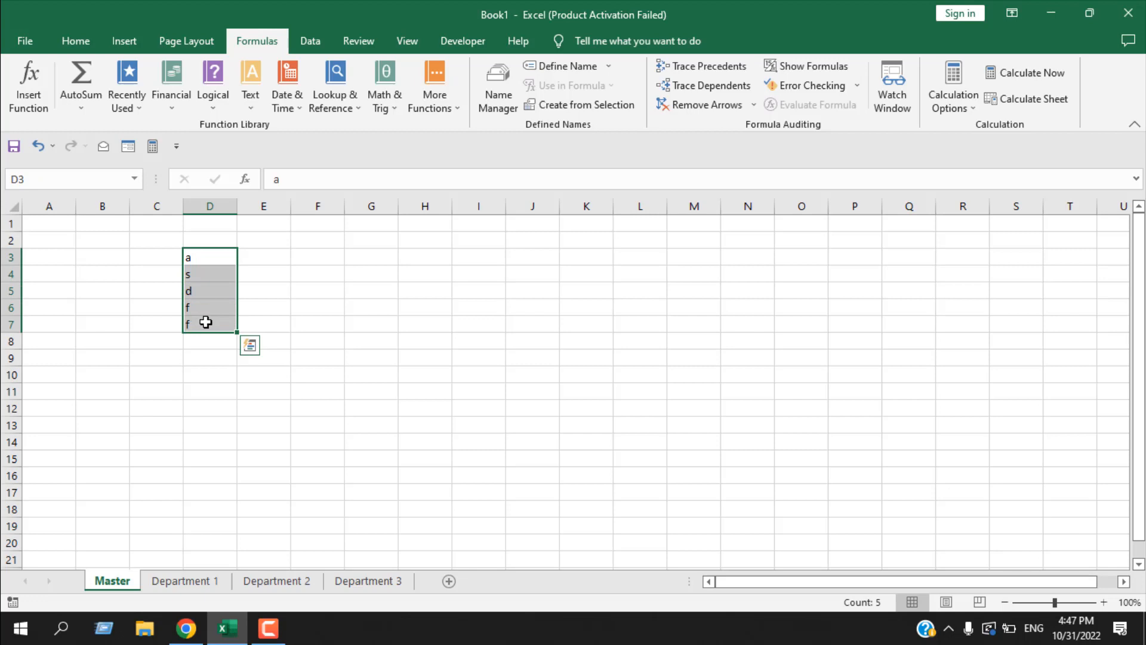
left_click(52, 183)
type("Random")
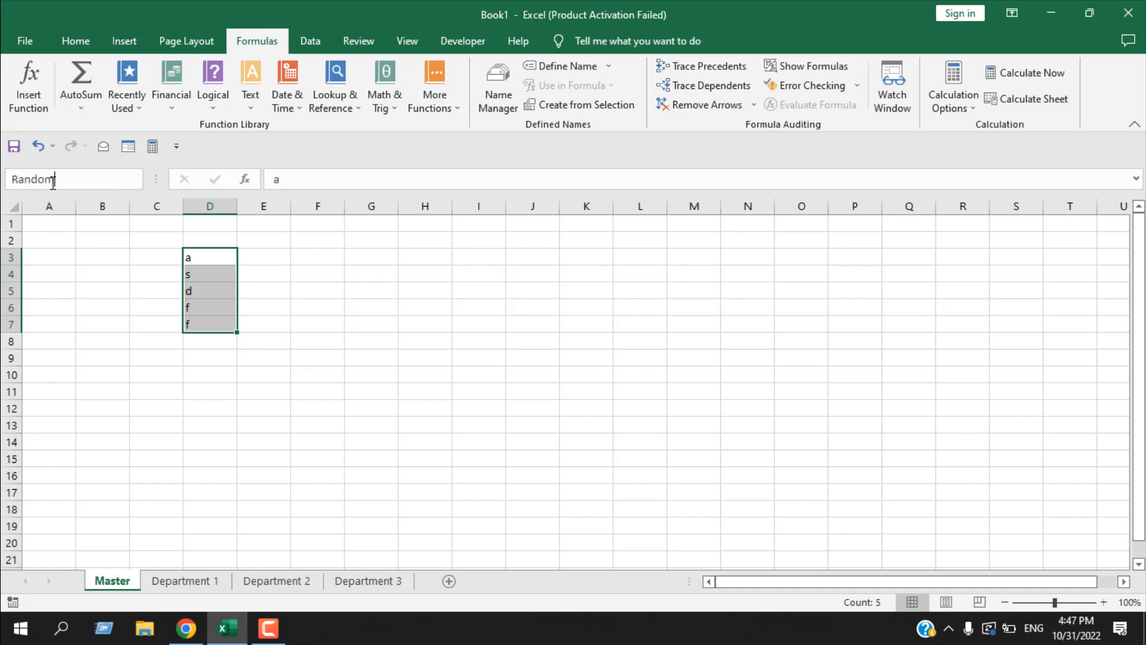
type("_Data")
key("Return")
- Jump to the Random_Data range by its name from another cell, and deselect it
left_click(297, 374)
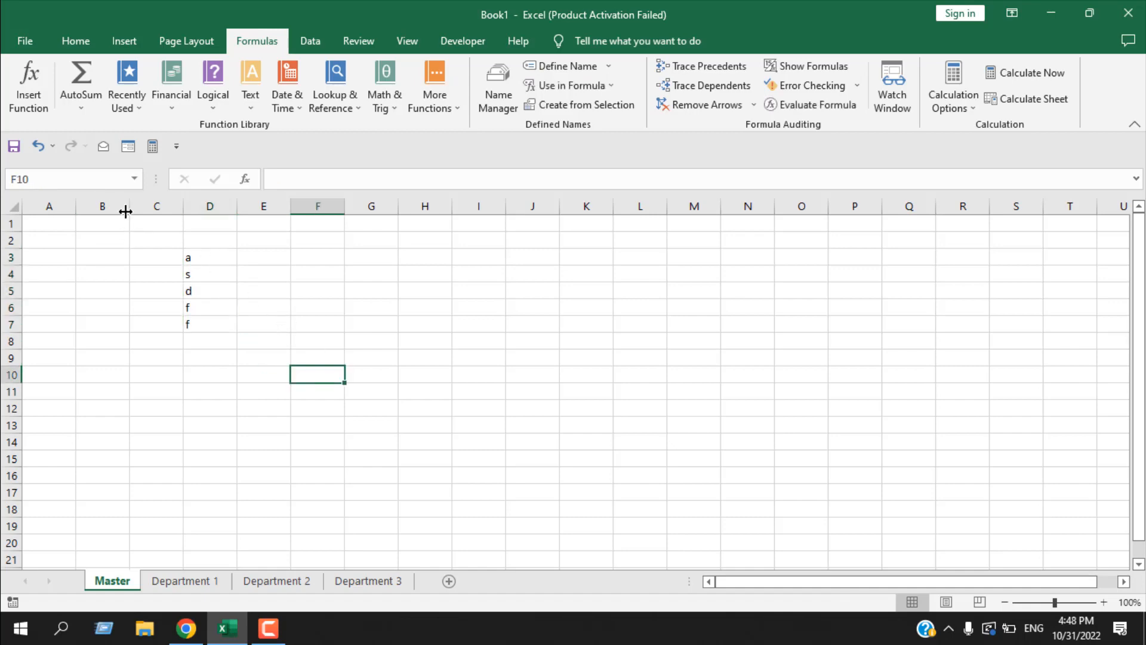
left_click(133, 179)
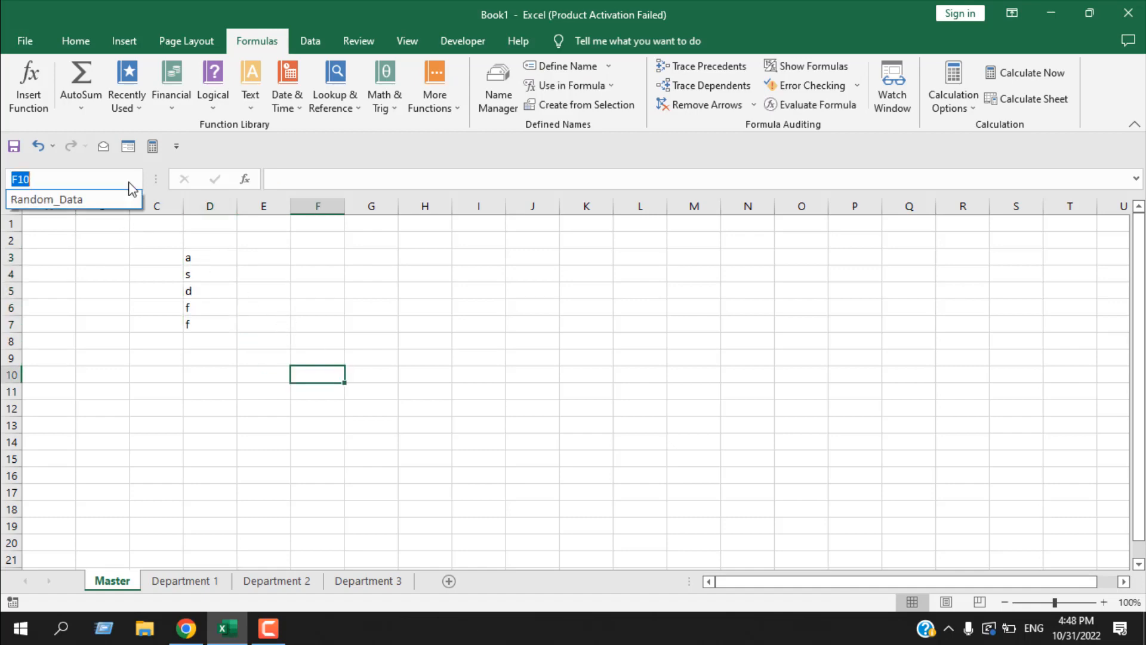
left_click(84, 201)
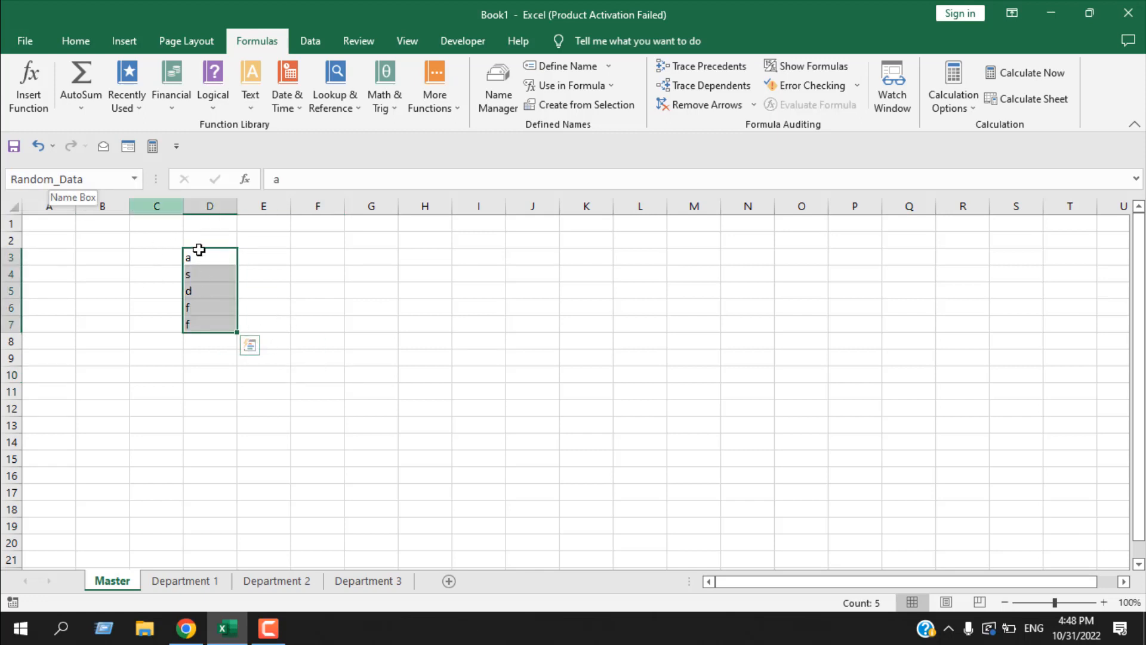
left_click(297, 337)
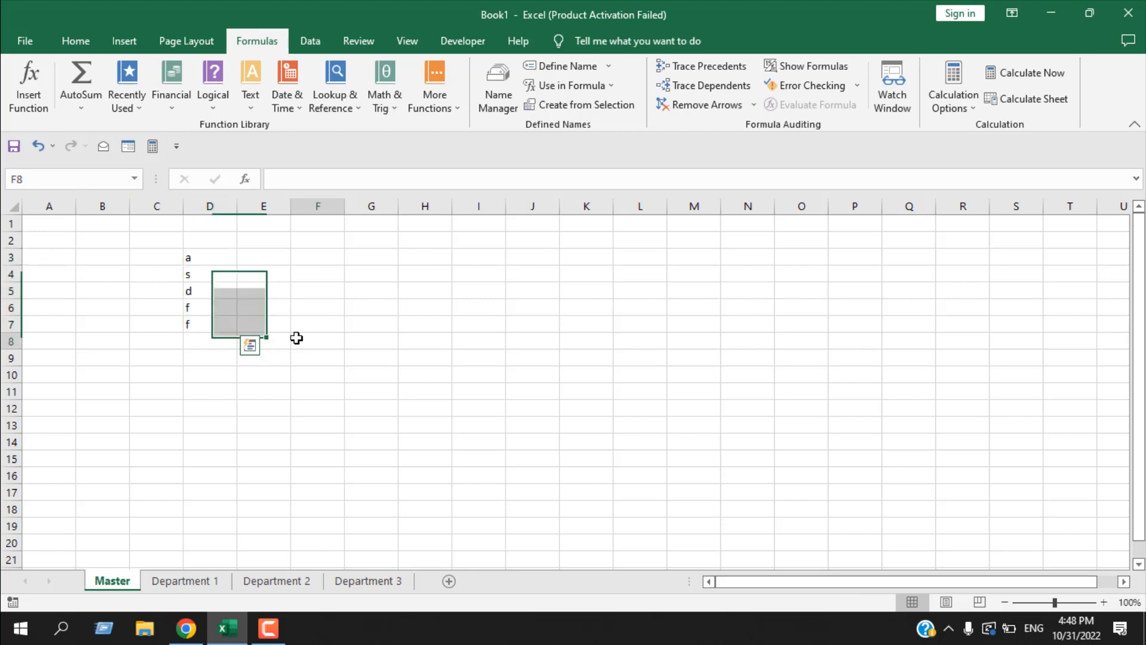
- Examine the Random_Data entry and the available editing options in the Name Manager without changing anything
left_click(501, 106)
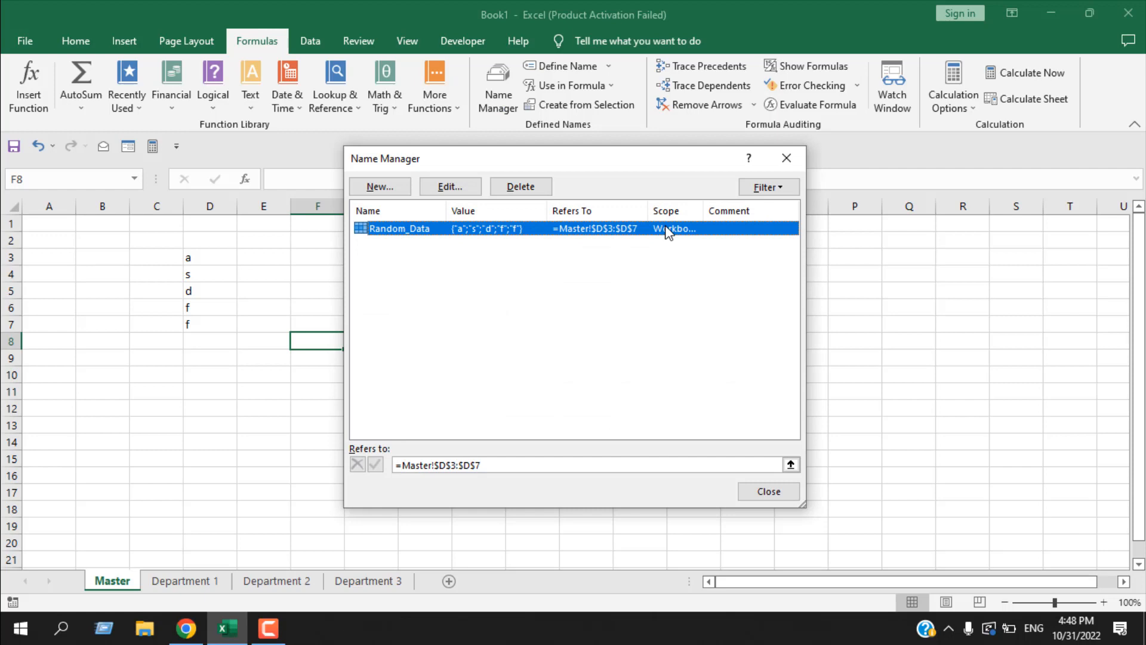
left_click(786, 158)
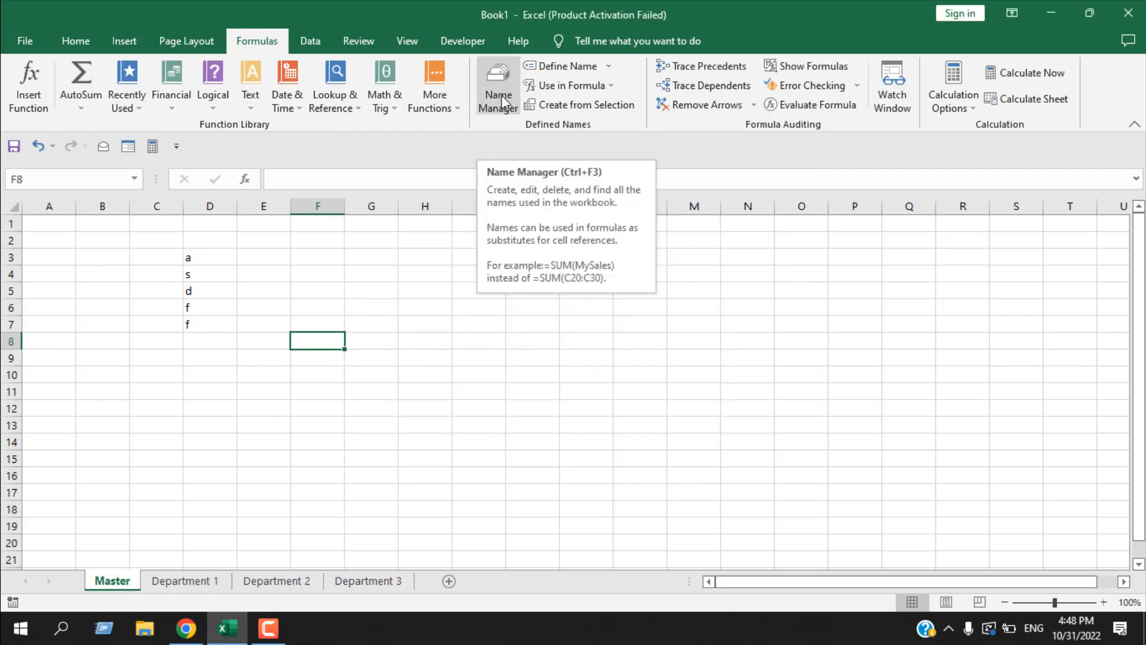
left_click(501, 95)
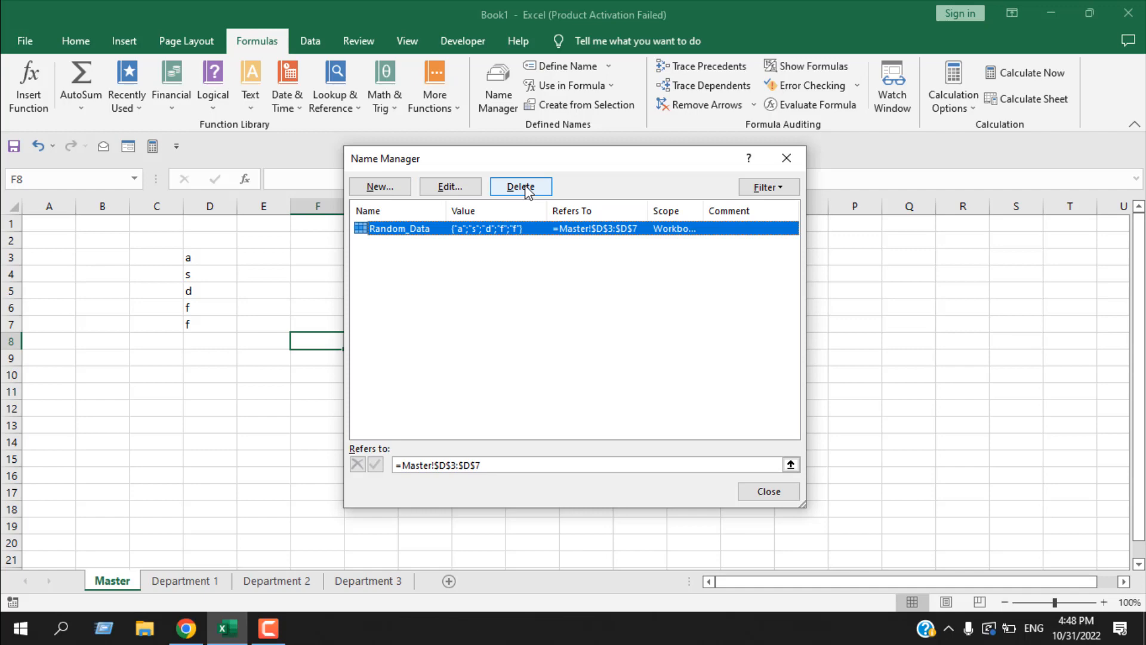
key("Escape")
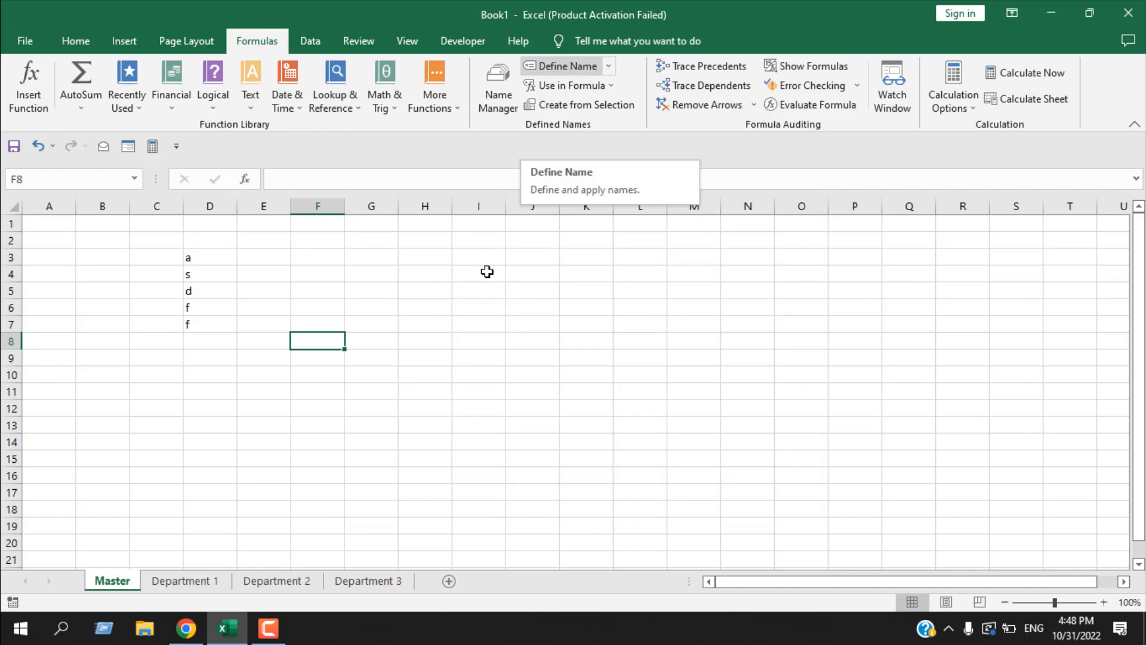
- Enter the letter w in each of the cells F3 to F6
left_click(327, 251)
type("w")
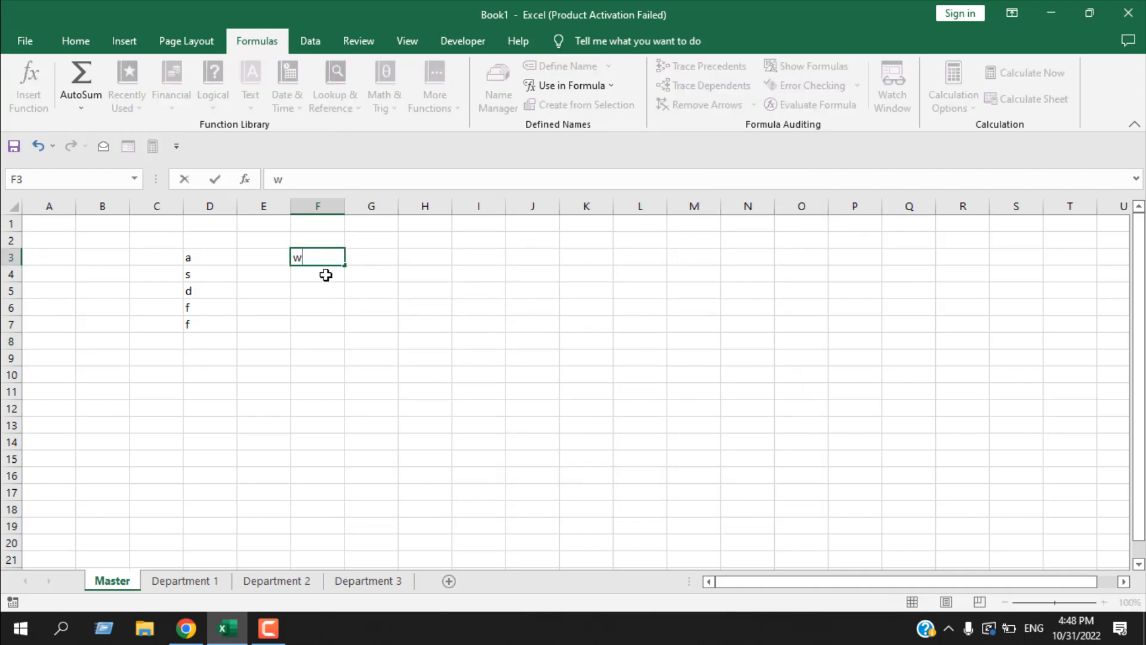
left_click(326, 275)
type("w")
left_click(327, 301)
type("w")
left_click(316, 291)
type("w")
- Define the name Second_Name for the range F3:F6 with Workbook scope
left_click_drag(327, 257, 335, 307)
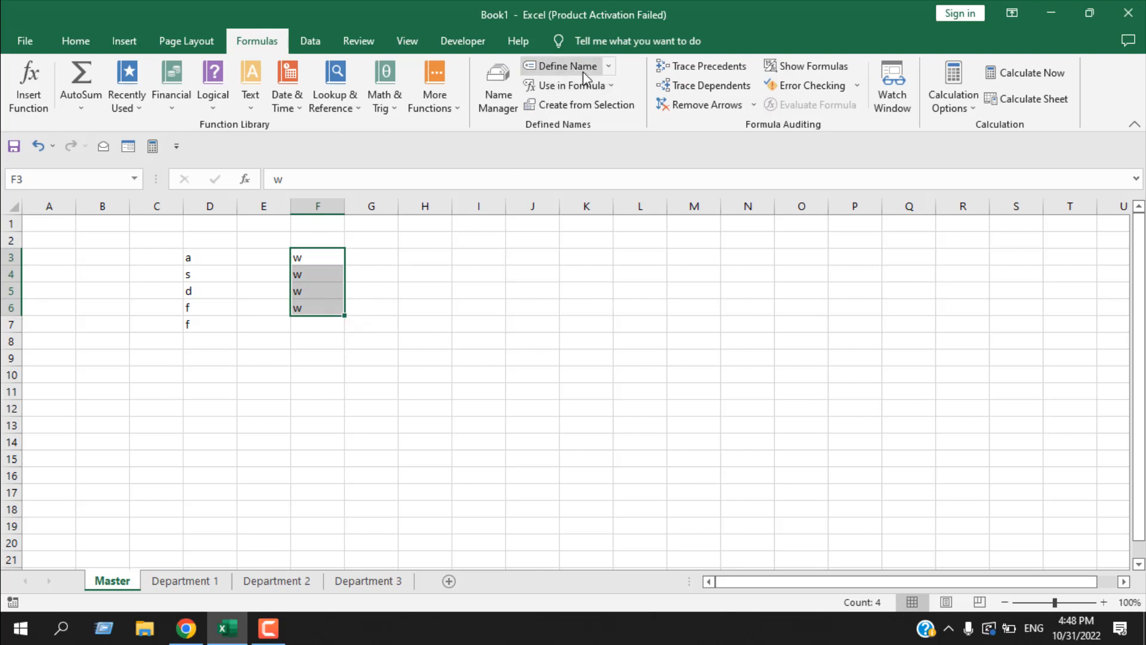
left_click(564, 66)
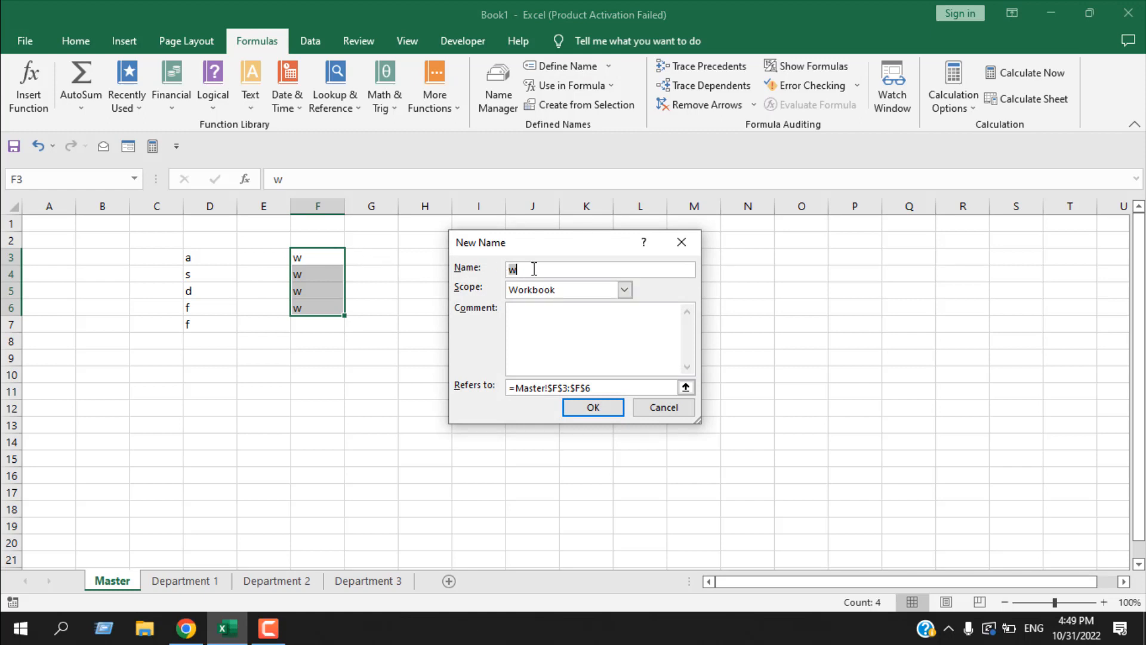
type("Second_Name")
left_click(602, 406)
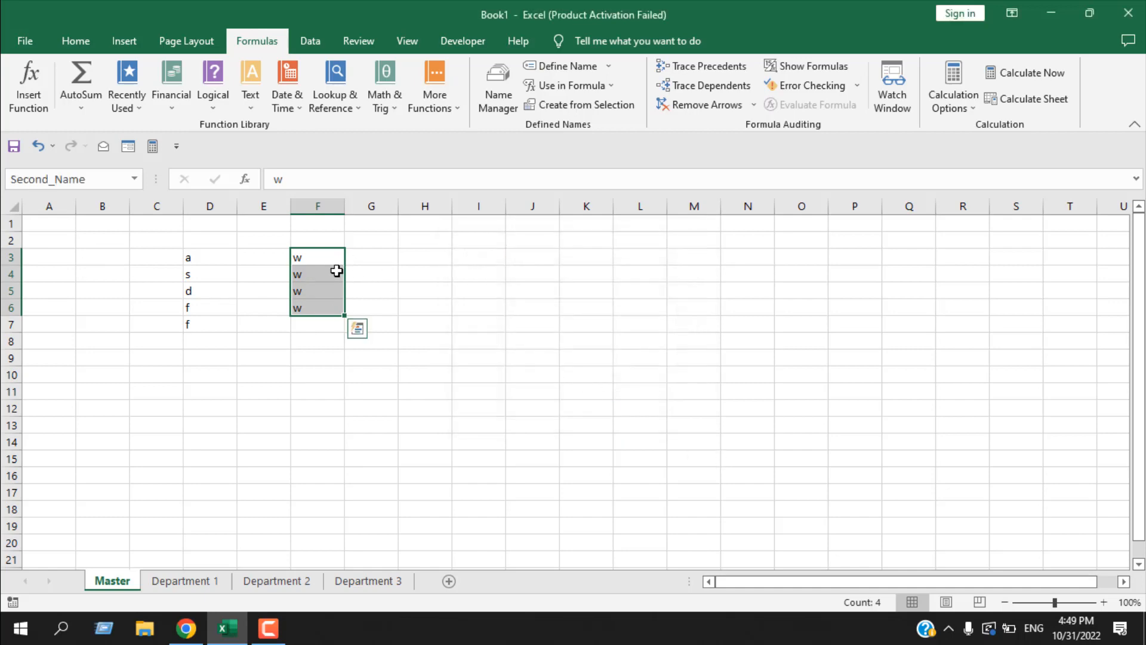
- Check the Second_Name entry in the Name Manager and jump to its range by name
left_click(550, 254)
left_click(510, 107)
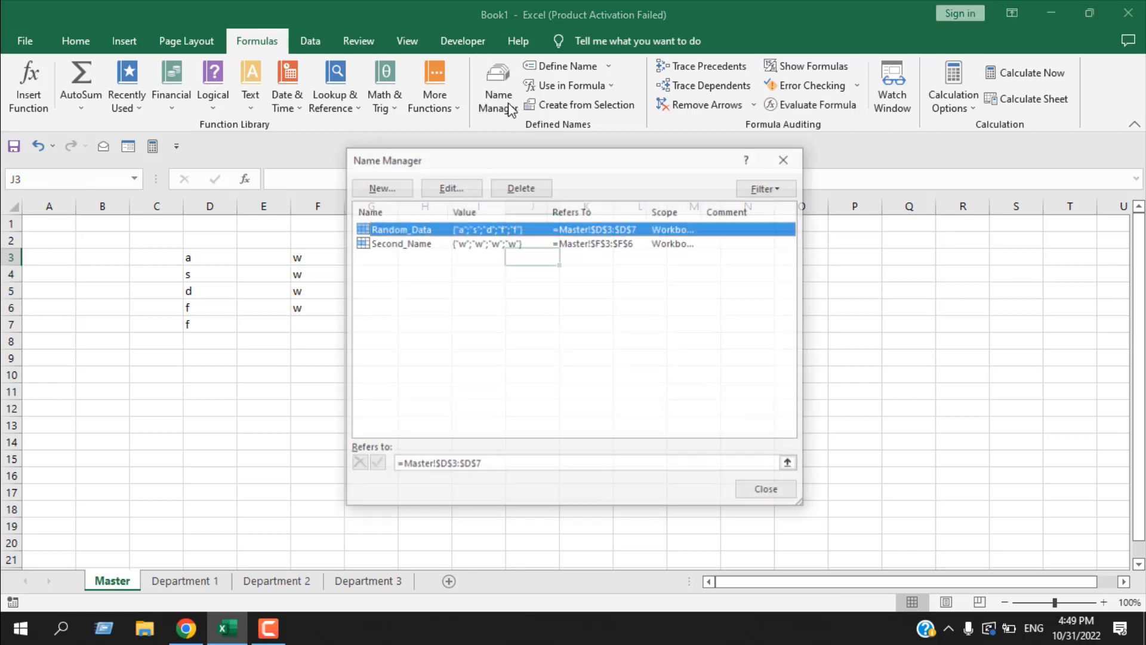
left_click(409, 243)
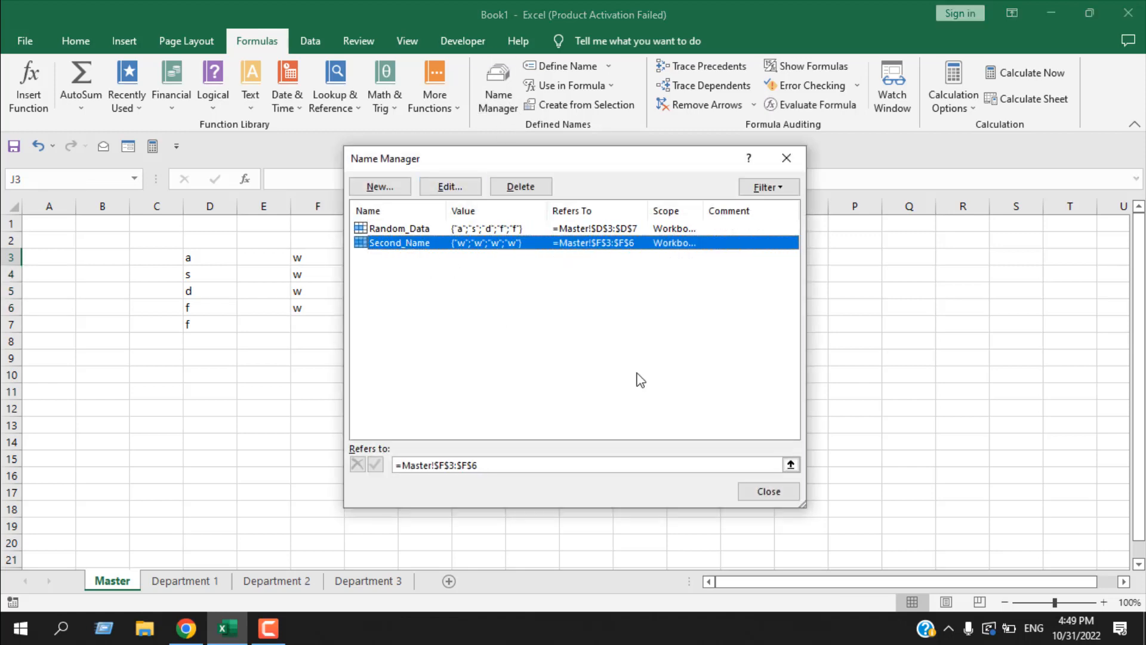
left_click(787, 158)
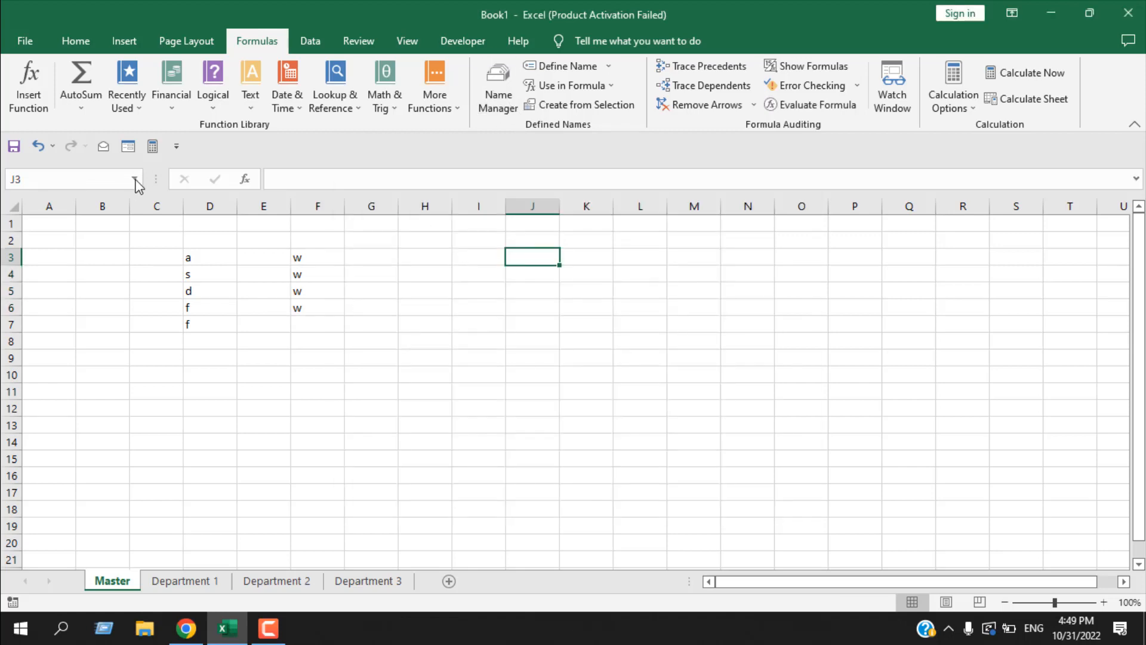
left_click(136, 179)
left_click(42, 222)
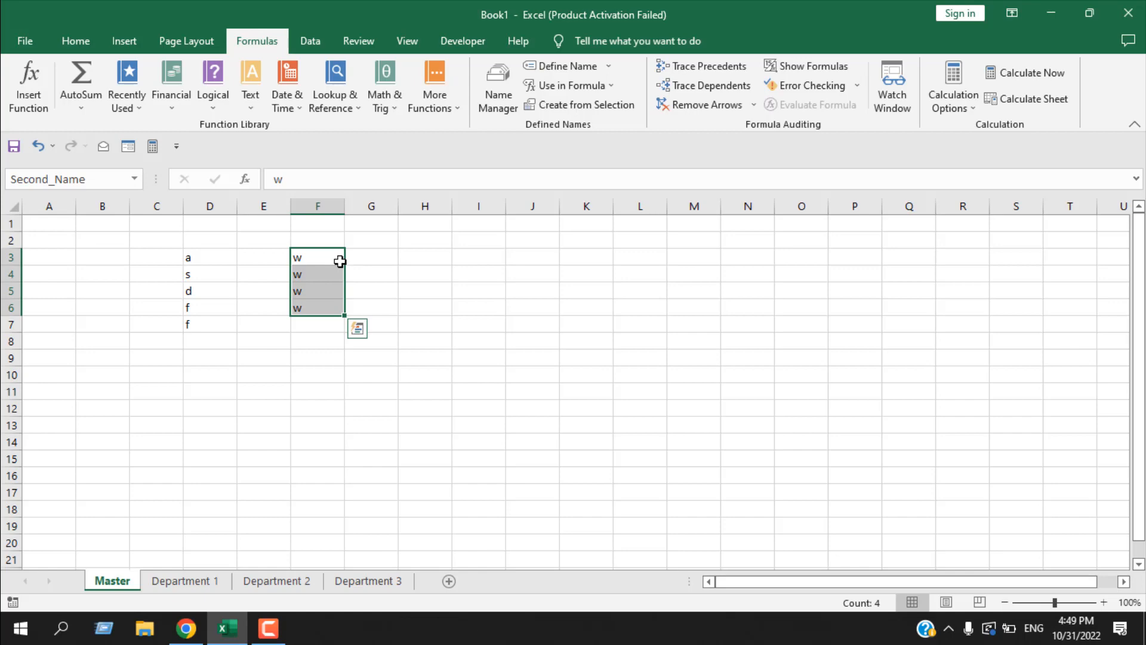
- Try using the defined name Second_Name as a formula in cell K3 and discard the entry
left_click(591, 259)
left_click(557, 90)
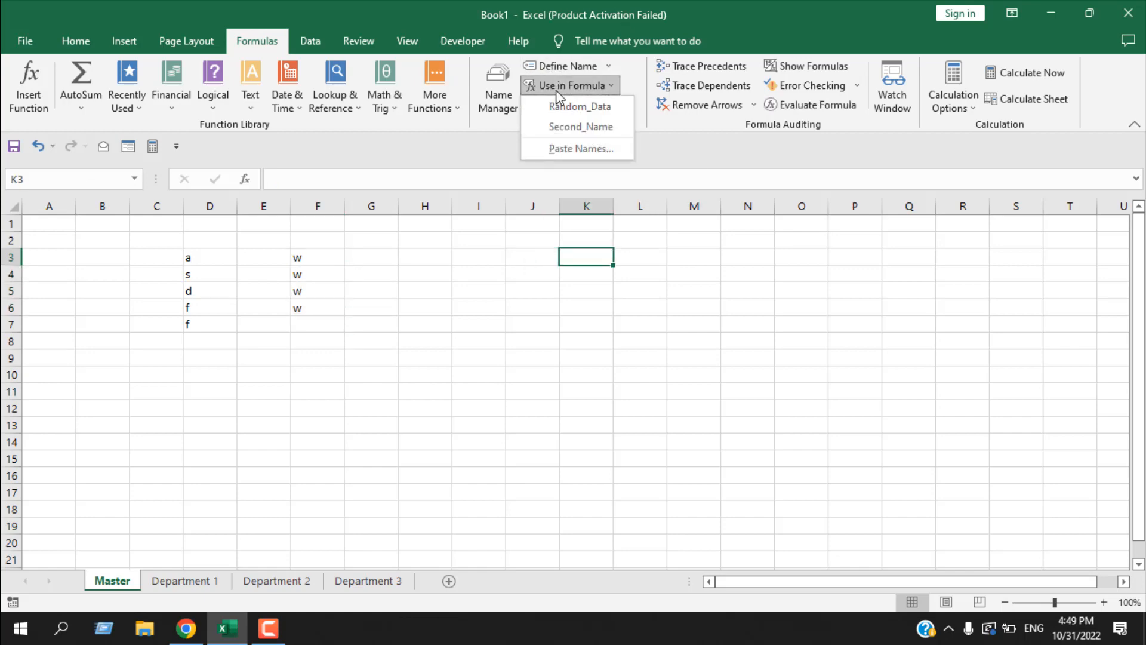
left_click(575, 128)
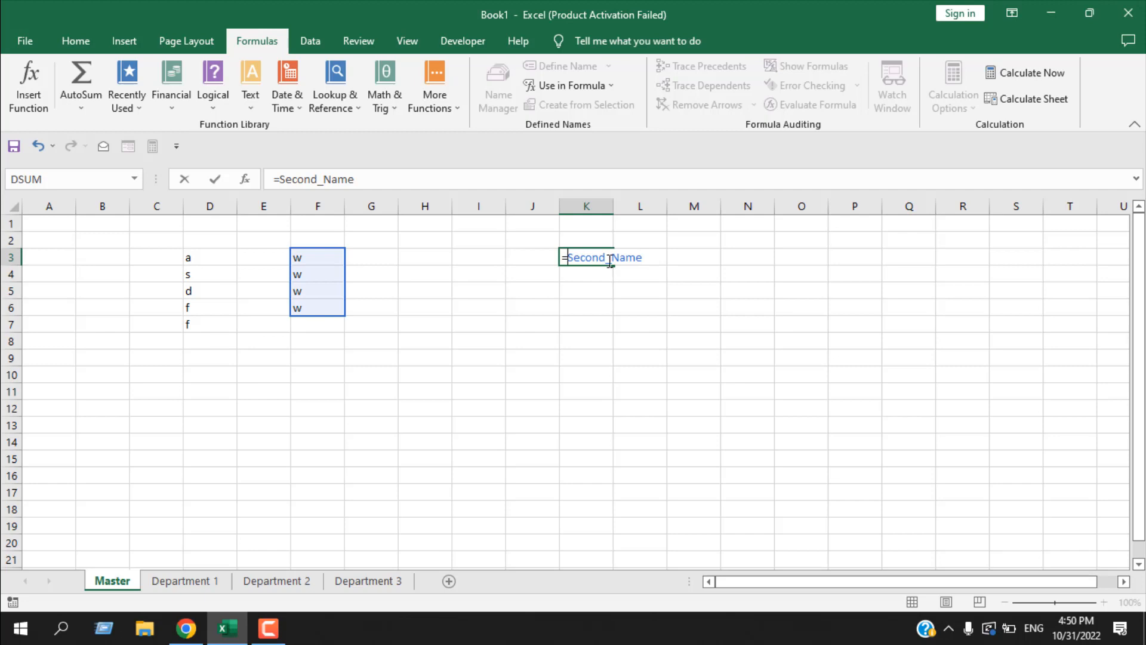
key("BackSpace")
key("Delete")
key("Delete")
key("Delete")
key("Delete")
key("Delete")
key("Delete")
key("Delete")
key("Delete")
key("Delete")
key("Delete")
key("Delete")
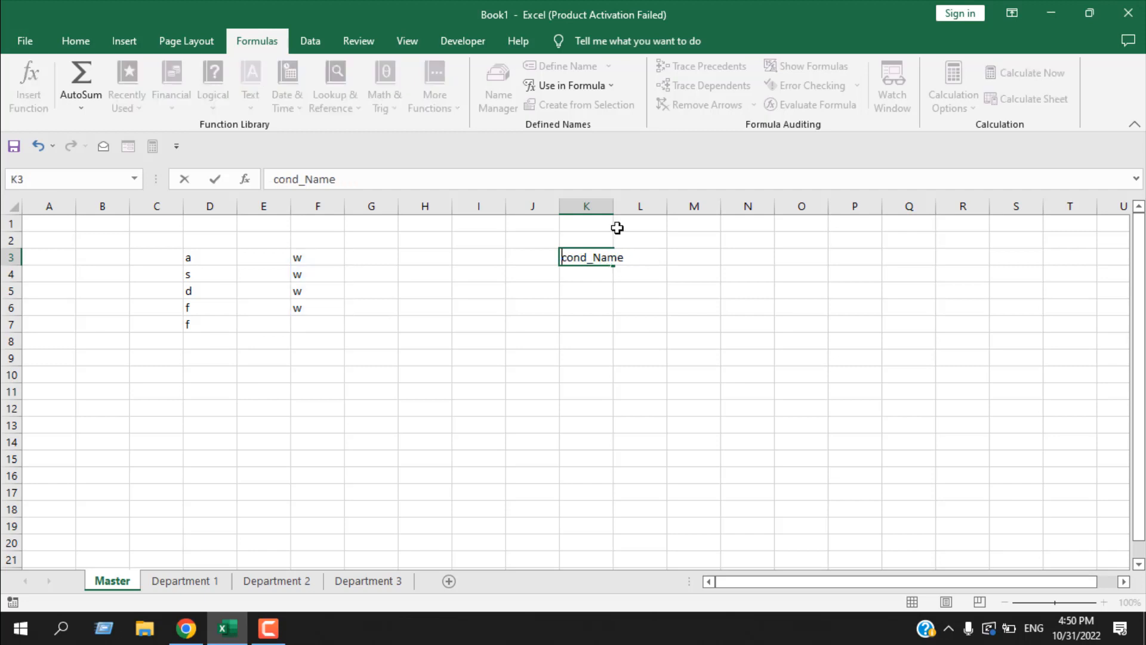
left_click(589, 404)
- Enter the formula =UPPER(Second_Name) in cell I3, using the suggested function and defined name
left_click(478, 262)
type("=")
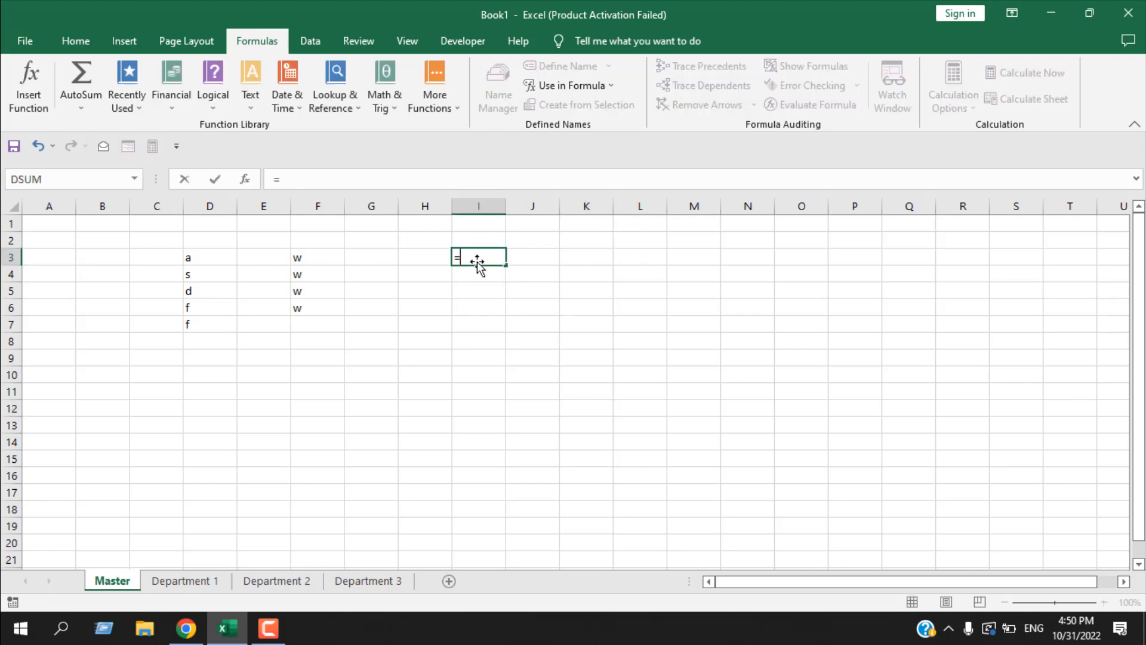
type("U")
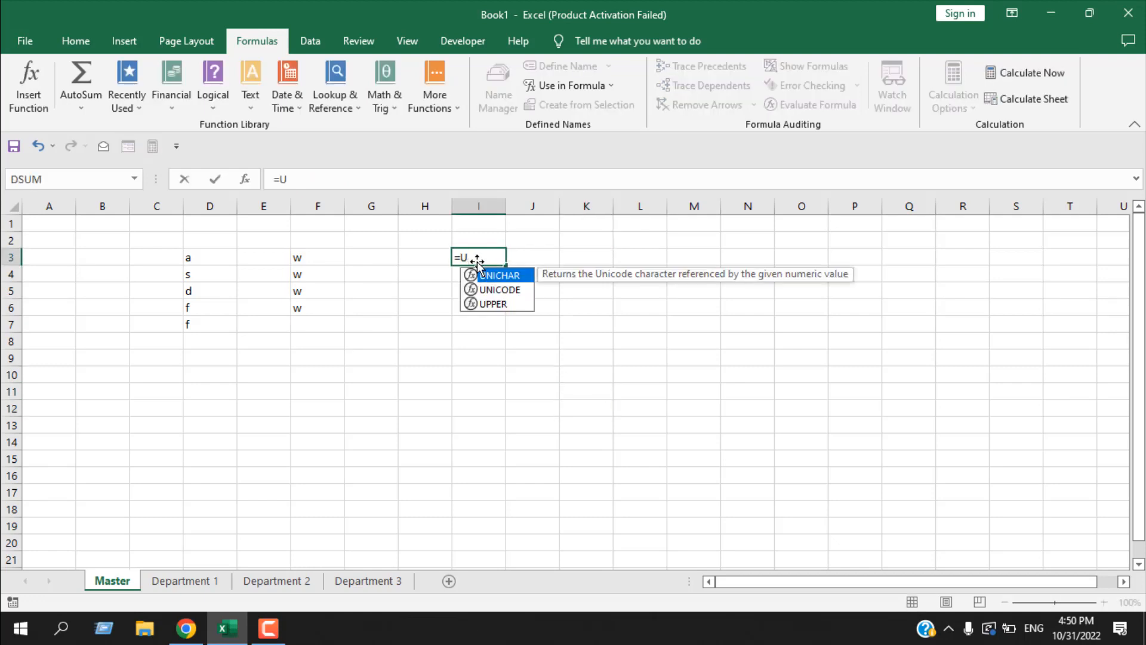
type("pper")
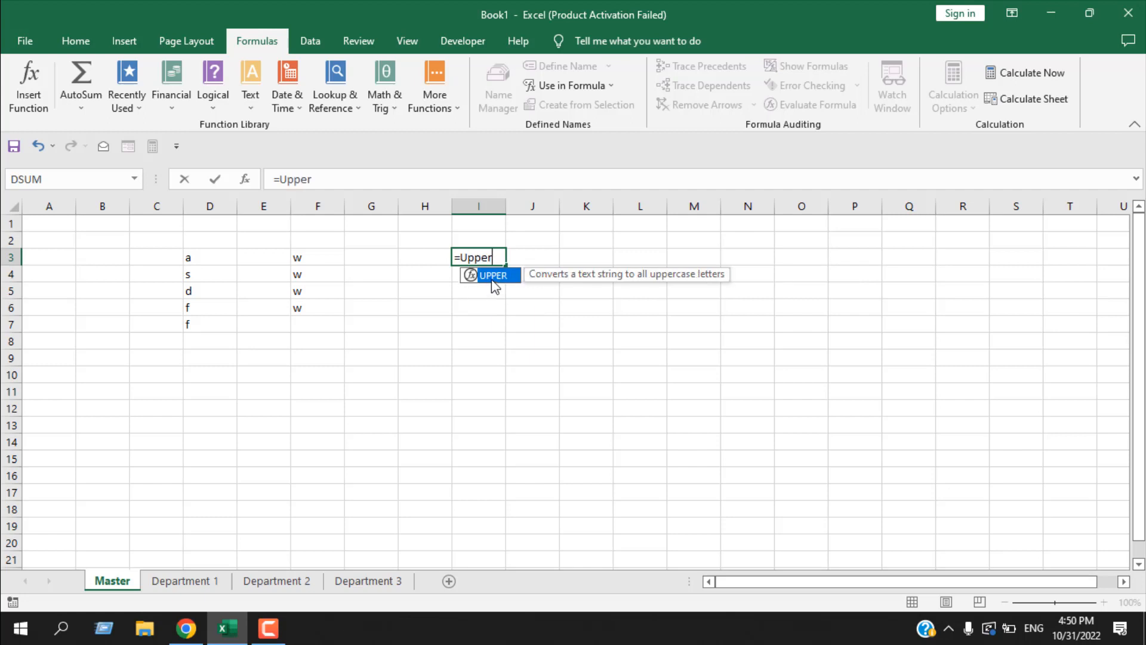
double_click(493, 276)
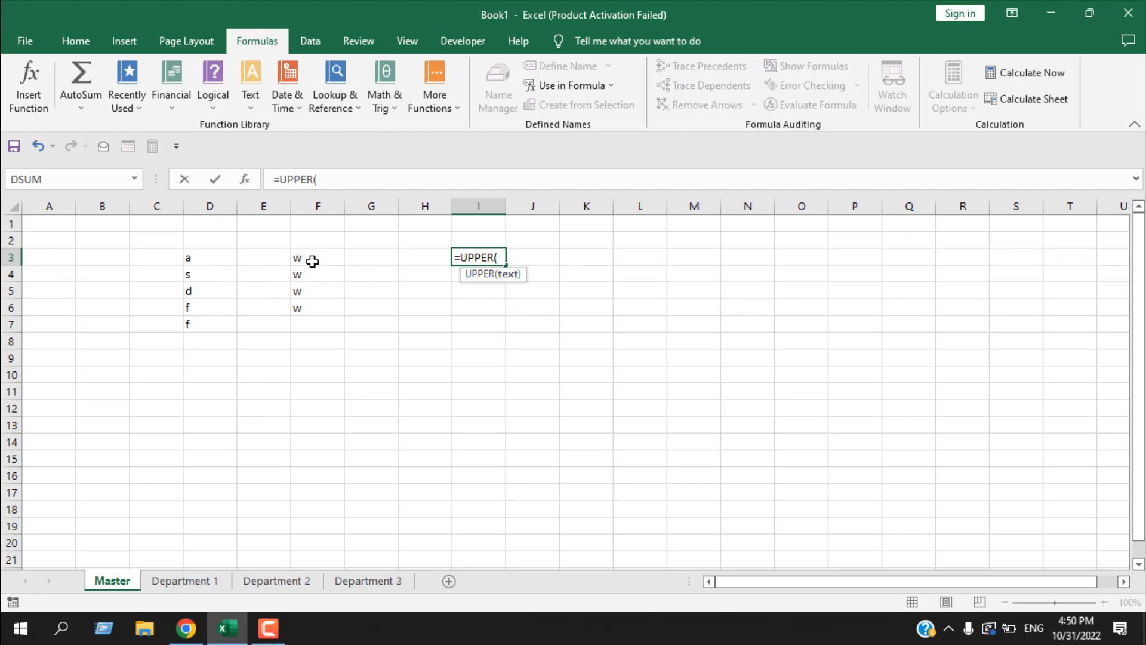
type("S")
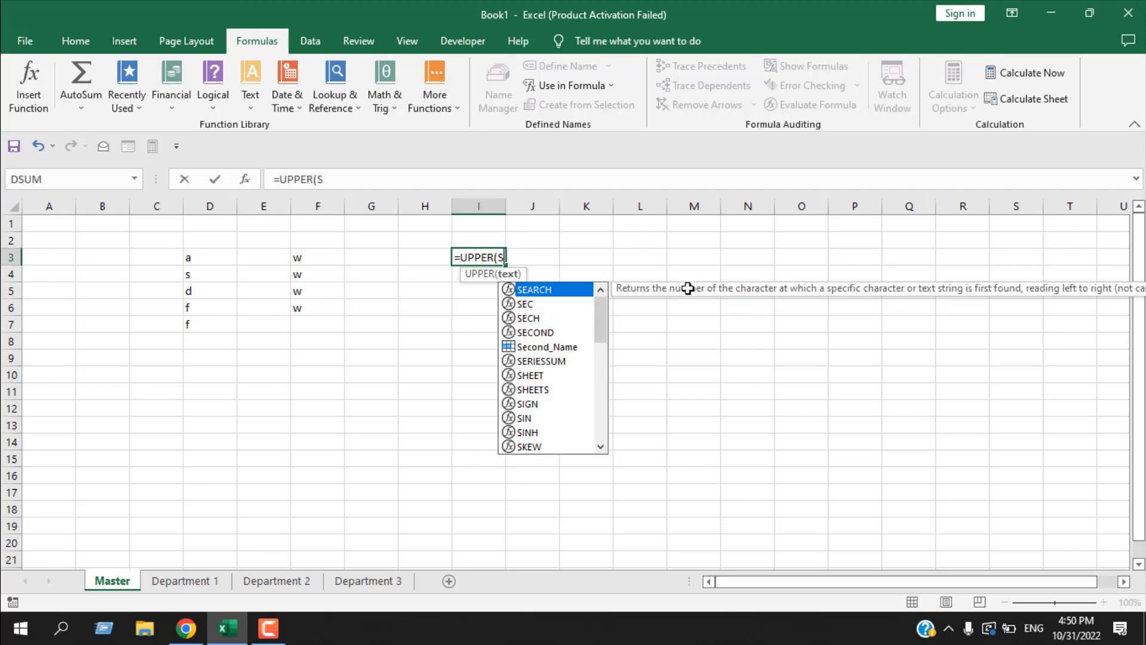
type("econ")
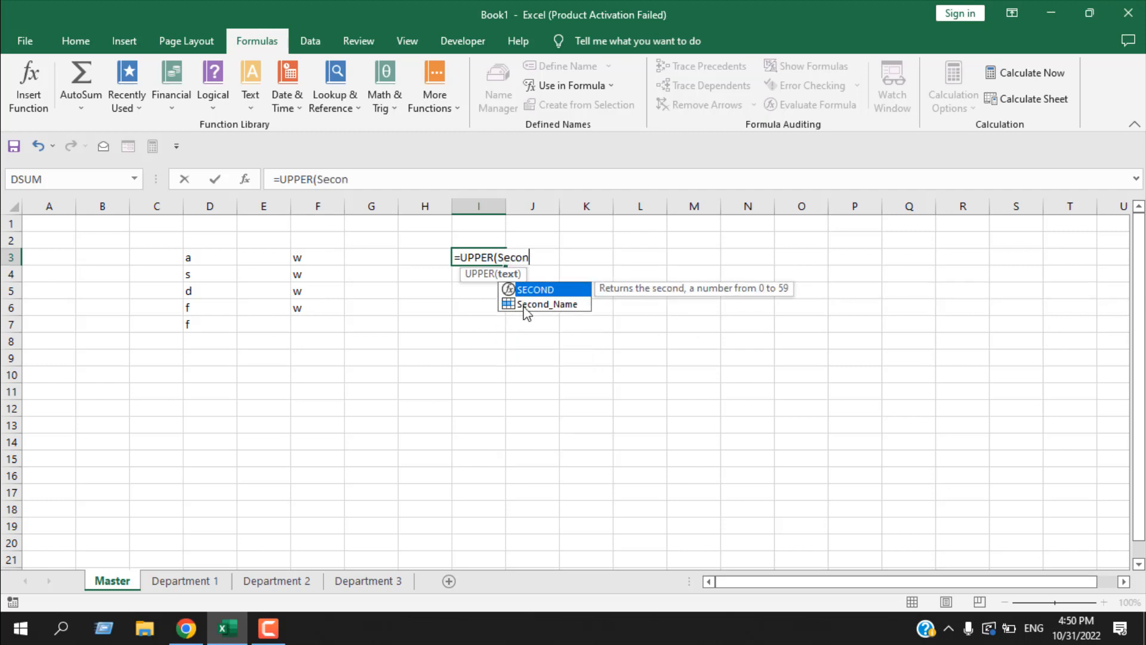
key("BackSpace")
key("BackSpace")
key("BackSpace")
key("BackSpace")
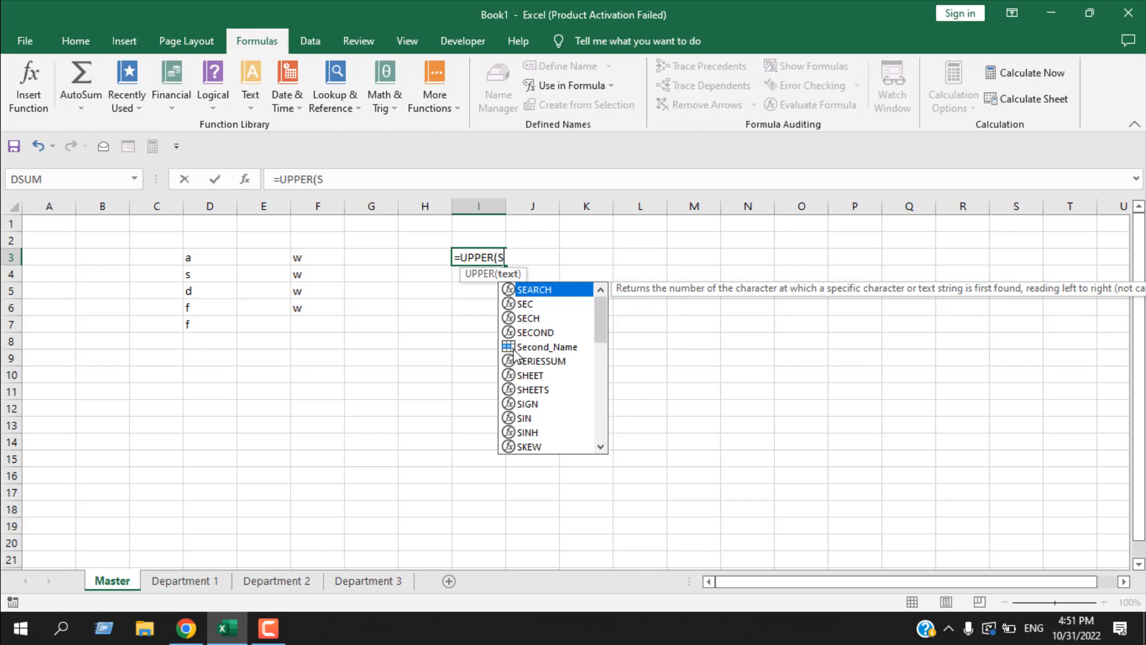
double_click(547, 348)
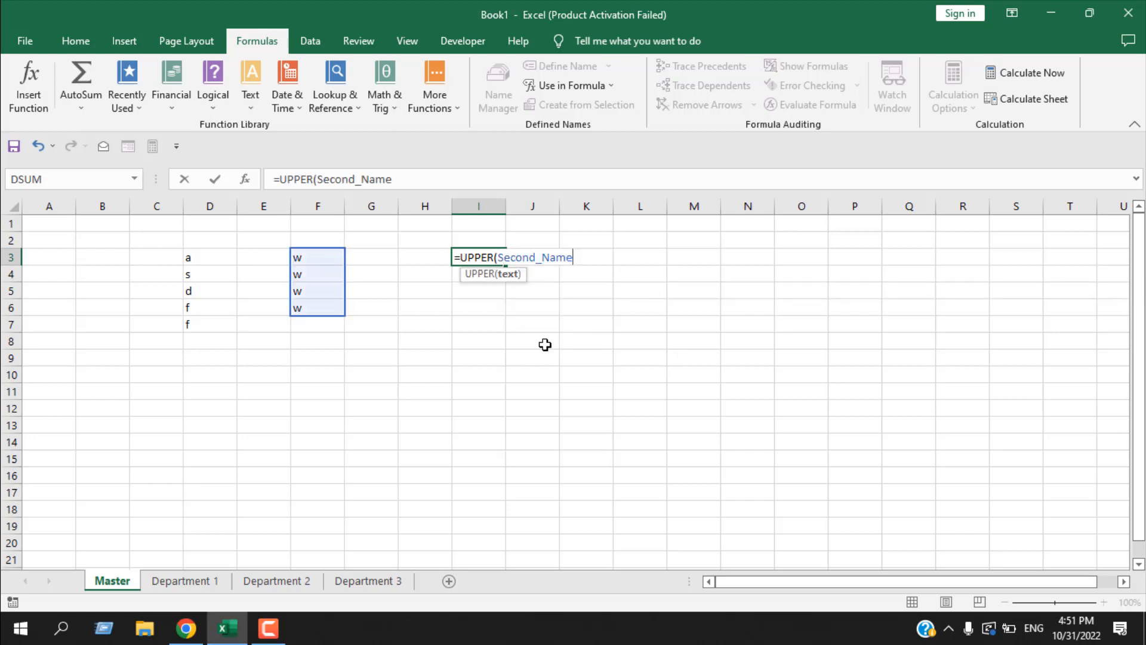
type(")")
key("Return")
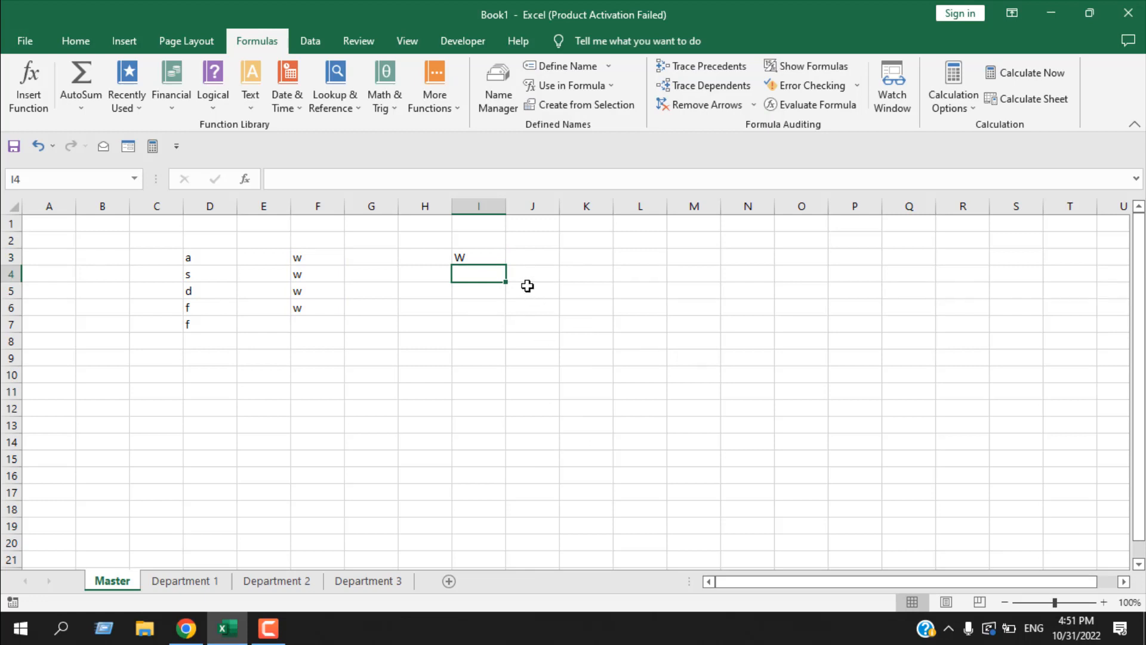
- Clear the UPPER formula from cell I3
left_click(493, 257)
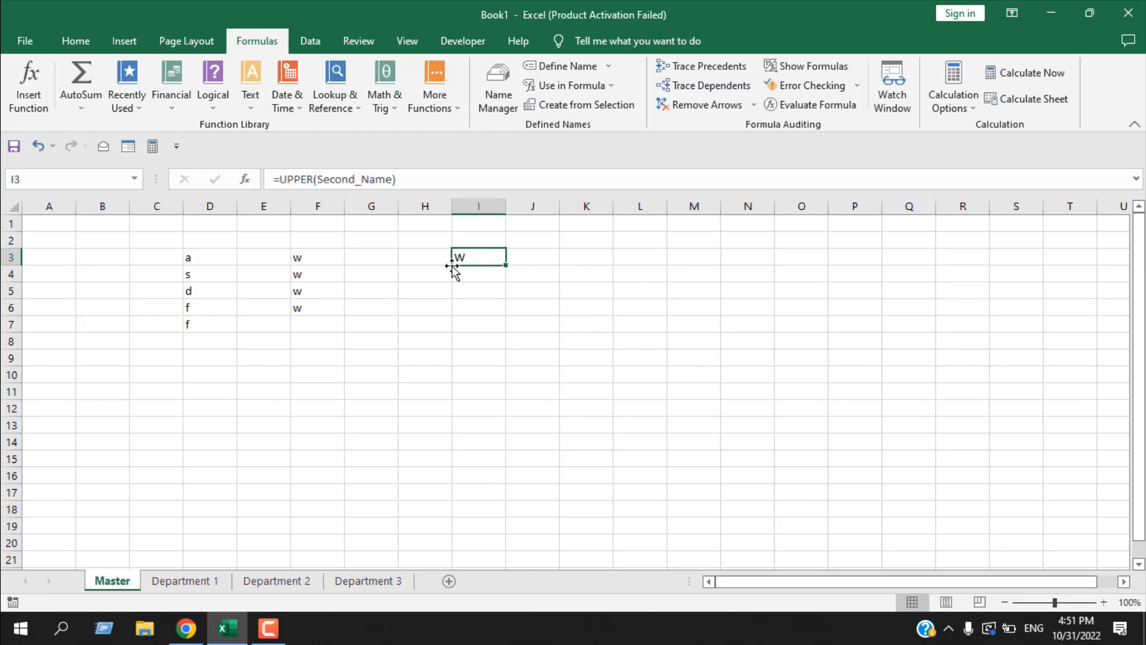
double_click(483, 256)
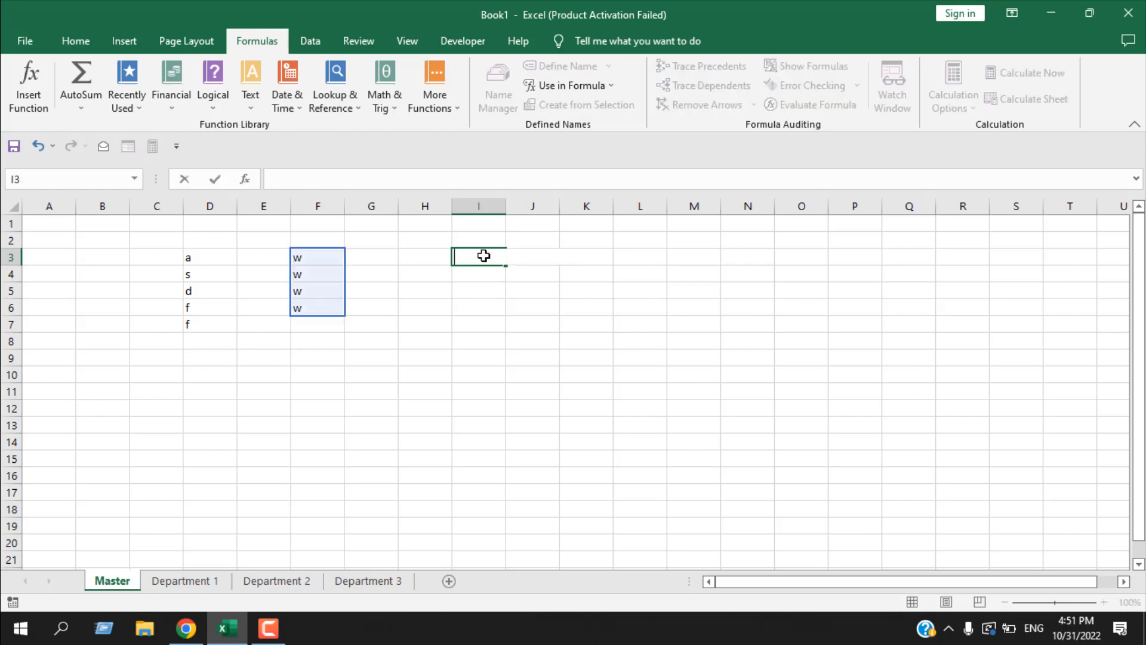
left_click(599, 440)
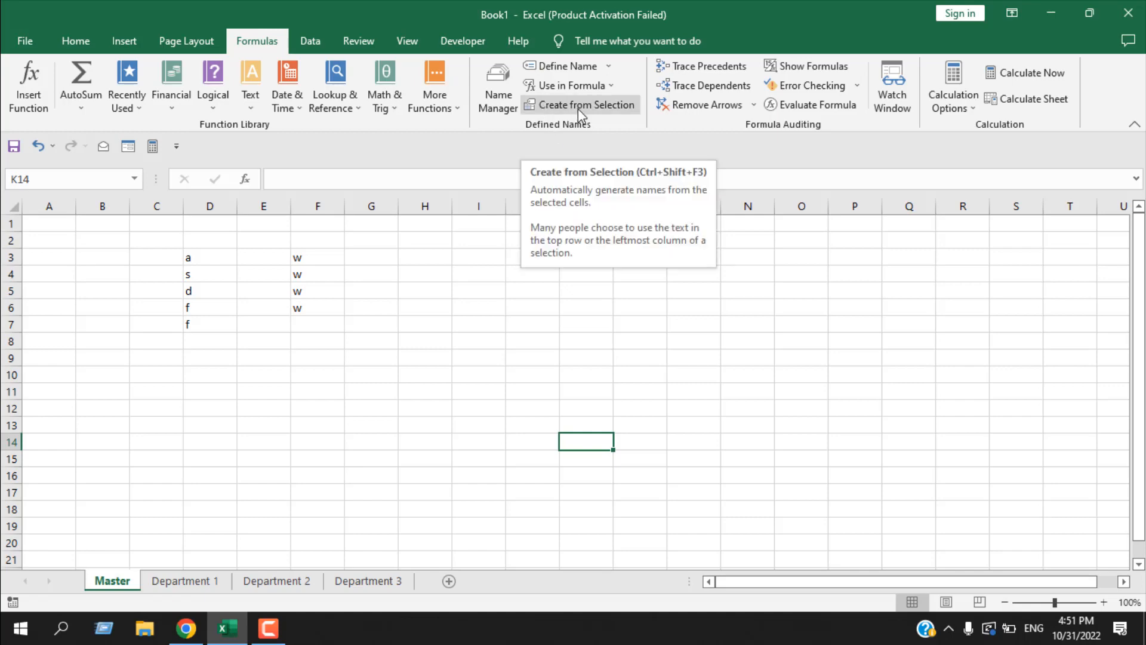
- Enter the month headings Jan, Feb and March in cells H5 to J5
left_click(416, 291)
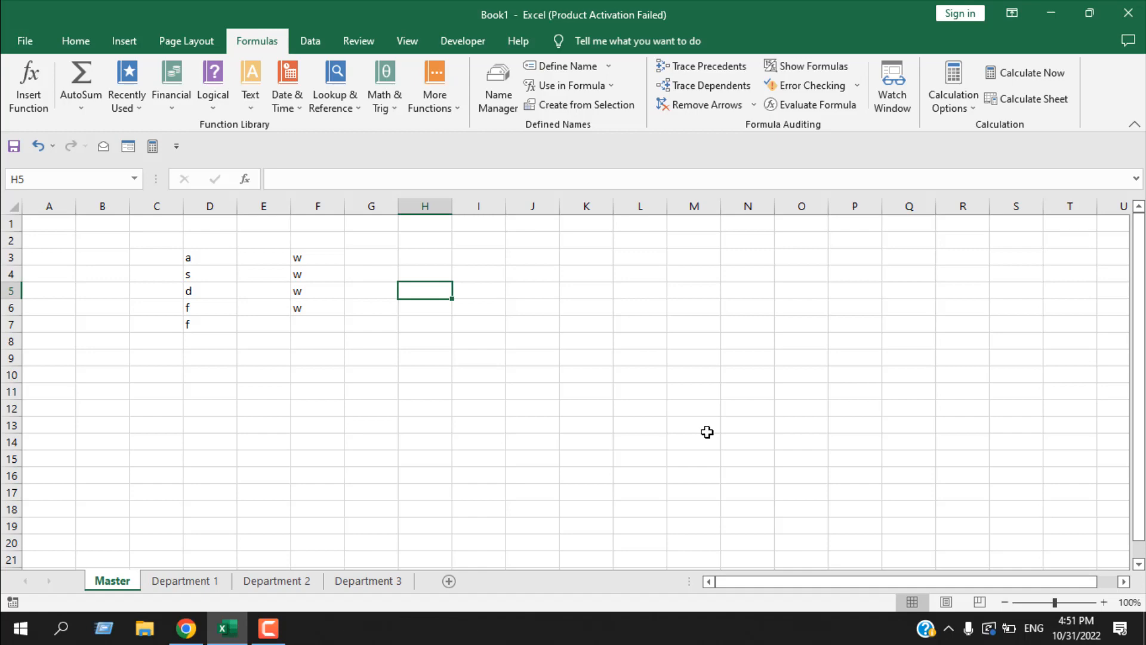
type("Jan")
key("Tab")
type("F")
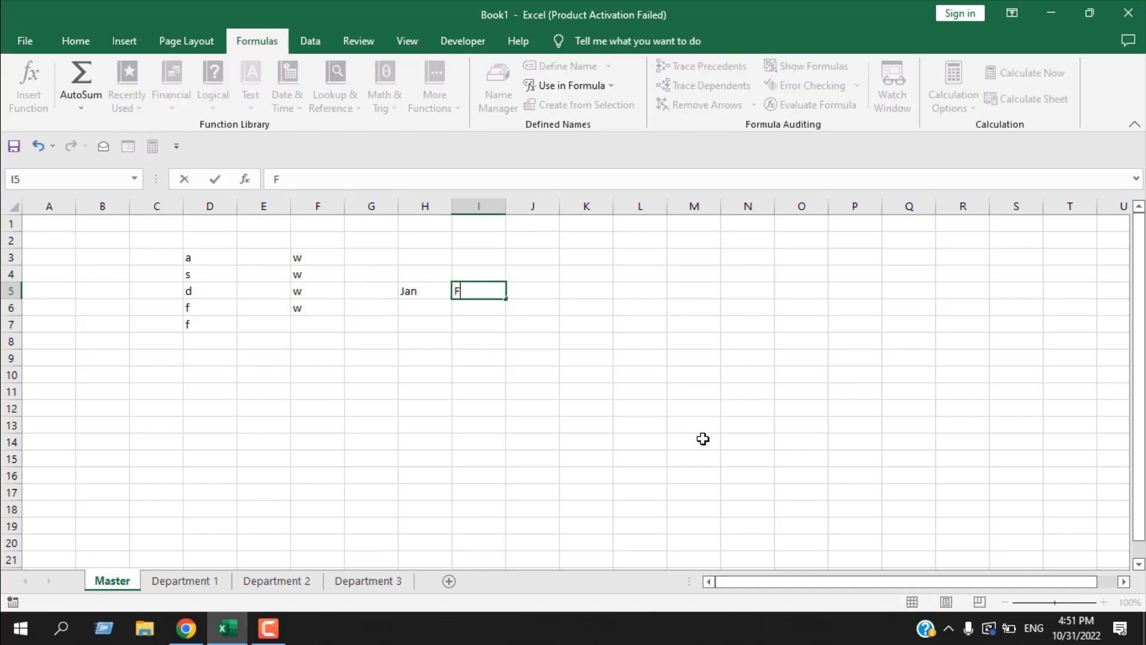
type("eb")
key("Tab")
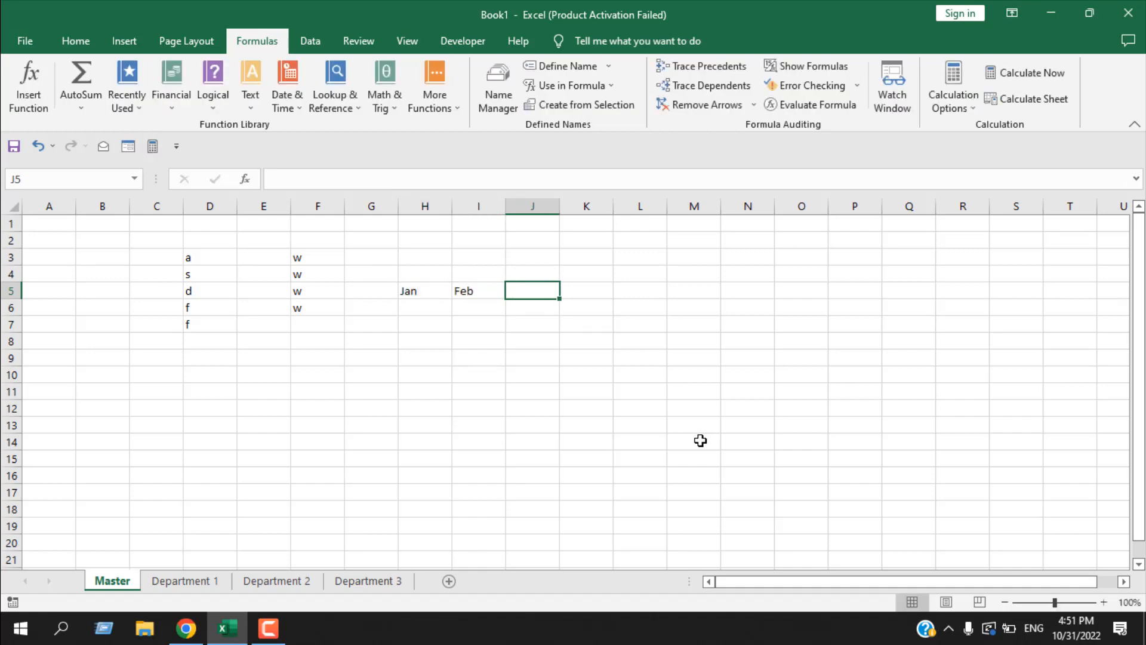
type("March")
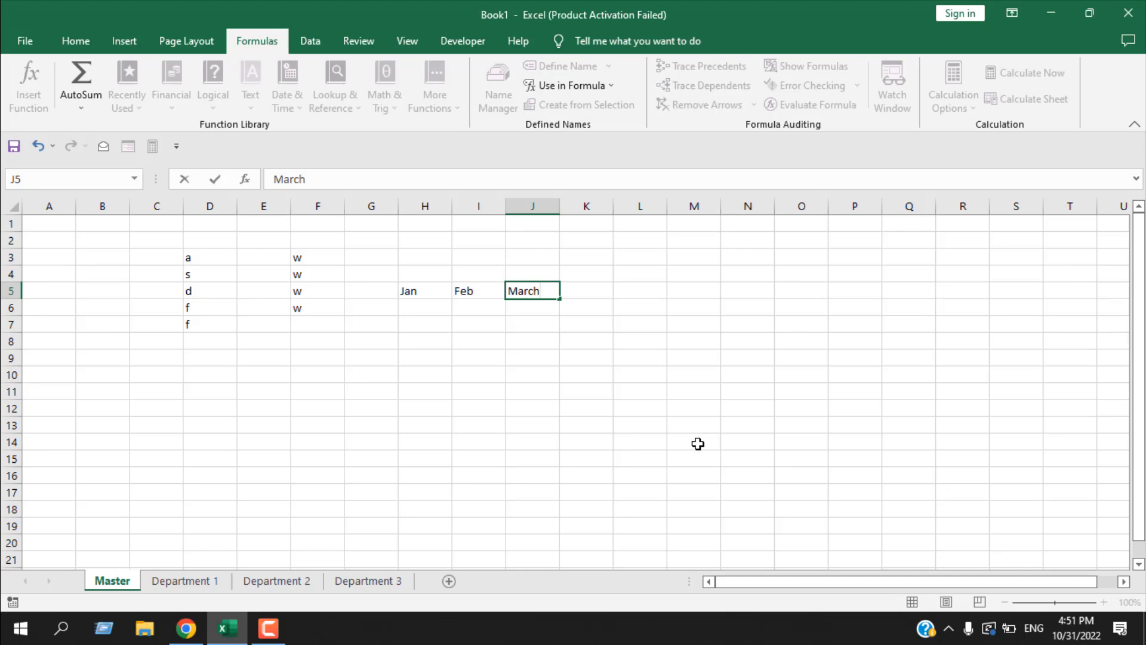
key("Return")
- Enter the two salespeople's first names as row labels in cells G6 and G7
key("Left")
key("Left")
key("Left")
key("Left")
key("Right")
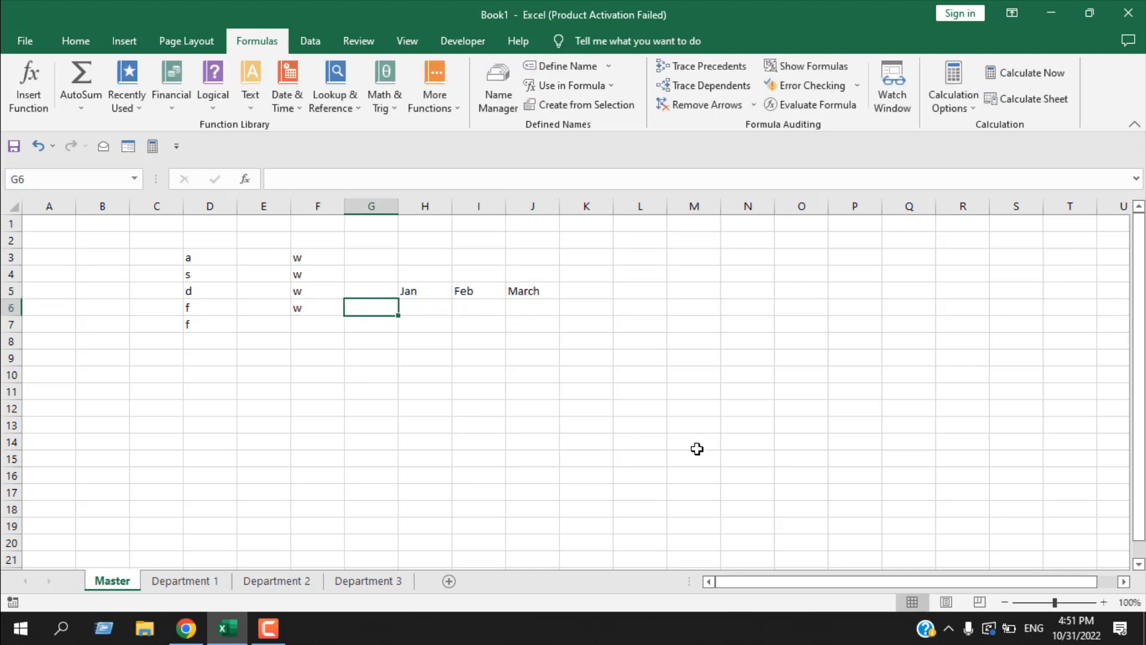
type("John")
key("Return")
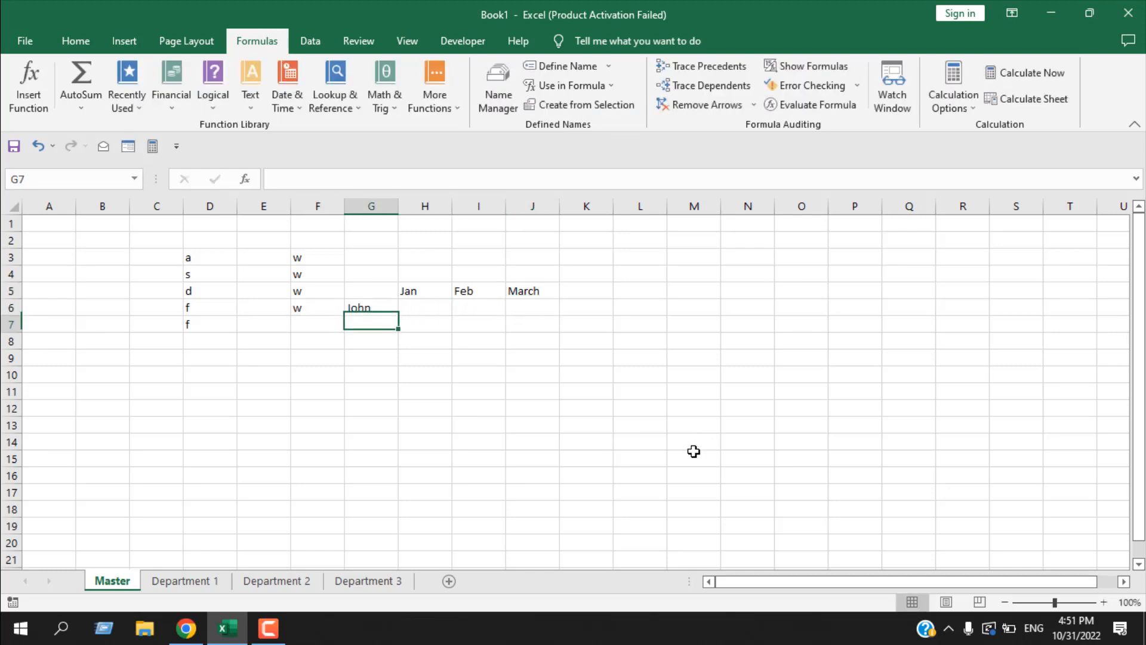
type("Jack")
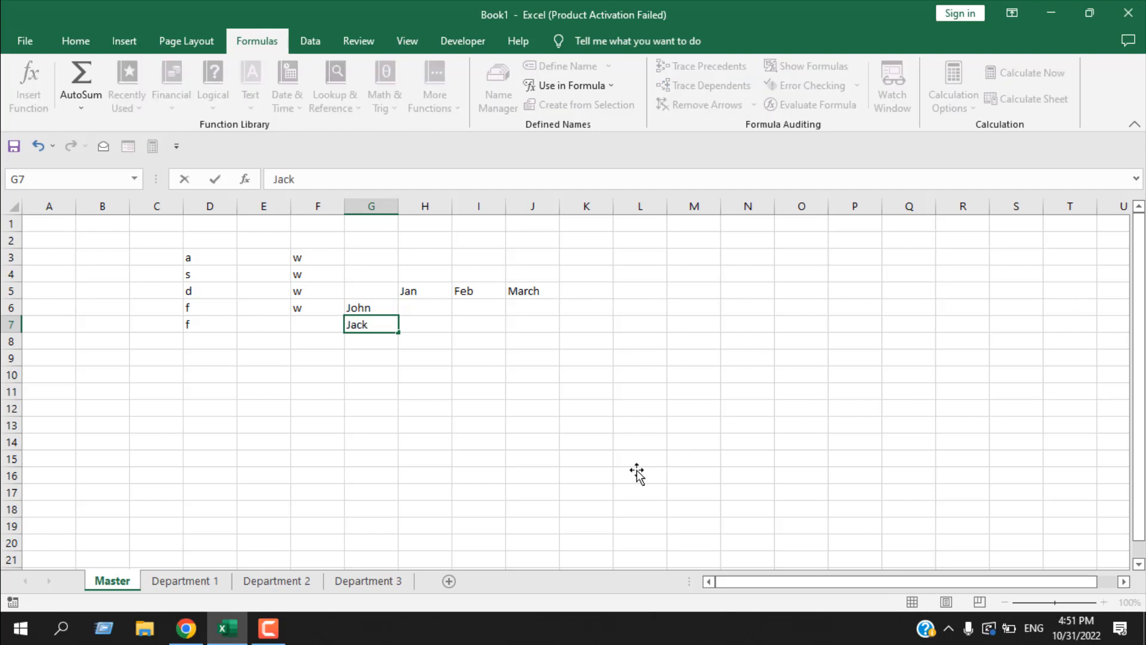
left_click(638, 460)
- Fill the first person's row, cells H6 to J6, with the values 1, 2 and 4
left_click(425, 309)
double_click(425, 311)
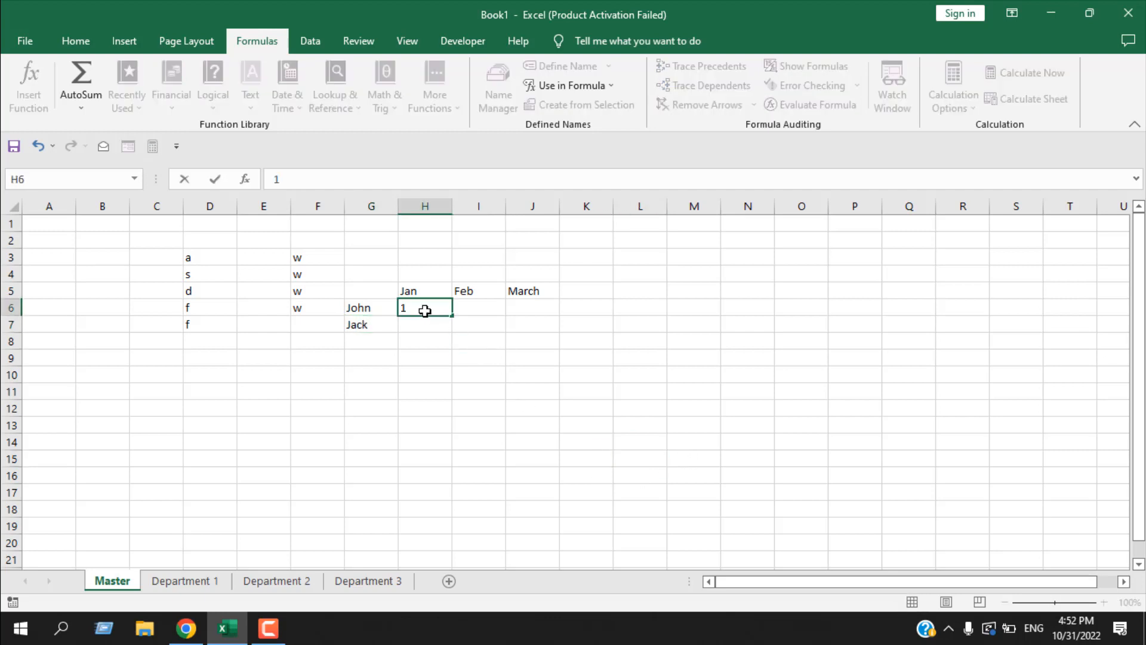
type("1")
key("Tab")
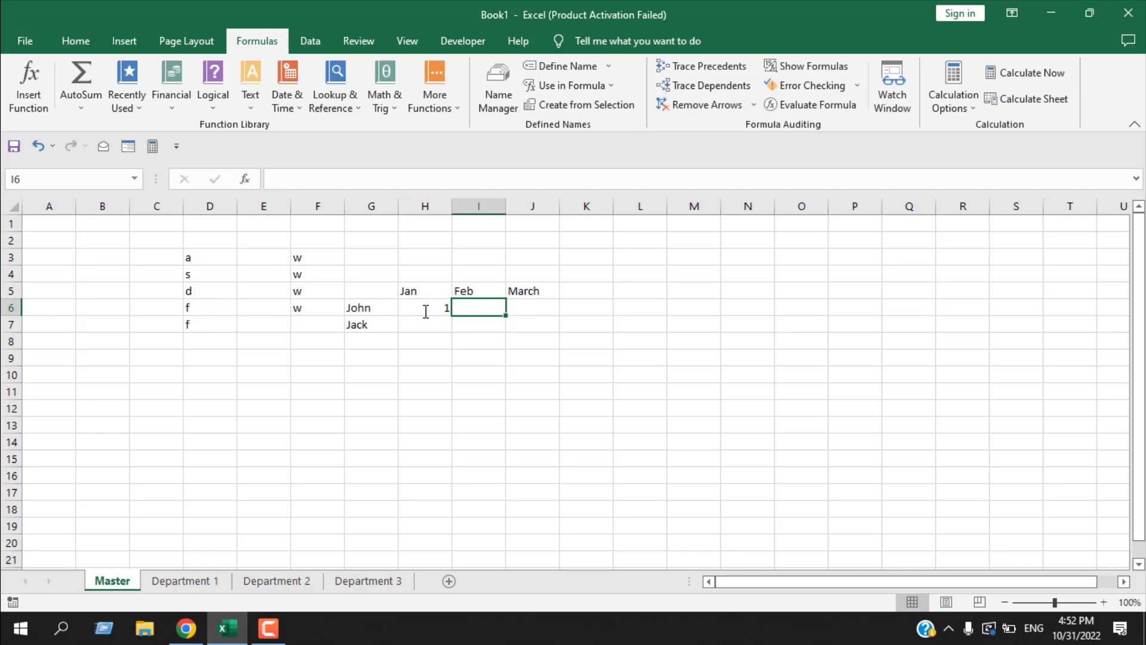
type("2")
key("Tab")
type("4")
key("Return")
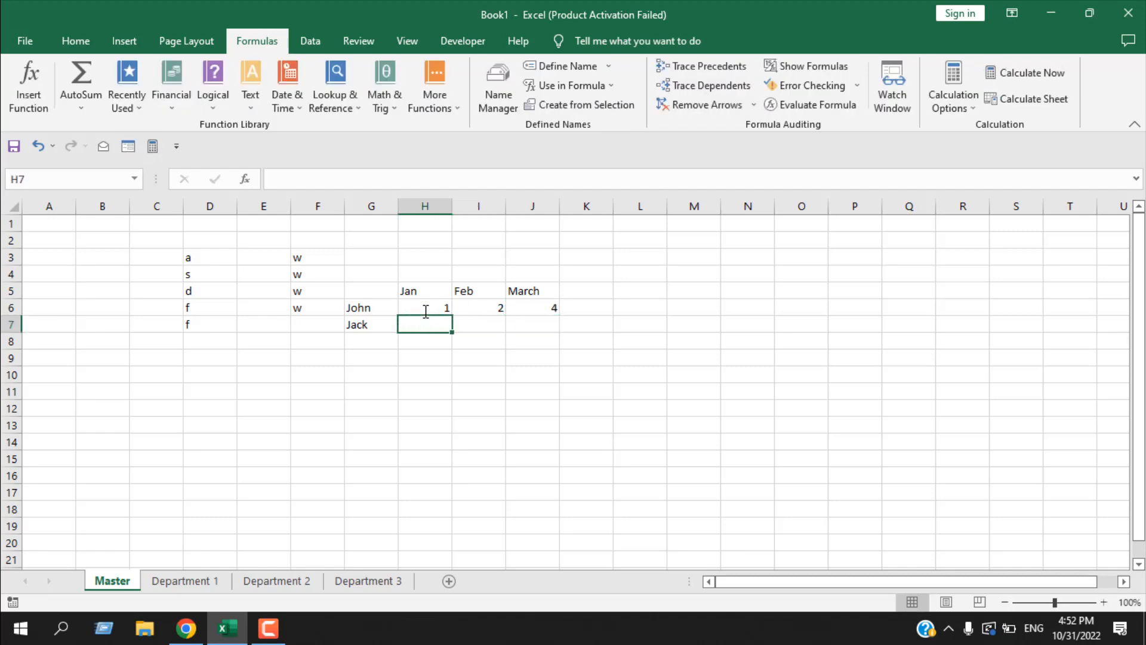
- Fill the second person's row, cells H7 to J7, with the values 2, 4 and 6
key("Left")
key("Right")
key("Right")
key("Left")
type("2")
key("Tab")
type("4")
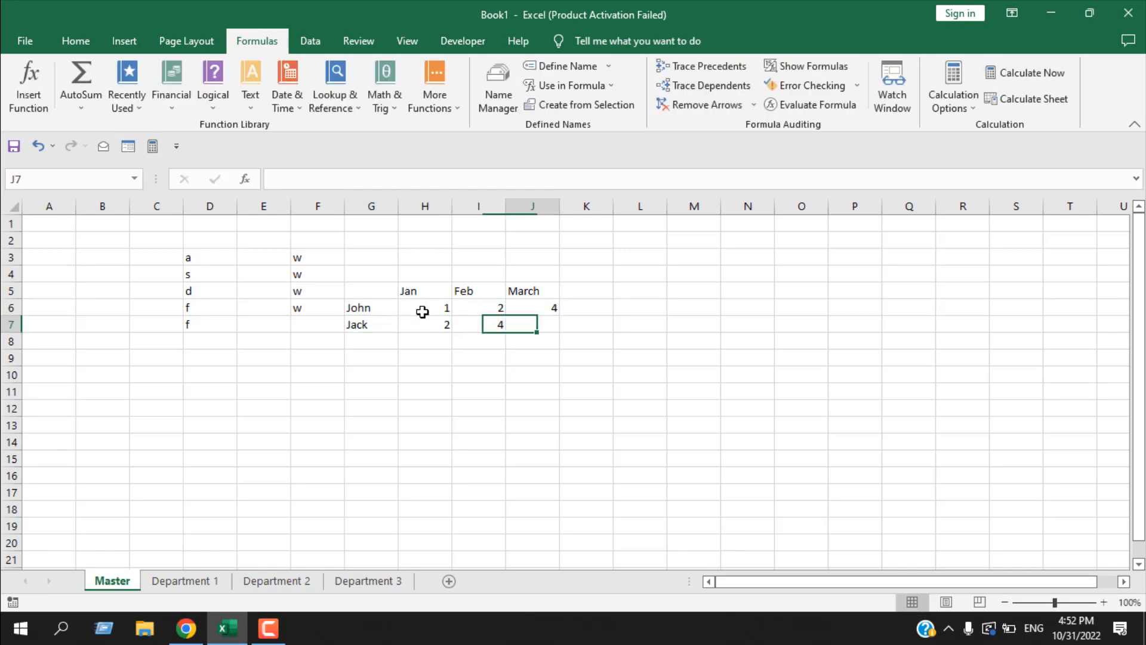
key("Tab")
type("6")
- Enter the heading Sales_Report in cell G5 and autofit the width of column G
left_click(383, 293)
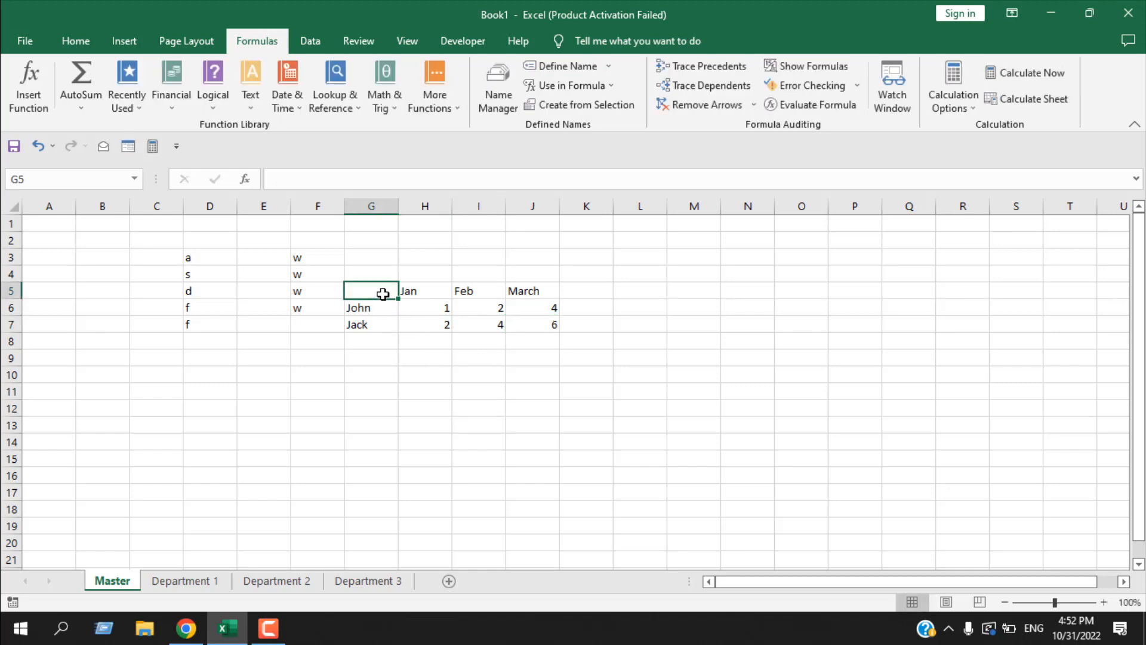
type("Sales")
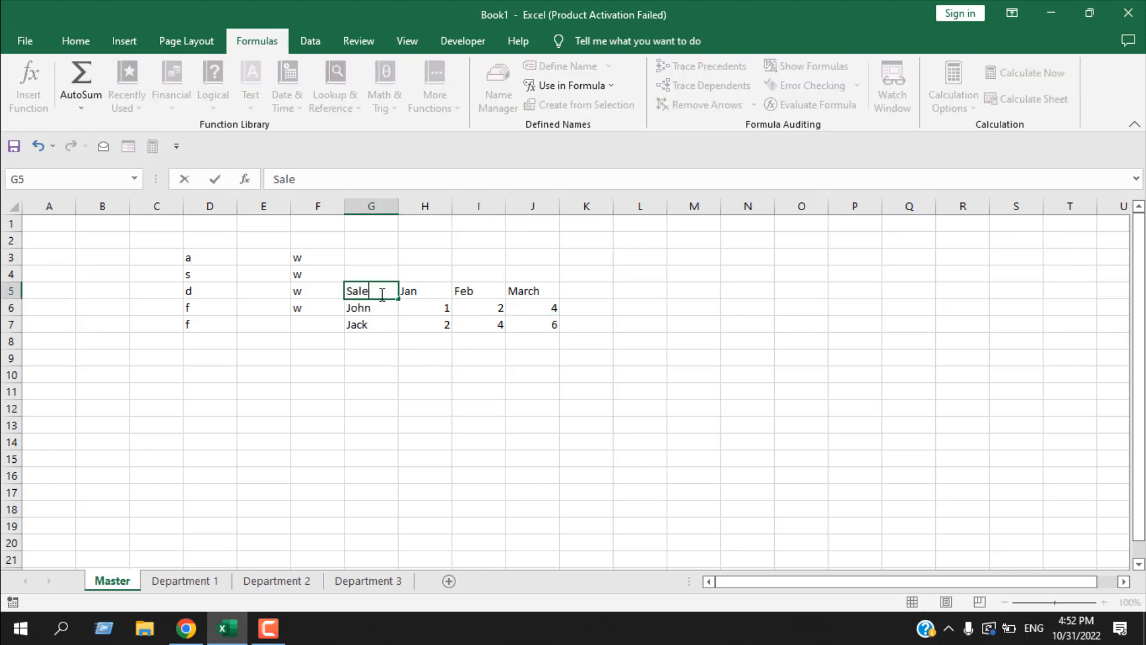
key("BackSpace")
type("_Reo")
key("BackSpace")
key("BackSpace")
key("BackSpace")
type("Report")
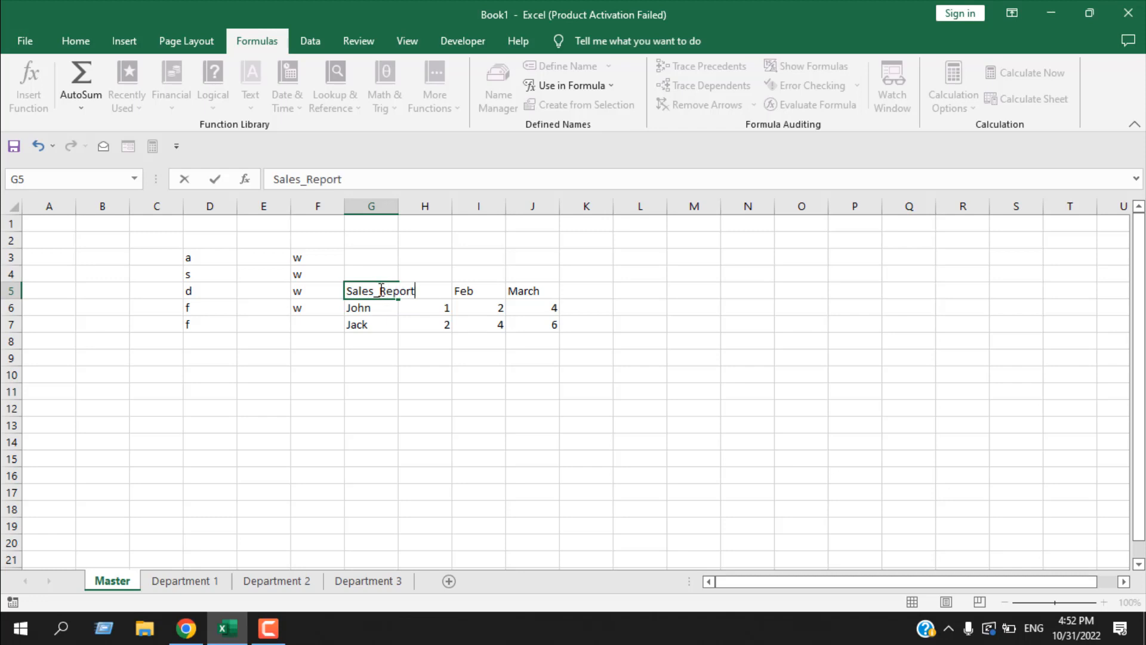
left_click(352, 375)
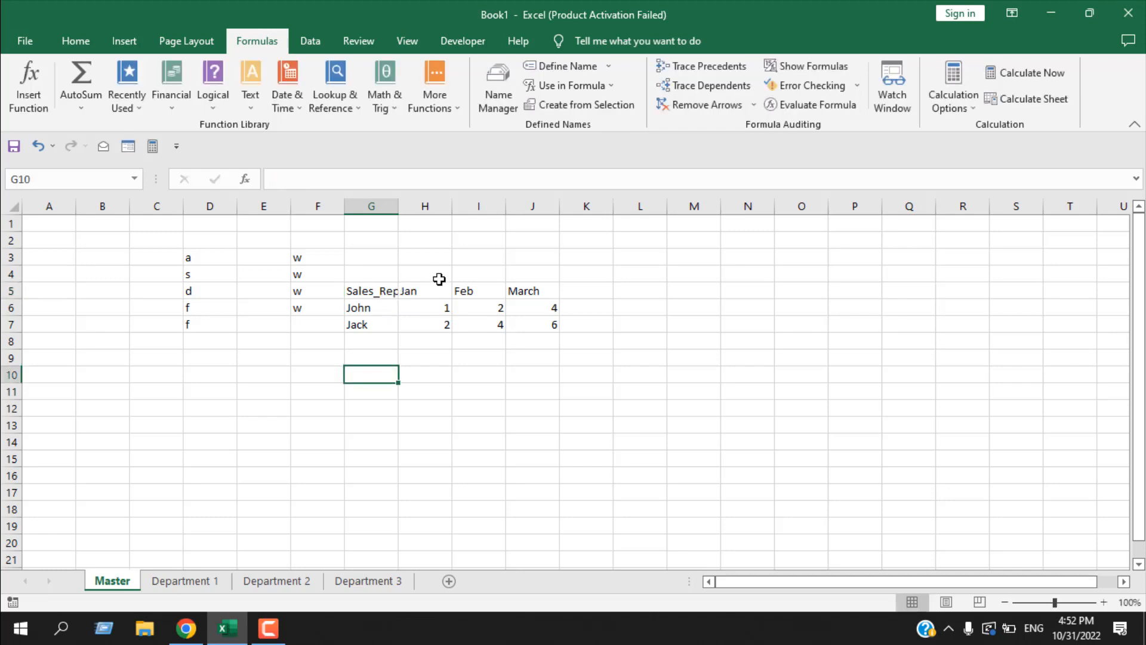
double_click(399, 206)
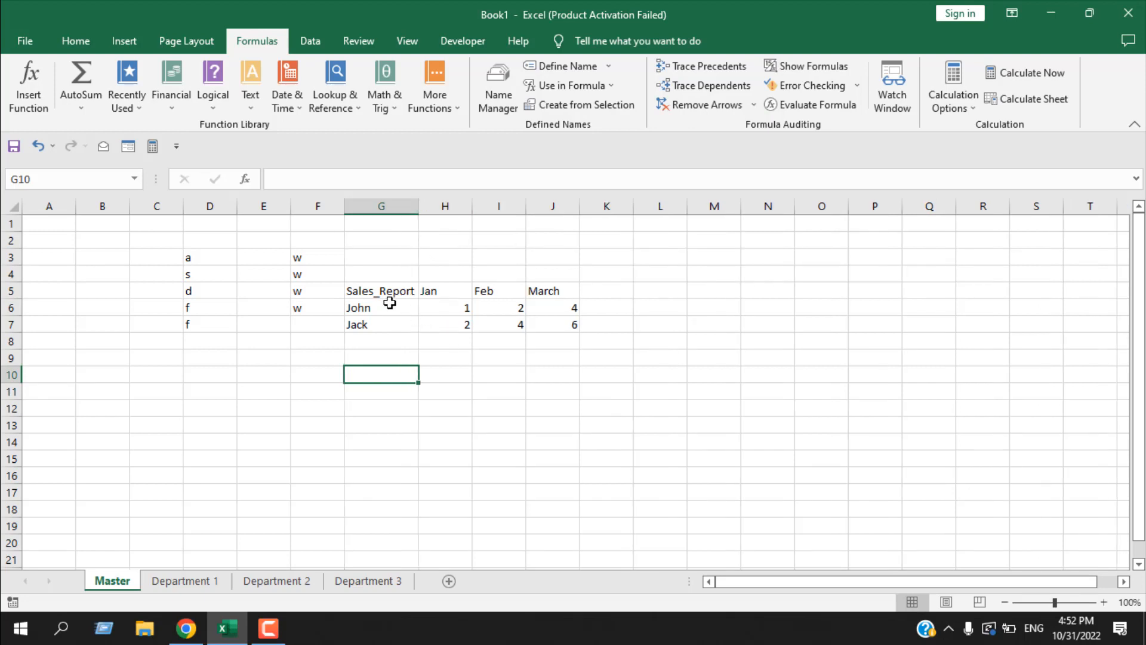
- Create defined names from the top row and left column of the table G5:J7
left_click(400, 291)
left_click_drag(399, 292, 542, 322)
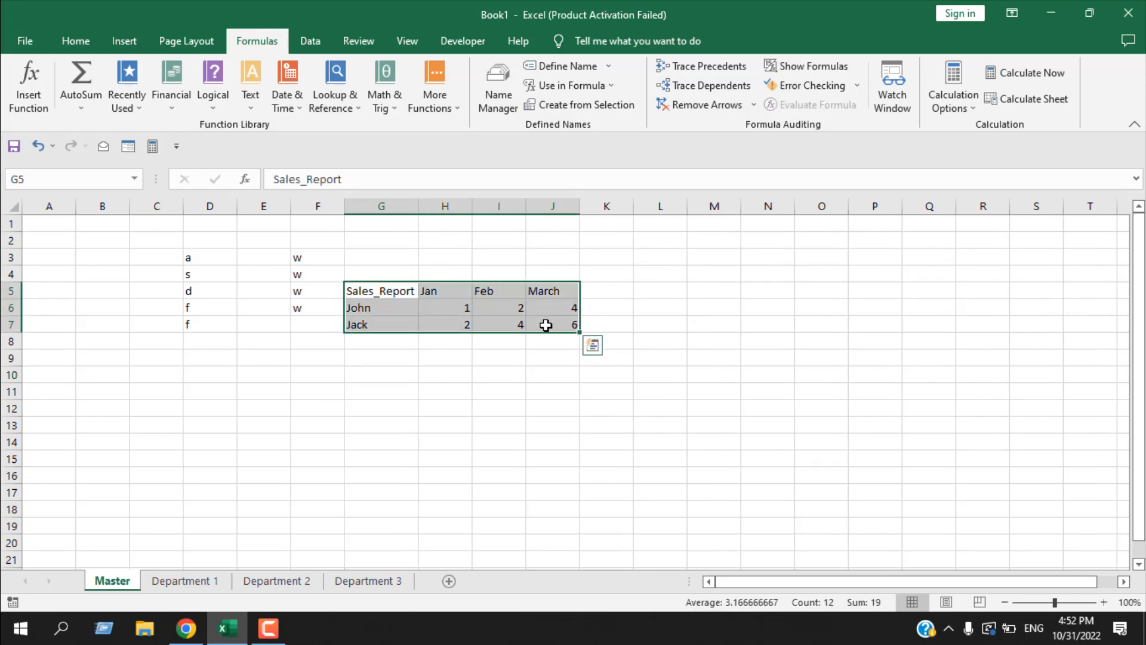
left_click(575, 106)
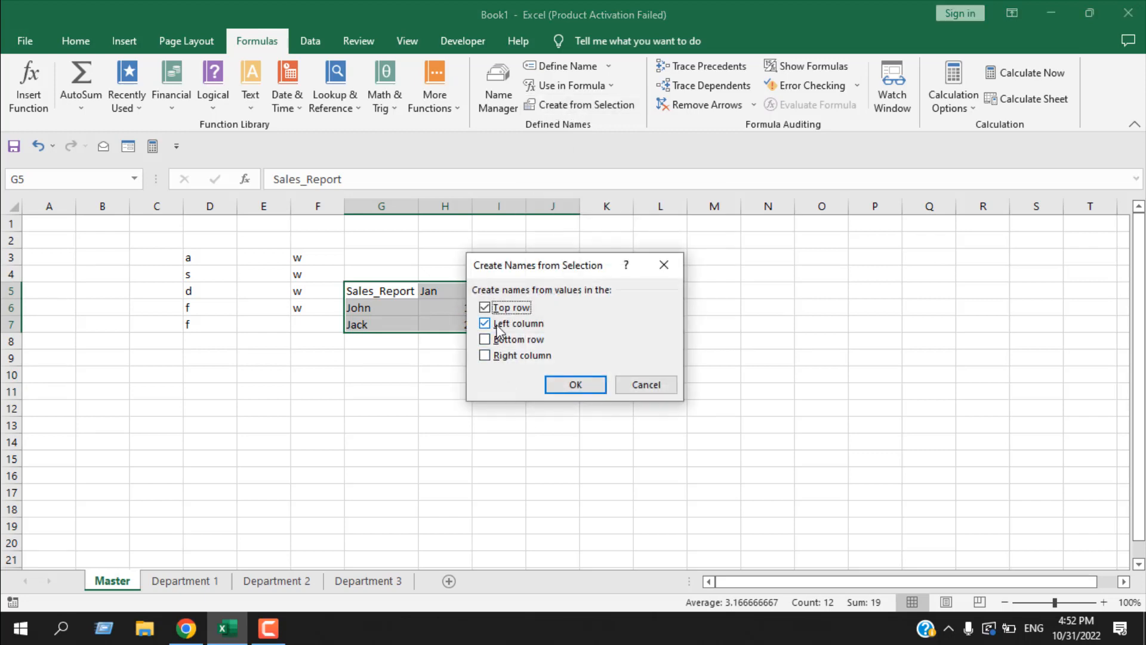
left_click_drag(547, 268, 621, 265)
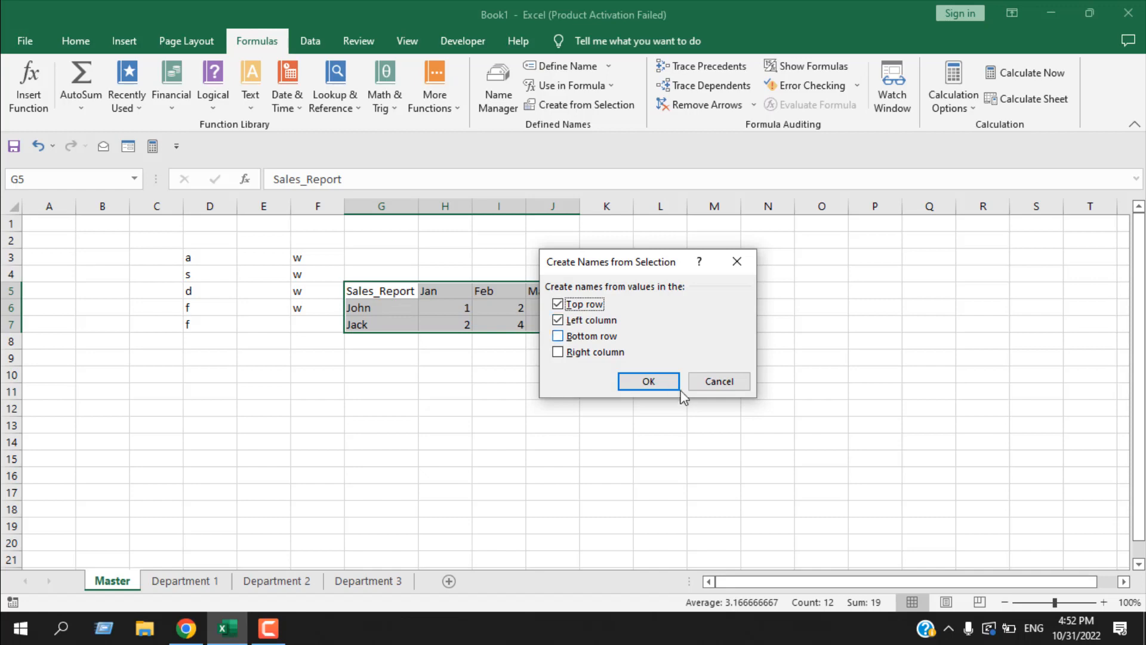
left_click(642, 380)
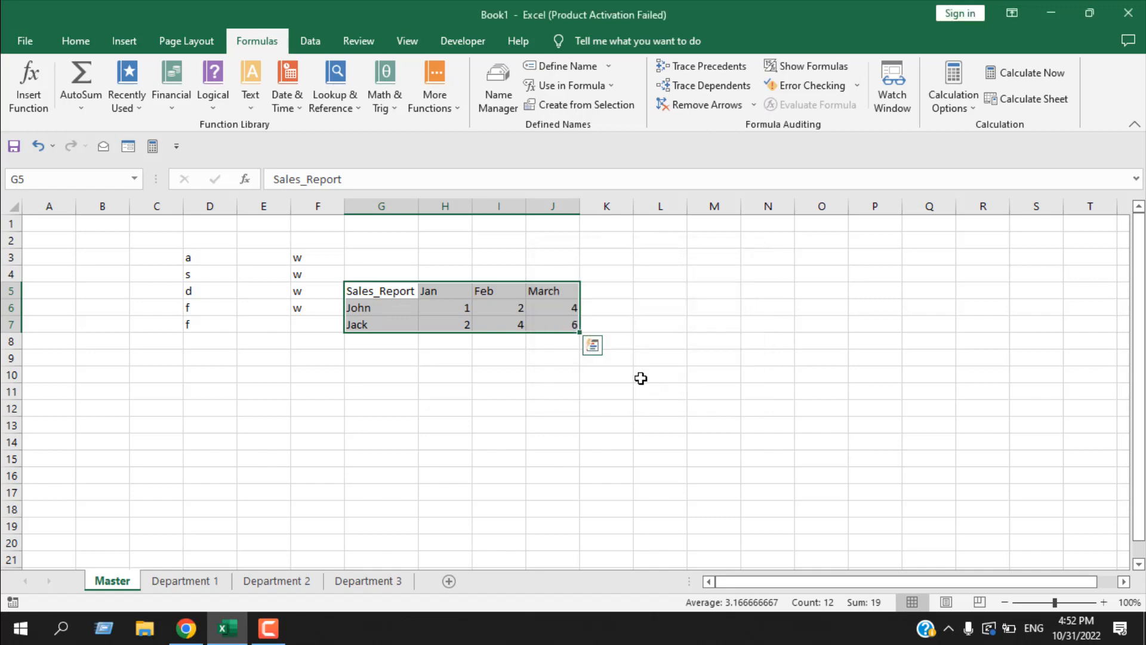
- Go to the Feb named range and the second person's named range to examine which cells each covers
left_click(136, 179)
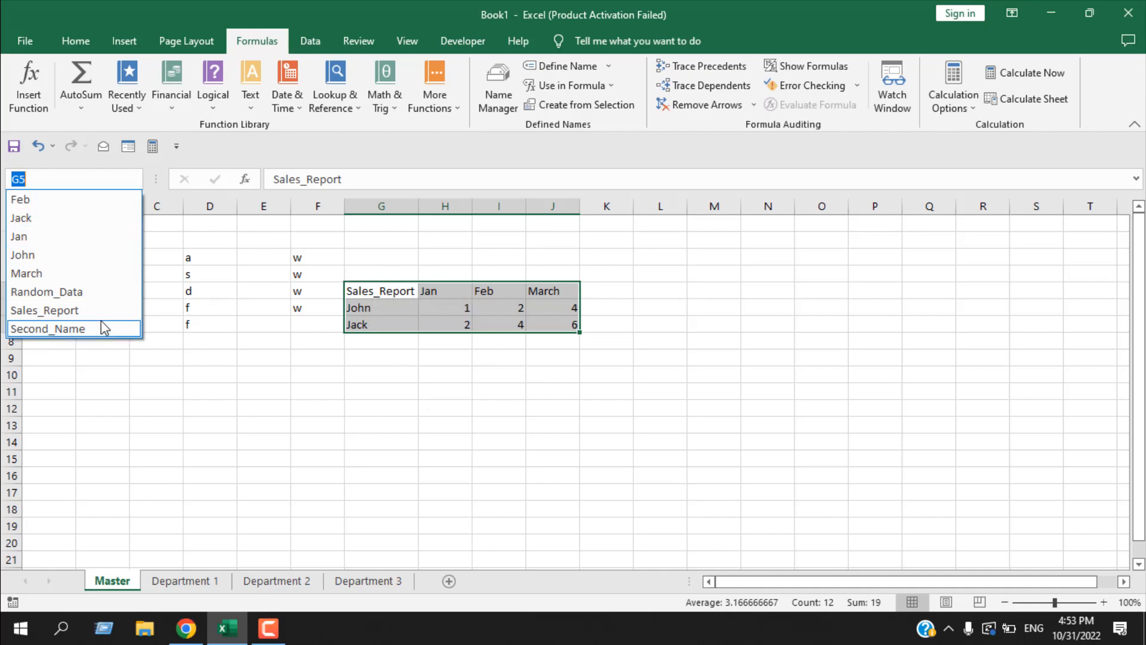
left_click(71, 200)
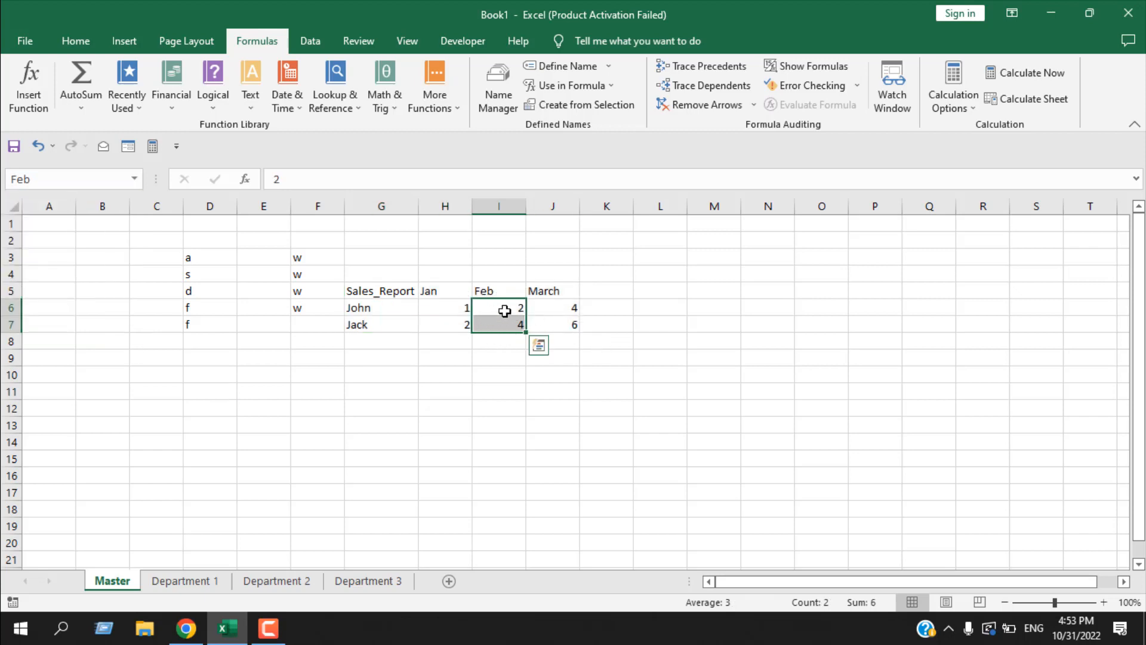
left_click(134, 178)
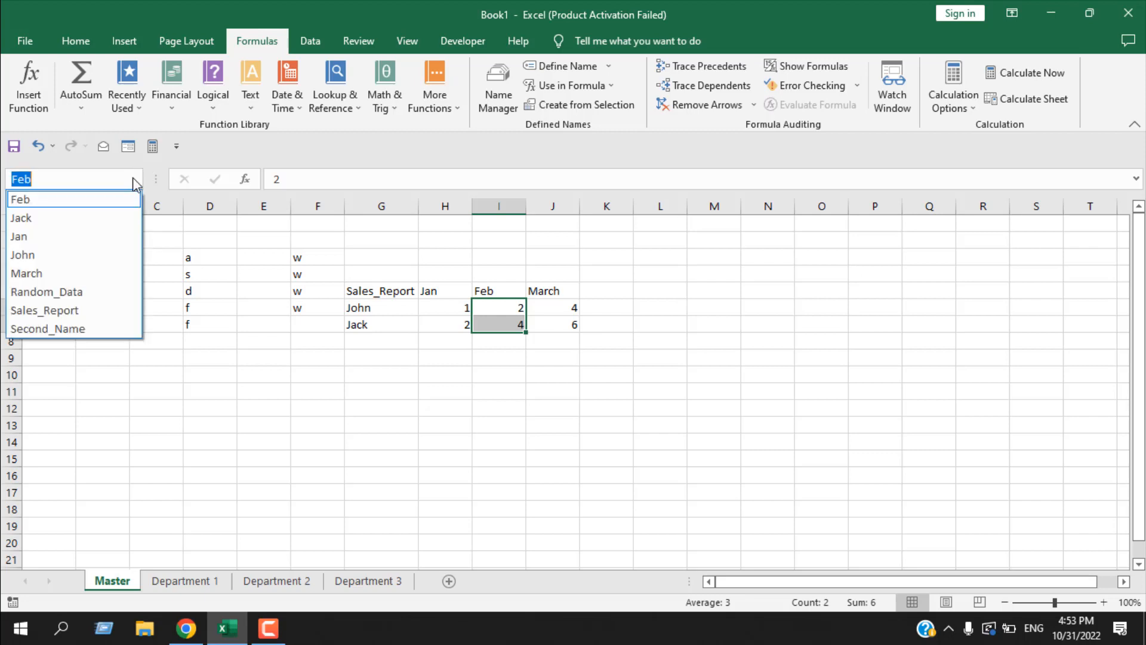
key("Escape")
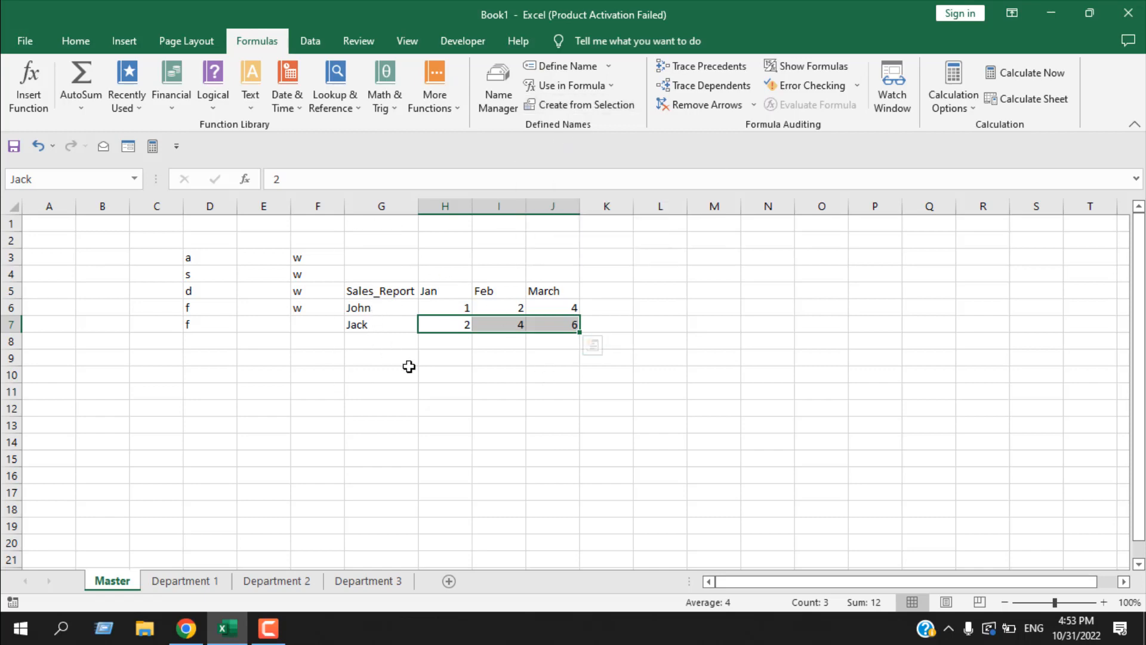
left_click(514, 440)
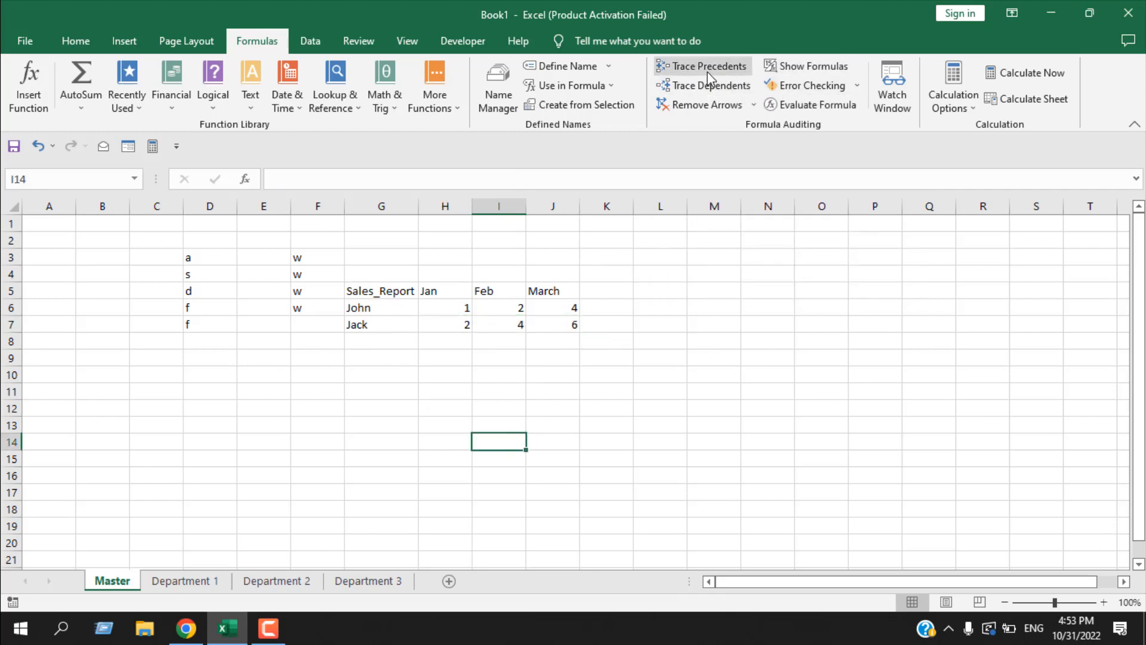
- Enter the formula =UPPER(F3) in cell F12
left_click(292, 413)
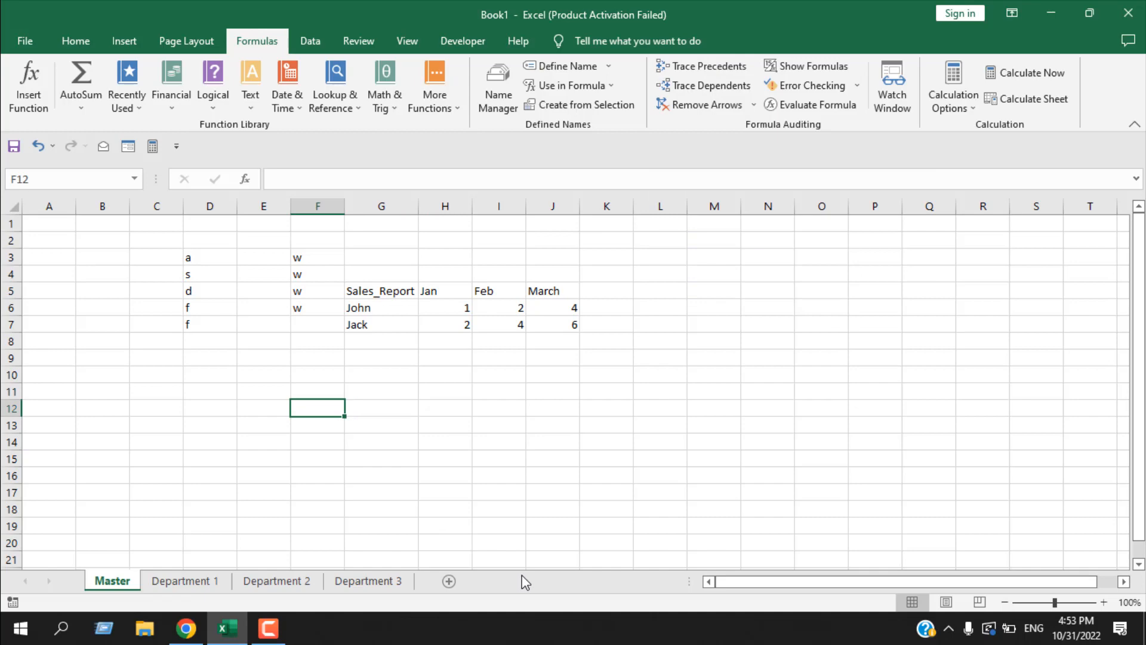
type("=")
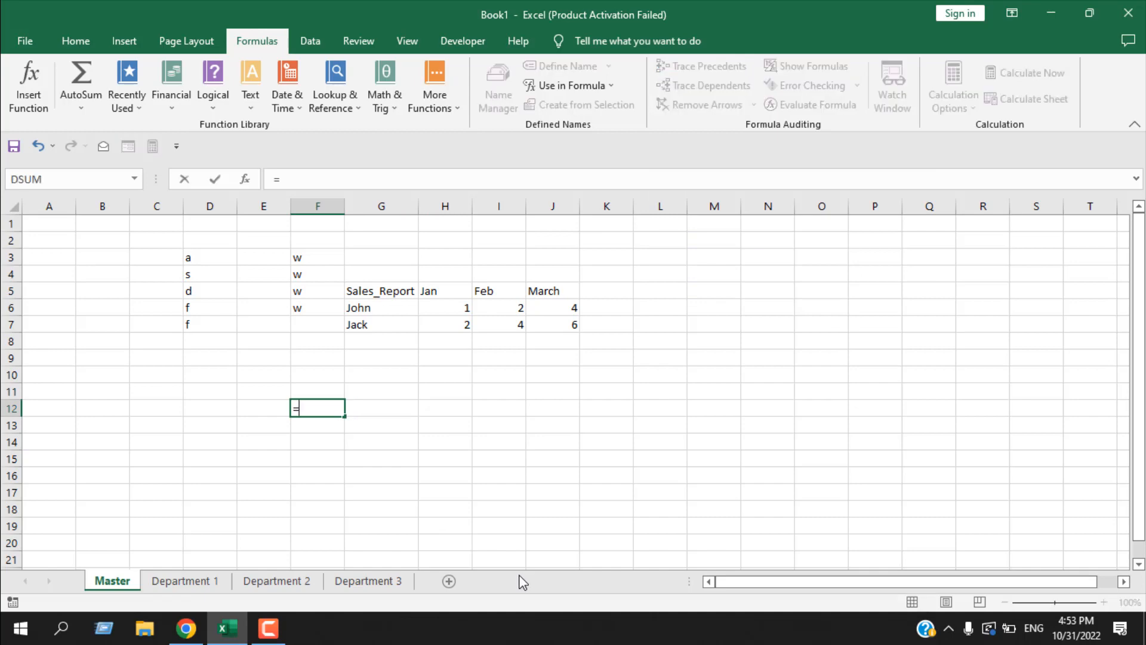
type("upper")
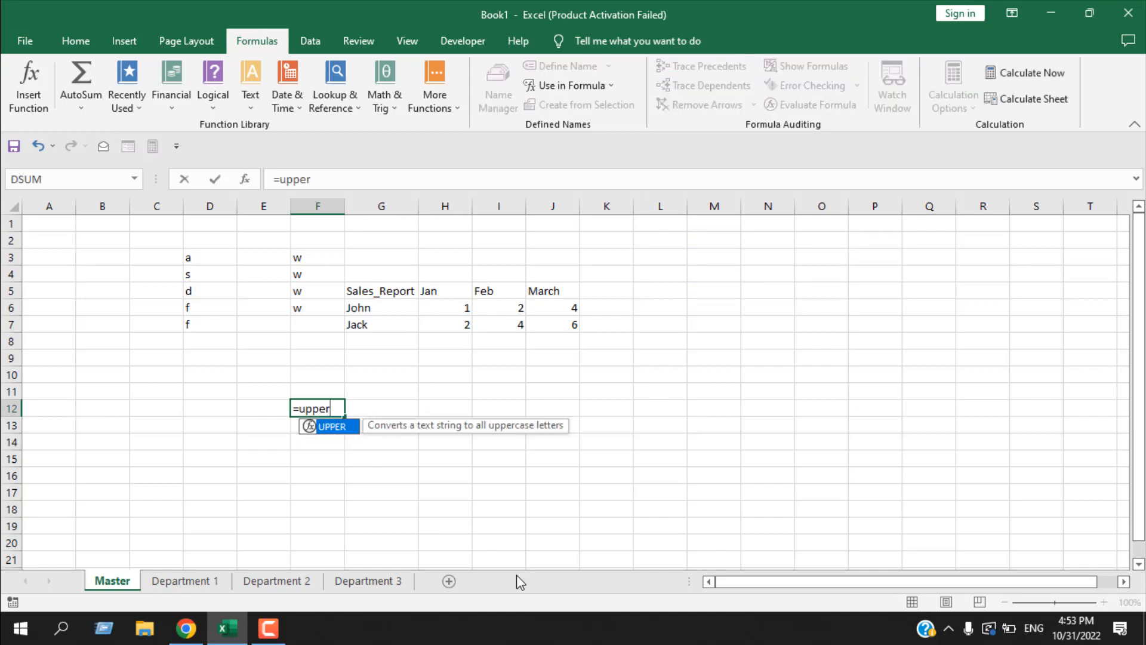
double_click(328, 427)
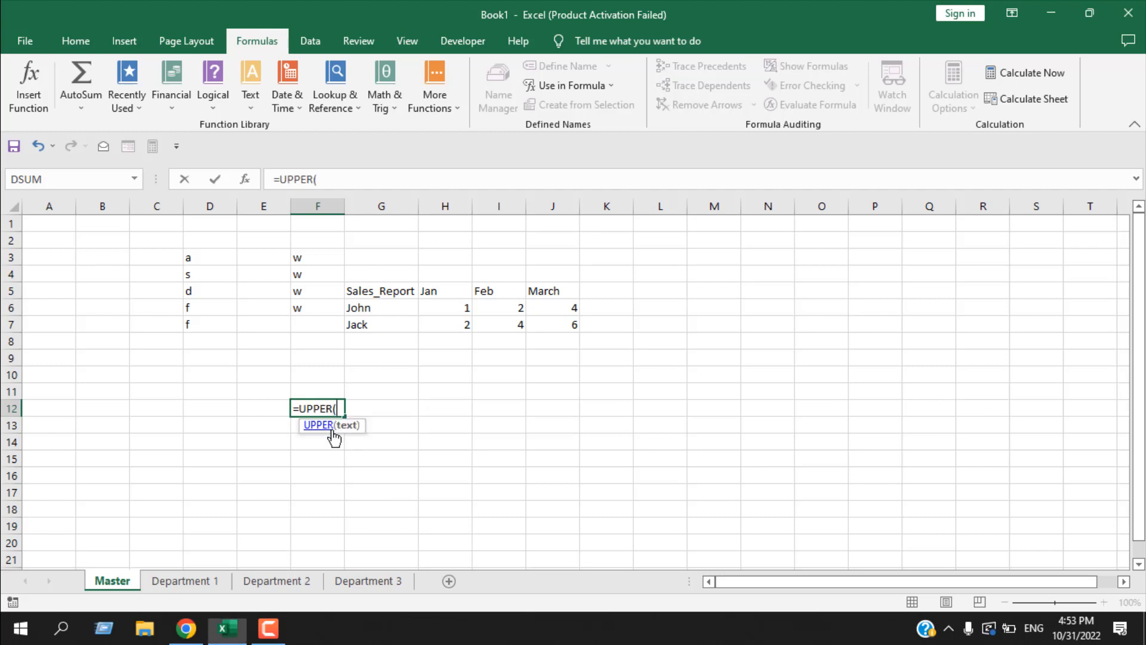
left_click(308, 258)
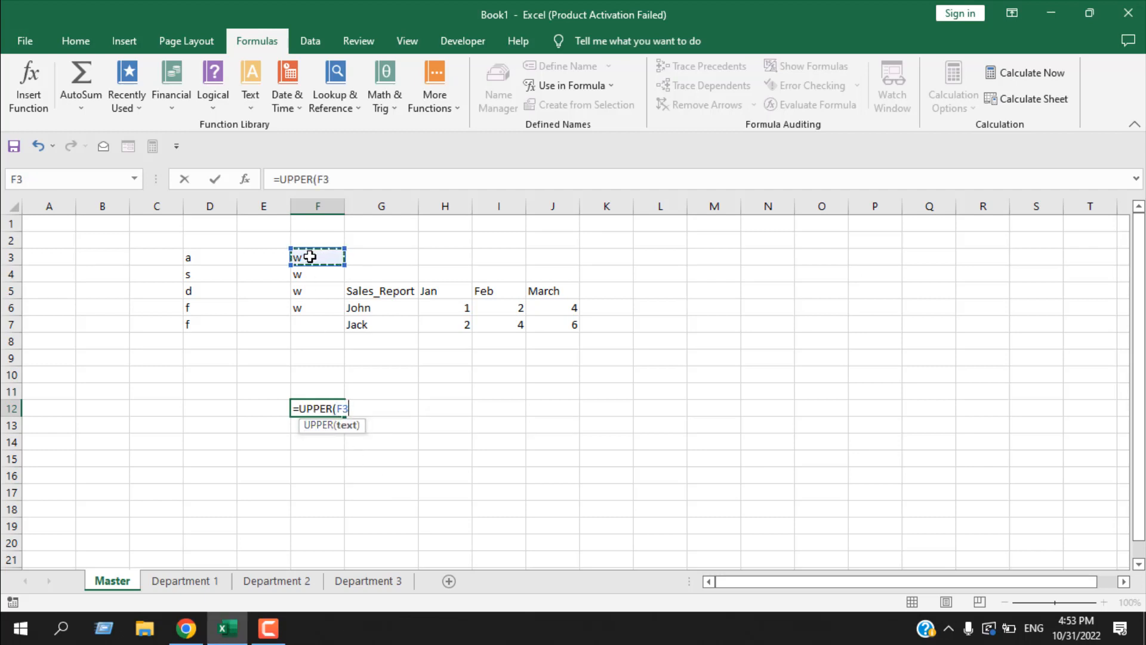
type(")")
key("Return")
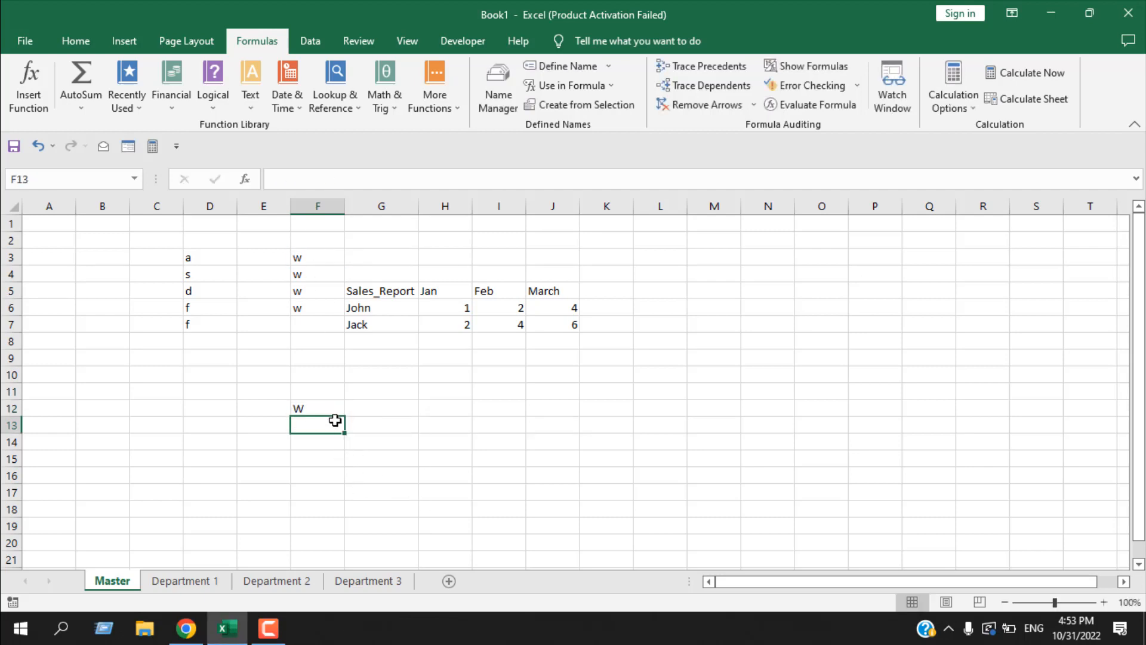
- Trace the precedents of the UPPER formula in cell F12, and remove the tracer arrow
left_click(317, 411)
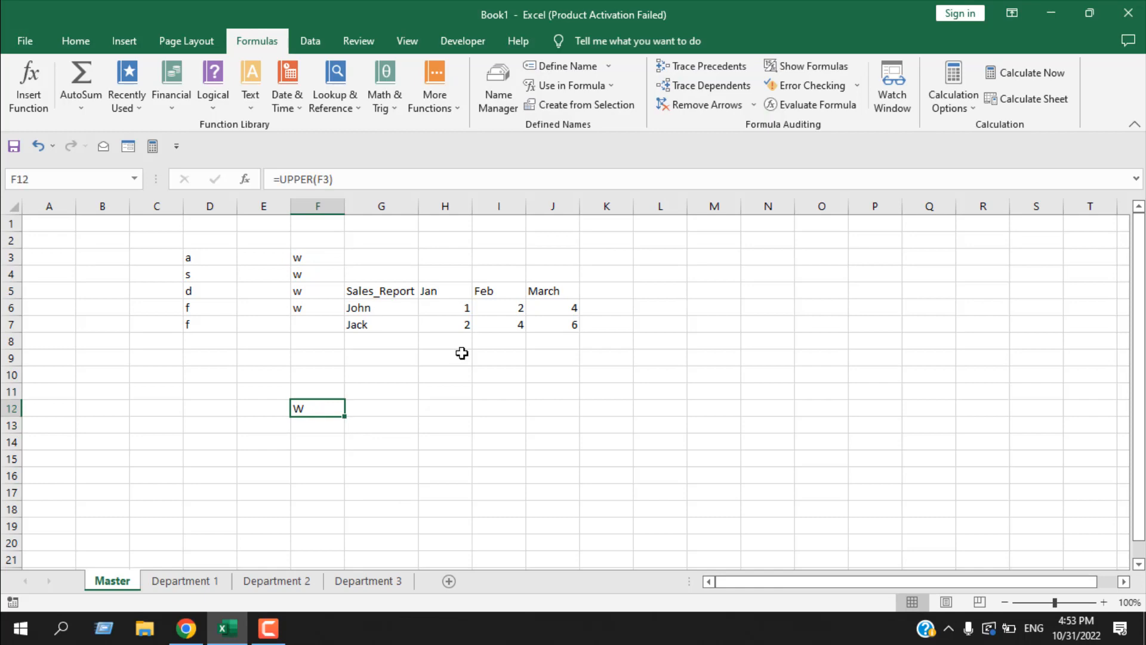
left_click(703, 70)
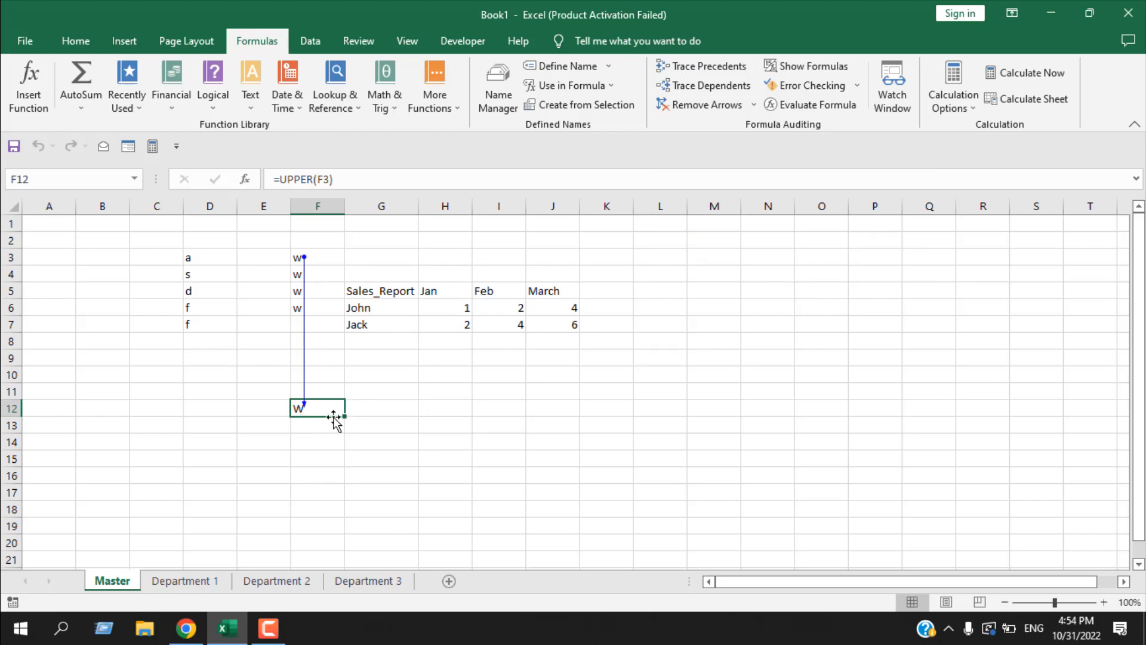
left_click(410, 456)
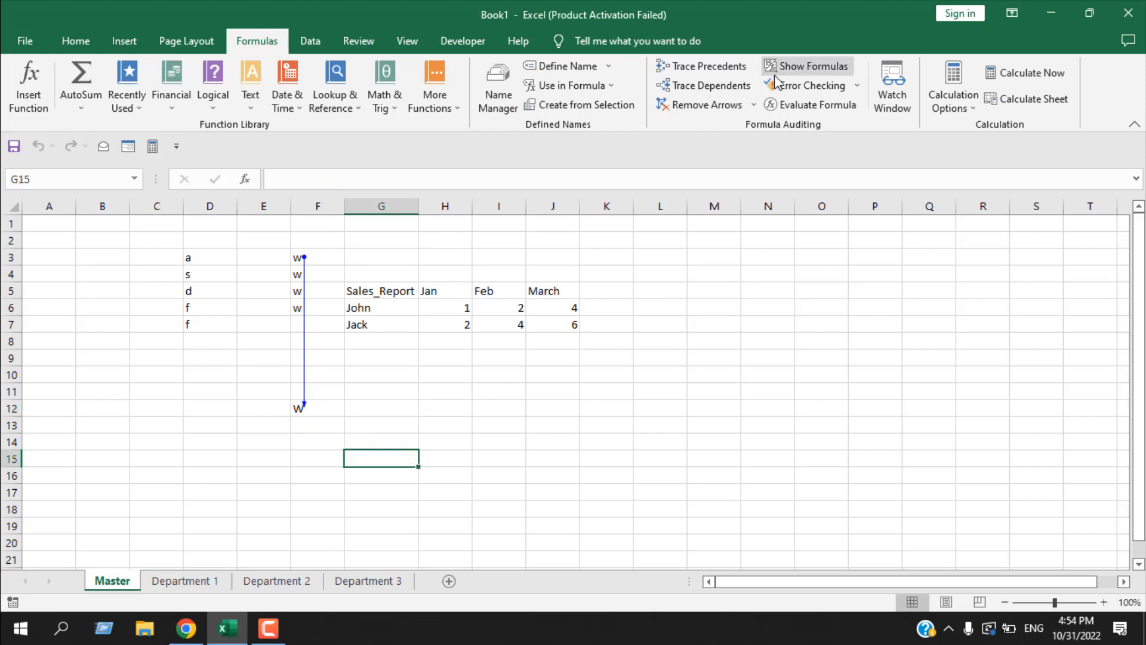
left_click(727, 113)
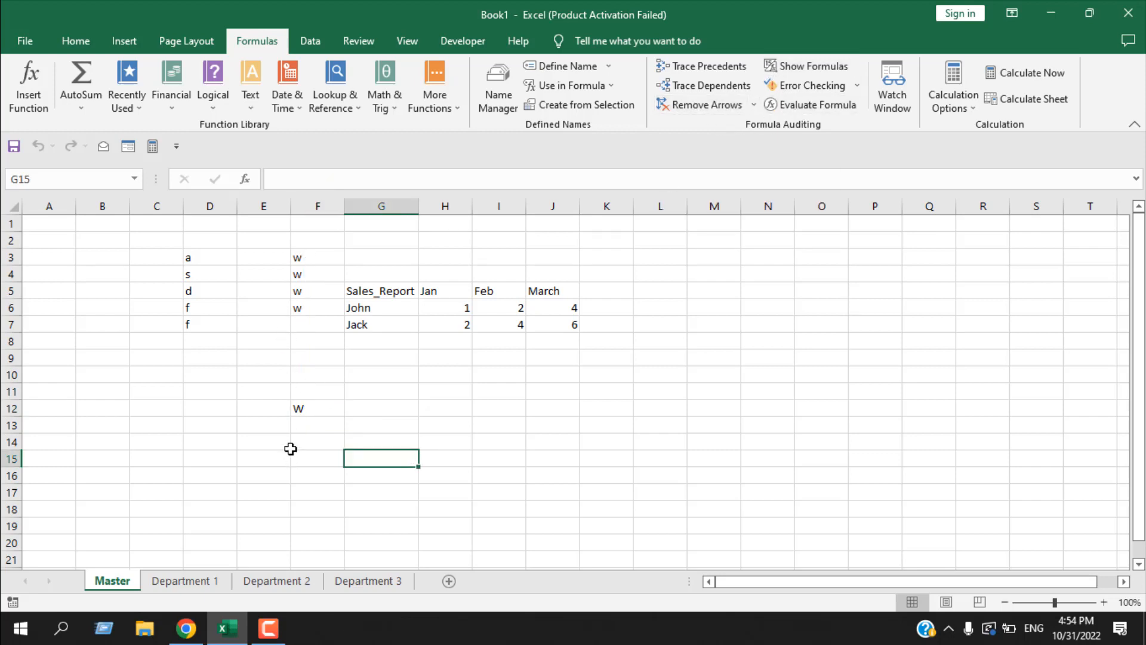
- Trace the dependents of cell F3, and remove the tracer arrow
left_click(321, 253)
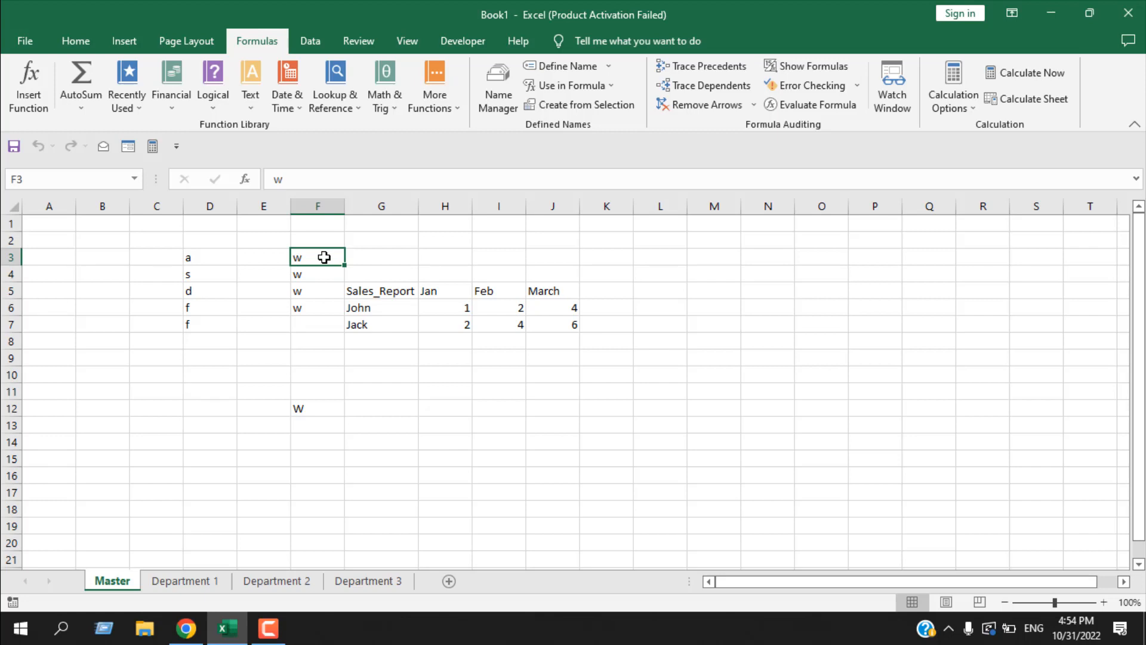
left_click(733, 91)
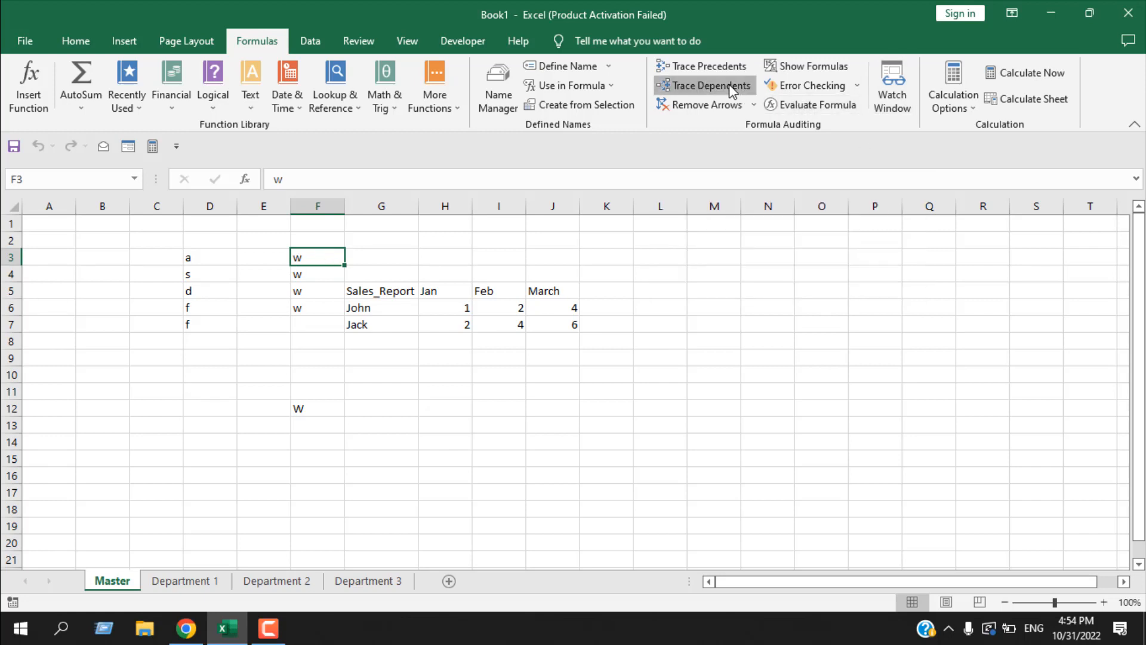
left_click(325, 409)
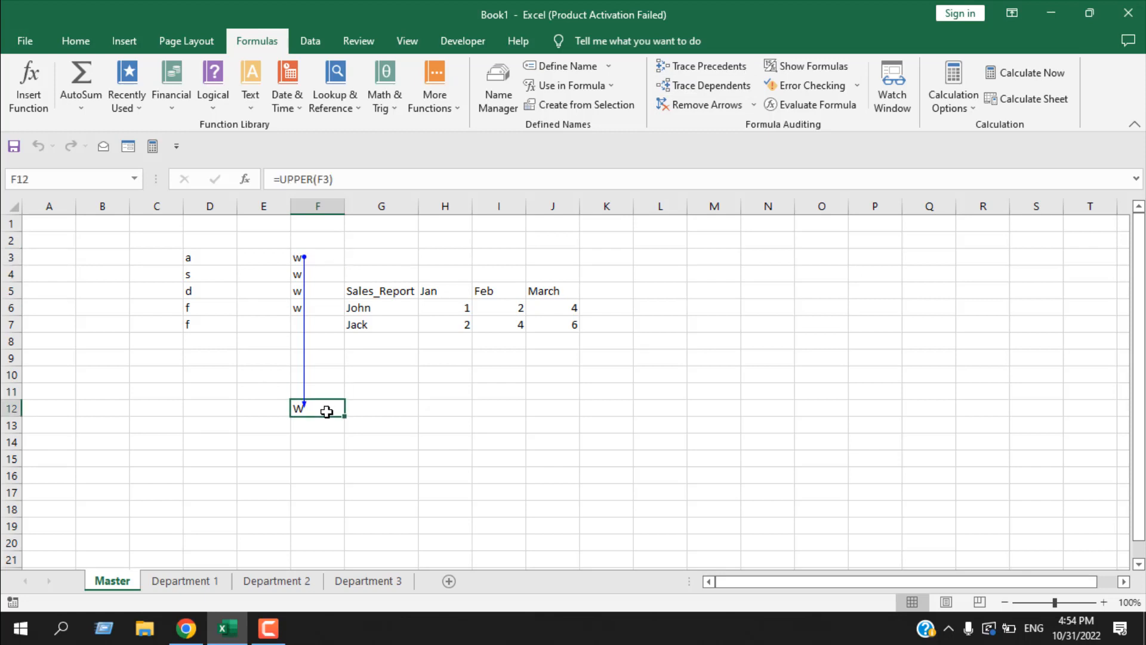
left_click(698, 109)
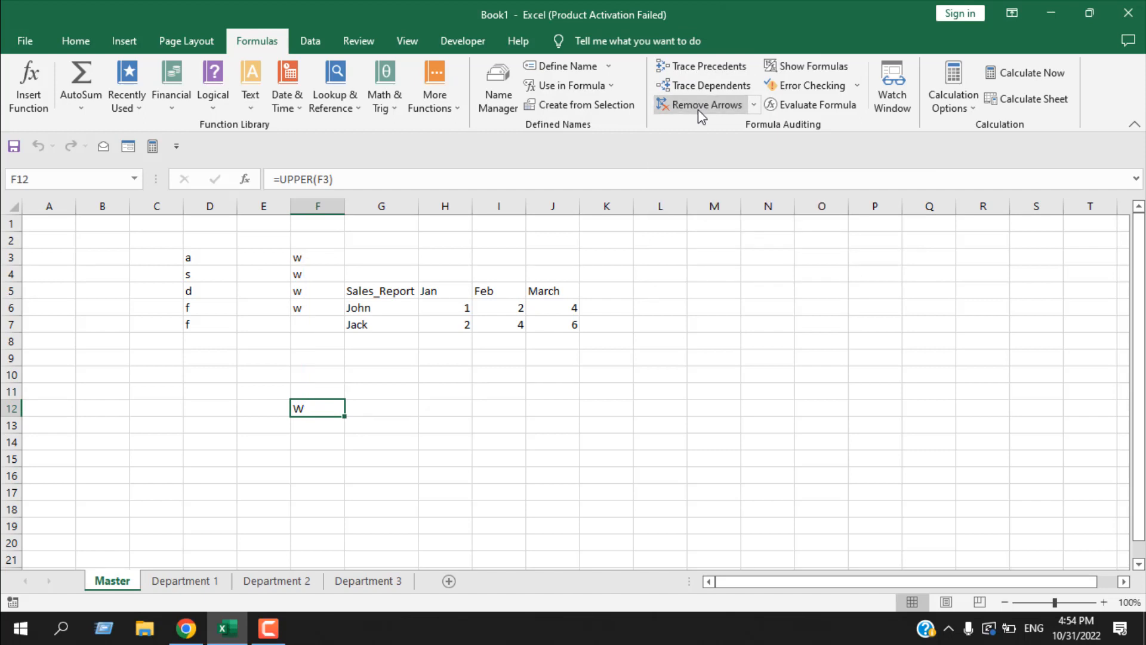
- Show the formulas in the Master sheet's cells, and switch back to displaying the resulting values
left_click(895, 457)
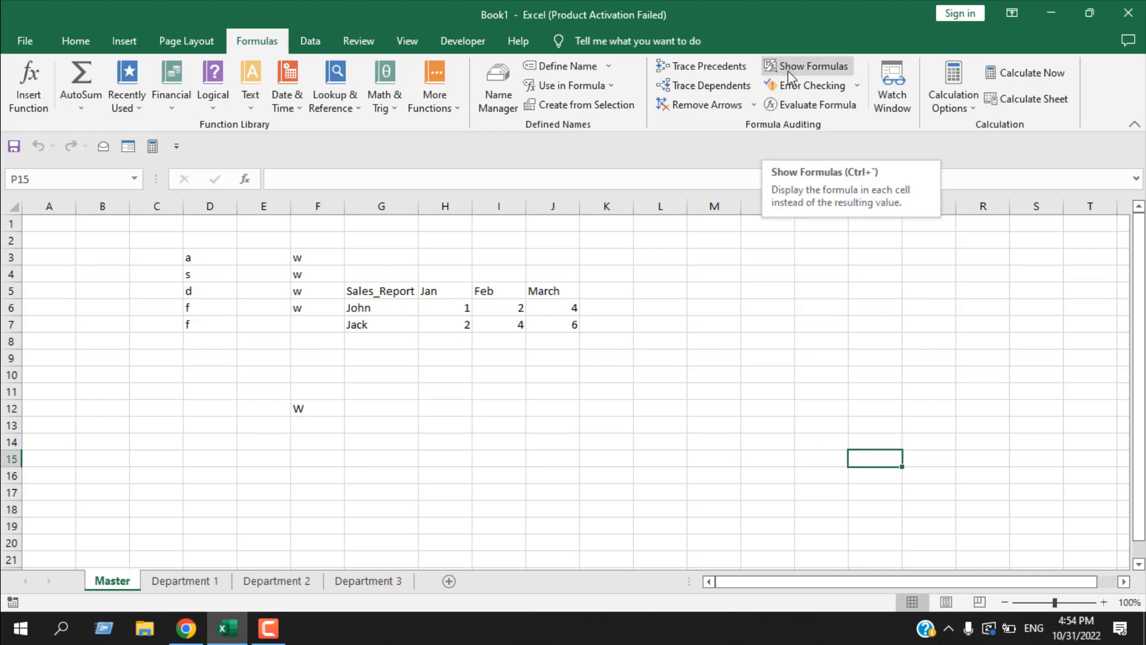
left_click(804, 69)
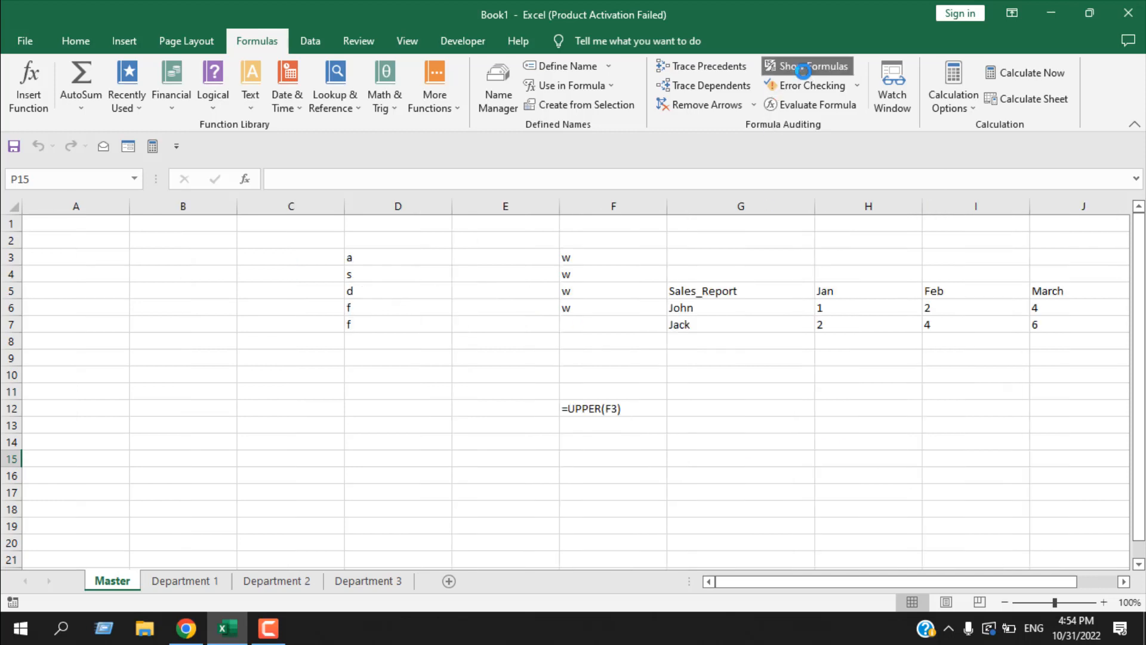
left_click_drag(842, 580, 744, 582)
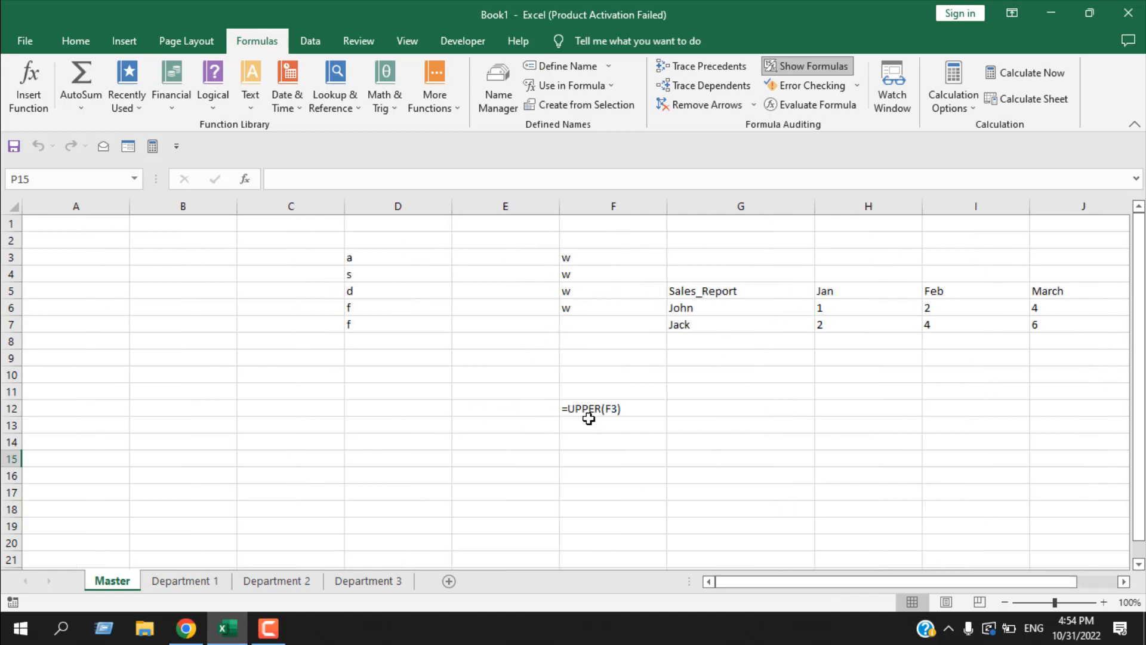
left_click(788, 67)
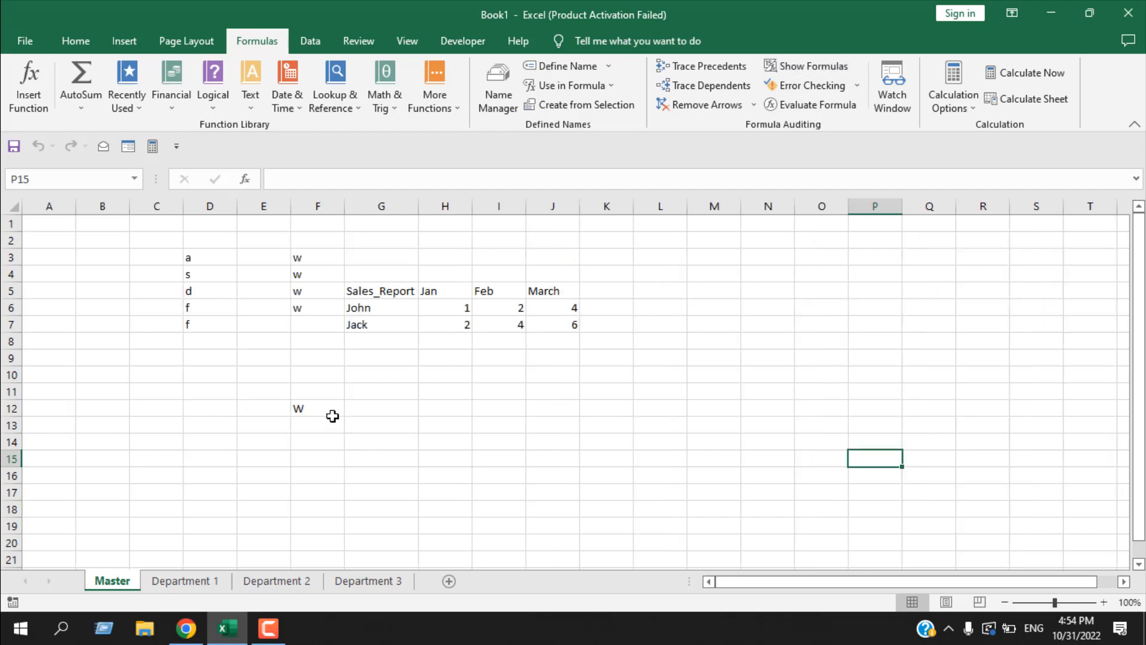
- Run Error Checking twice on the Master sheet, and look briefly at the Department 1 sheet before returning to Master
left_click(801, 87)
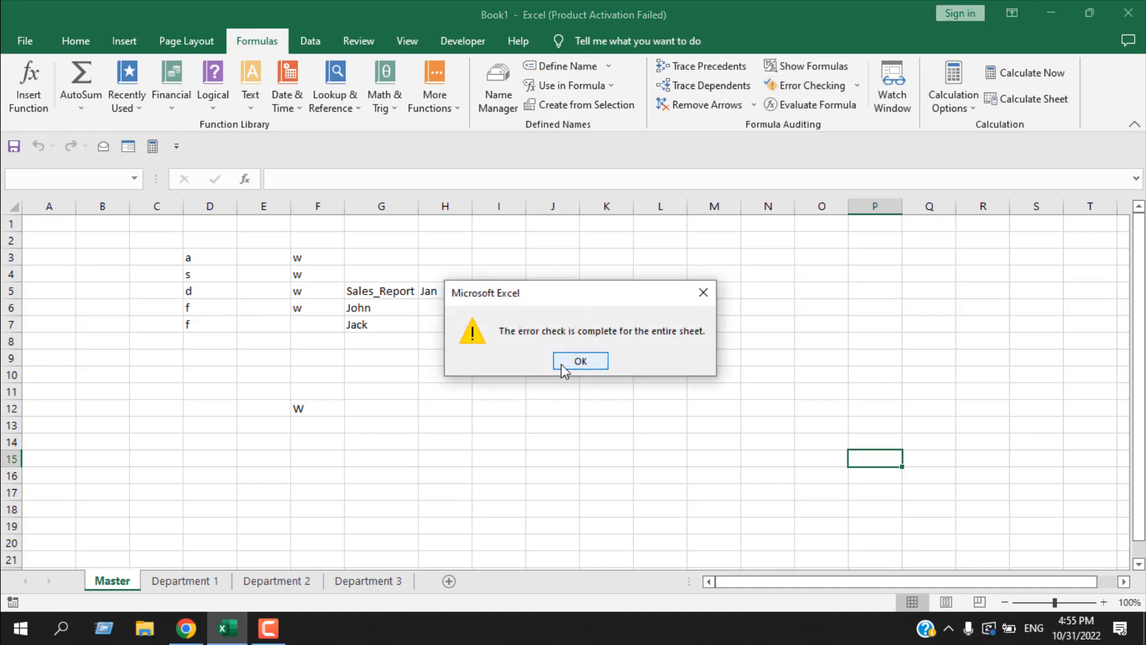
left_click(580, 361)
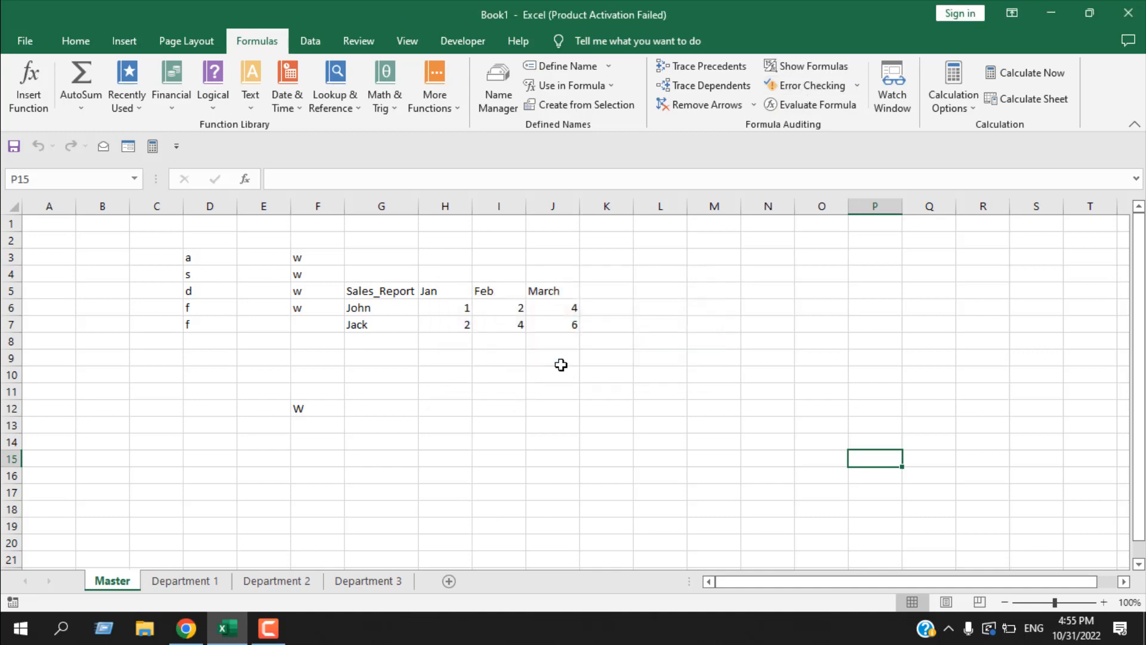
left_click(805, 90)
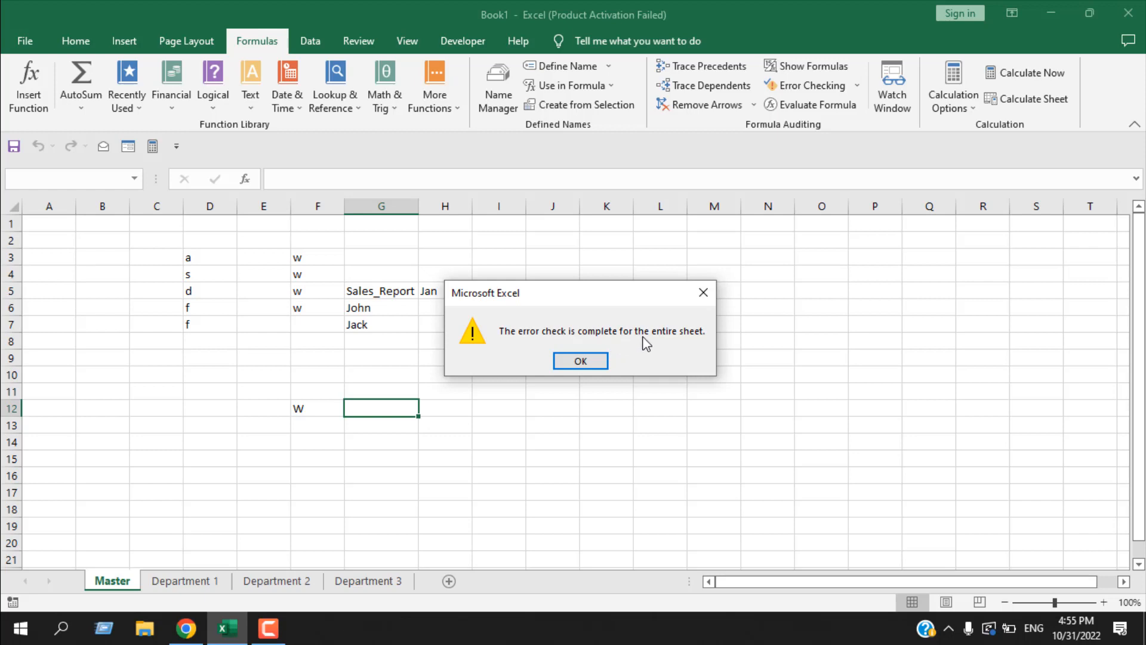
left_click(599, 363)
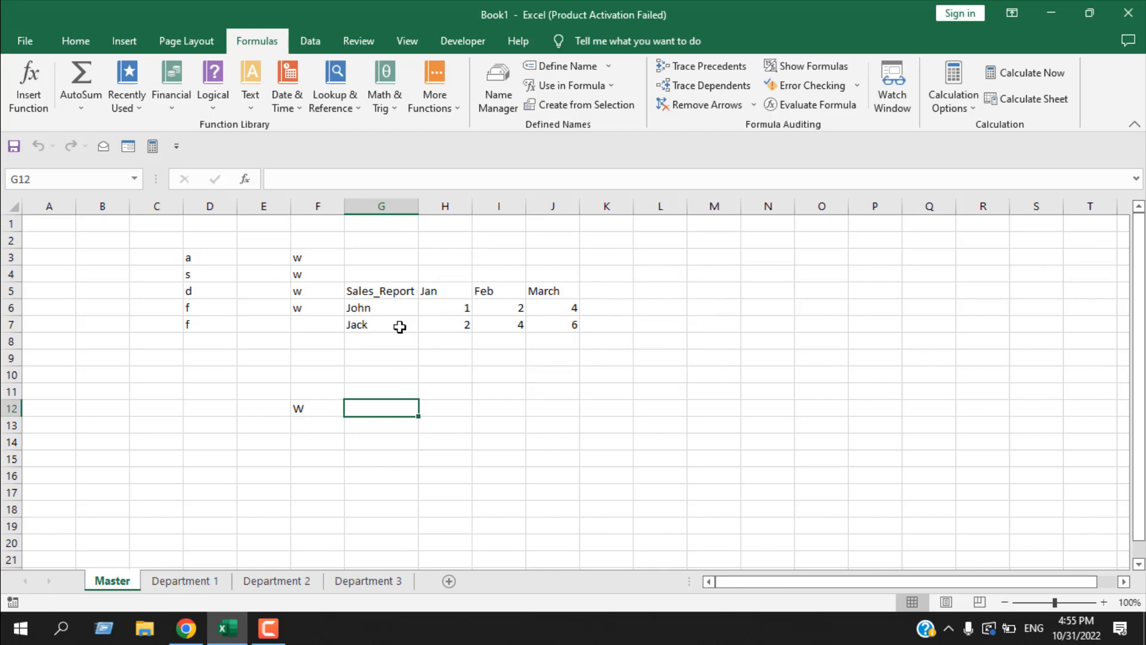
left_click(183, 587)
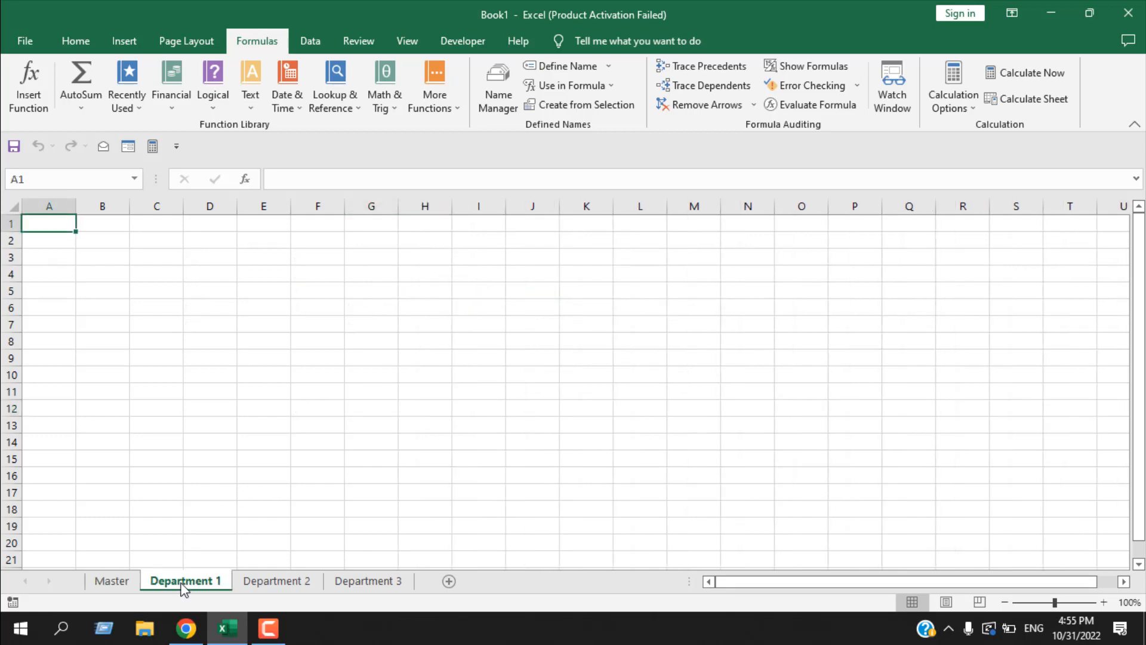
left_click(112, 582)
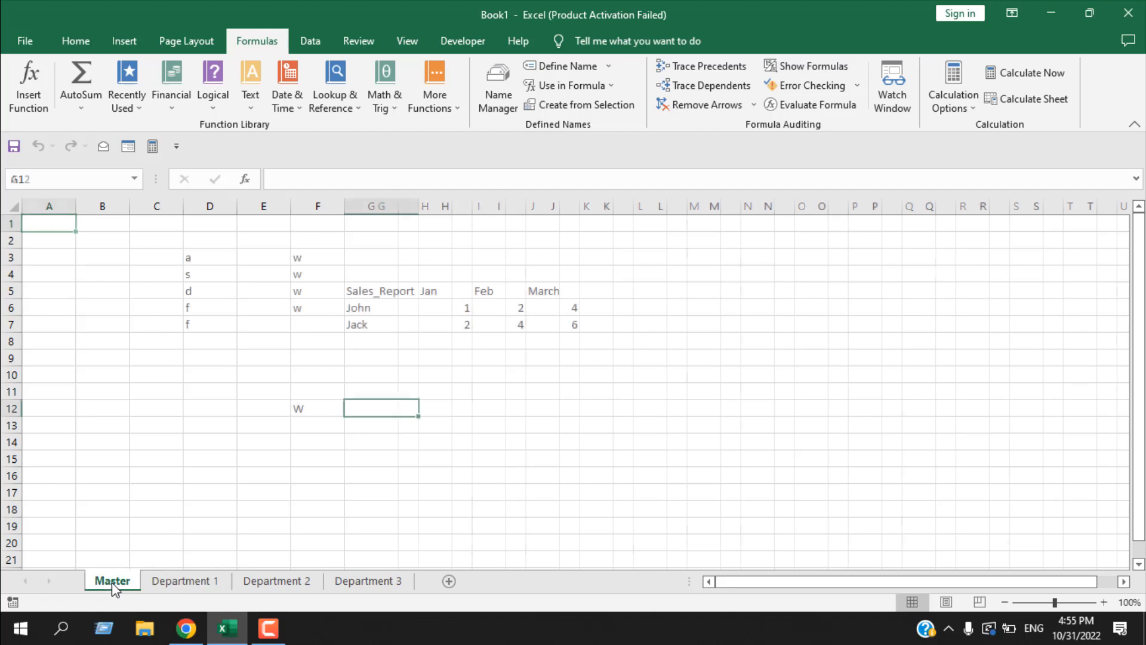
- Evaluate the UPPER formula in cell F12 part by part down to its final result, and close the evaluation
left_click(818, 105)
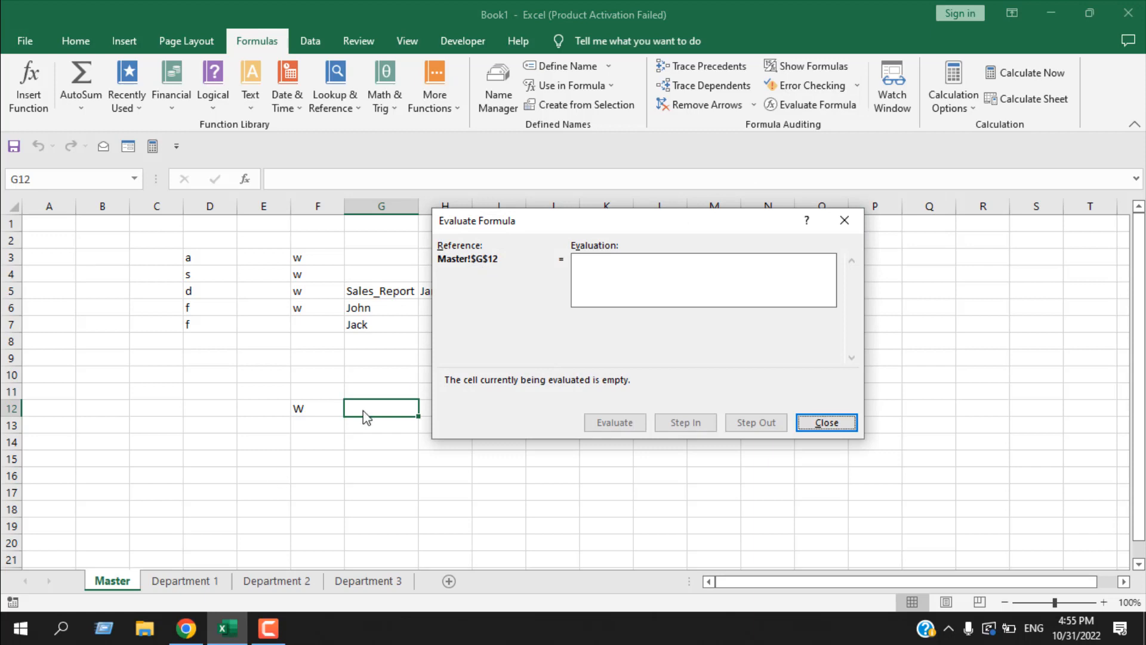
left_click(844, 219)
left_click(321, 409)
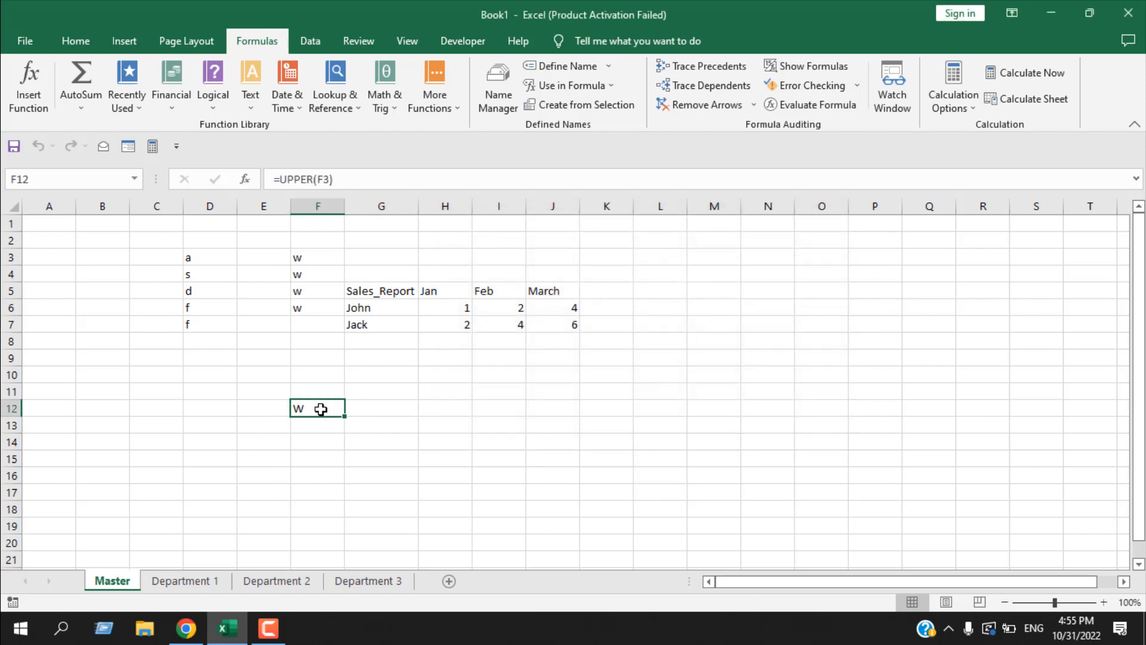
left_click(824, 111)
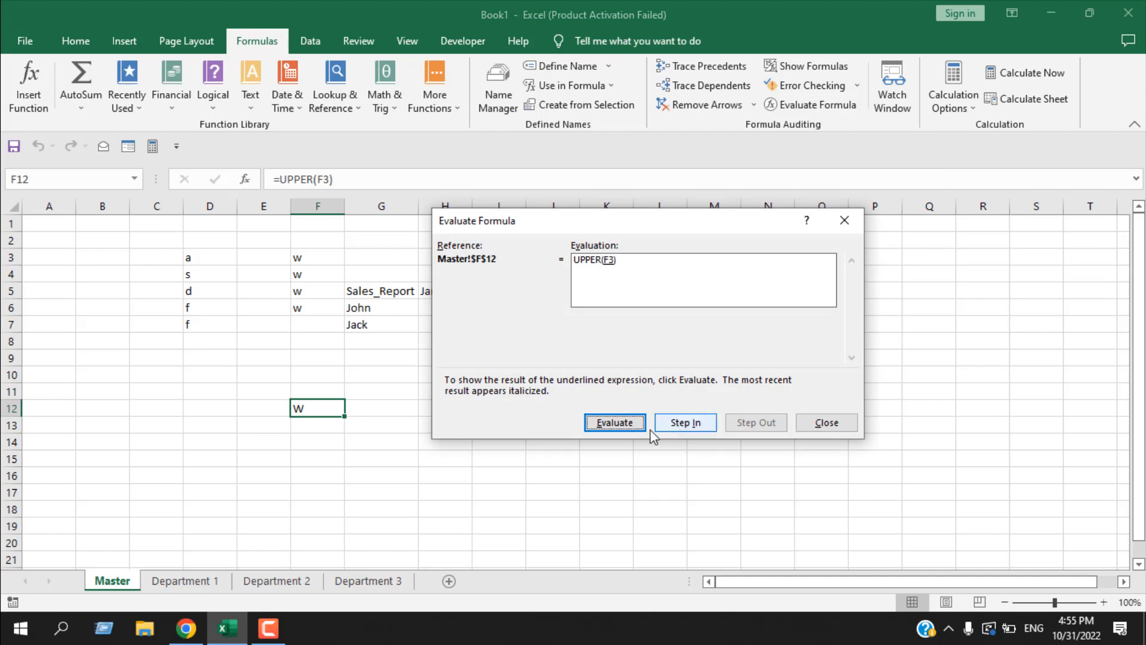
left_click(619, 425)
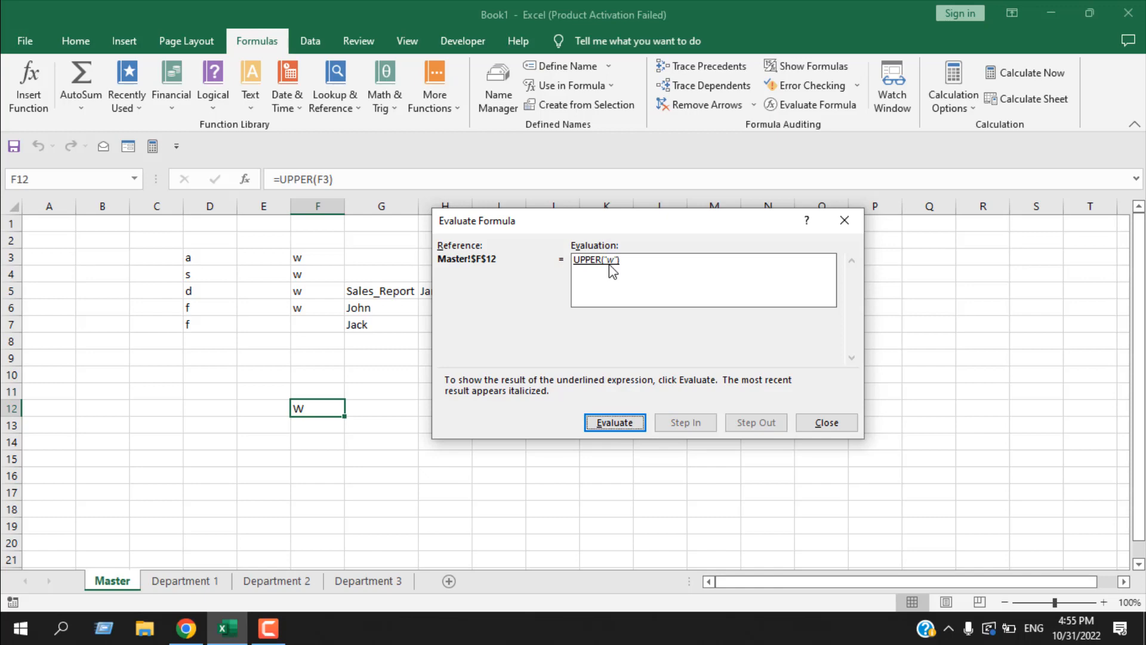
left_click(615, 425)
left_click(827, 423)
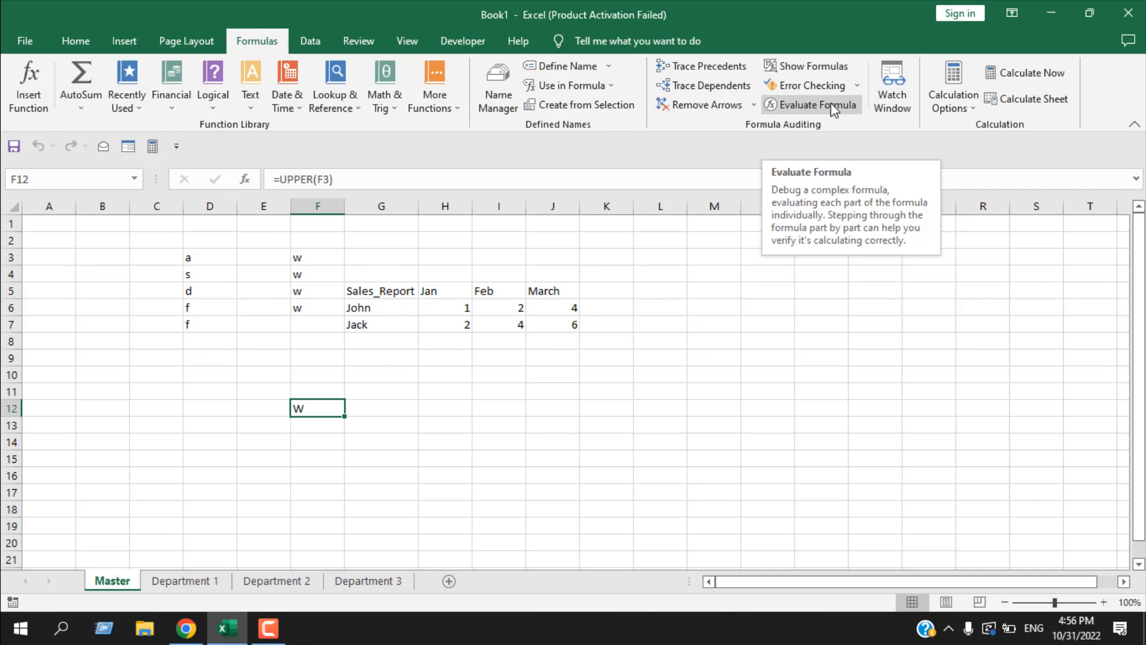
left_click(766, 420)
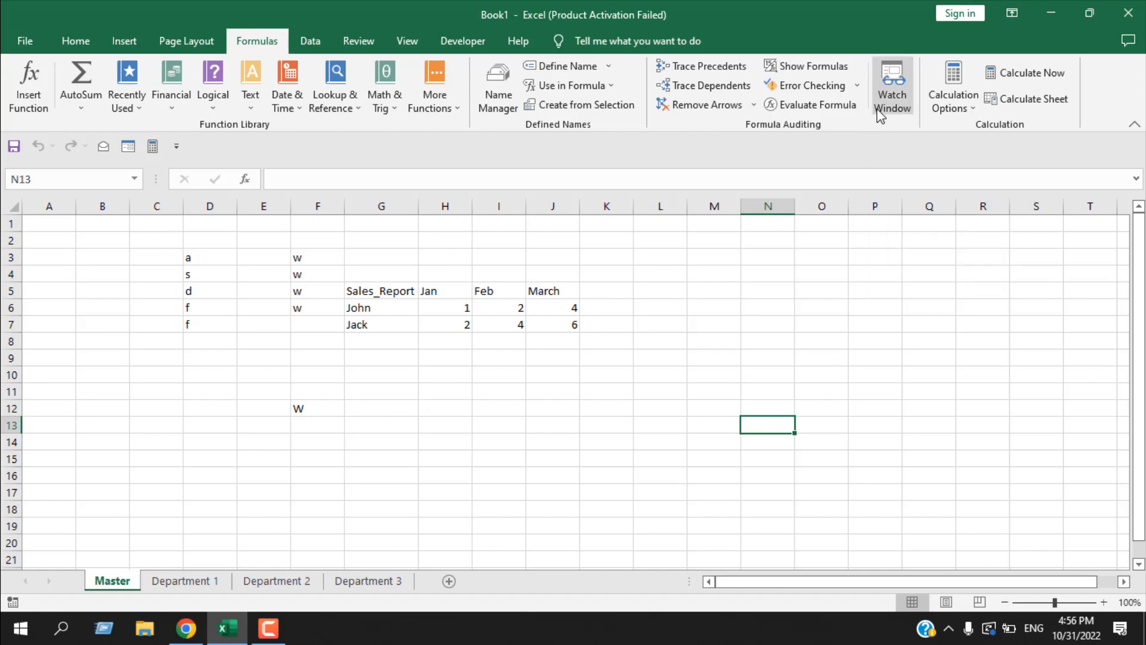
- Enter the formula =UPPER(Master!F3) in cell D4 of the Department 1 sheet and reselect that cell
left_click(191, 582)
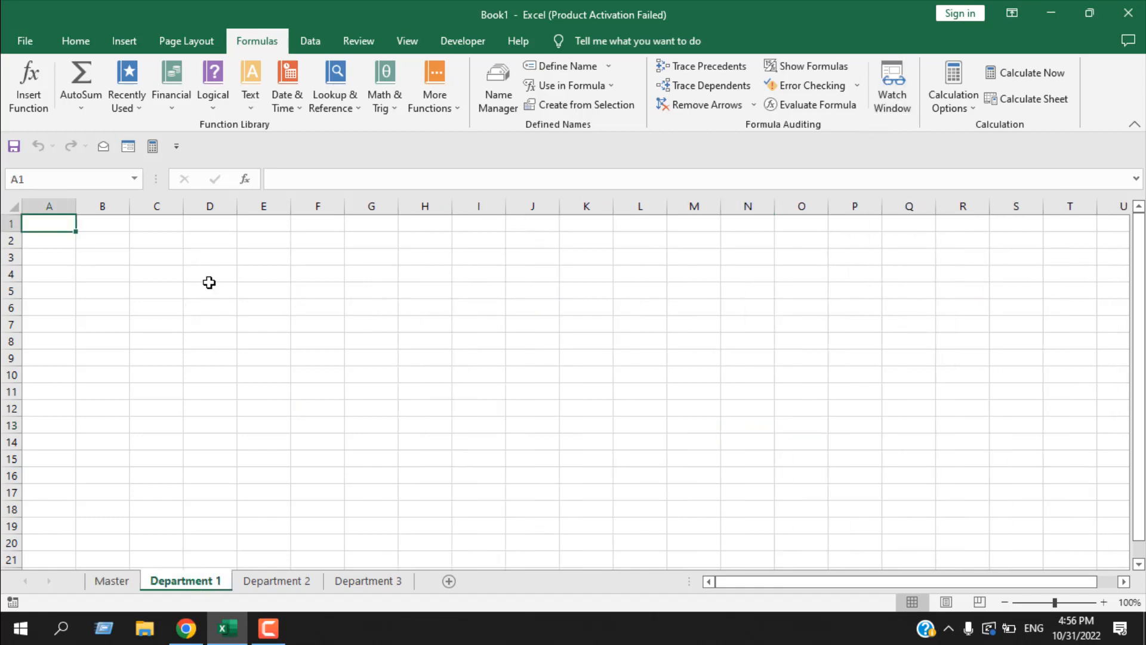
left_click(202, 280)
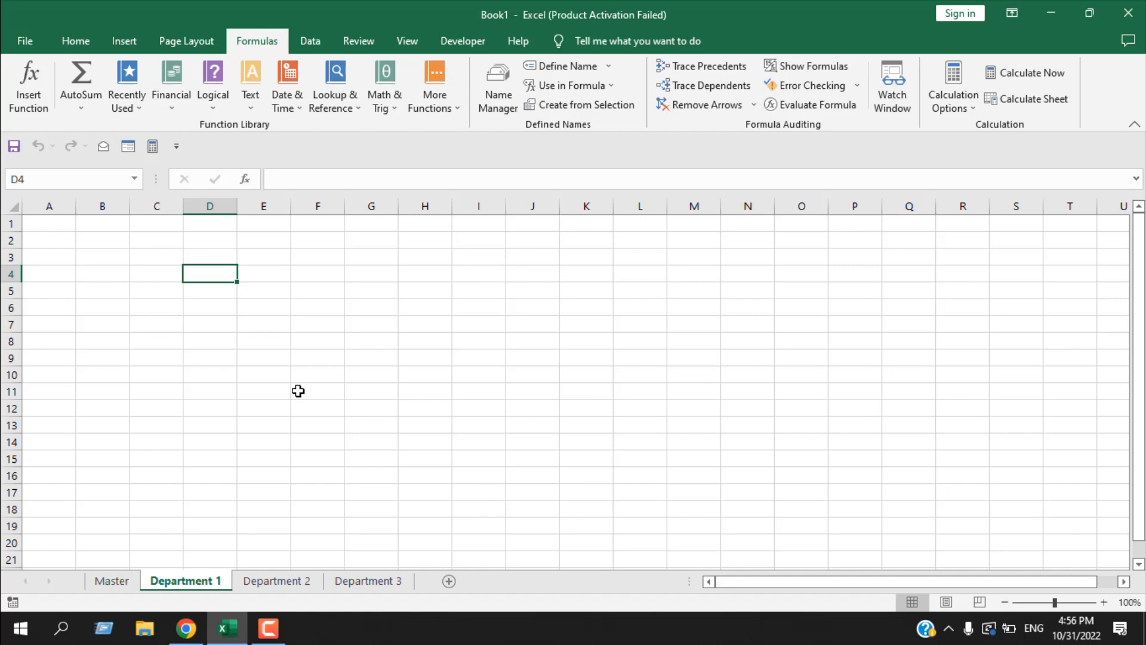
type("=")
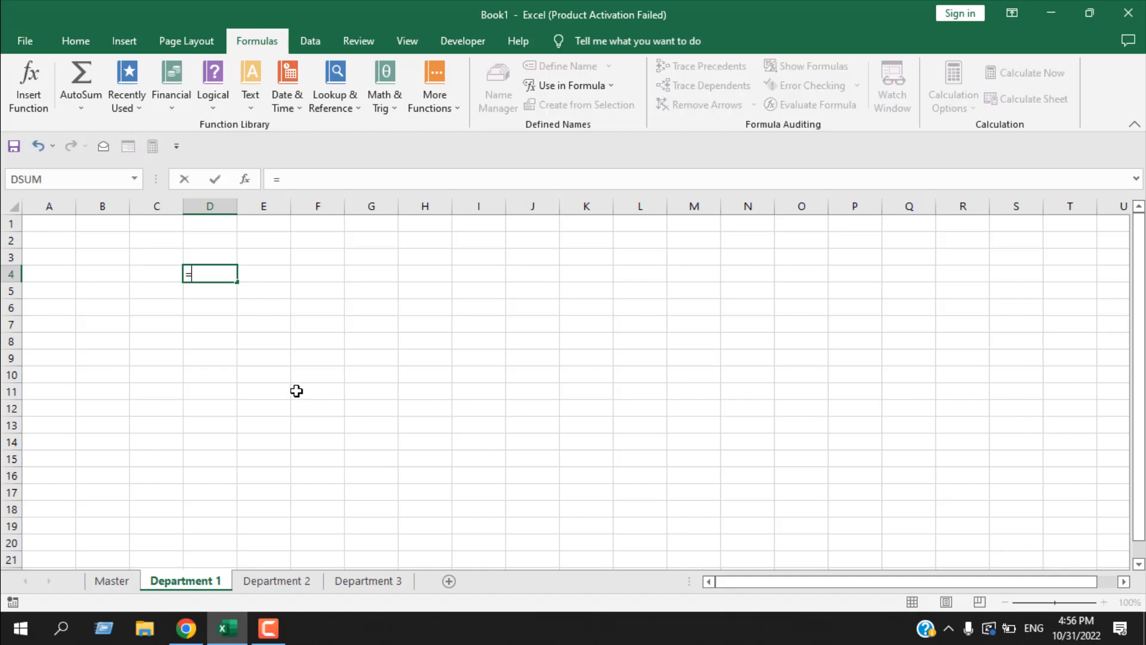
type("Upper")
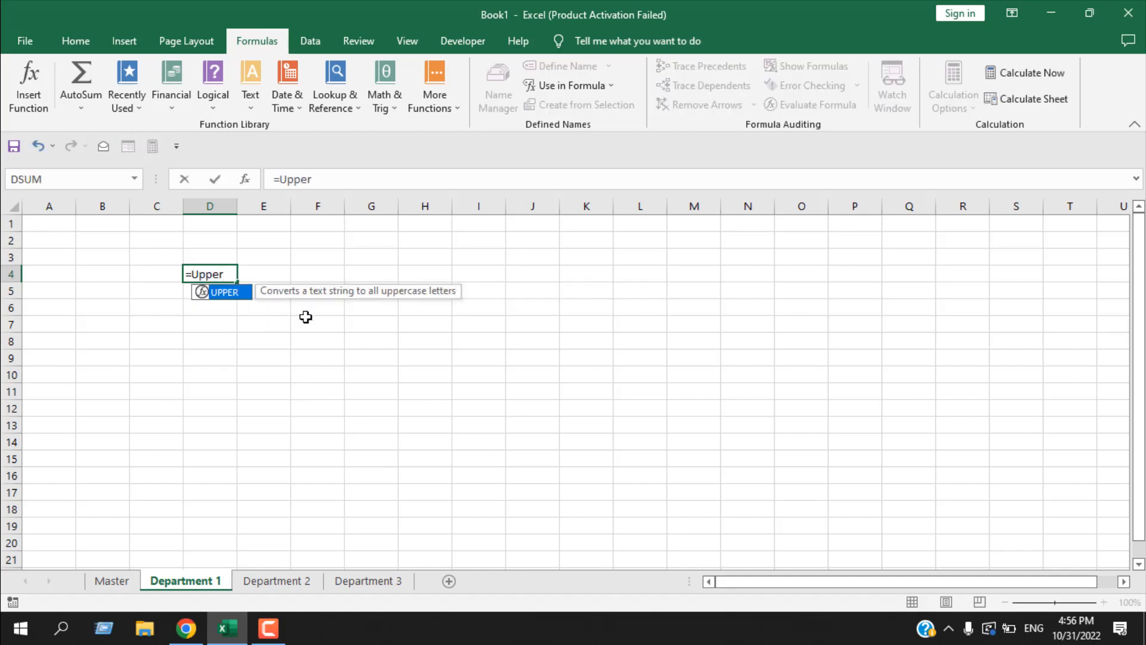
double_click(241, 297)
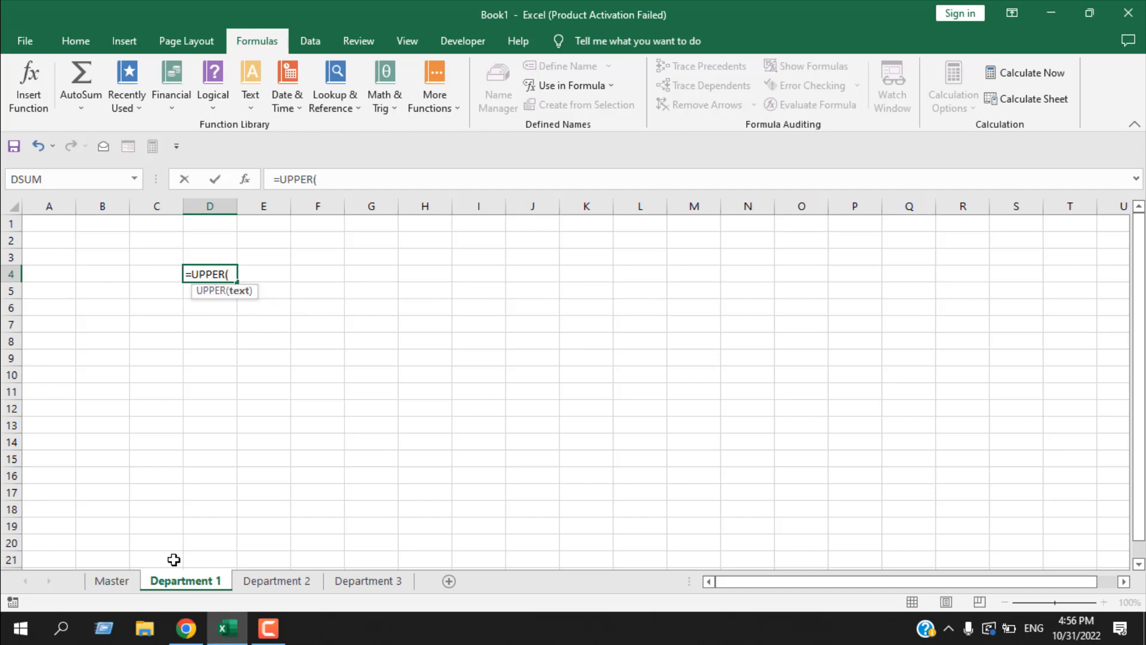
left_click(122, 582)
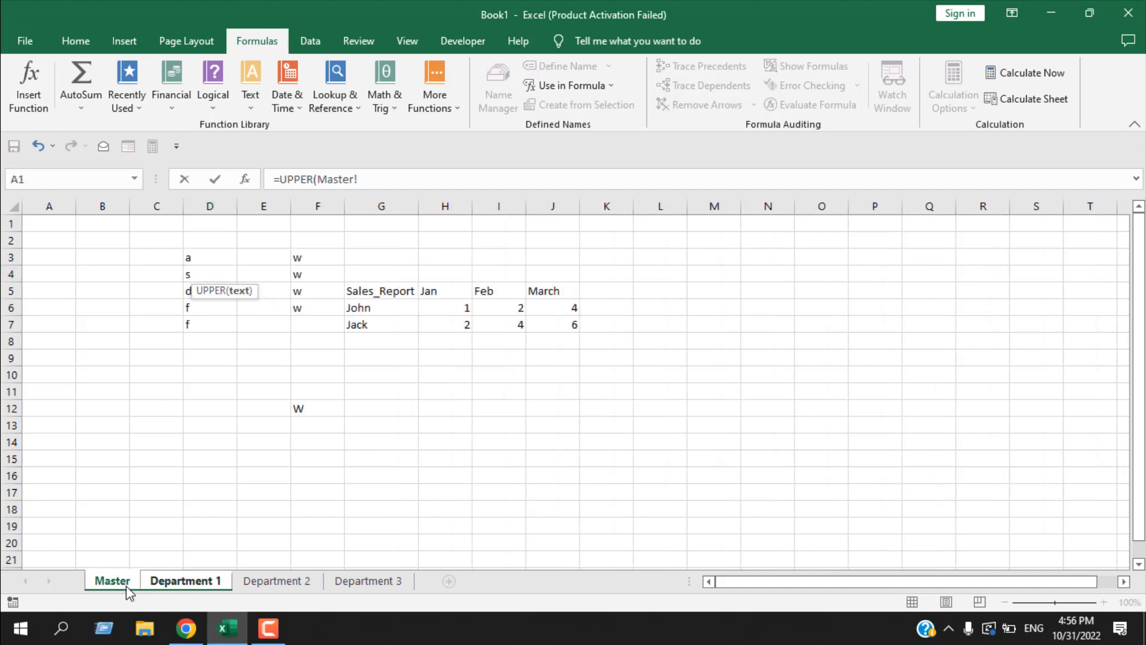
left_click(309, 250)
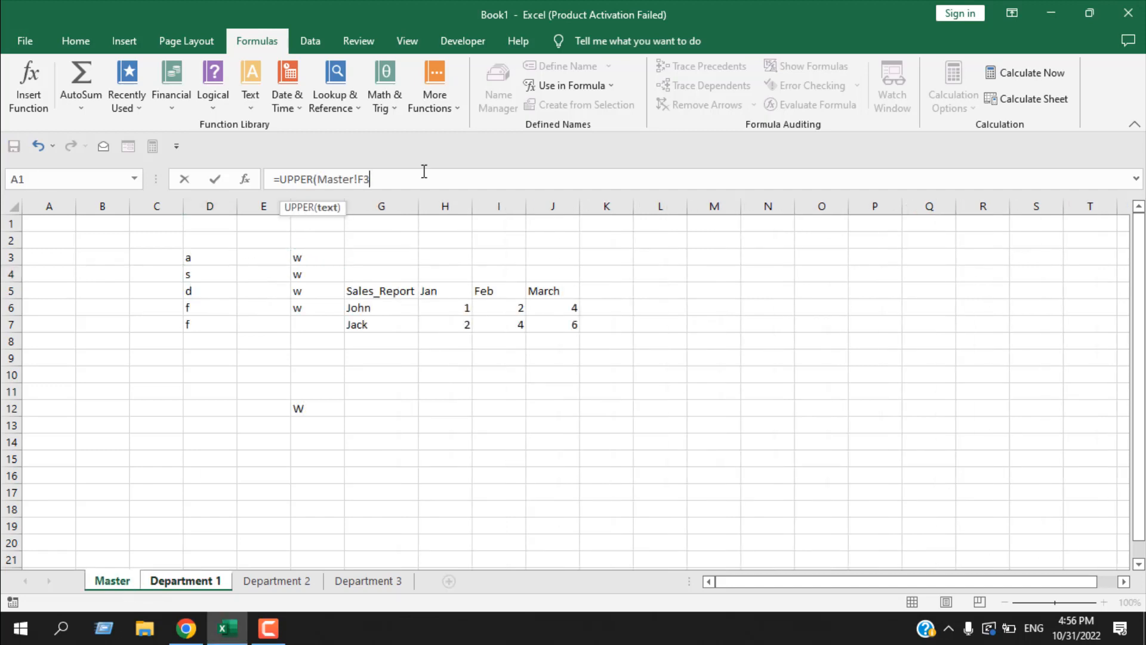
key("Return")
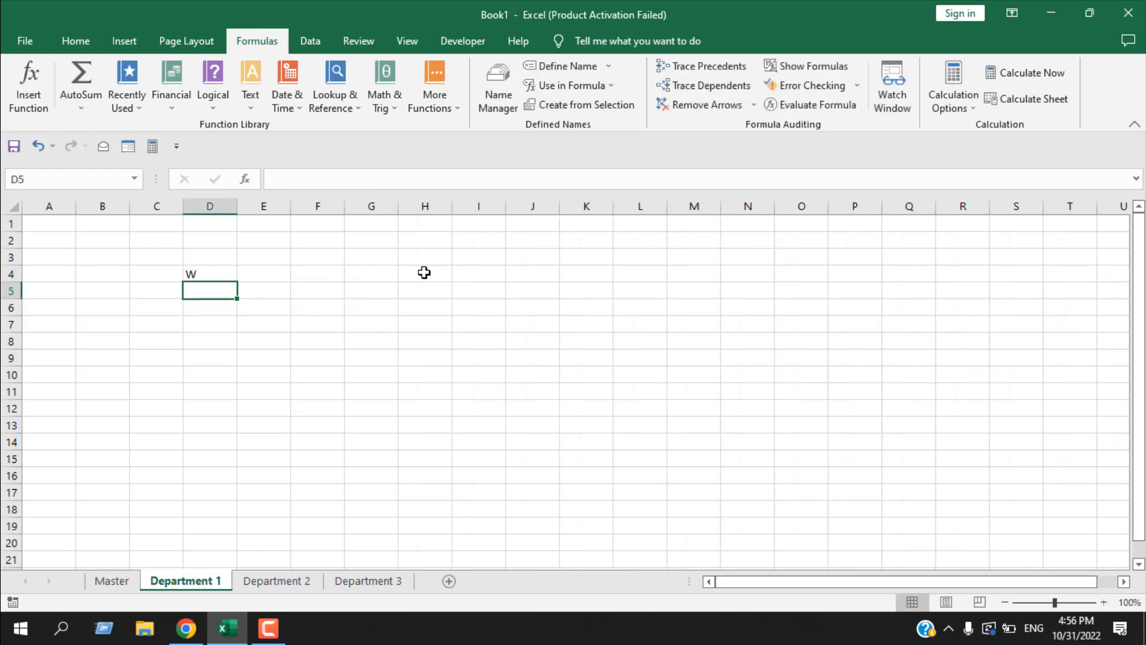
left_click(222, 272)
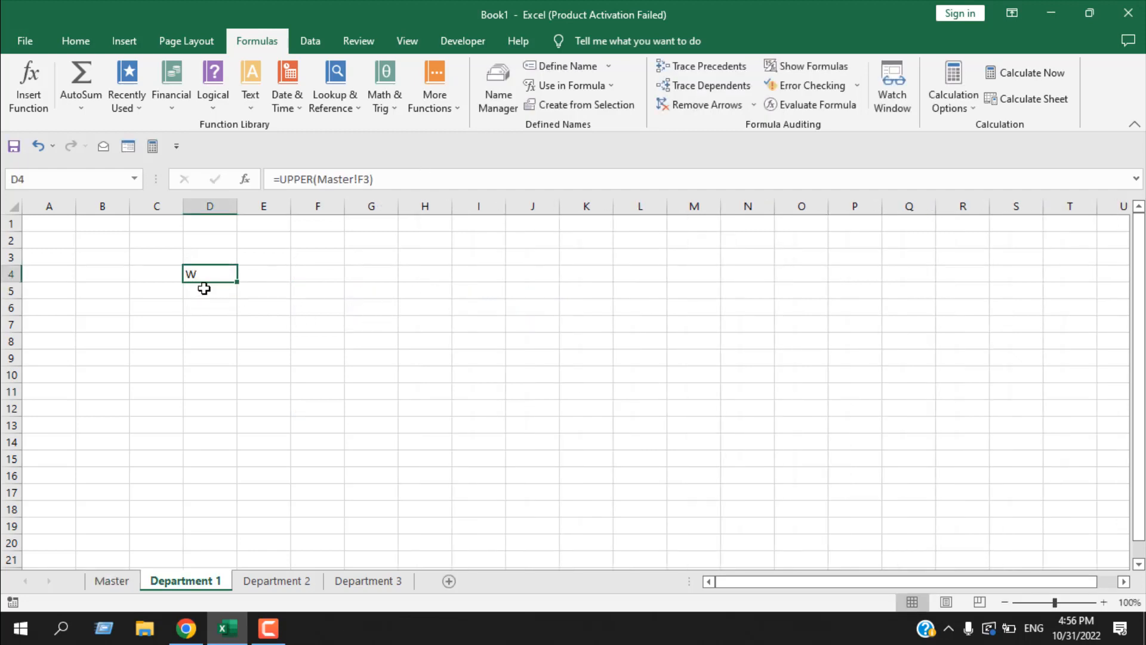
- Compare the source cell F3 on the Master sheet with the dependent formula in Department 1's cell D4, switching between both sheets
left_click(124, 584)
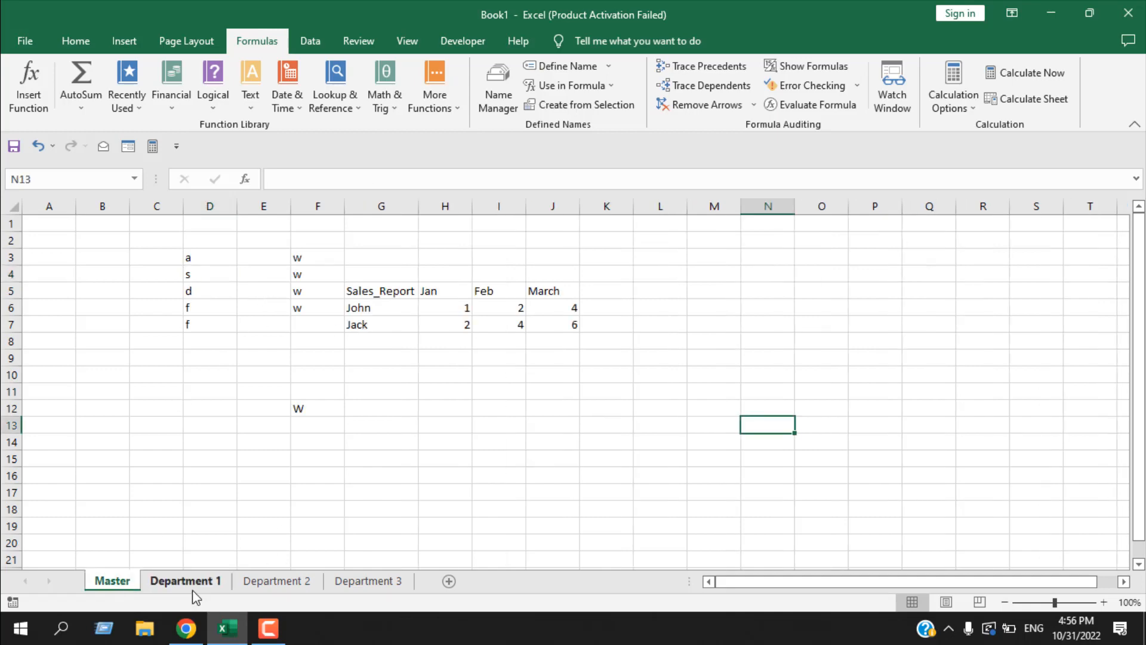
left_click(312, 260)
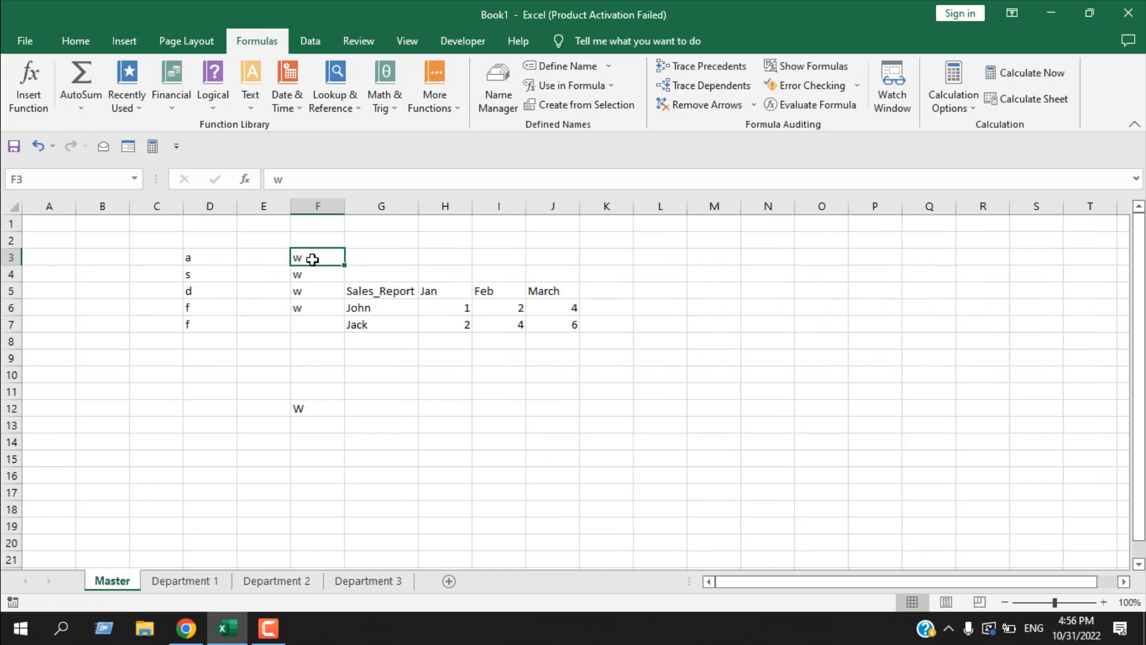
left_click(218, 582)
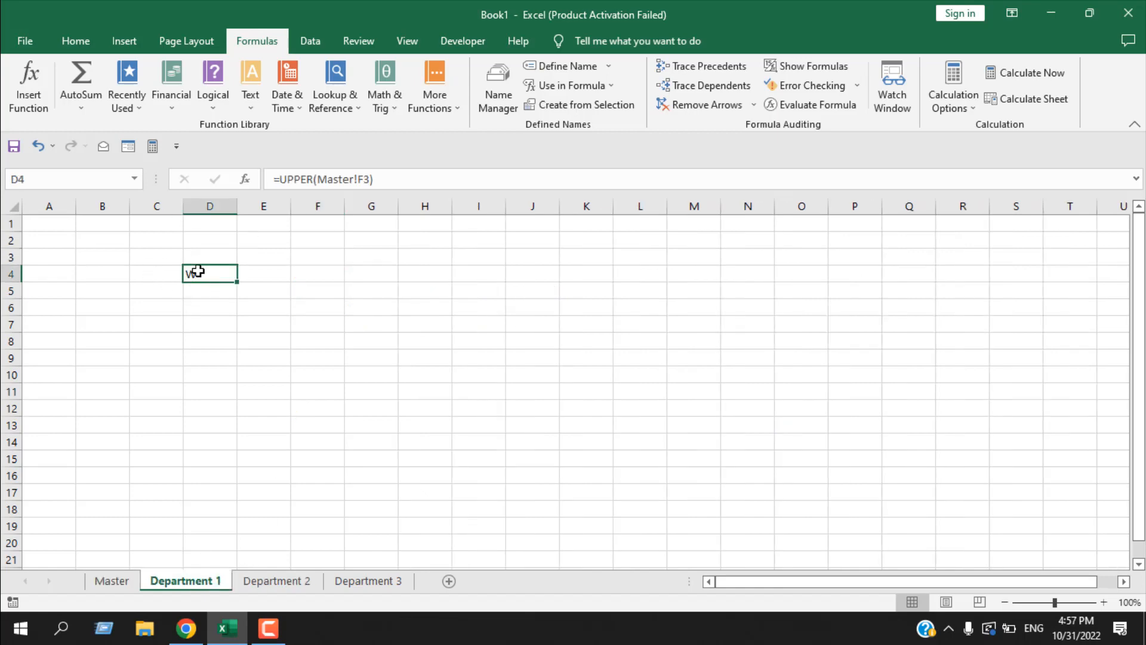
left_click(121, 581)
left_click(176, 582)
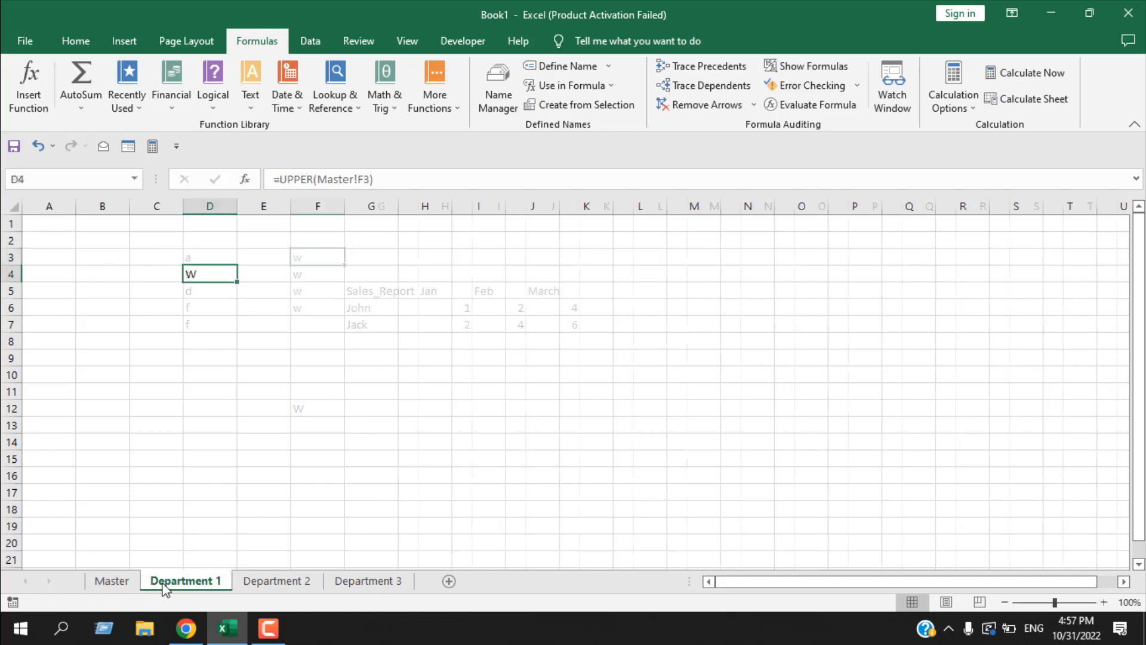
left_click(113, 582)
left_click(175, 582)
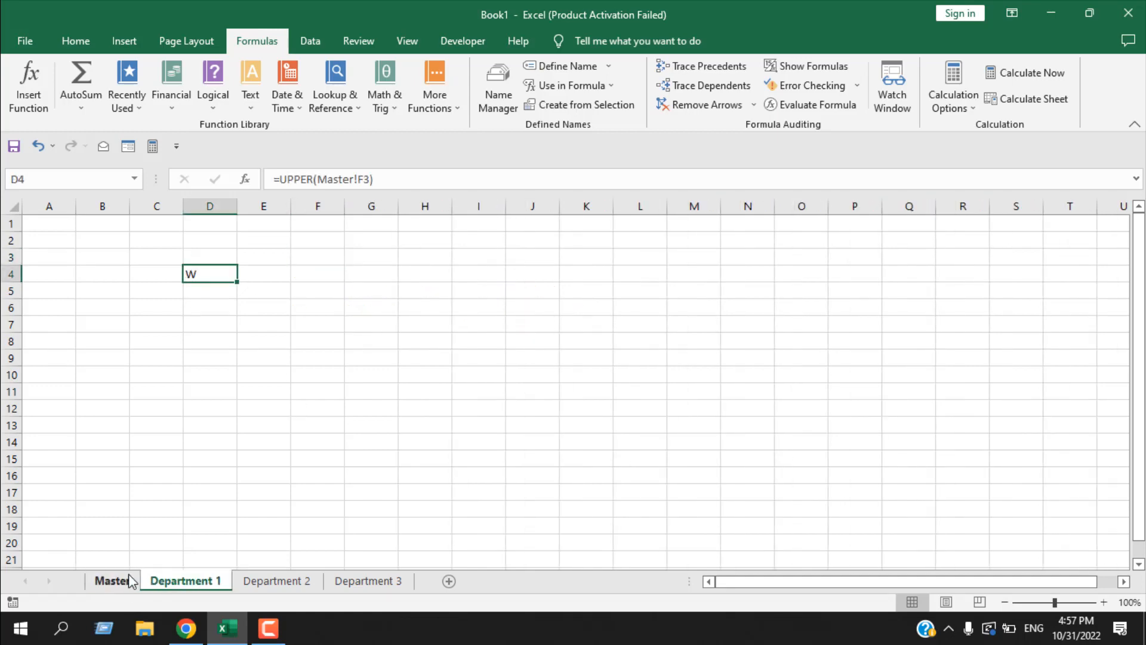
left_click(127, 579)
left_click(176, 586)
- Open the Watch Window and add a watch for cell D4 of the Department 1 sheet
left_click(900, 94)
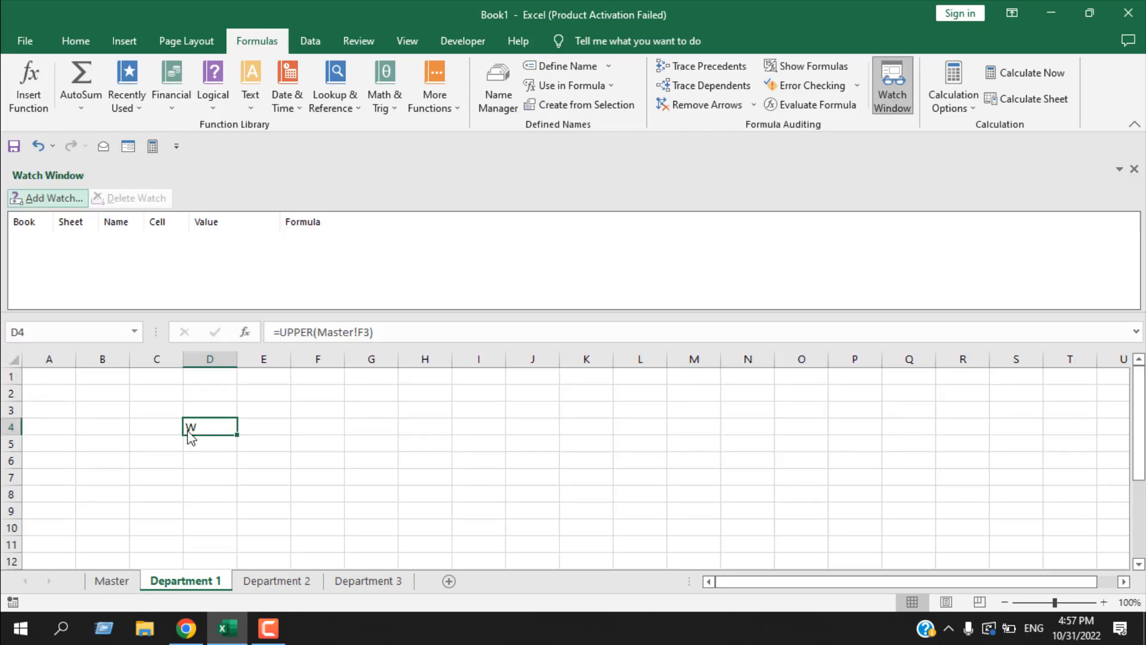
left_click(63, 201)
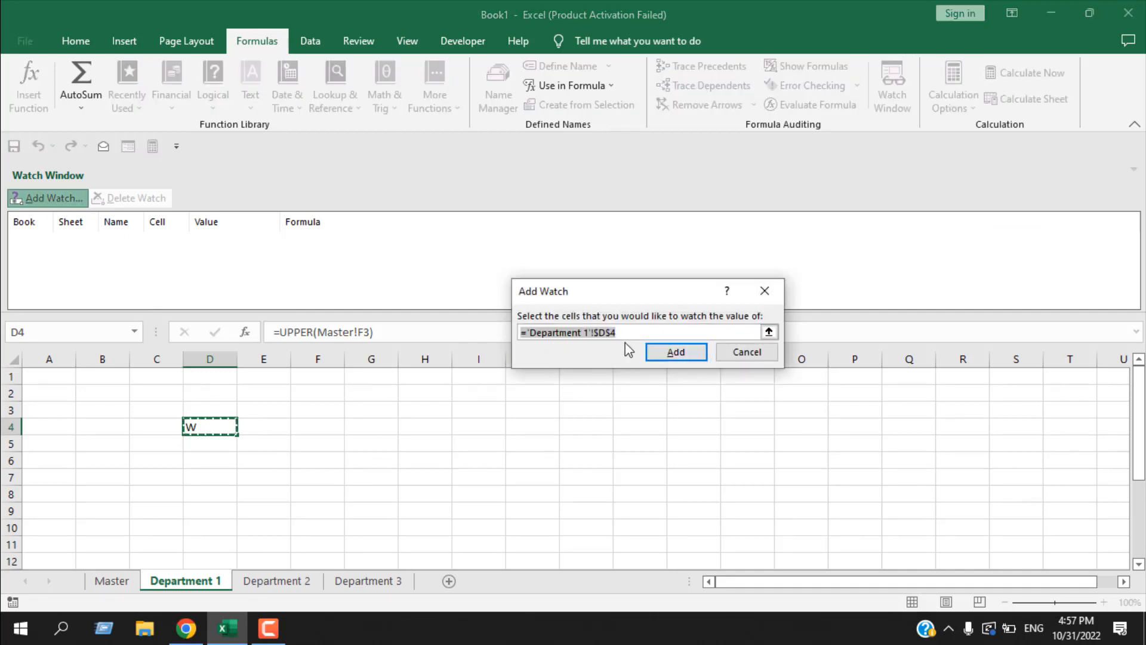
left_click(675, 352)
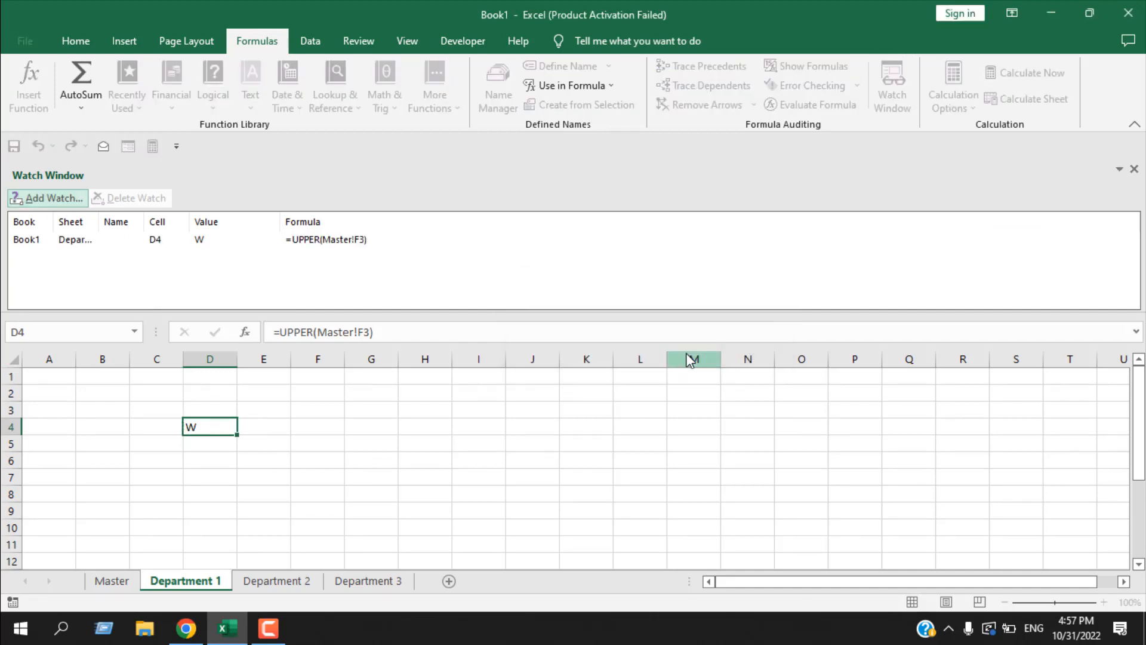
- Change cell F3 on the Master sheet to "here" with the watch on display, and close the Watch Window
left_click(113, 582)
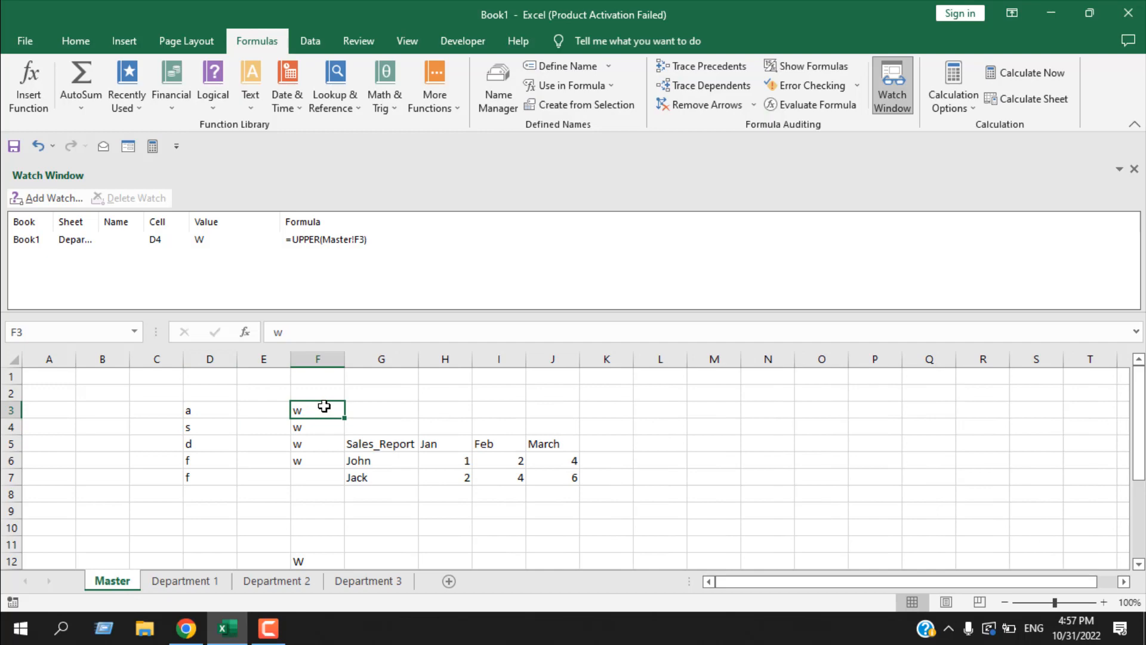
type("here")
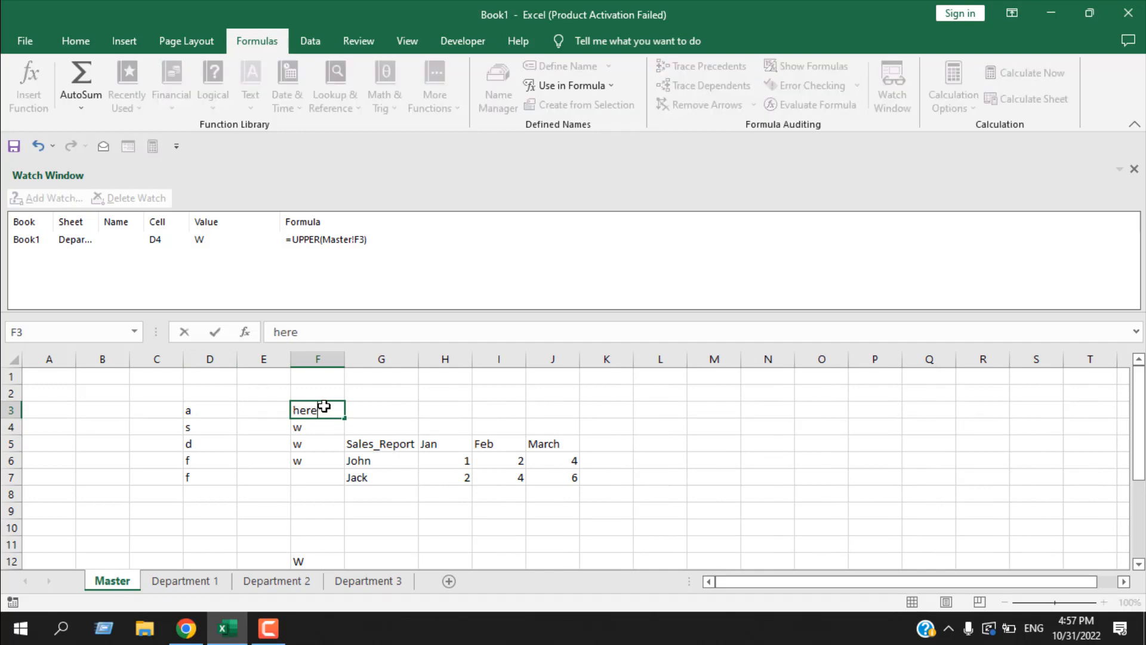
key("Return")
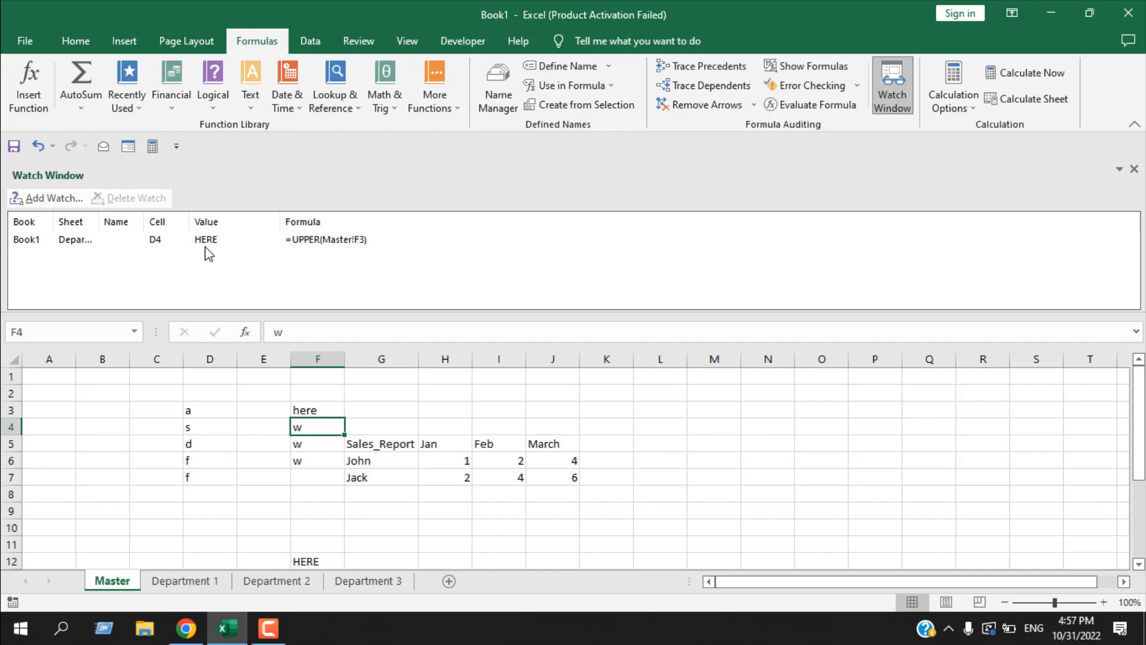
left_click(320, 408)
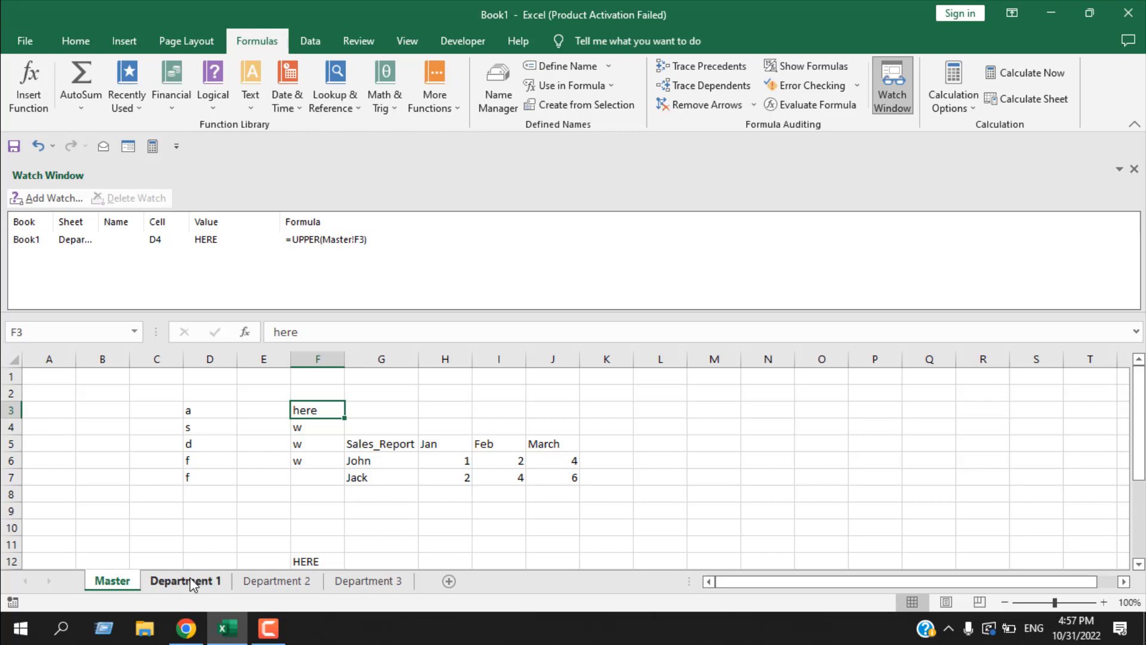
left_click(1134, 169)
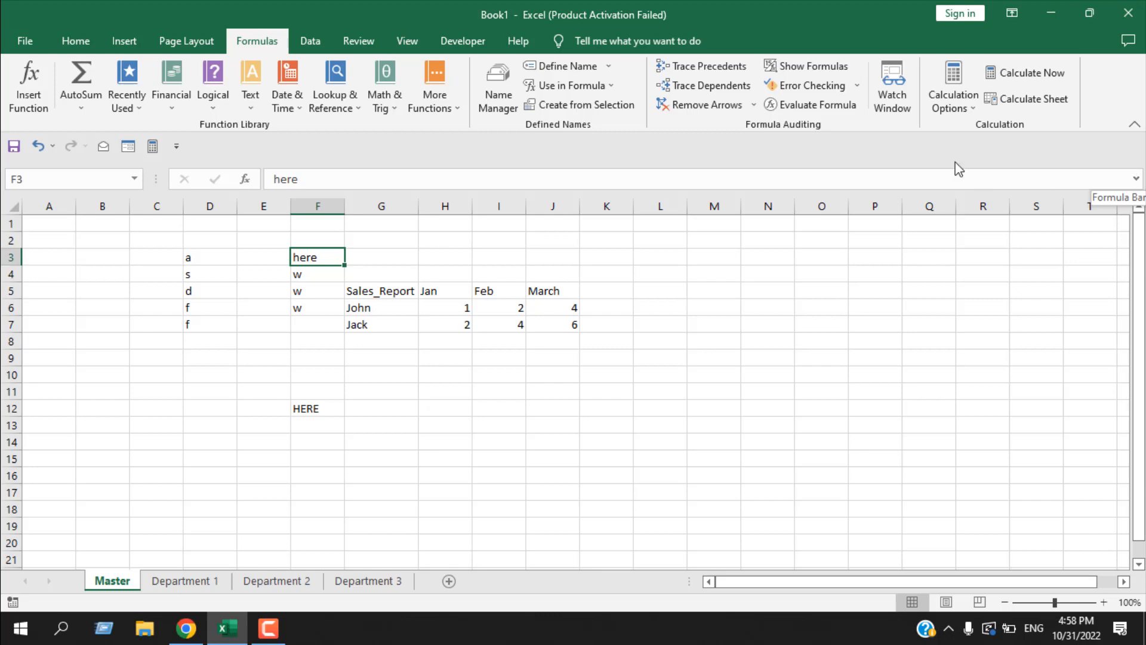
- Review the workbook's calculation options, keeping the calculation mode on Automatic
left_click(946, 99)
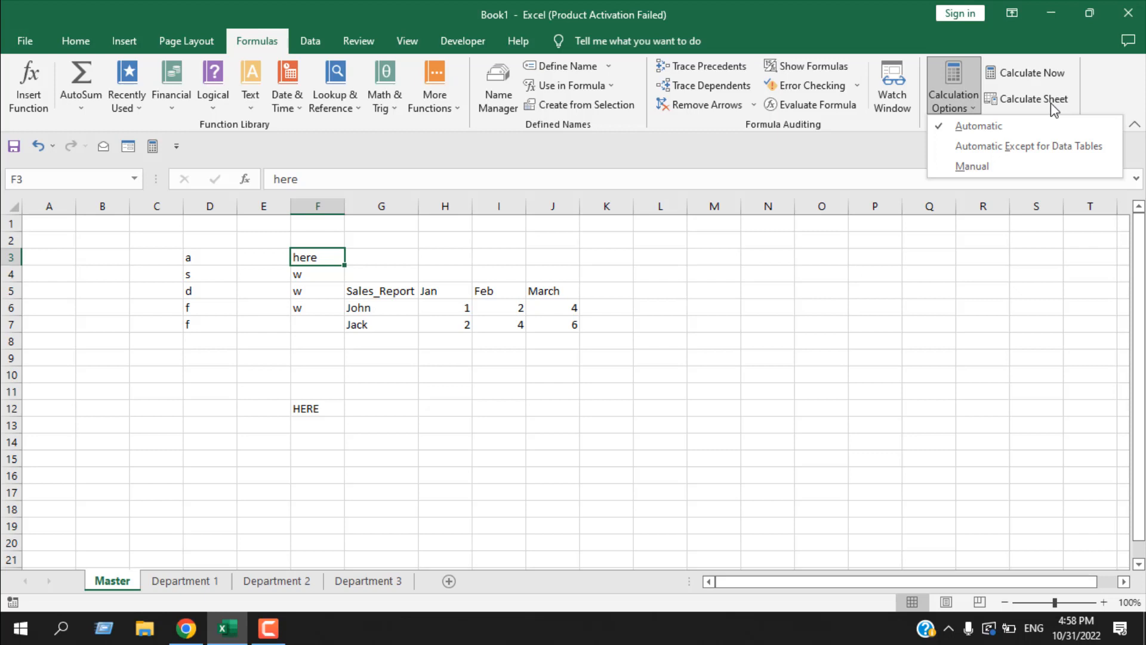
left_click(976, 127)
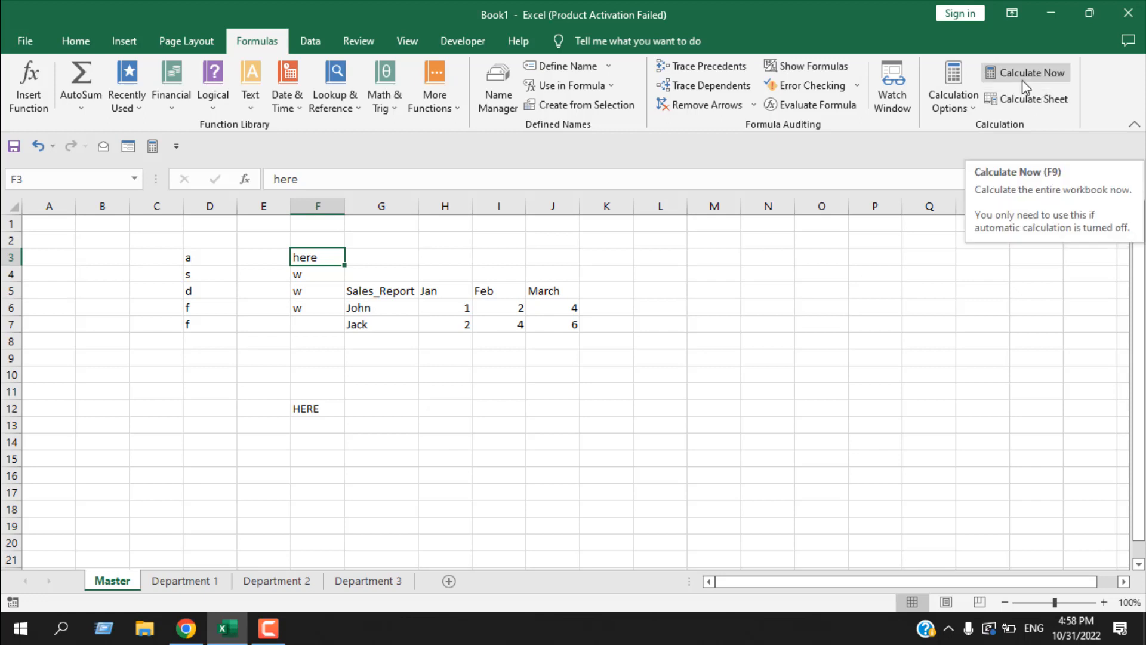
left_click(952, 102)
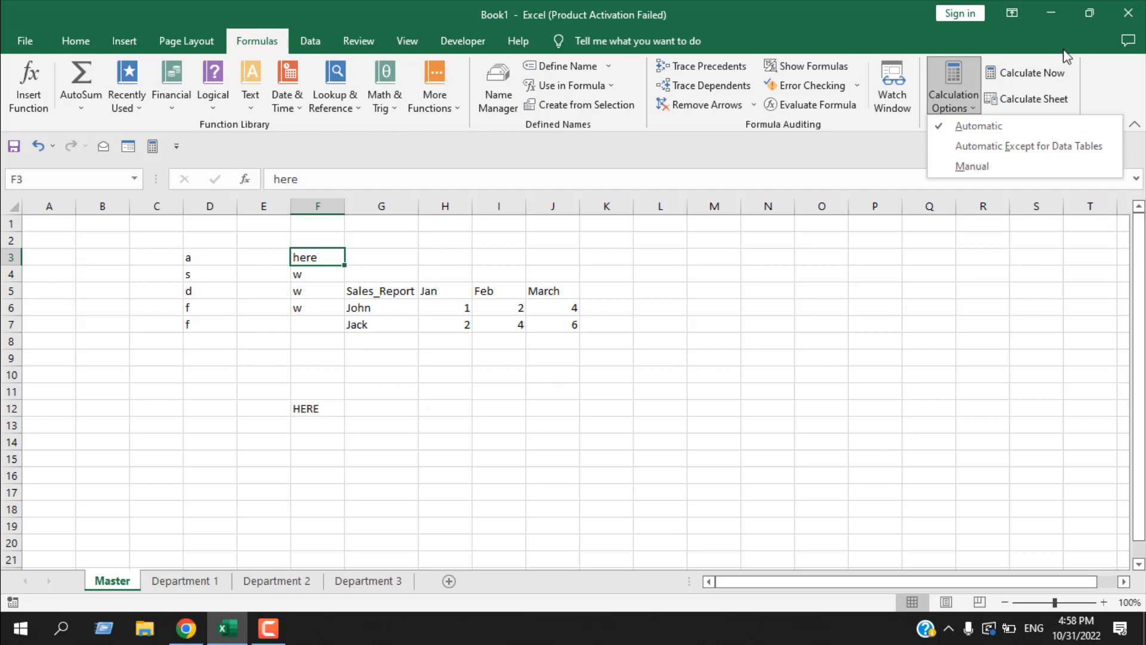
left_click(1042, 82)
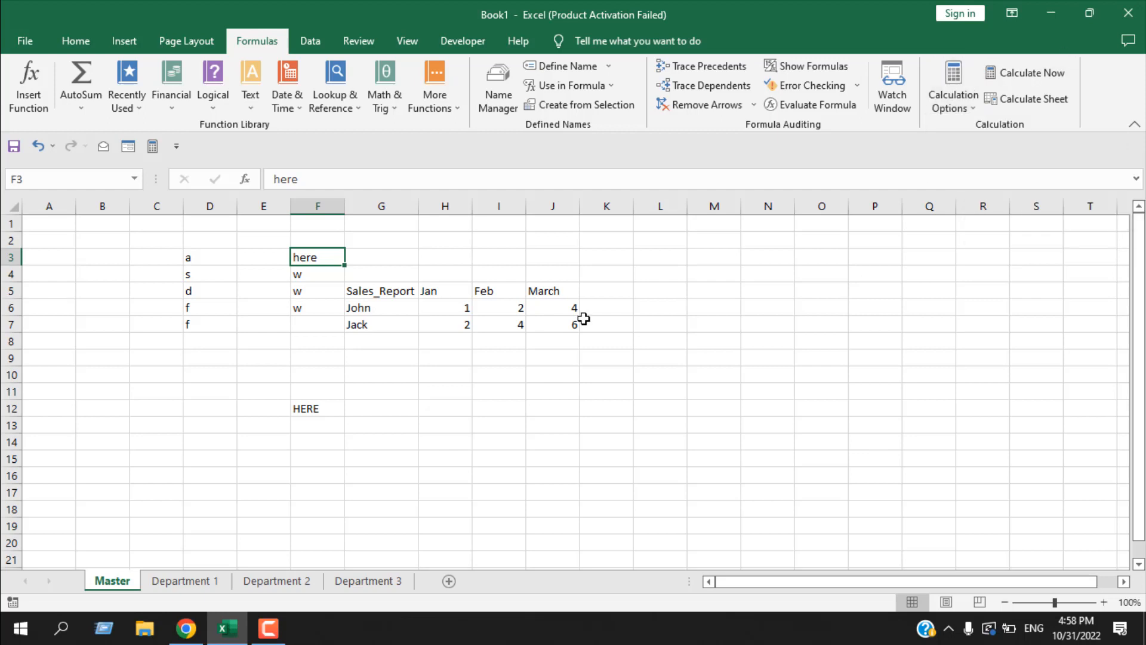
- Review the available external data sources, including the other sources, and view the existing connections before closing their list
left_click(317, 46)
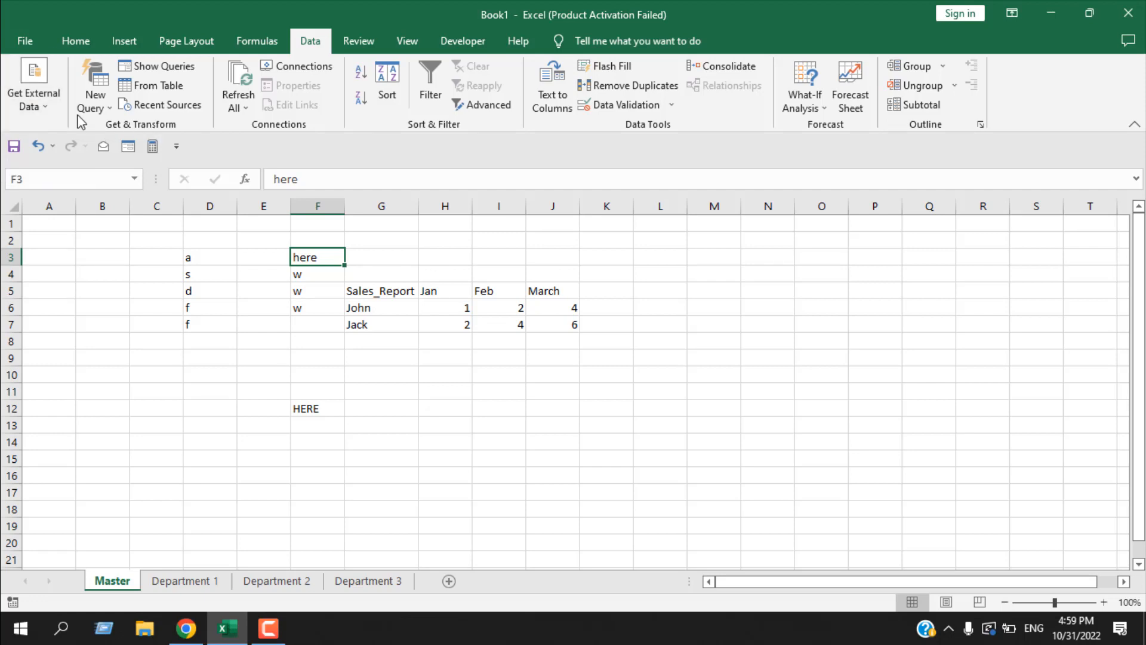
left_click(45, 106)
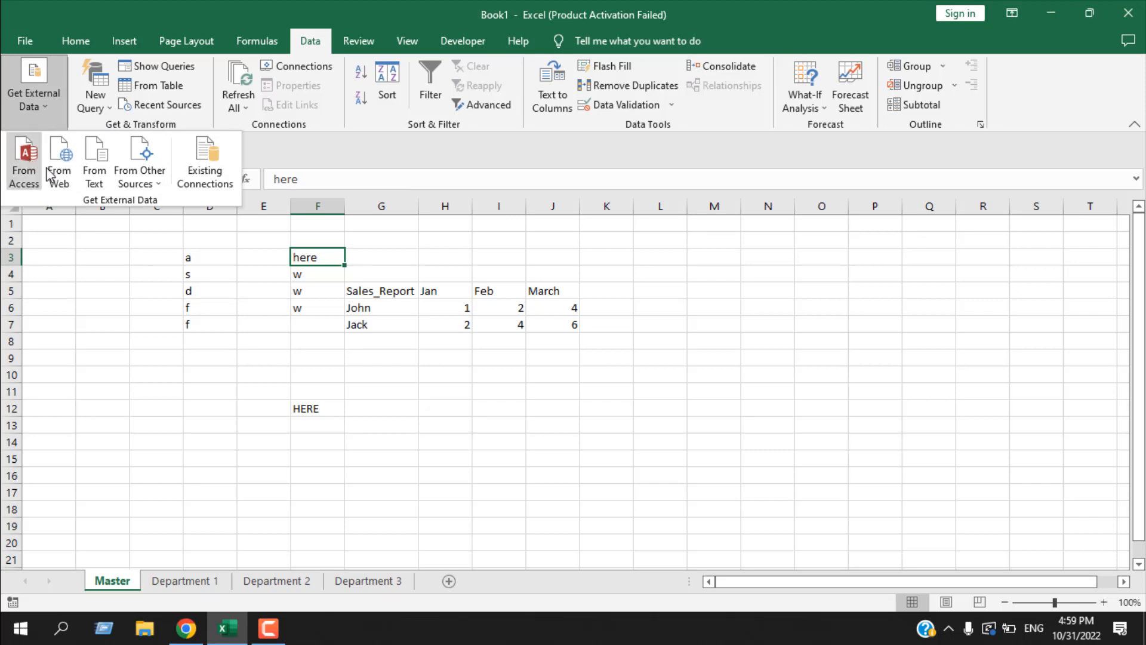
left_click(159, 185)
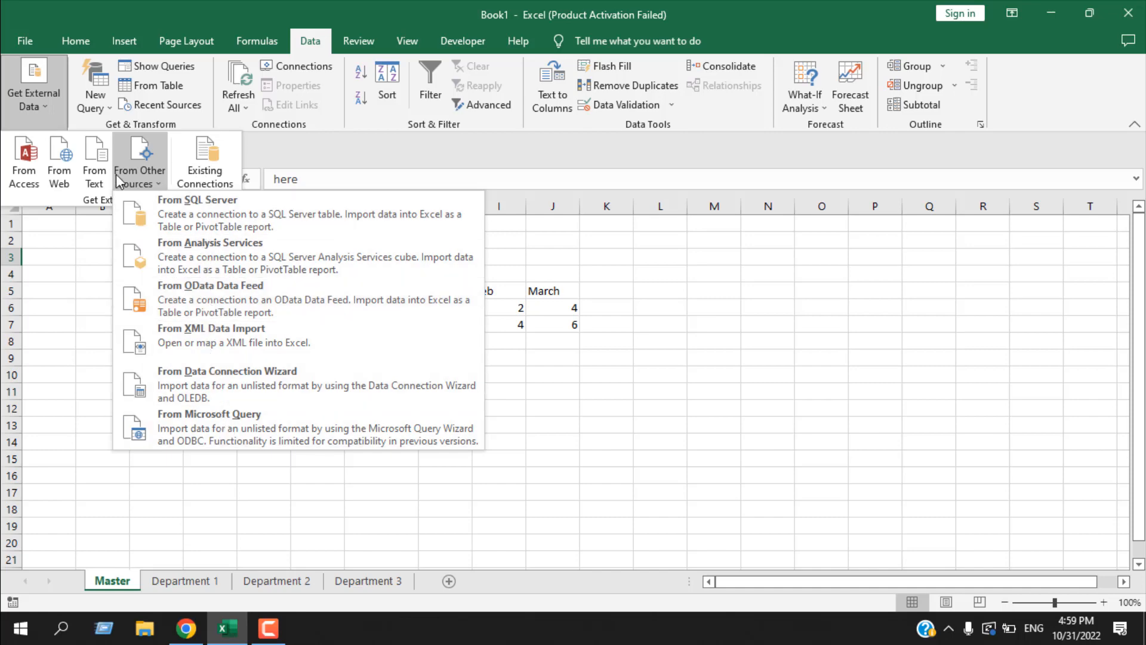
left_click(214, 177)
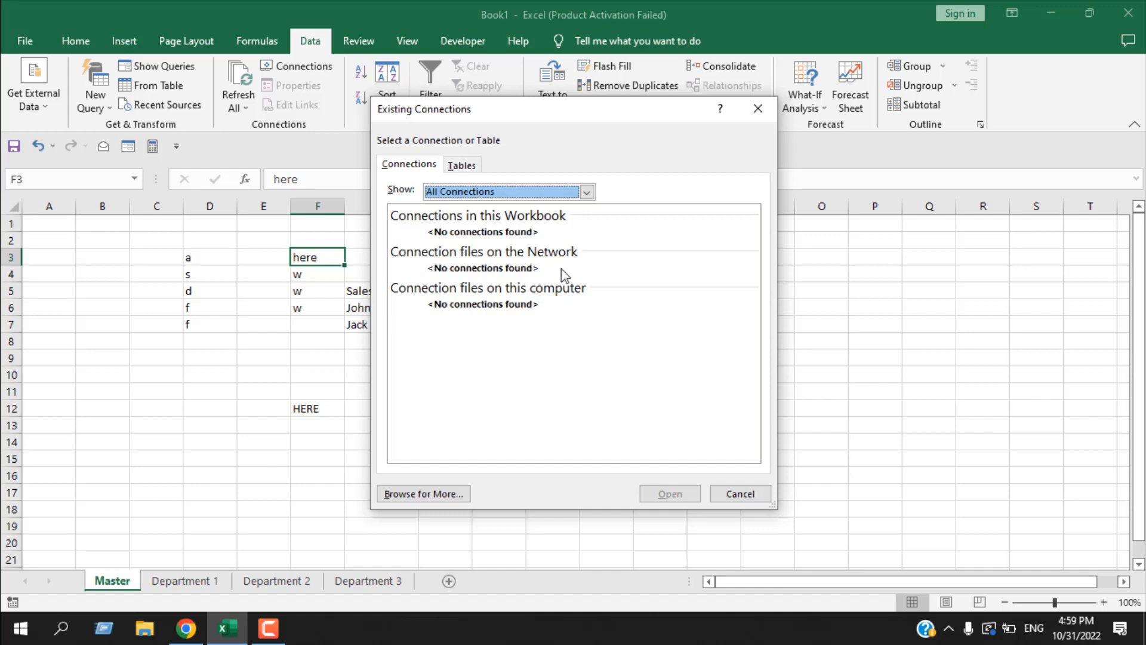
left_click(758, 108)
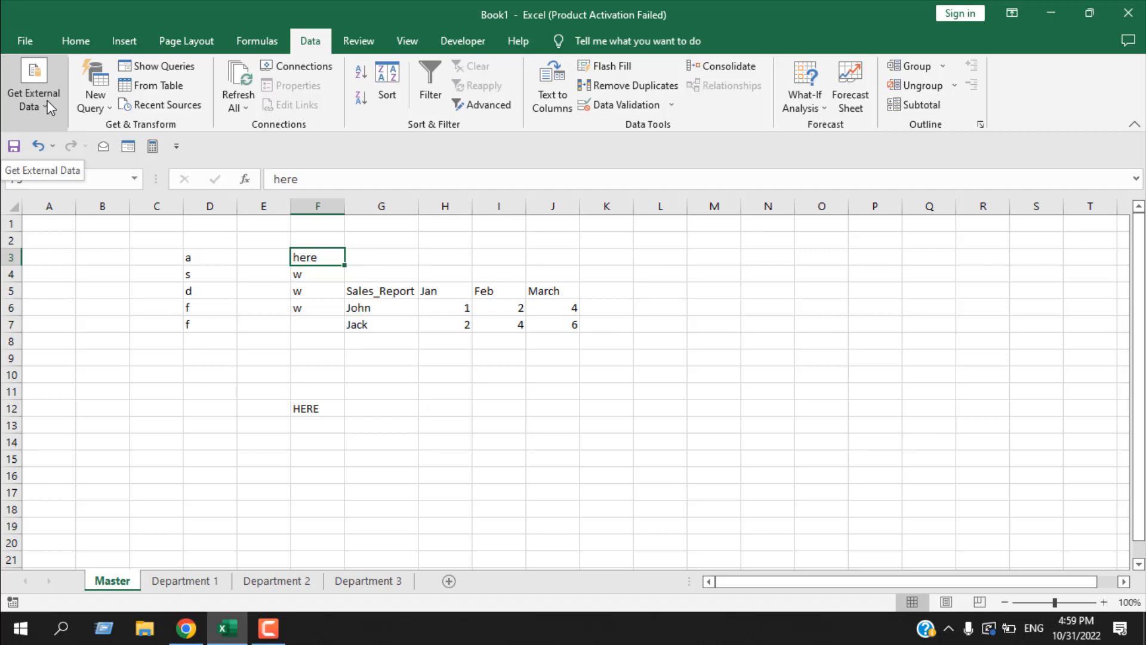
- Review the new query options, covering file, database and other sources, combining queries, data source settings and query options
left_click(109, 102)
left_click(105, 106)
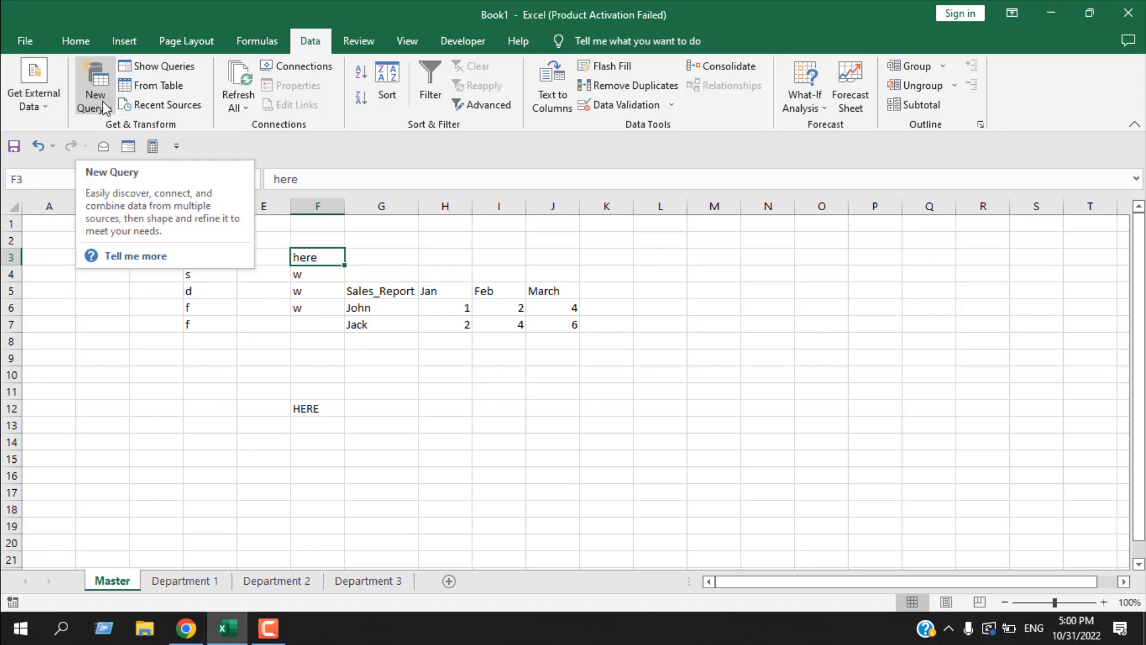
left_click(105, 108)
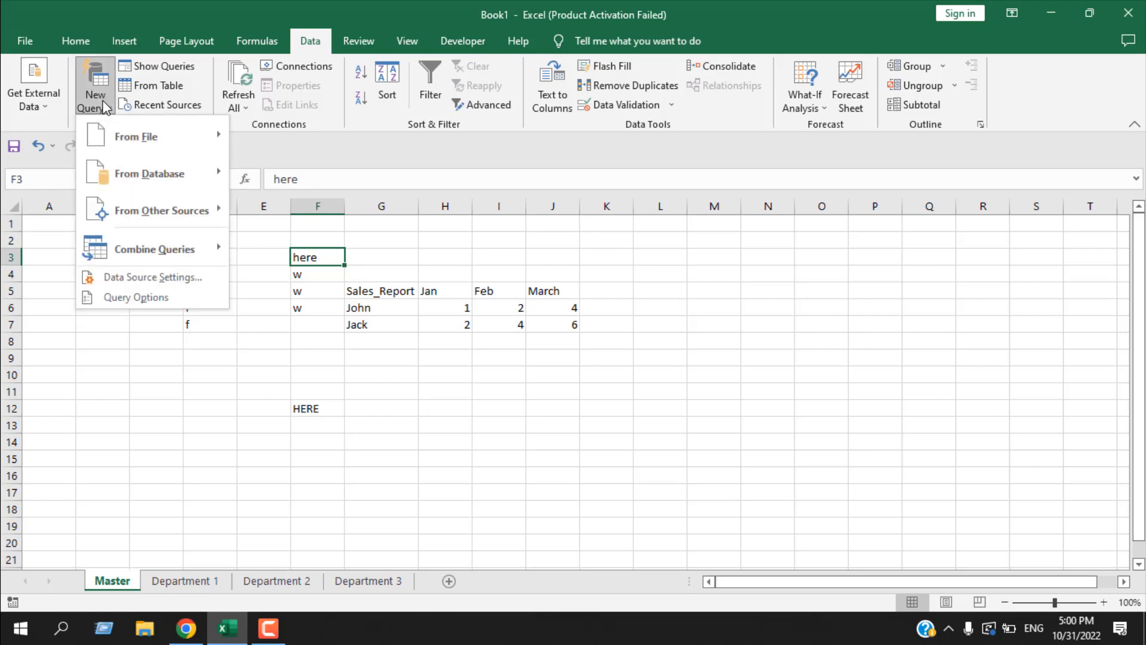
mouse_move(131, 139)
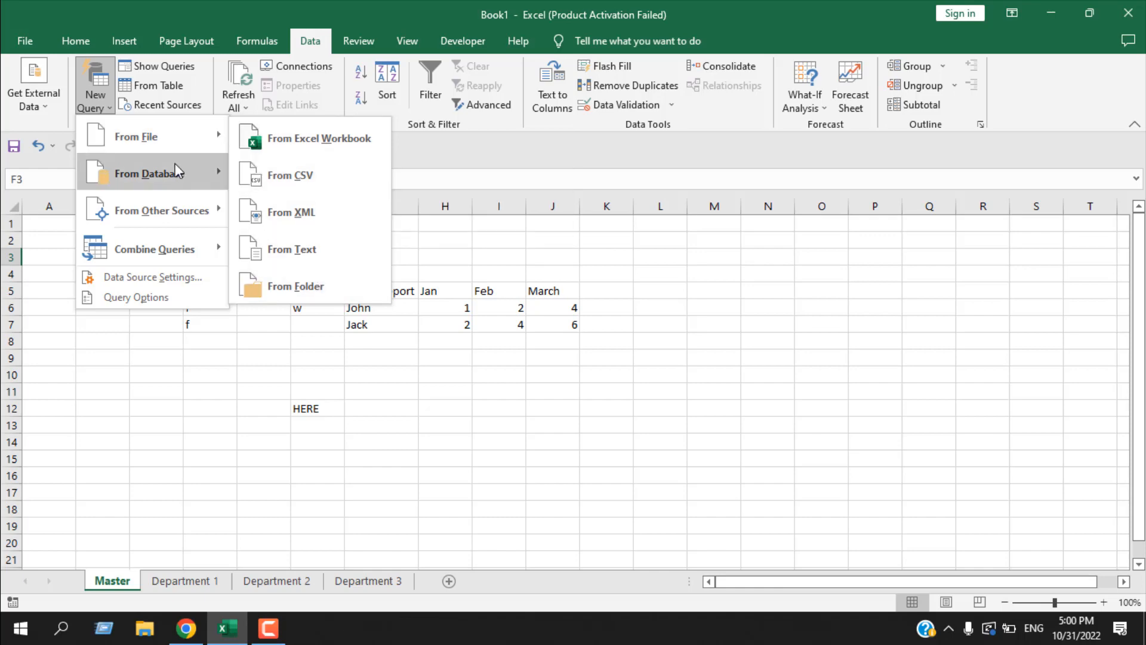
mouse_move(176, 173)
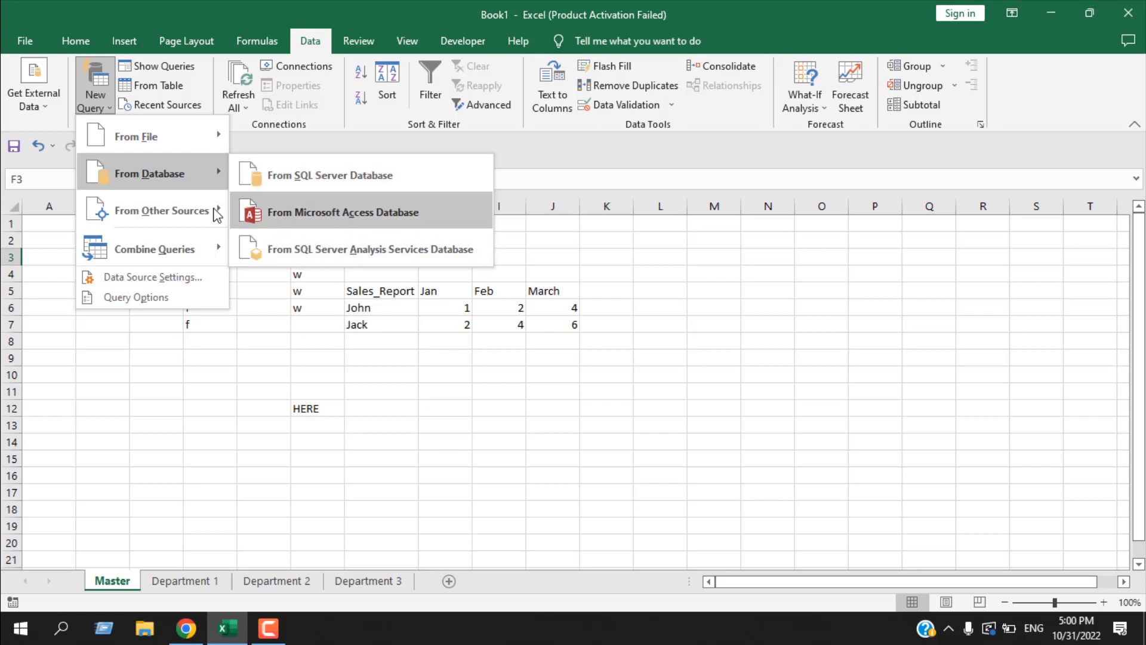
mouse_move(159, 221)
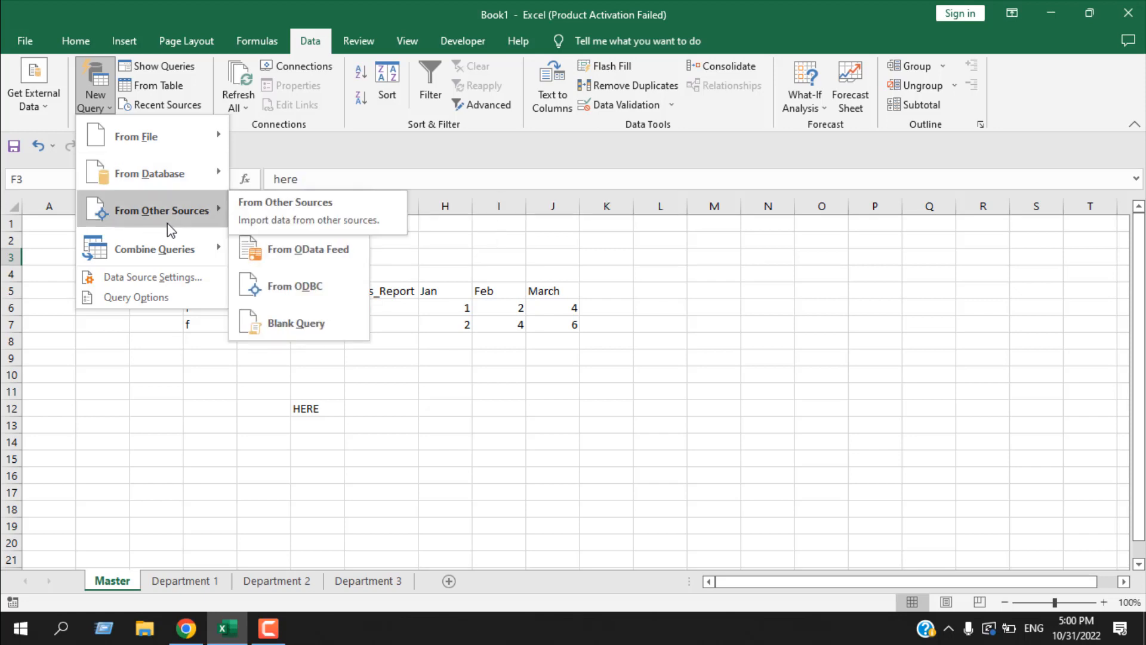
mouse_move(177, 255)
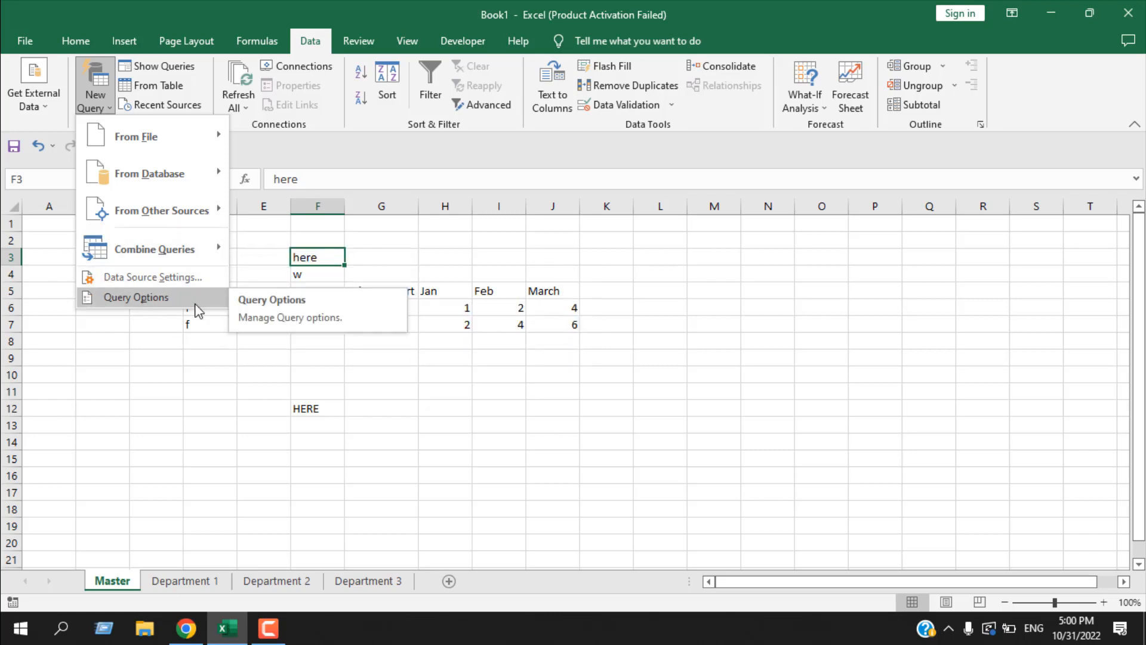
left_click(176, 329)
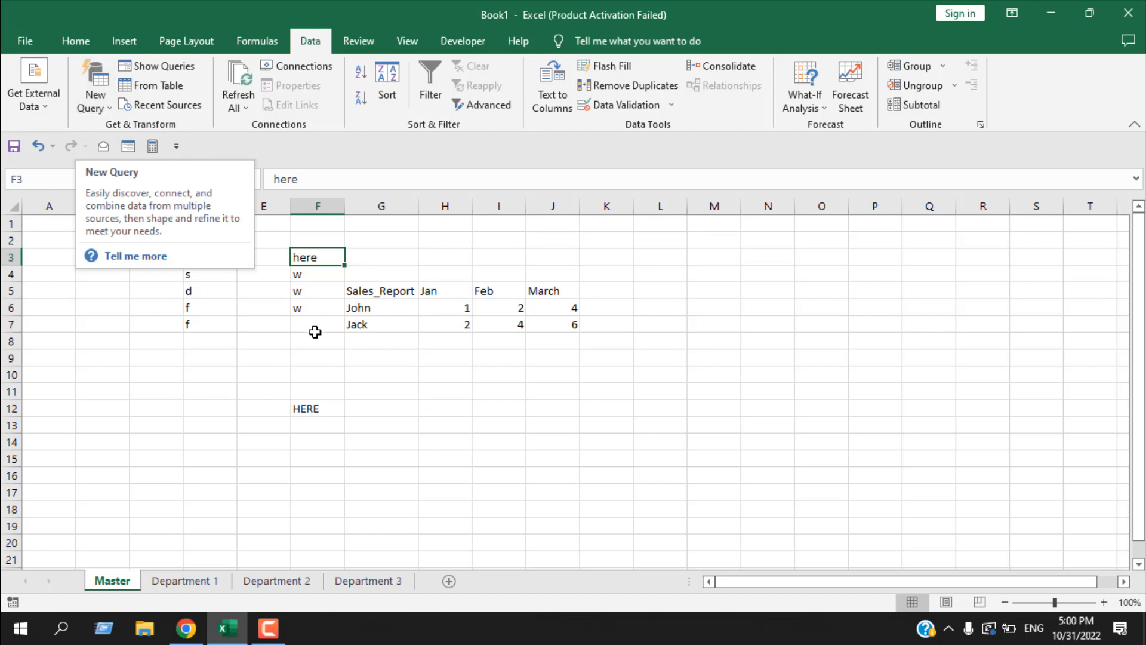
- View the workbook queries, and with the range G5:J7 selected look through the recent data sources before closing the list
left_click(159, 71)
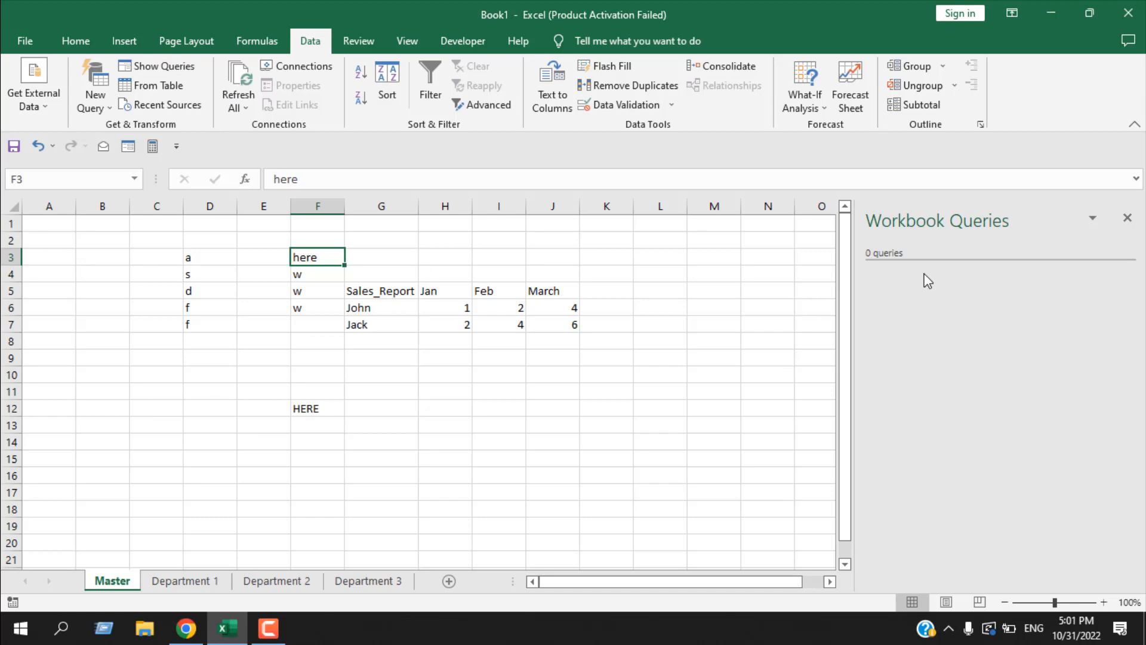
left_click(1127, 218)
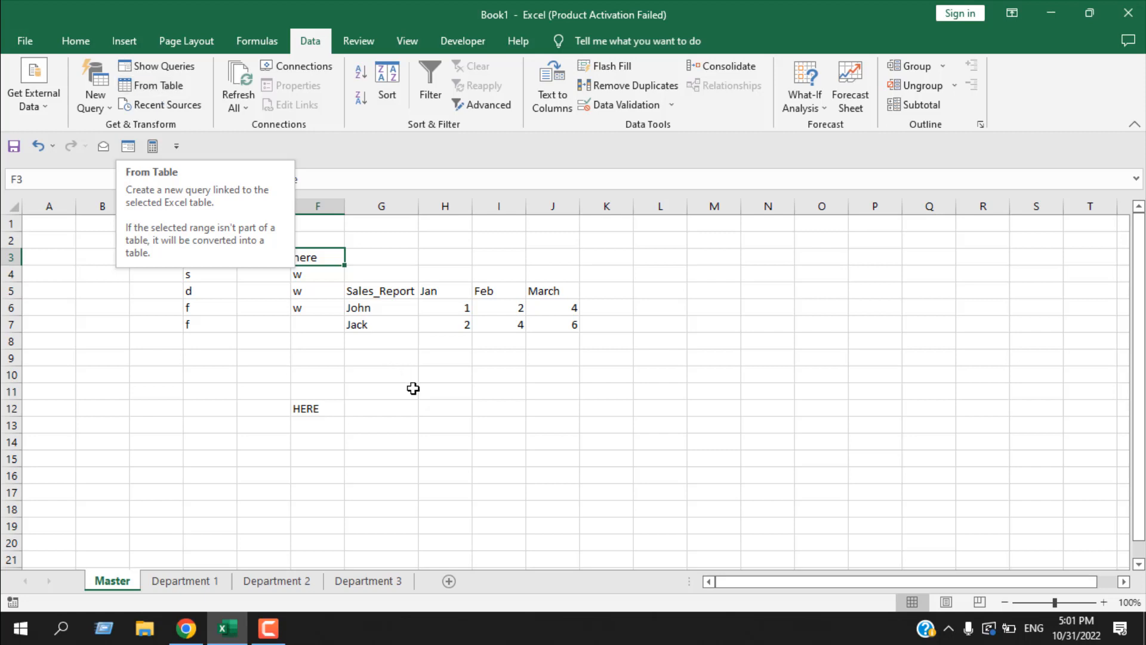
left_click_drag(374, 290, 540, 328)
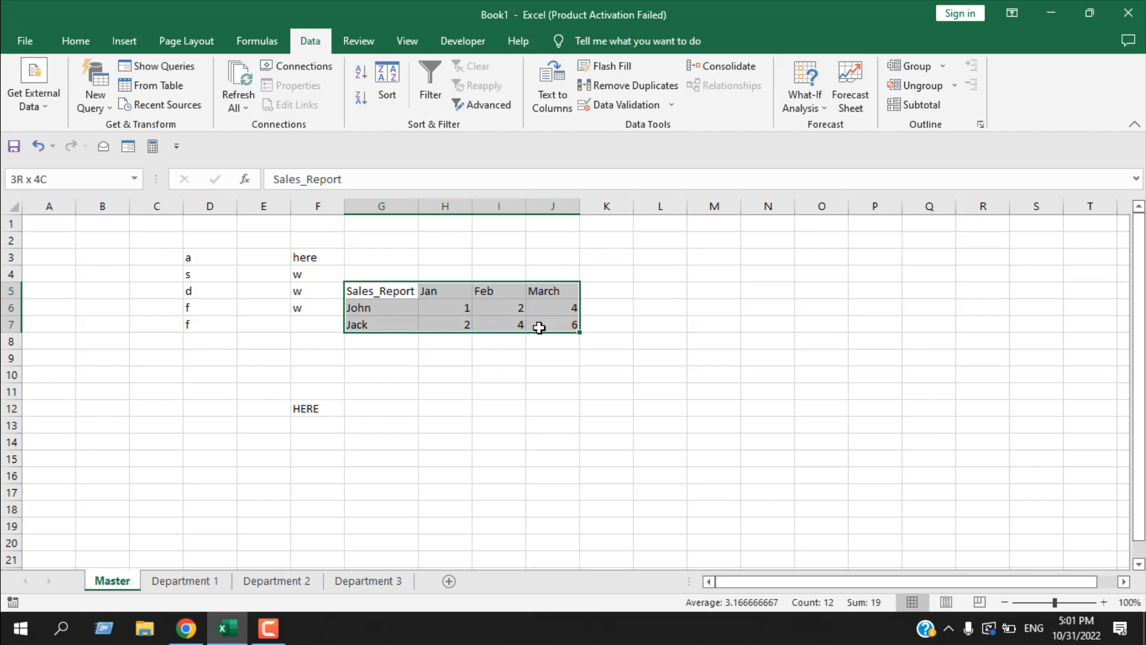
left_click(170, 106)
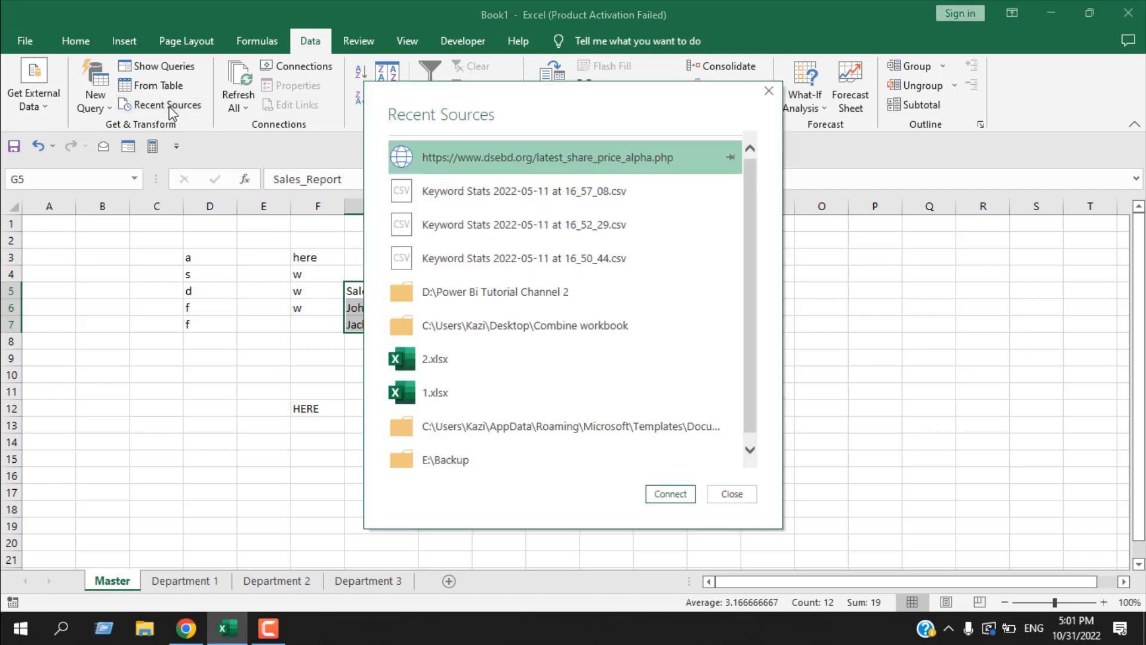
scroll(589, 257, "down", 1)
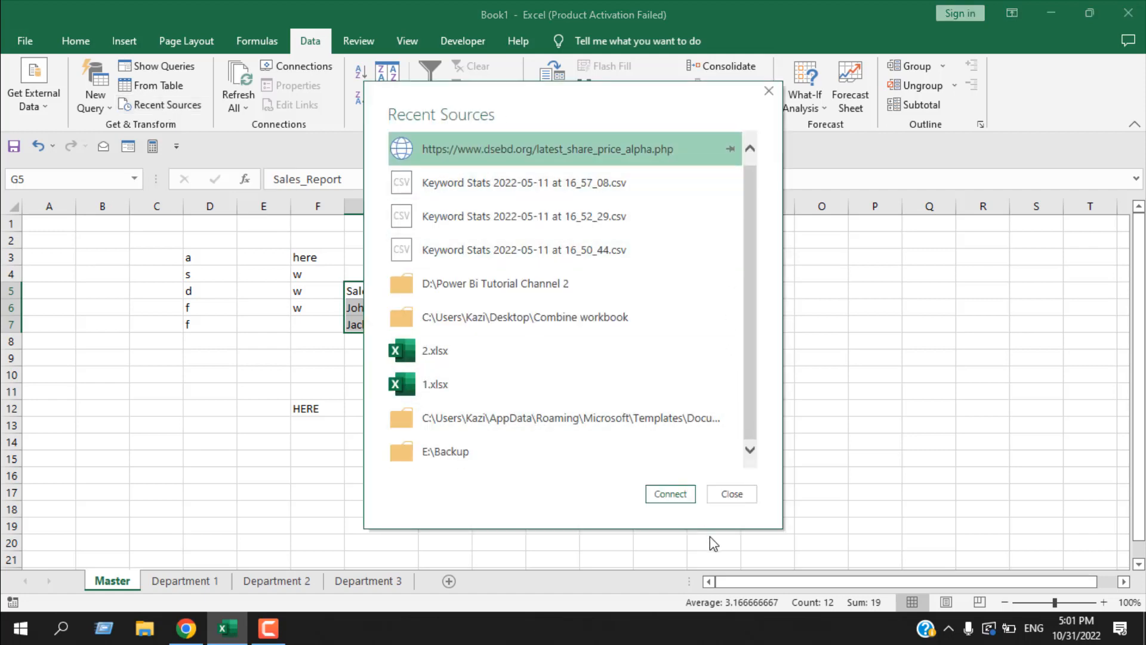
left_click(725, 503)
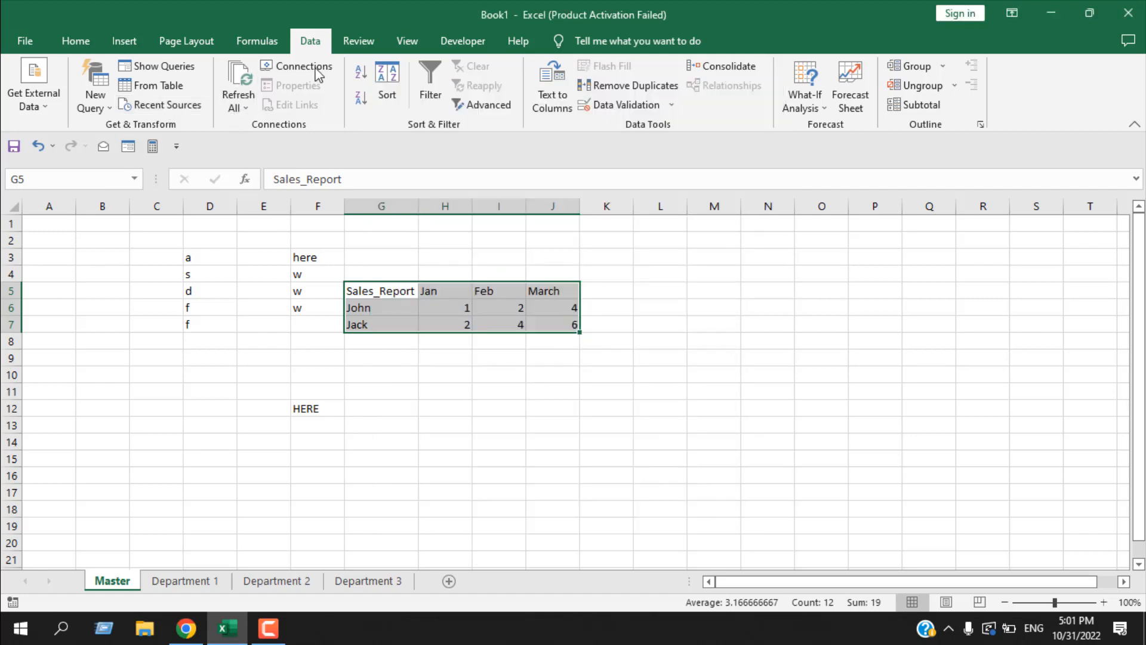
- Refresh all of the workbook's data connections and look over the connection tools
left_click(246, 80)
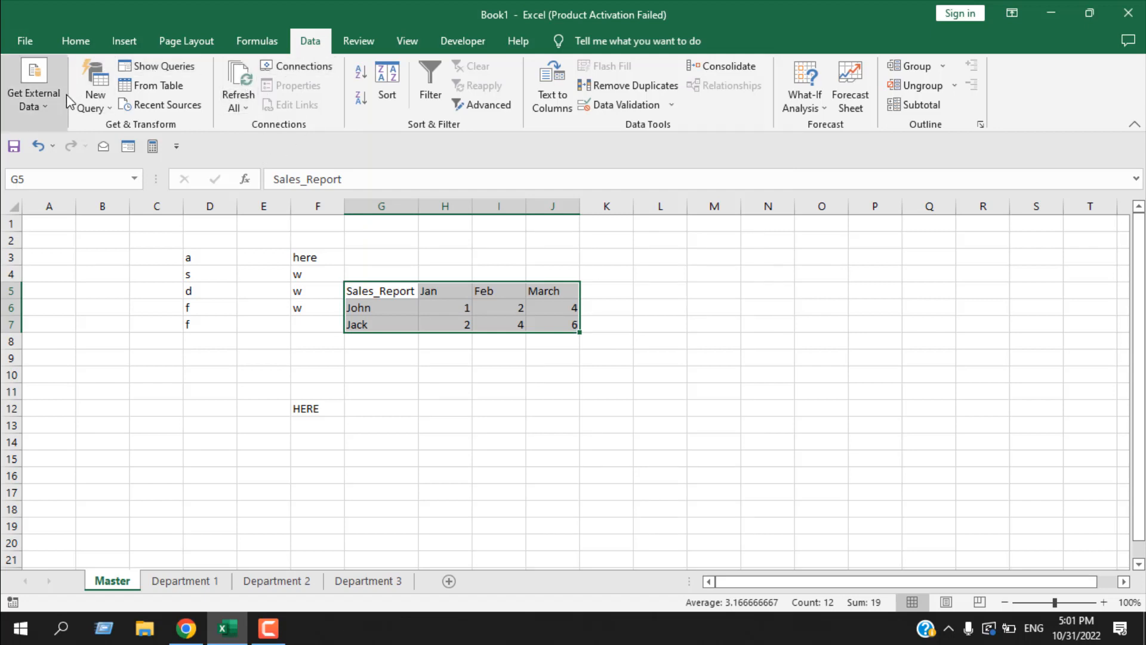
left_click(51, 98)
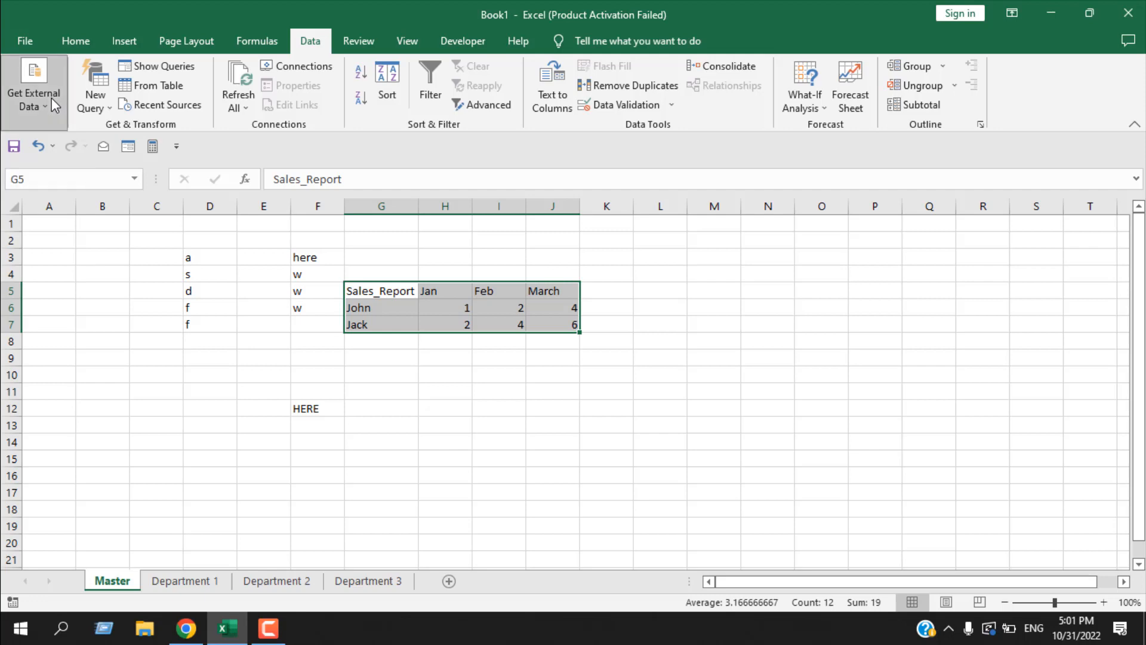
left_click(52, 98)
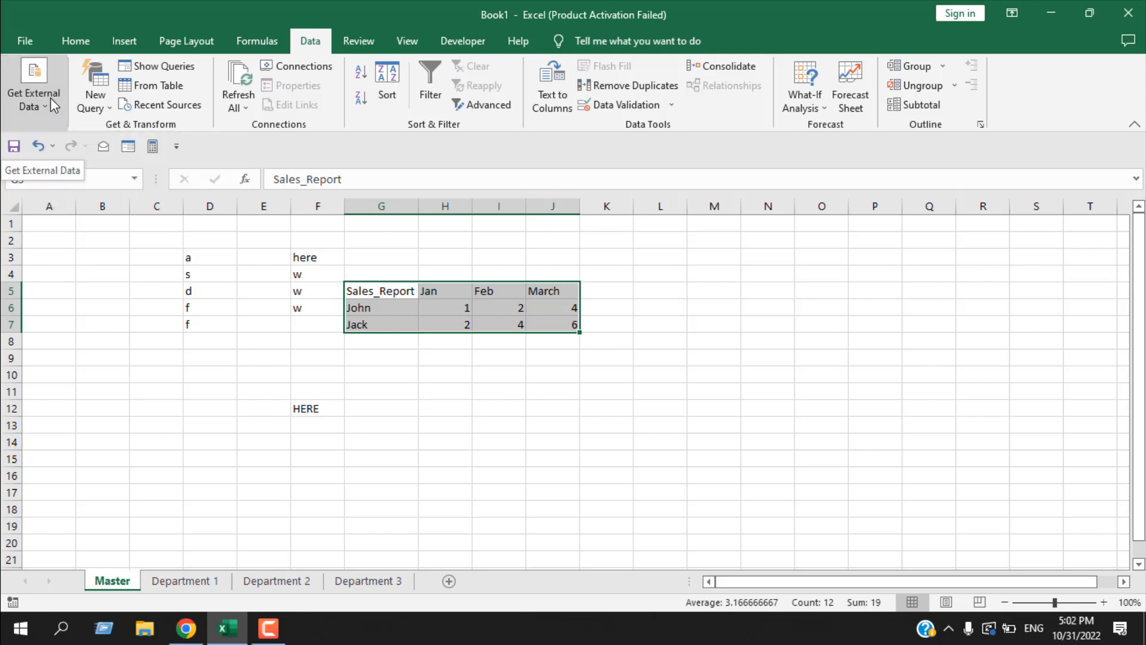
left_click(245, 81)
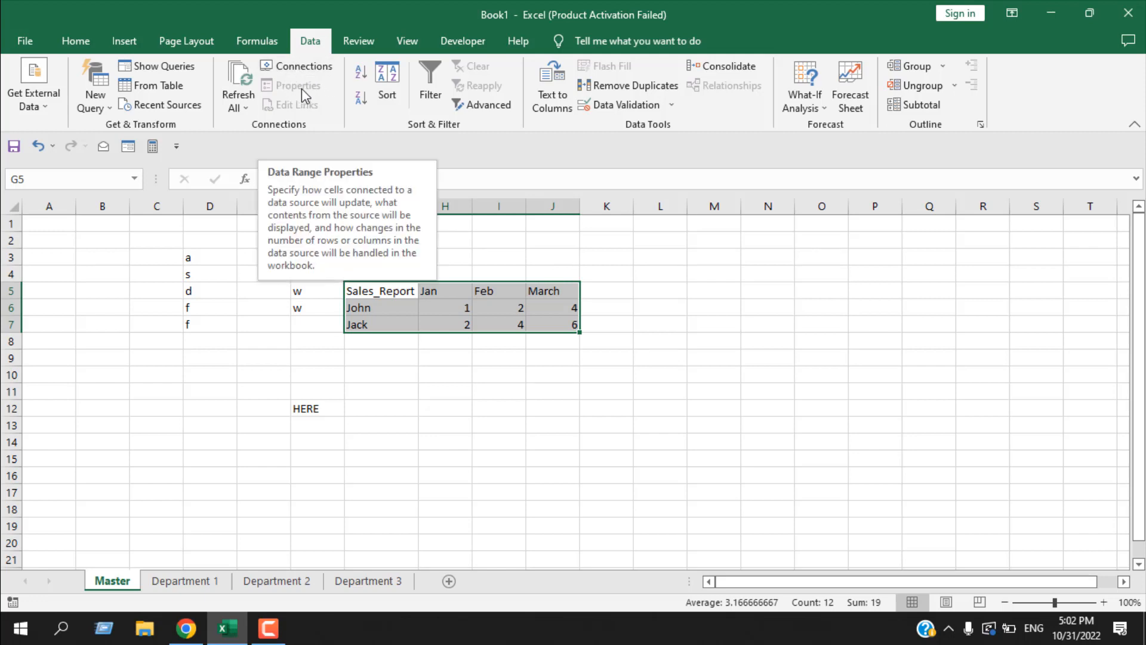
left_click(499, 424)
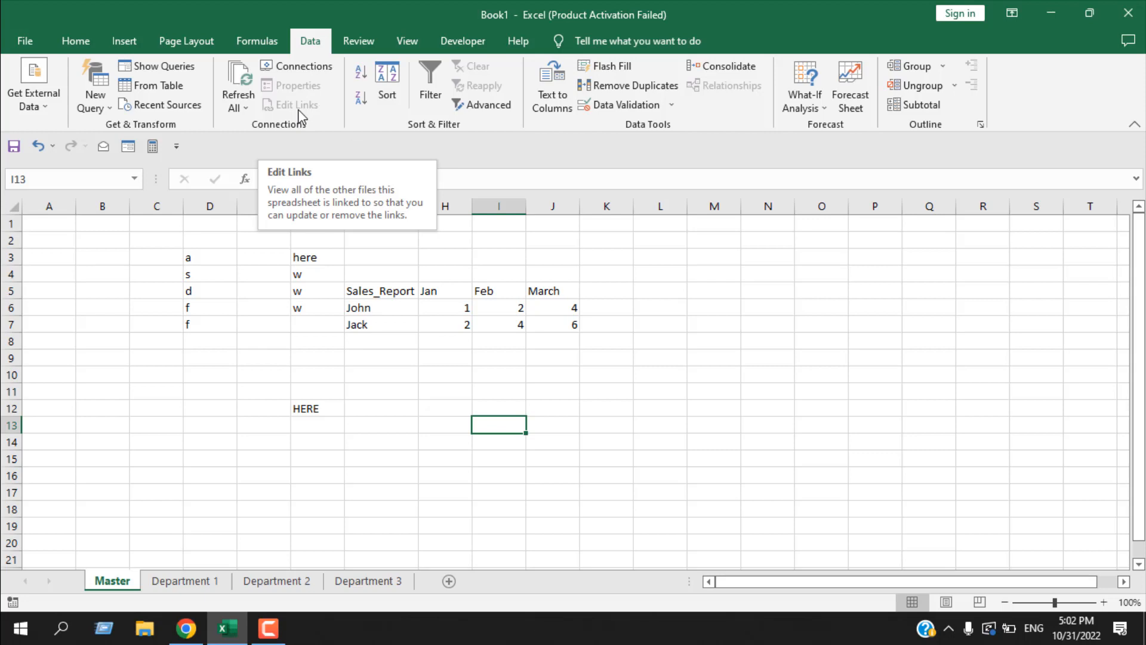
left_click(662, 493)
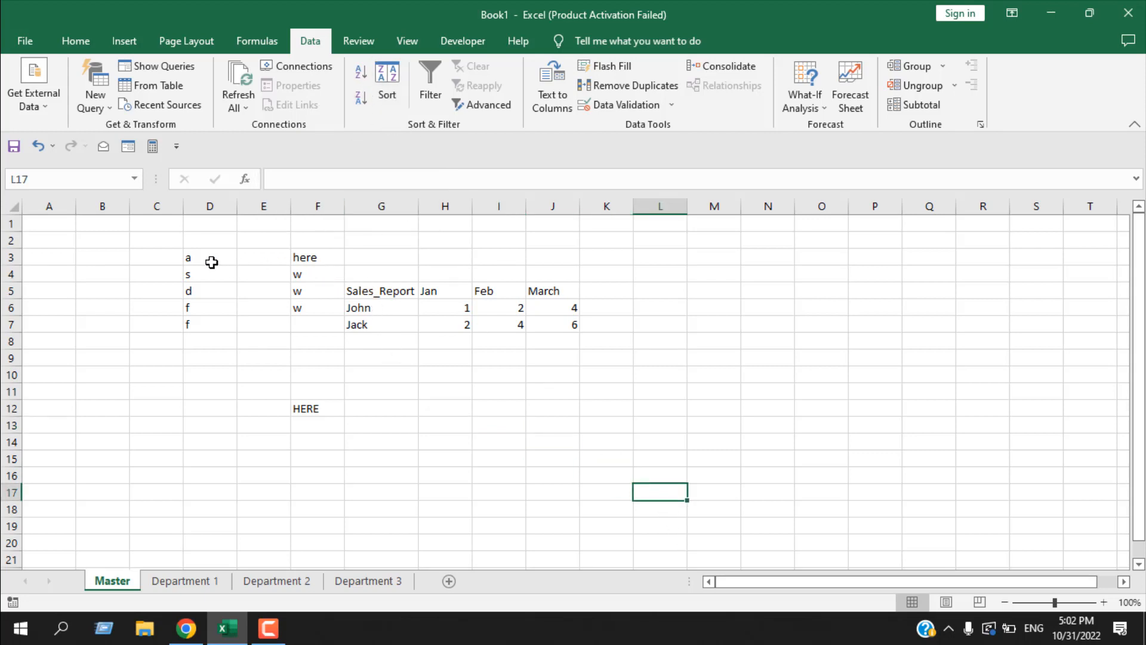
- Sort the list in D3:D7 from A to Z and then Z to A, and view the custom sort settings without applying them
left_click(211, 263)
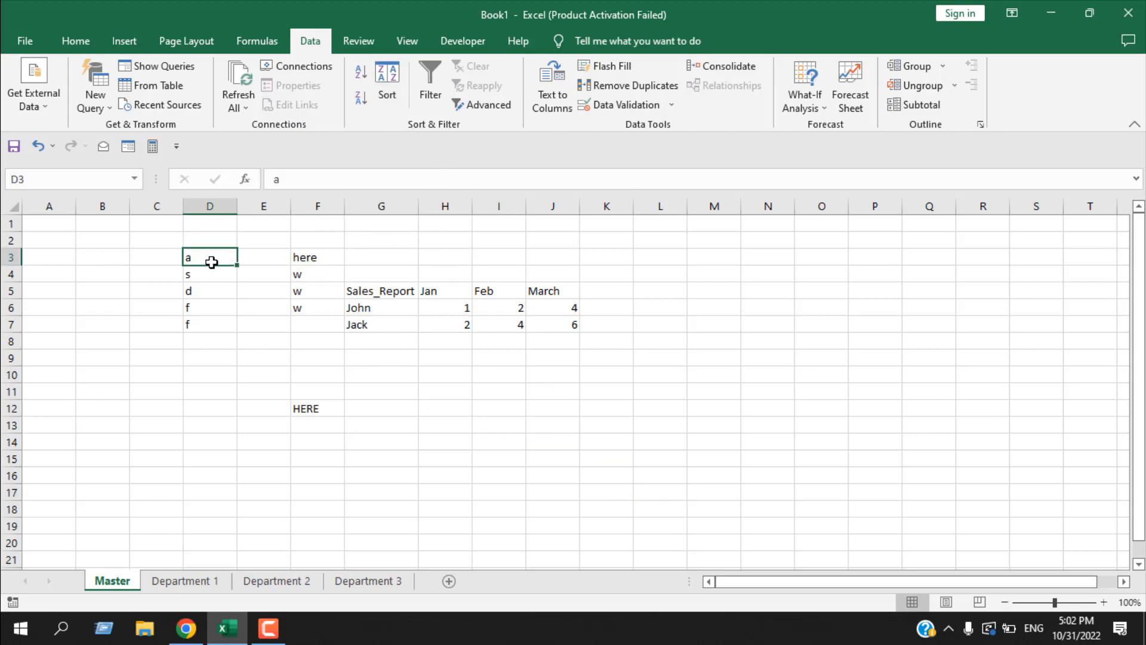
left_click(360, 84)
left_click(360, 99)
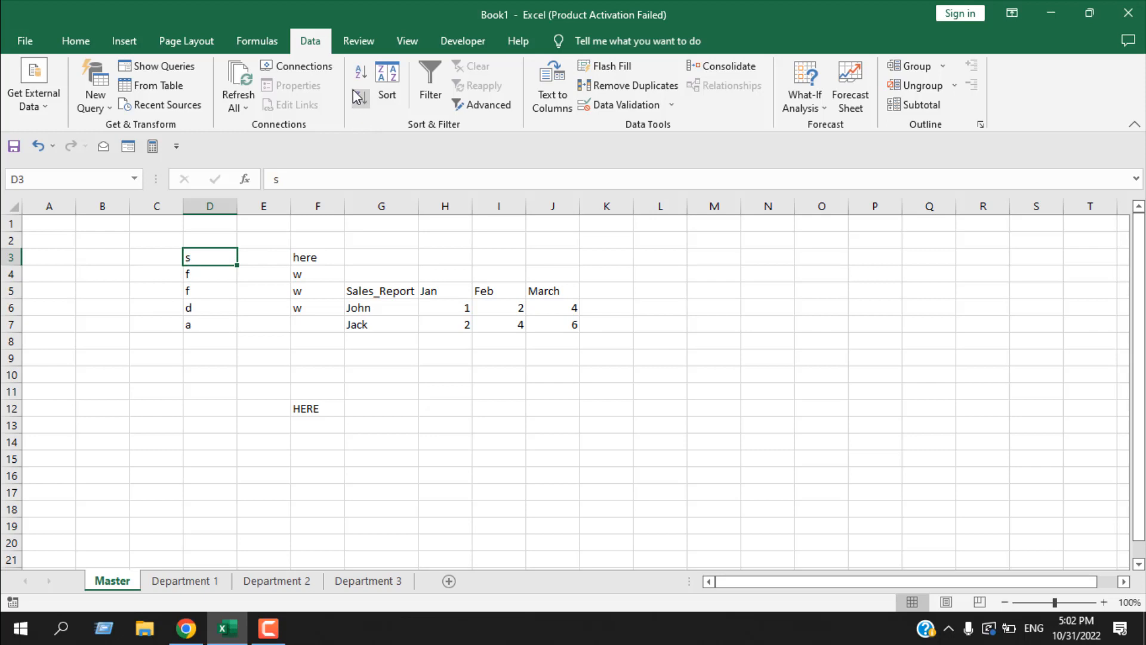
left_click(387, 90)
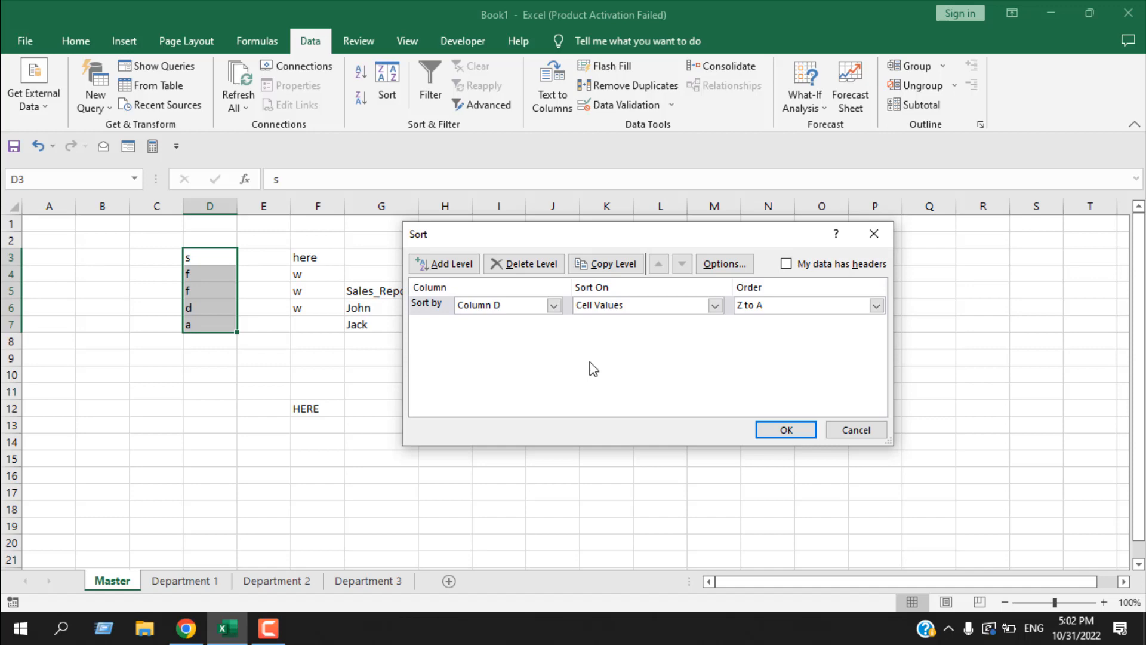
left_click(864, 429)
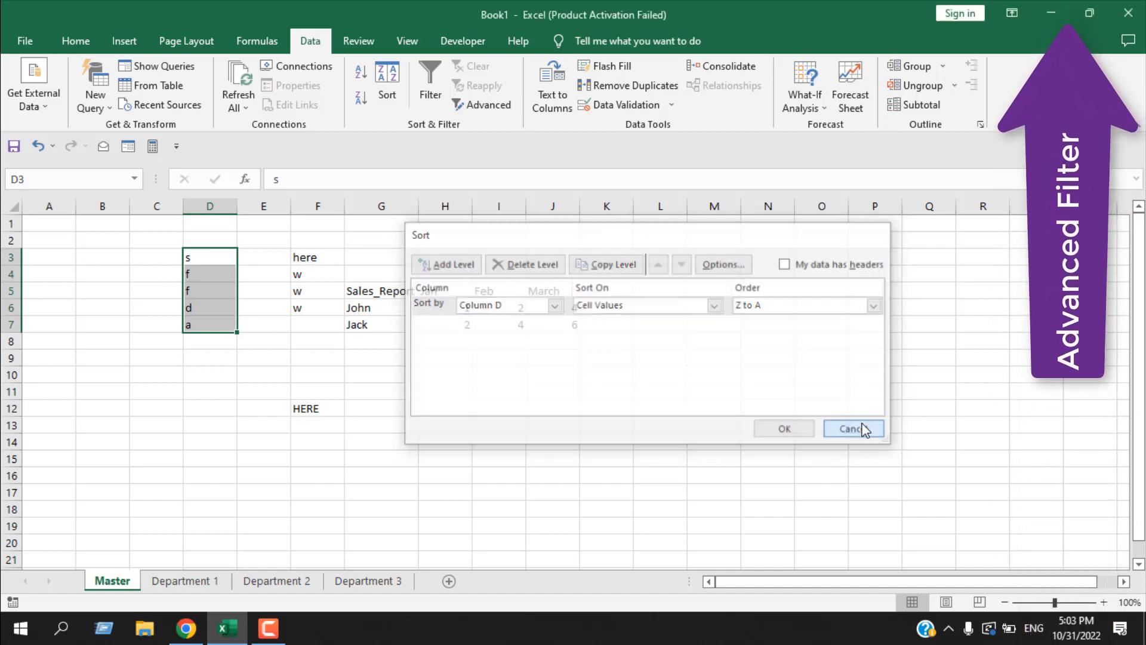
- Turn on filtering for the column D list, view its filter options, and turn filtering off again
left_click(432, 93)
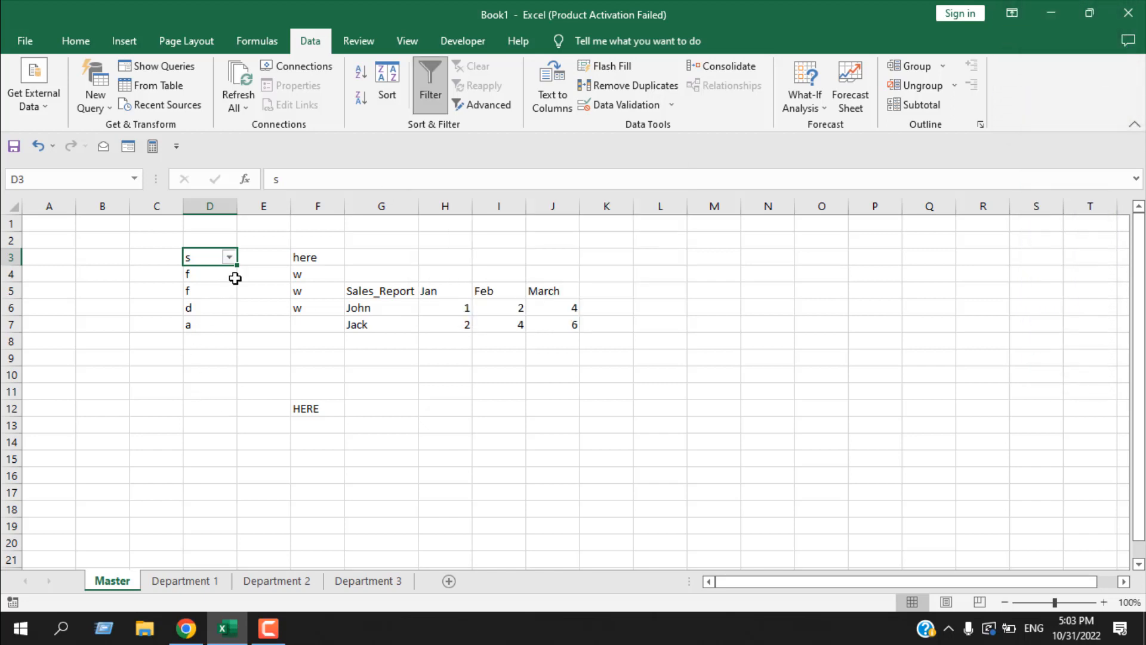
left_click(228, 258)
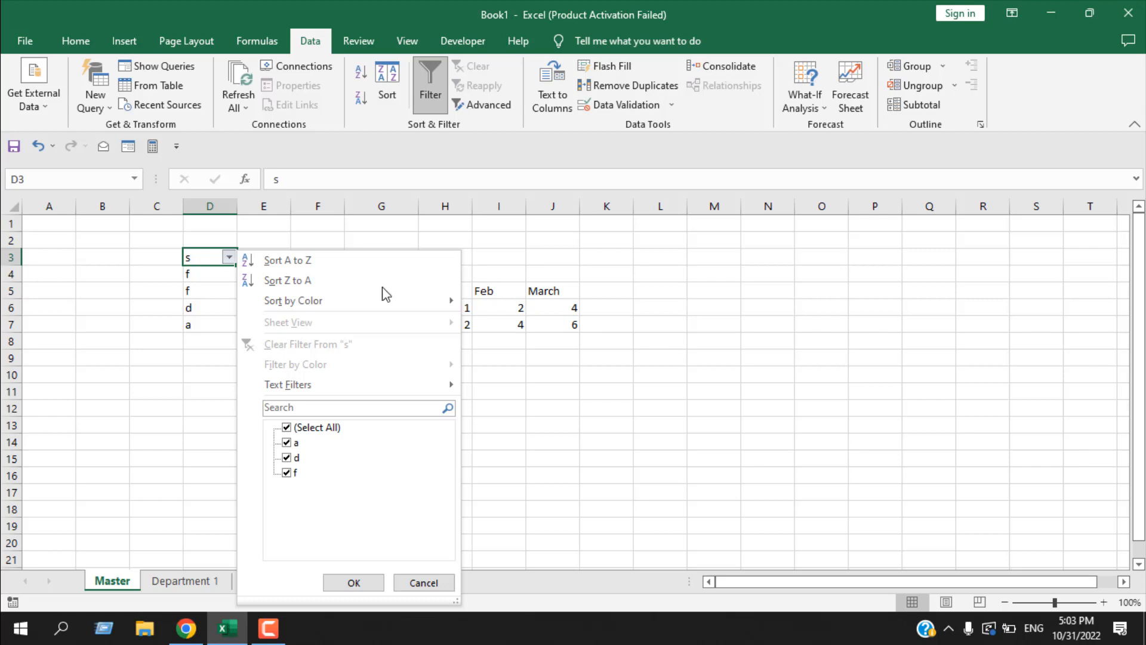
left_click(213, 258)
left_click(435, 77)
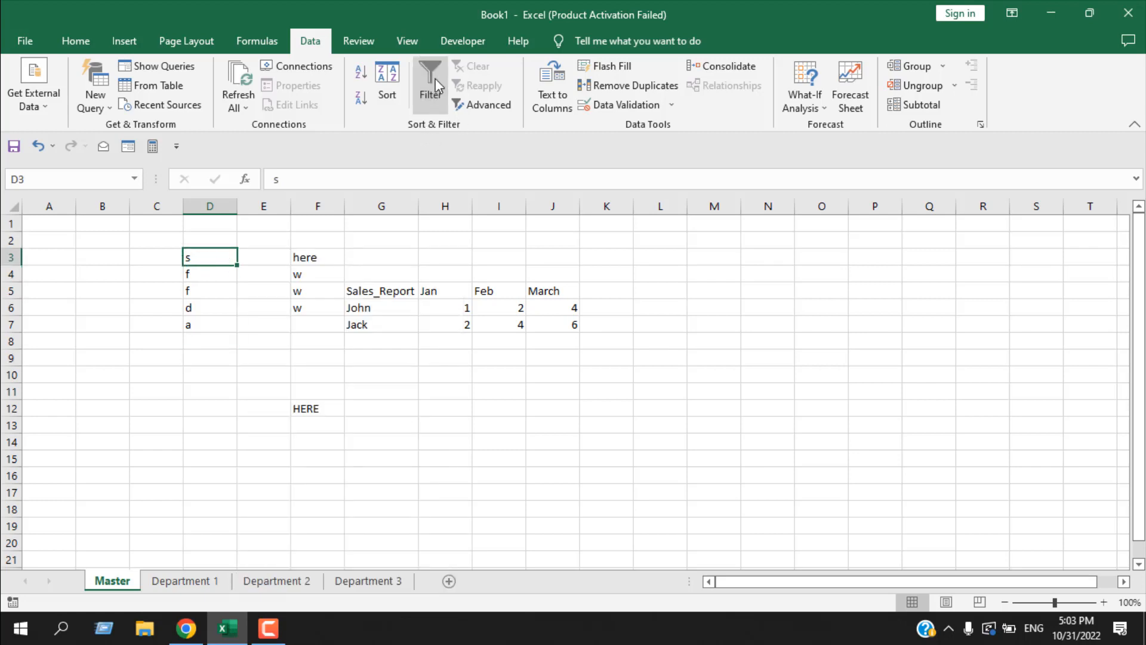
- Add filters to the header row G5:J5 and filter the Sales_Report column to only the person in row 6
left_click_drag(384, 291, 541, 290)
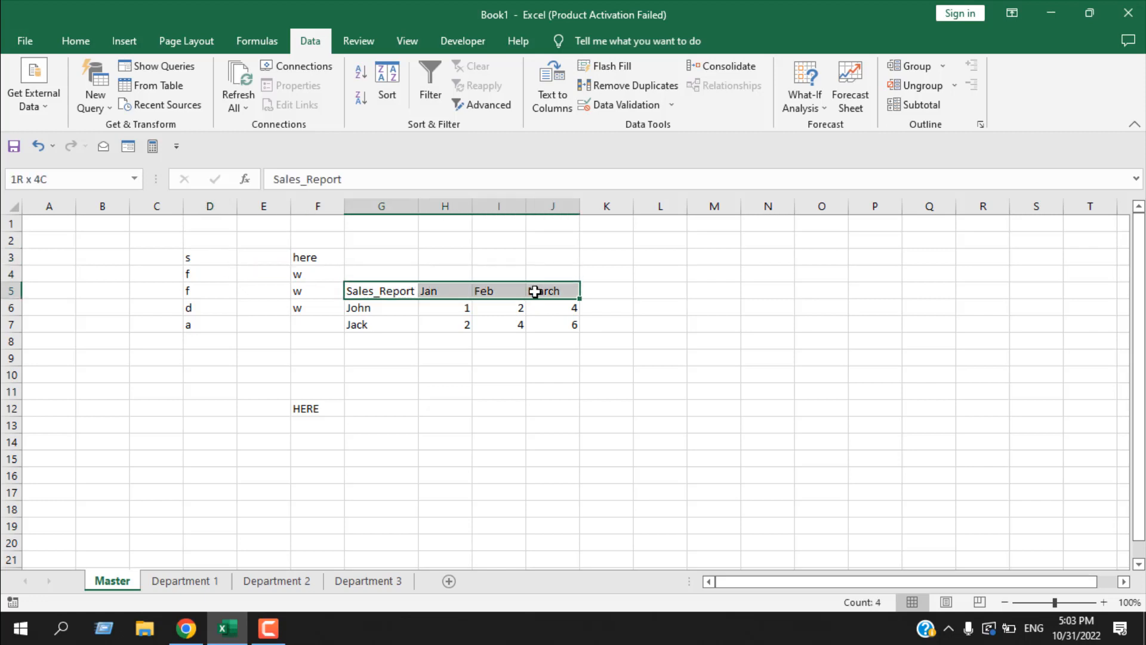
left_click(444, 88)
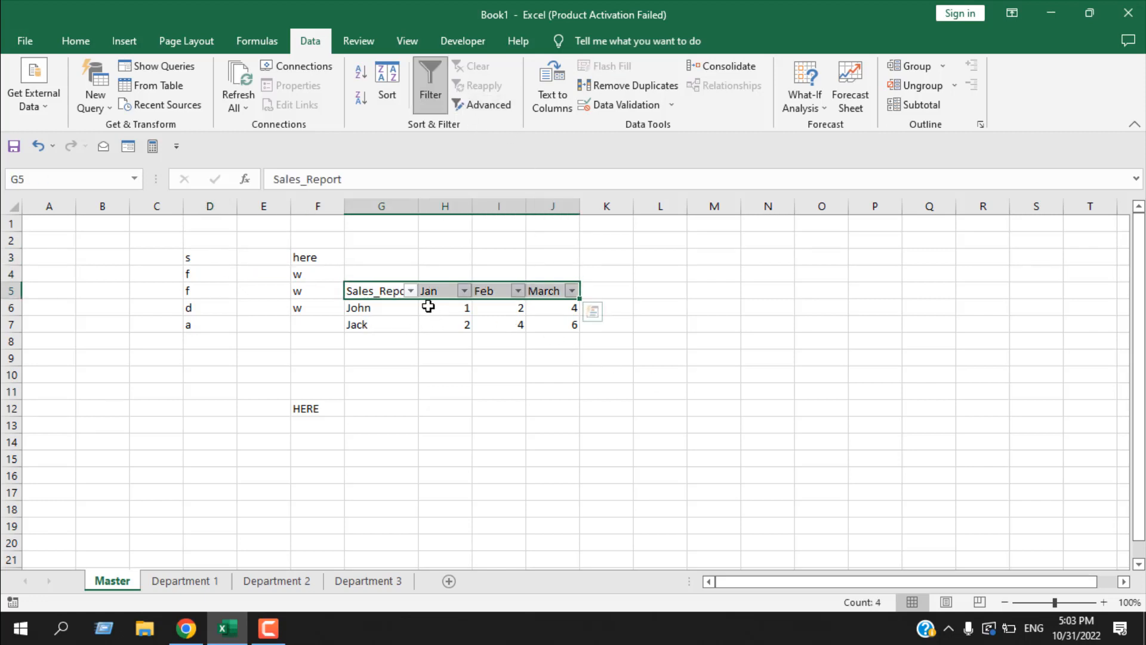
left_click(662, 352)
left_click(410, 291)
left_click(228, 446)
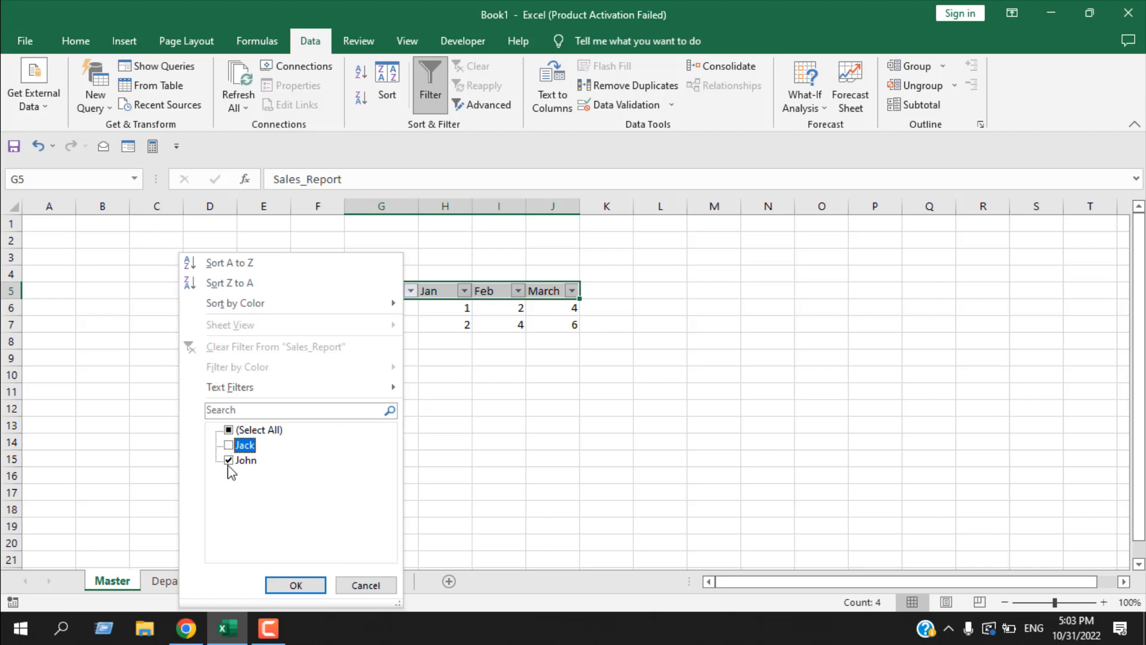
left_click(315, 582)
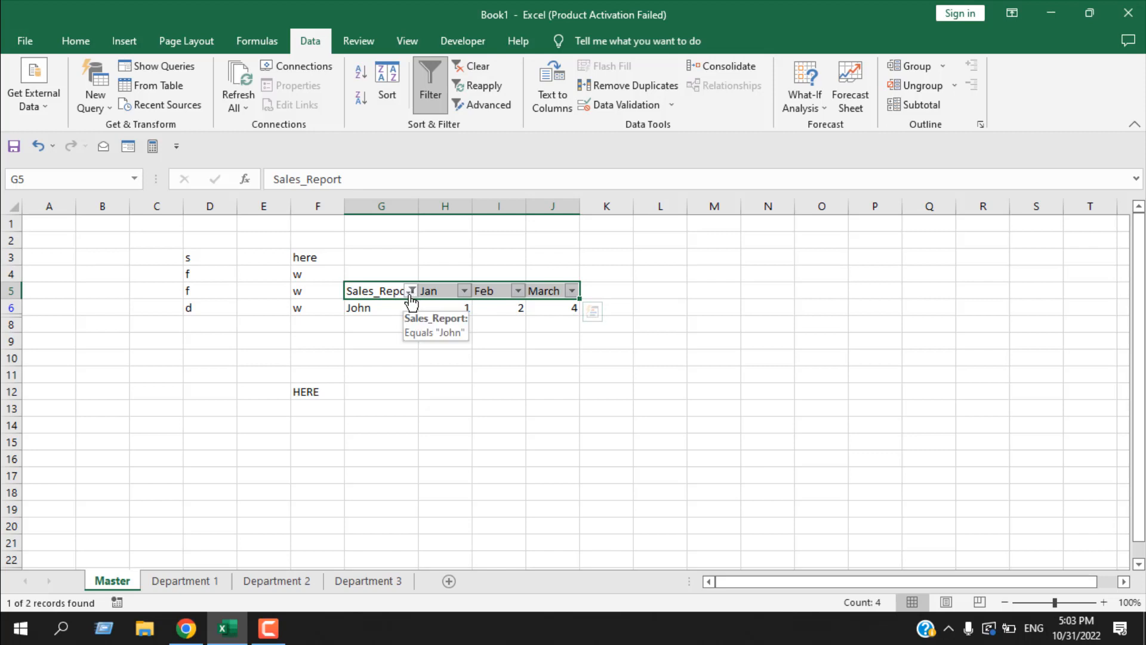
- Clear the Sales_Report filter and set it again to show only the person in row 6
left_click(471, 71)
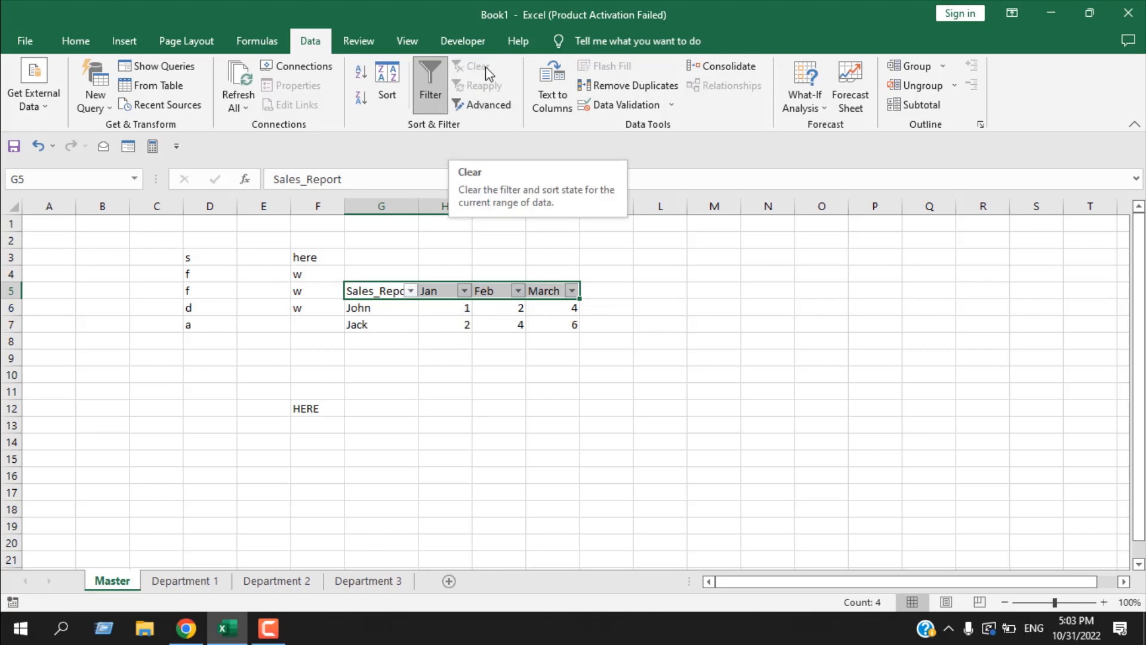
left_click(411, 291)
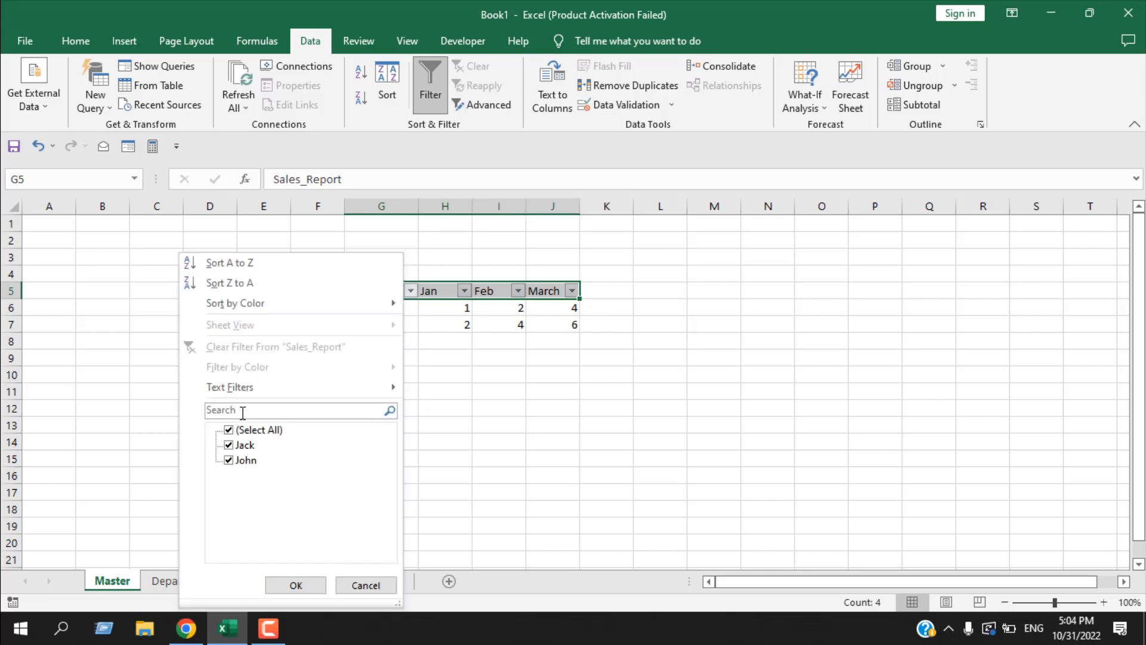
left_click(229, 445)
left_click(295, 585)
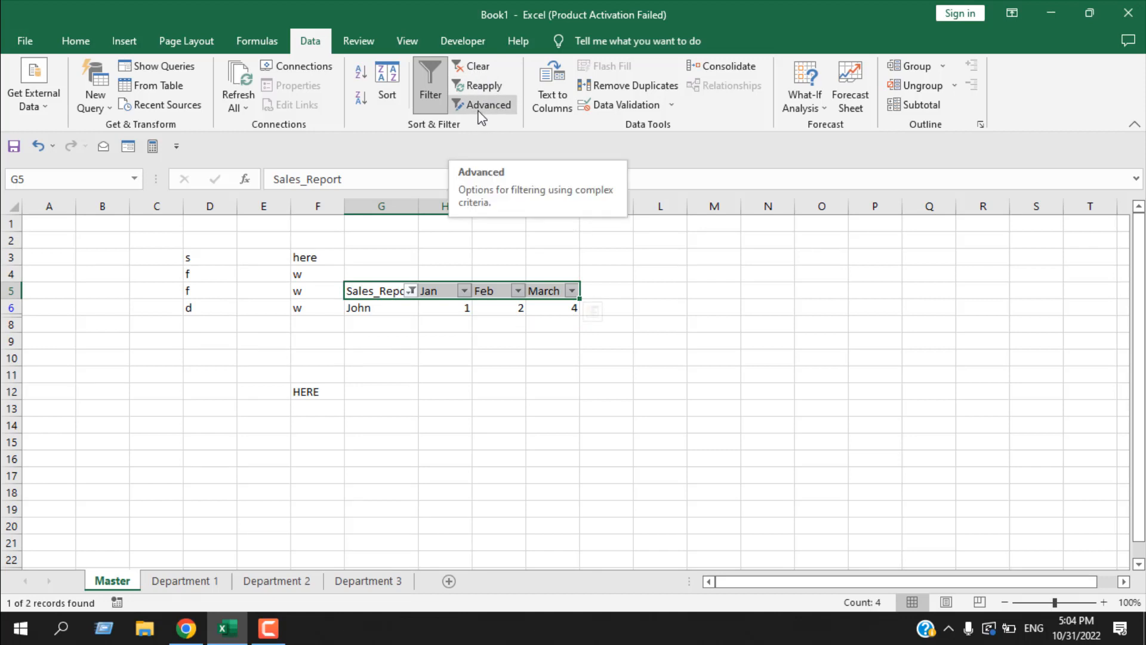
- Try the Advanced filter on the sales table and turn off filtering for the header row G5:J5
left_click(478, 113)
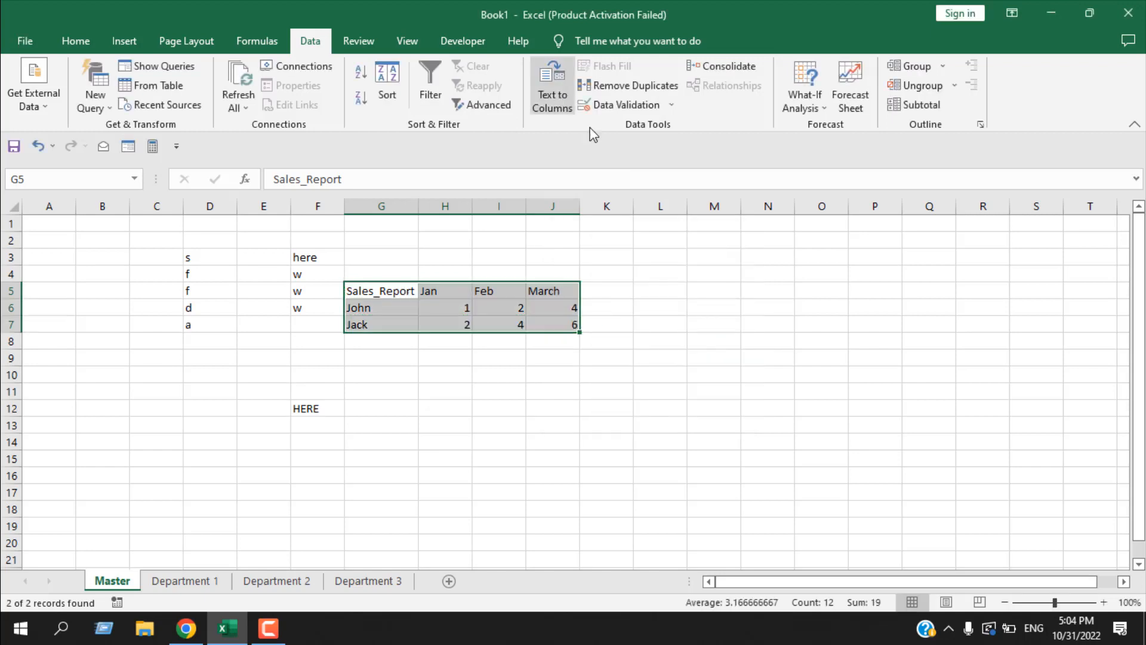
left_click(715, 358)
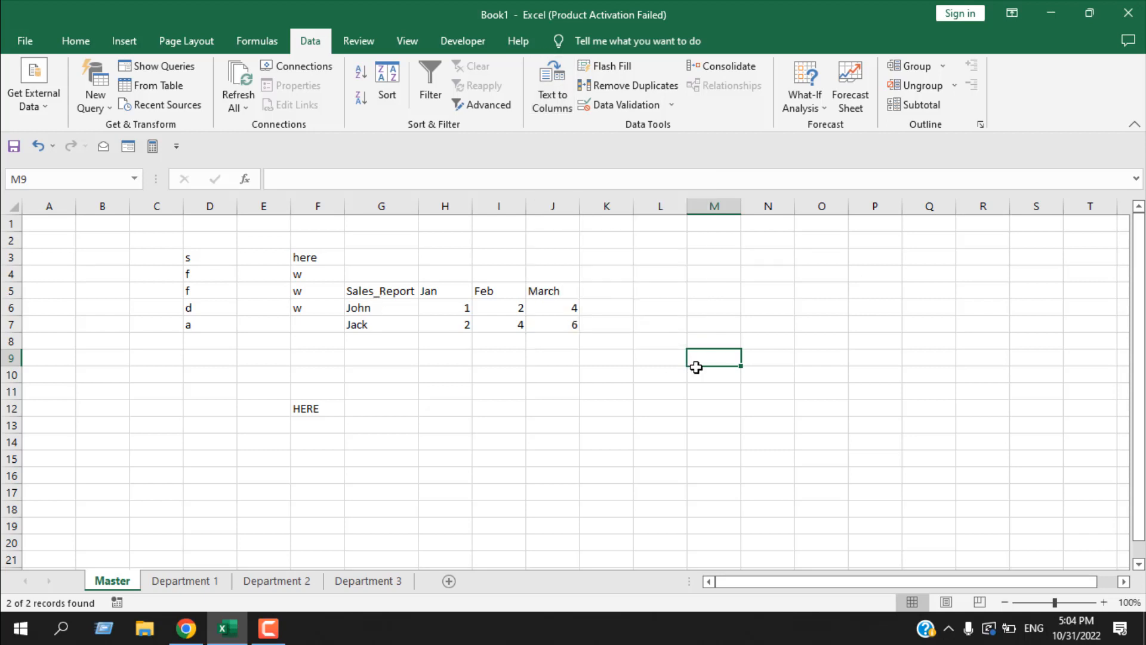
- Fill M5:M7 with the same first name followed by a space and the numbers 1, 2 and 3
left_click(691, 290)
type("john")
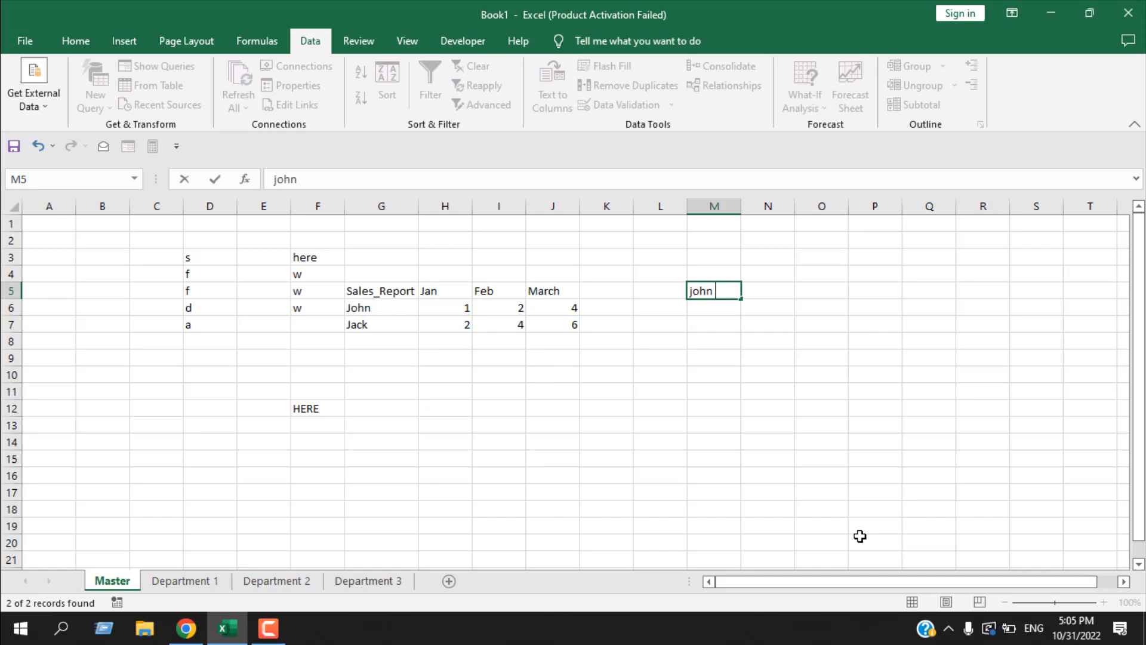
type(" 1")
key("Return")
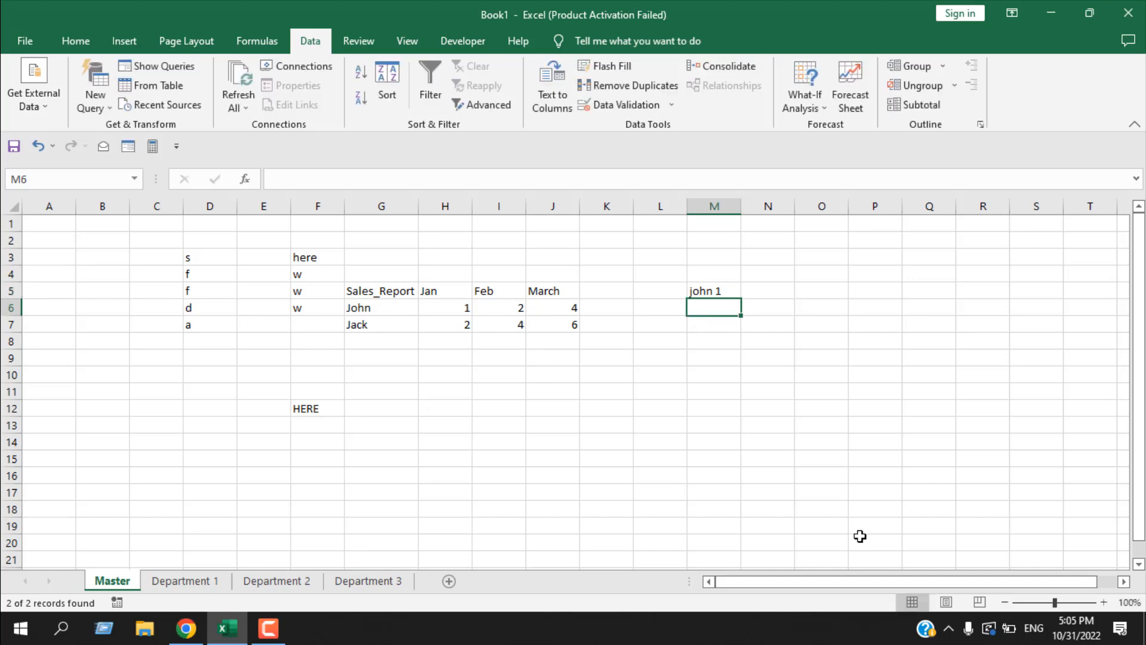
type("john 2")
key("Return")
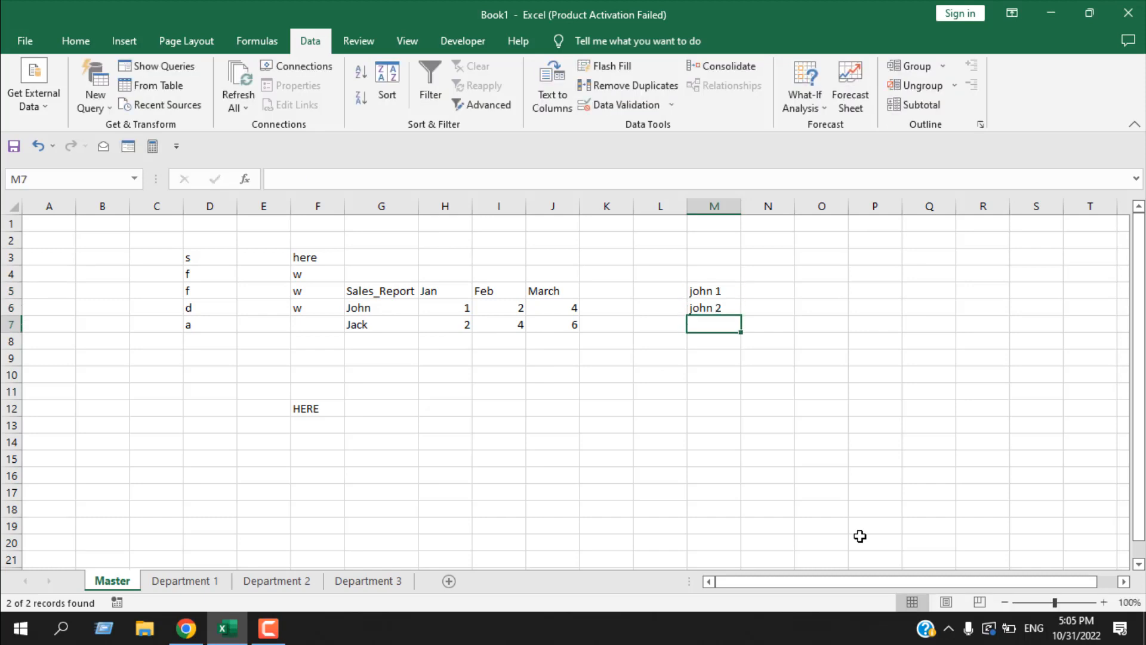
type("h")
key("BackSpace")
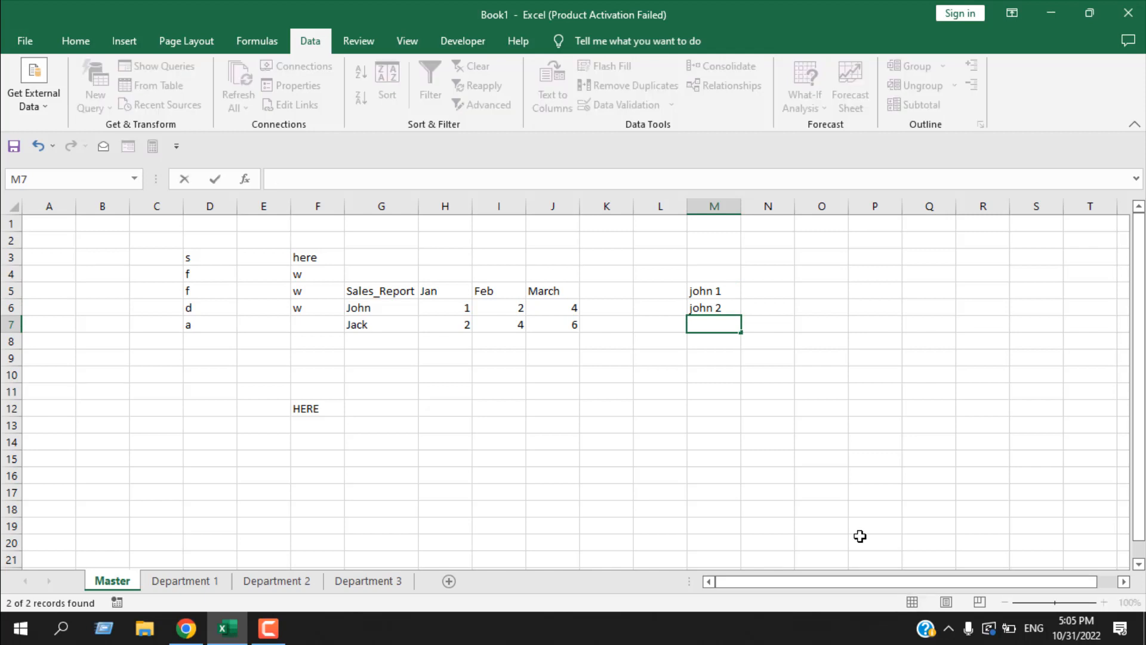
type("john 3")
key("Return")
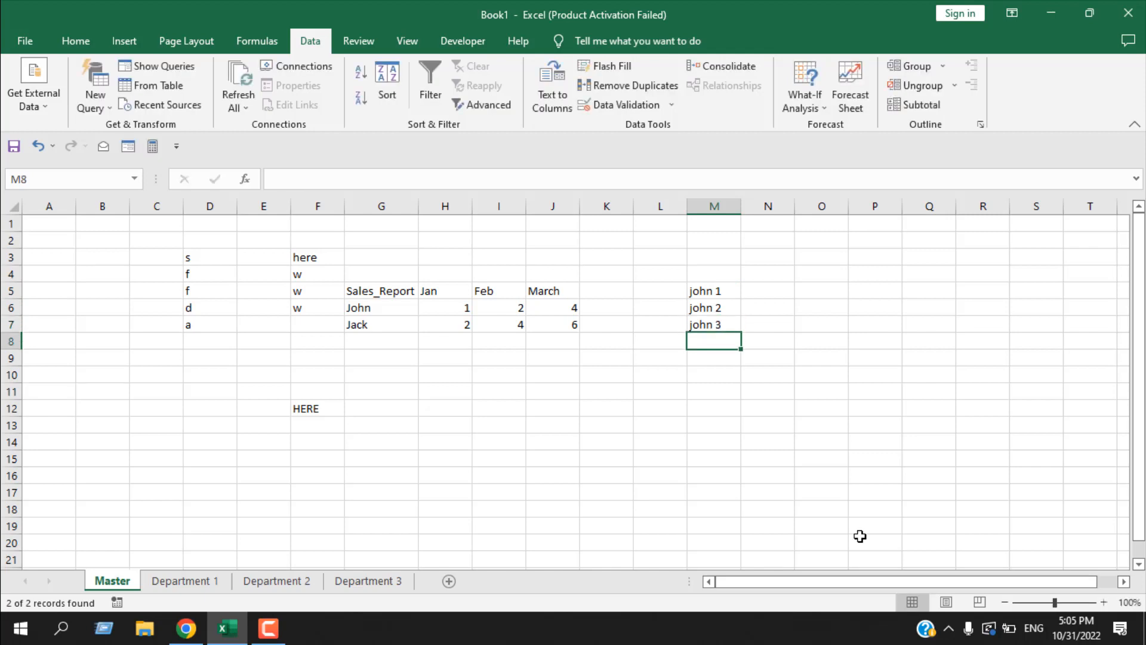
- Split M5:M7 into separate columns with Text to Columns, using Delimited data, only Space as delimiter, General format and destination $M$5
left_click_drag(728, 293, 736, 323)
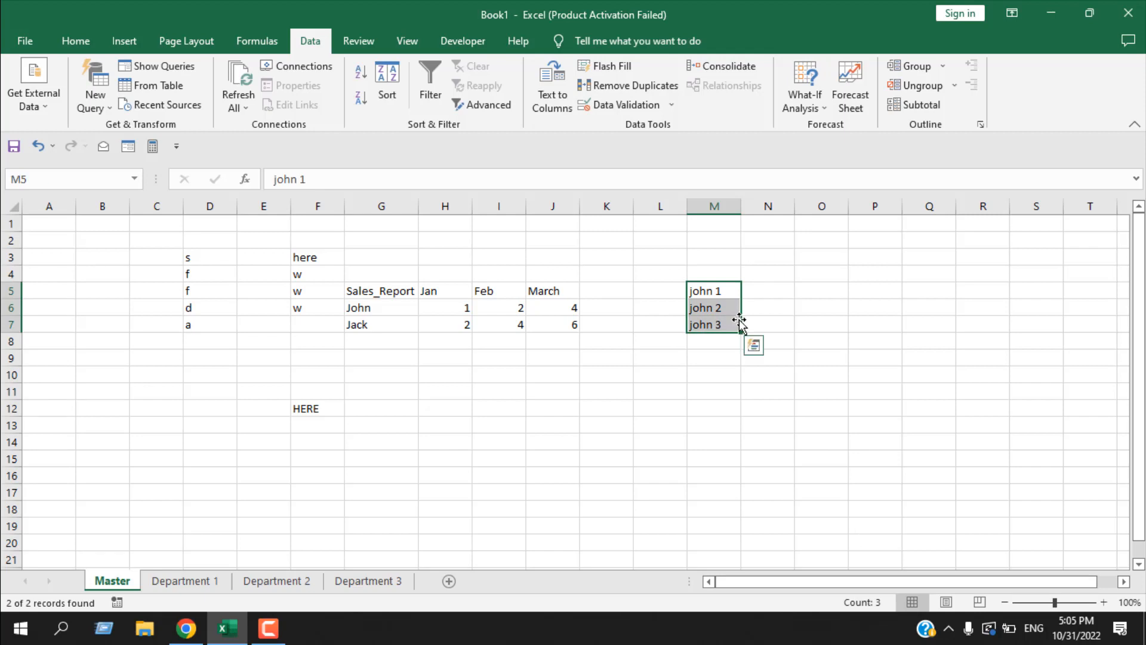
left_click(550, 100)
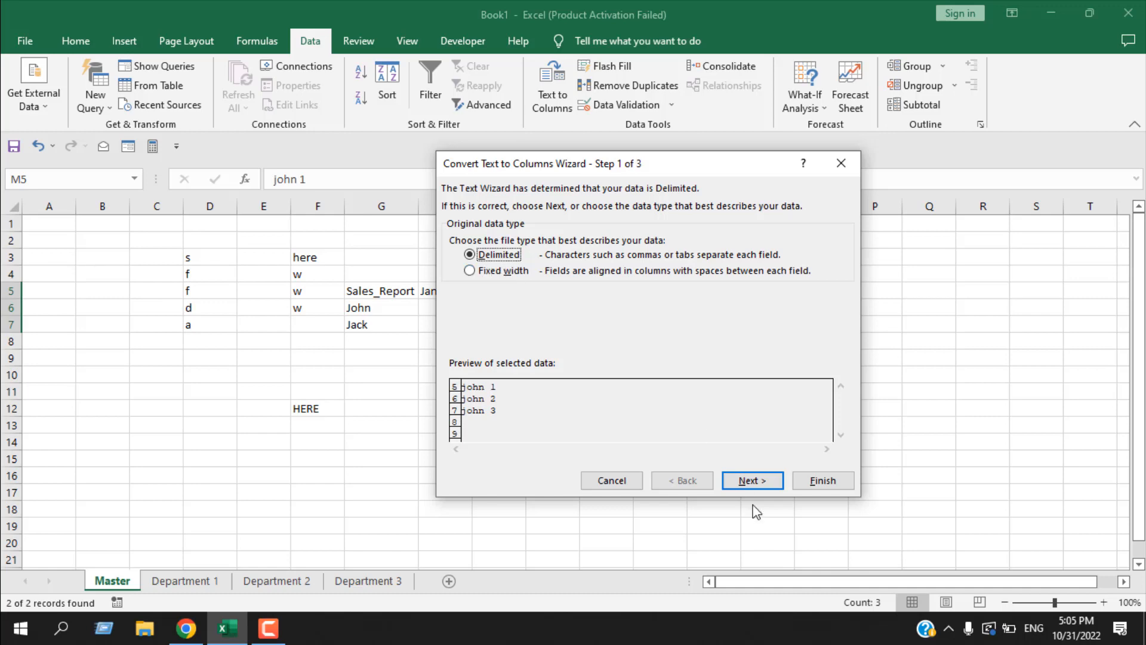
left_click(753, 484)
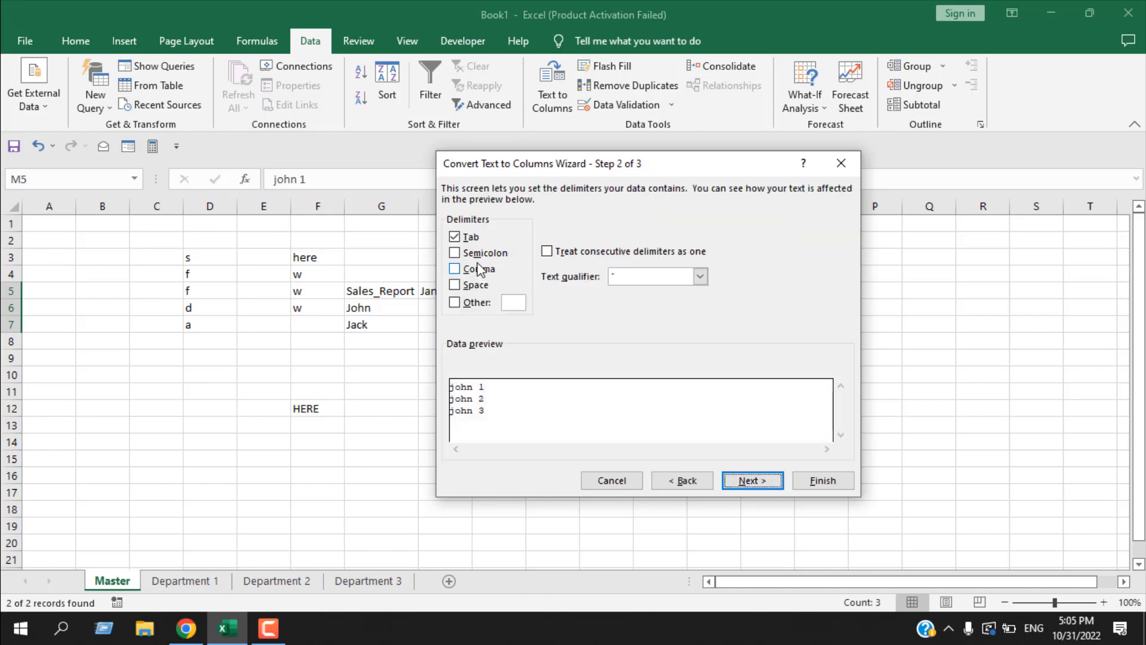
left_click(455, 286)
left_click(456, 237)
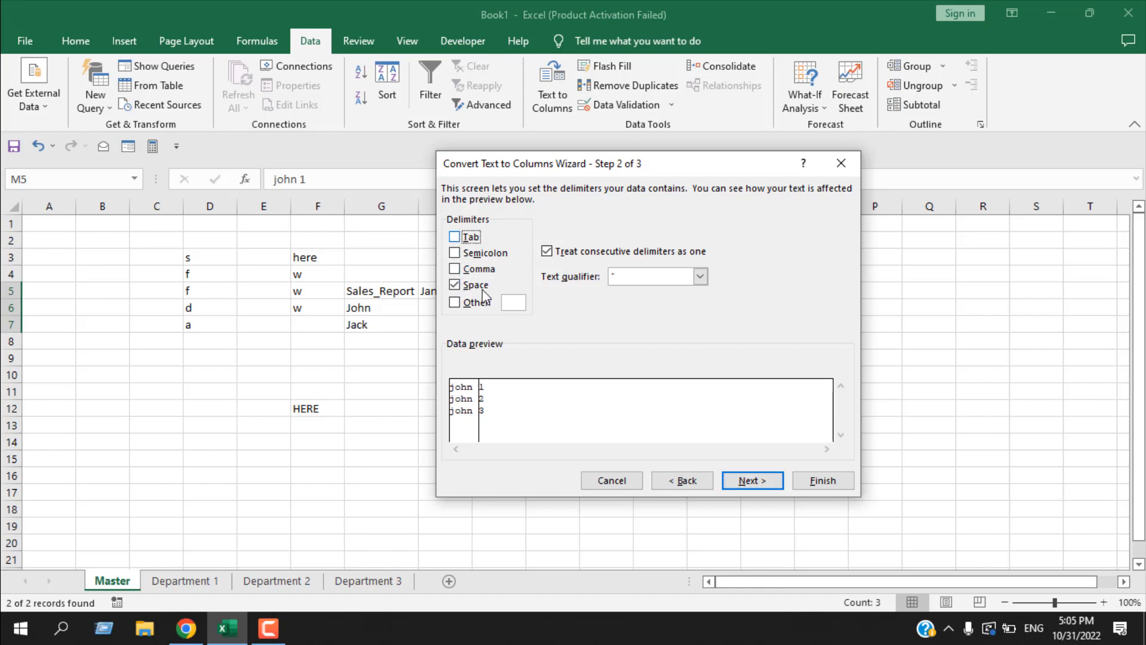
left_click(751, 481)
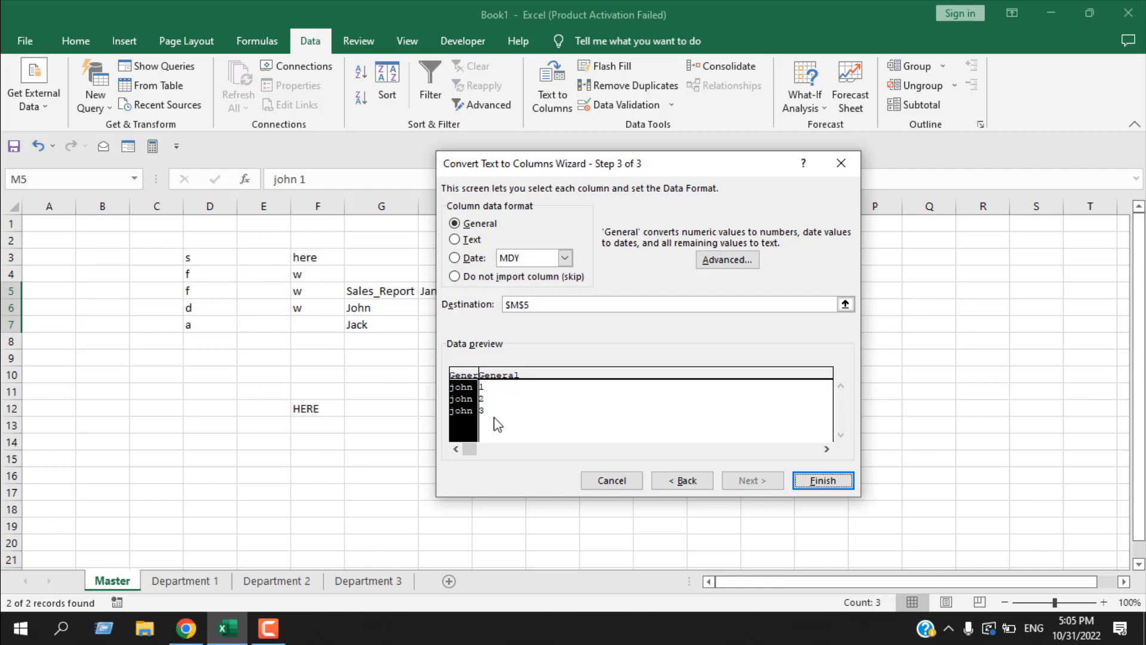
left_click(825, 482)
- Check the split names and numbers in columns M and N and clear them from M5:N7
left_click(729, 294)
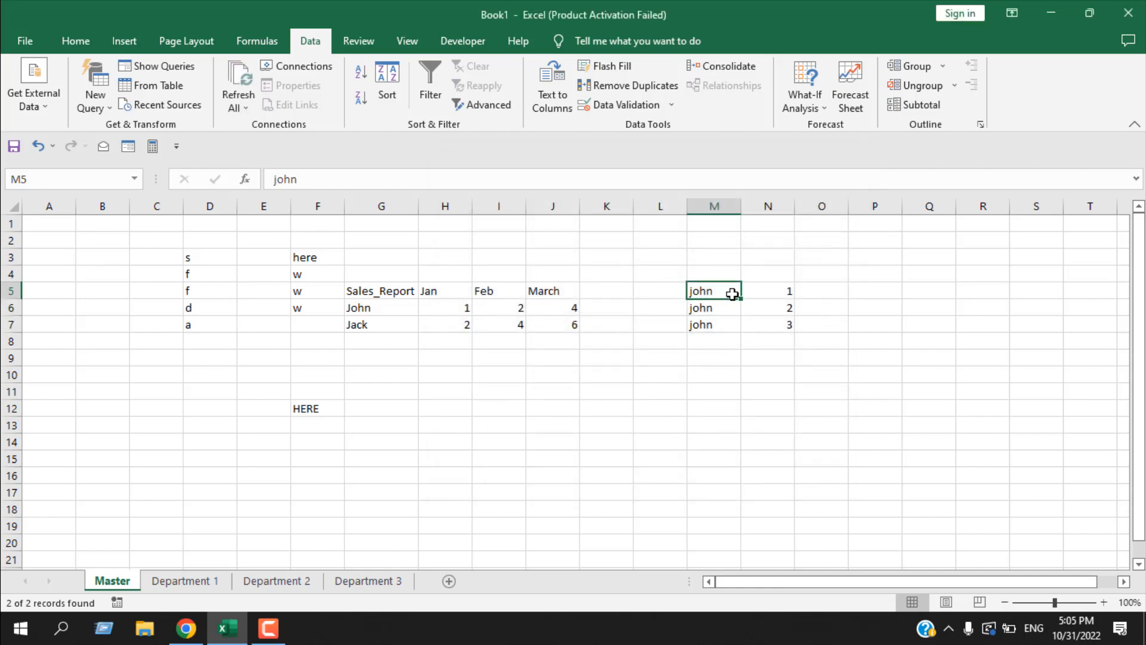
left_click(772, 295)
left_click_drag(710, 292, 717, 328)
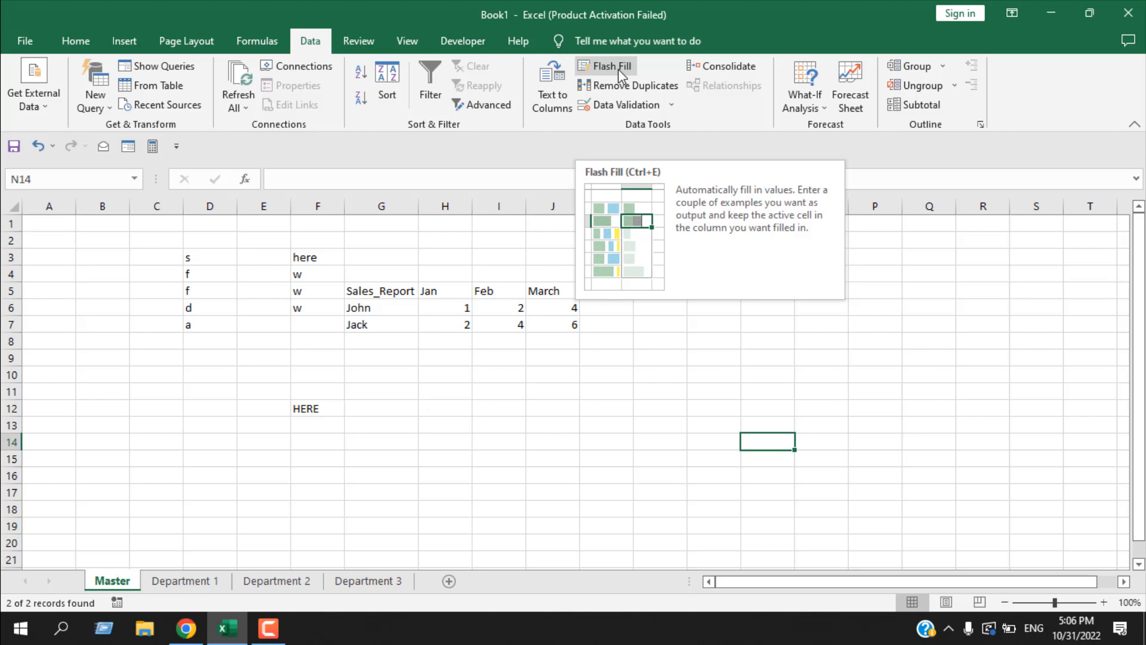
left_click(681, 365)
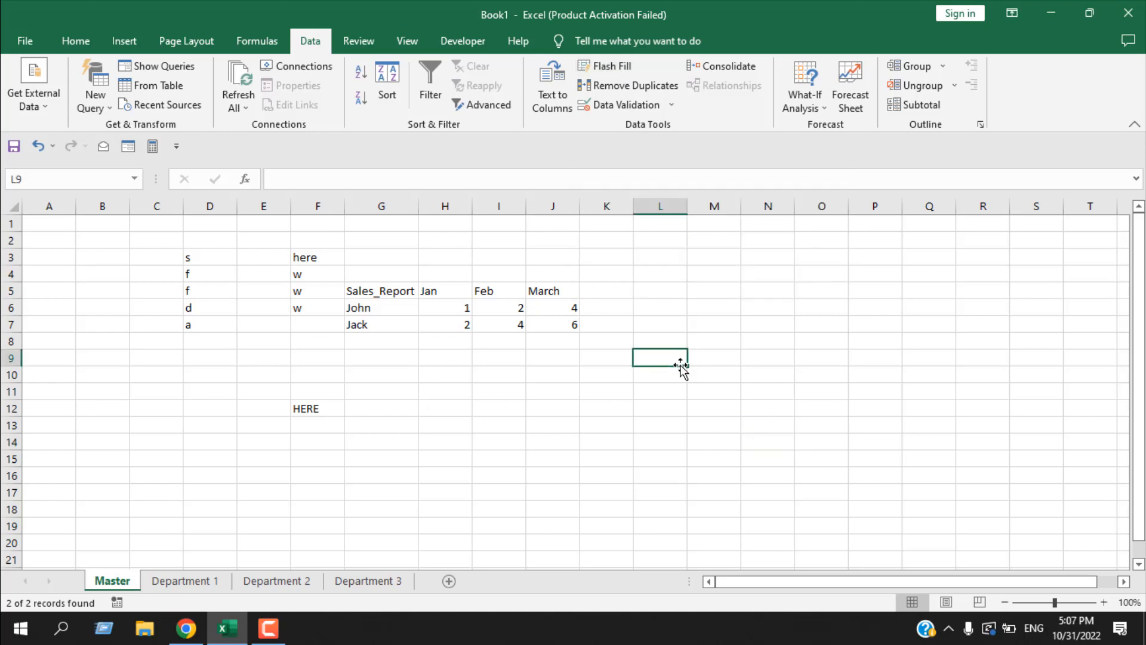
left_click(704, 277)
left_click_drag(705, 280, 732, 464)
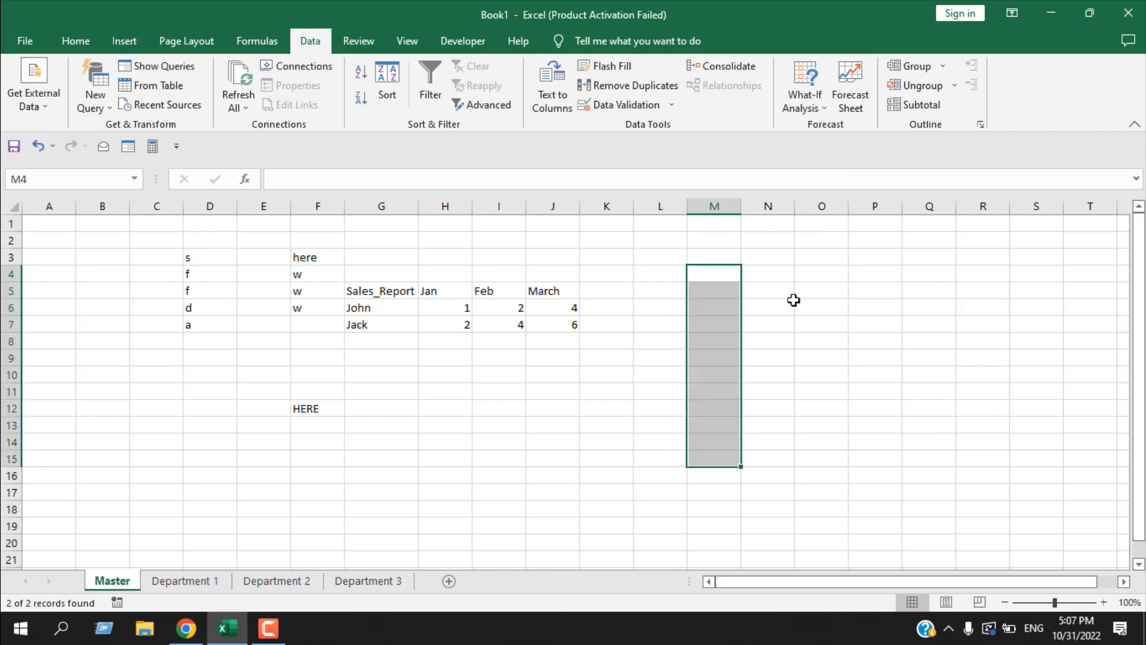
left_click_drag(775, 273, 758, 435)
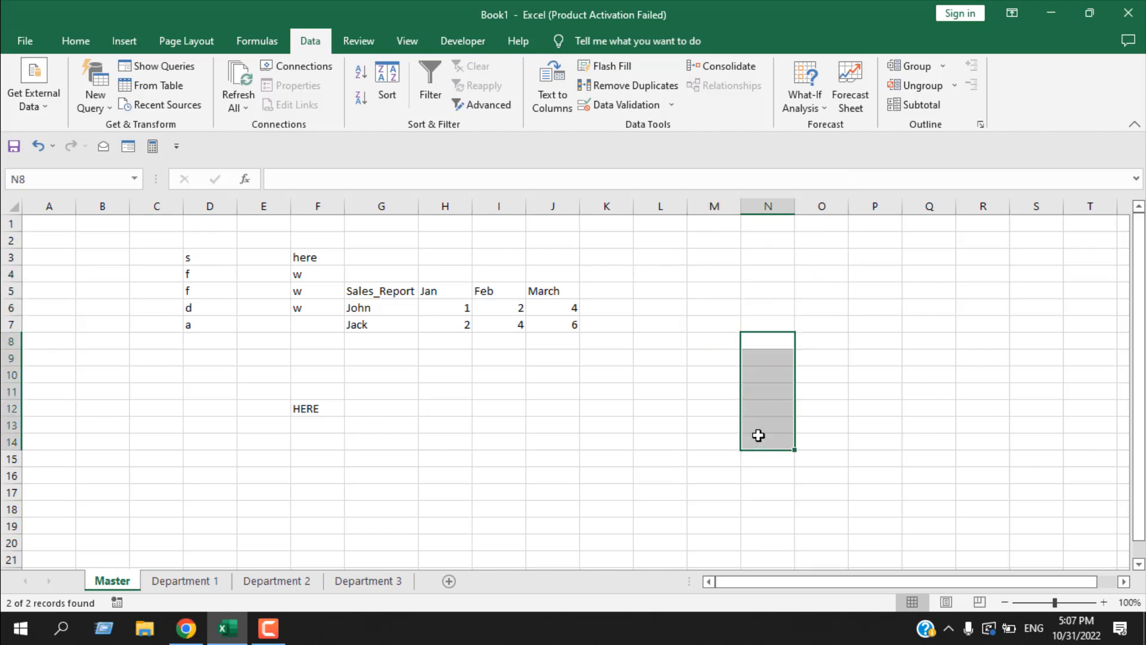
left_click(758, 435)
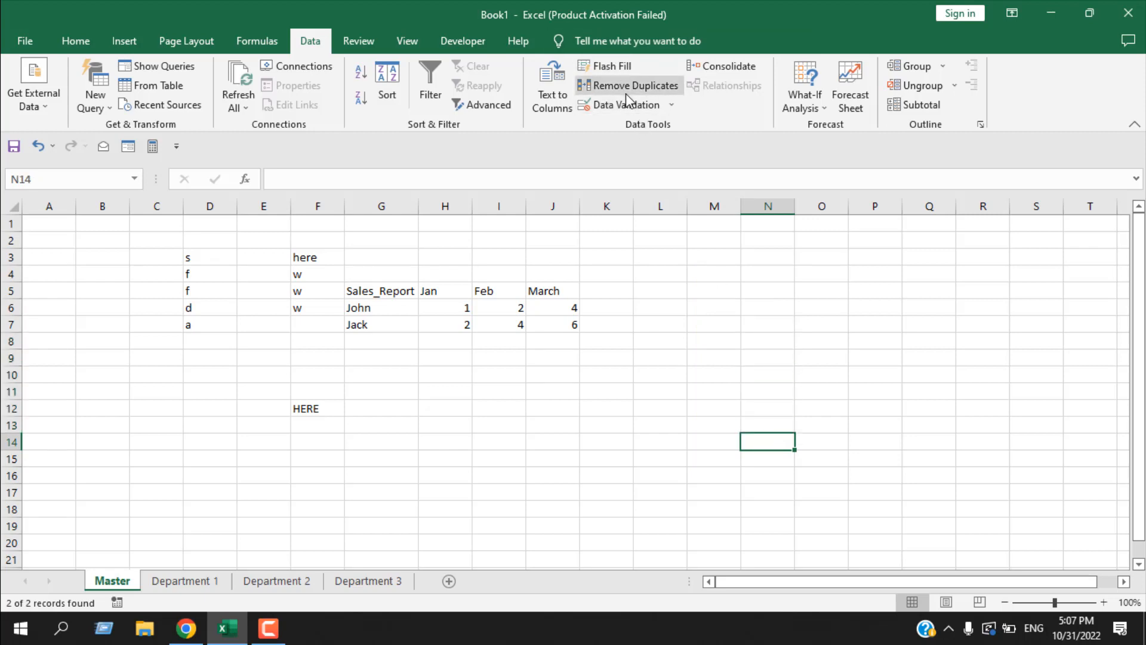
- Enter the values 1, 1, 1, 2, 2, 2, 2 down cells F14:F20
left_click(323, 447)
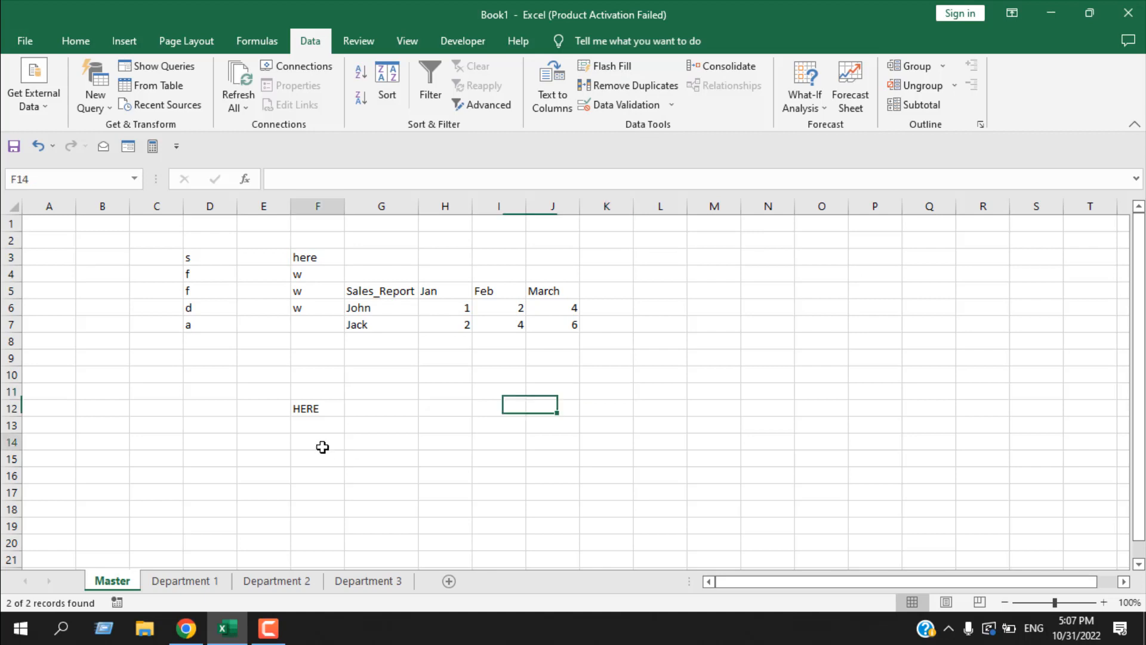
type("1")
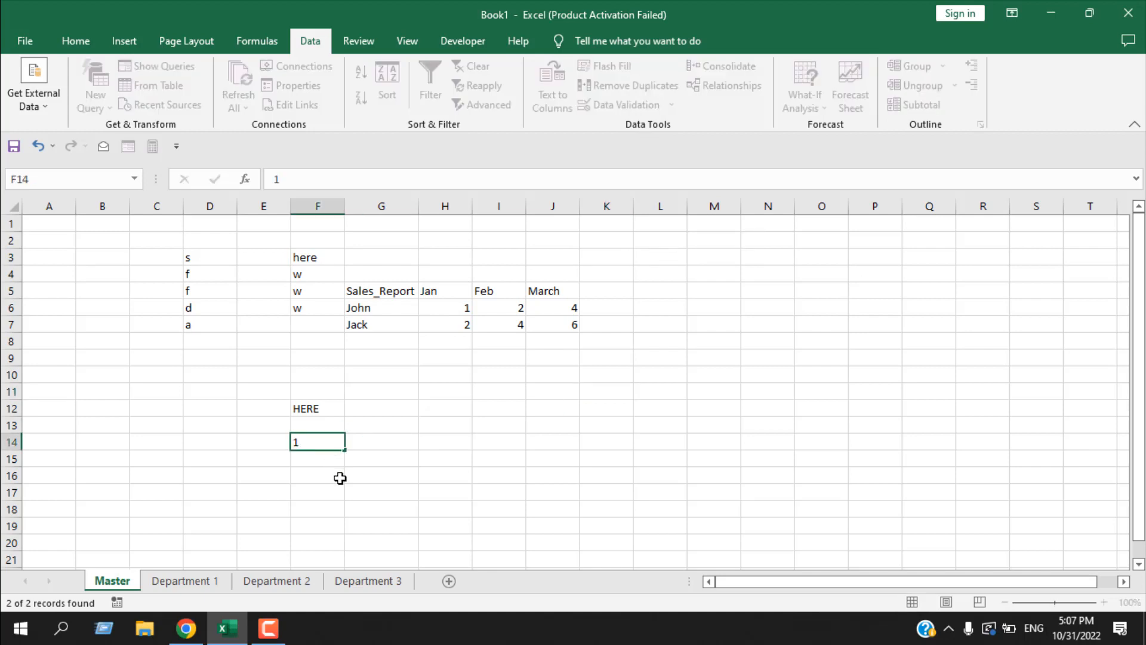
key("Return")
type("1")
key("Return")
type("1")
key("Return")
type("2")
key("Return")
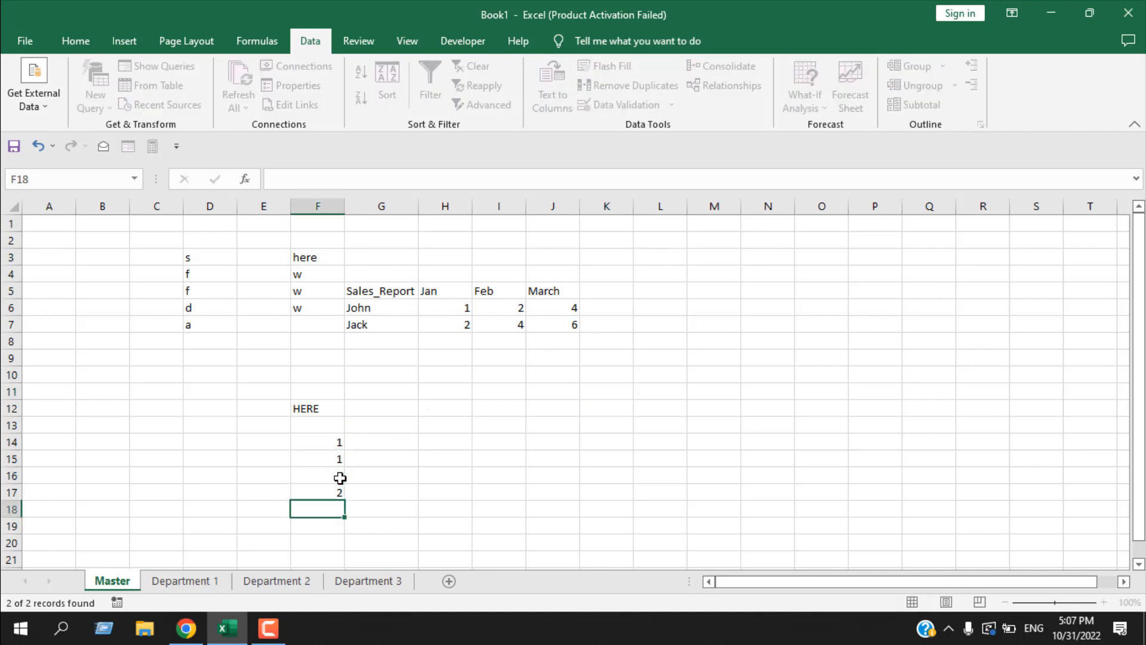
type("2")
key("Return")
type("2")
key("Return")
type("2")
left_click(549, 477)
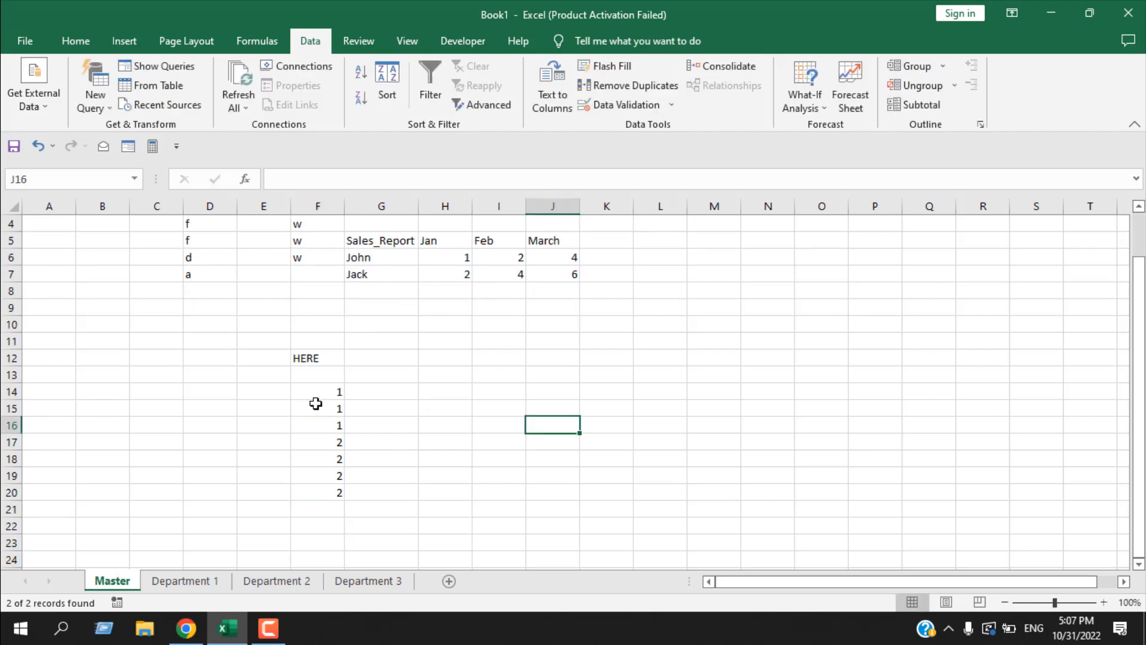
- Remove the duplicate values from F14:F20, checking Column F without headers
left_click_drag(310, 394, 323, 493)
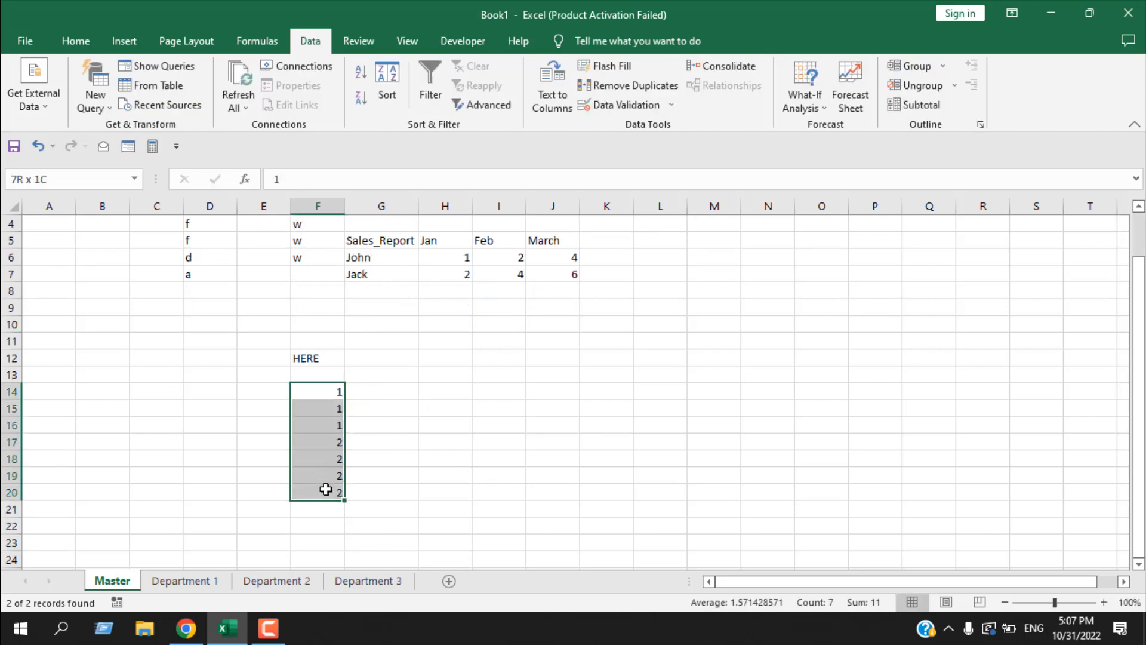
left_click(649, 86)
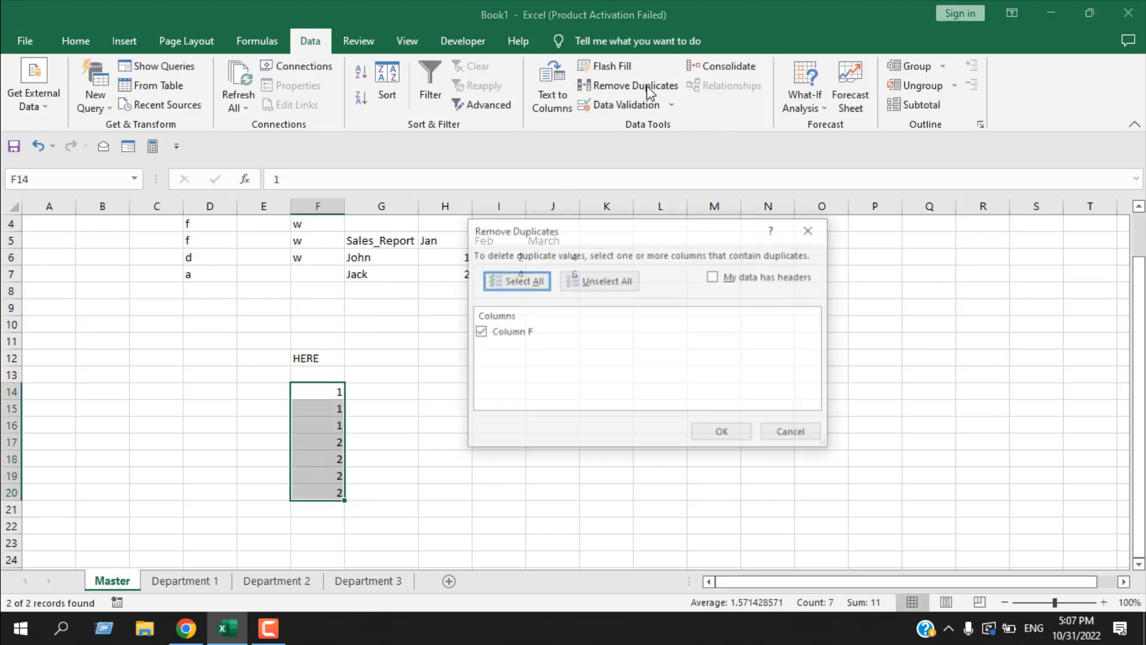
left_click(721, 432)
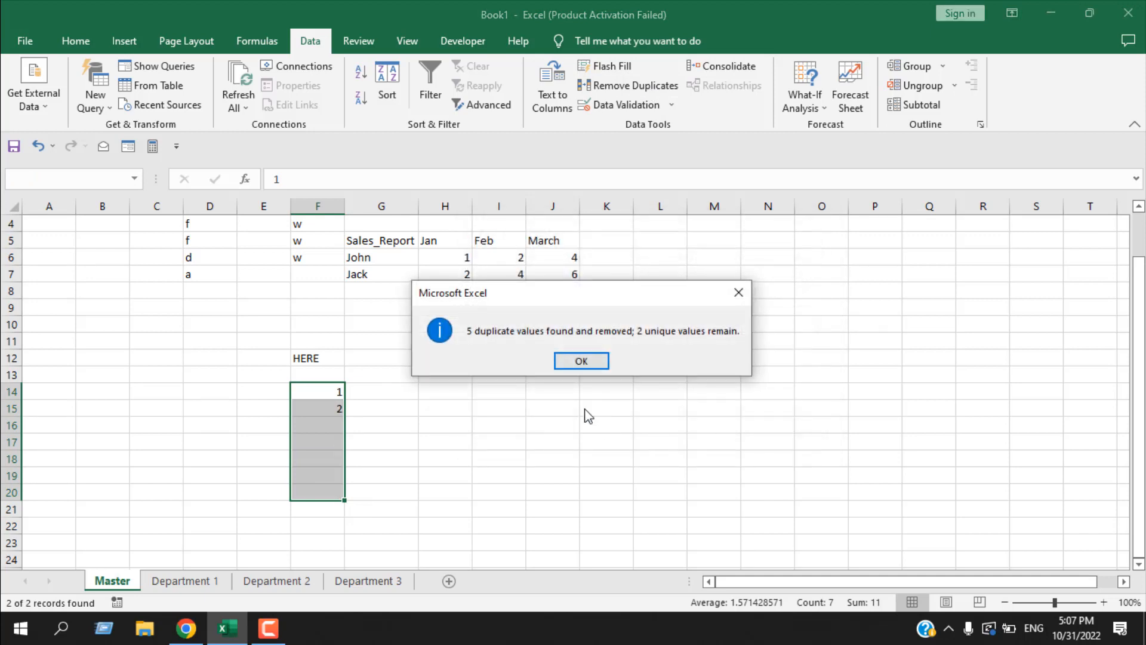
left_click(581, 359)
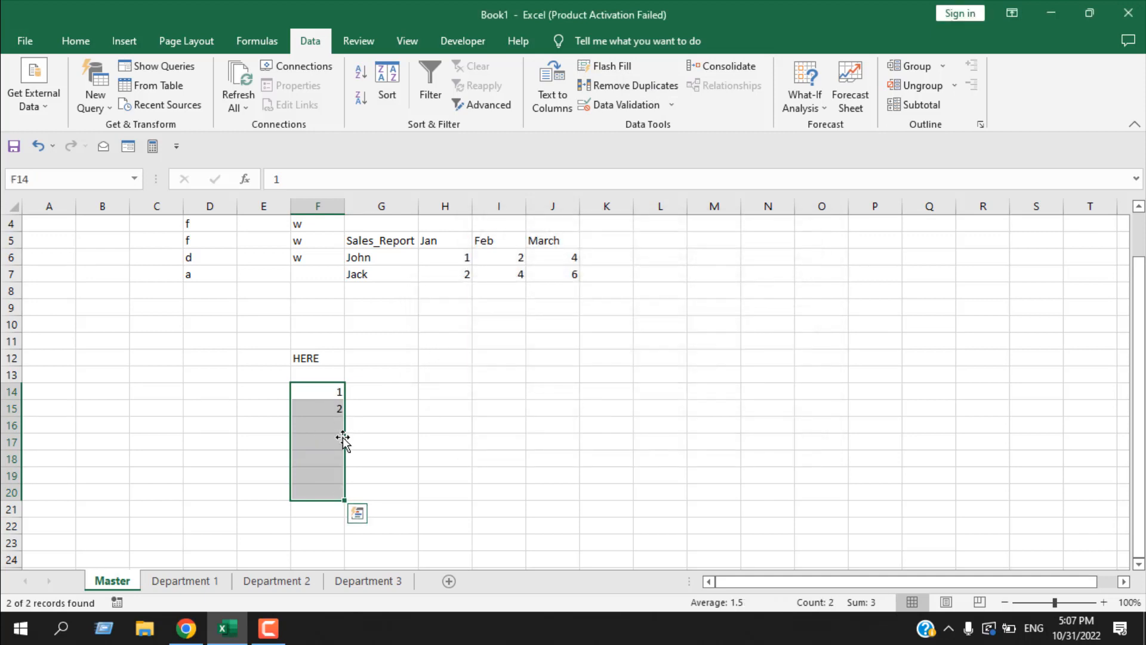
- Select the empty cell H16 and open the Data Validation options
left_click(423, 425)
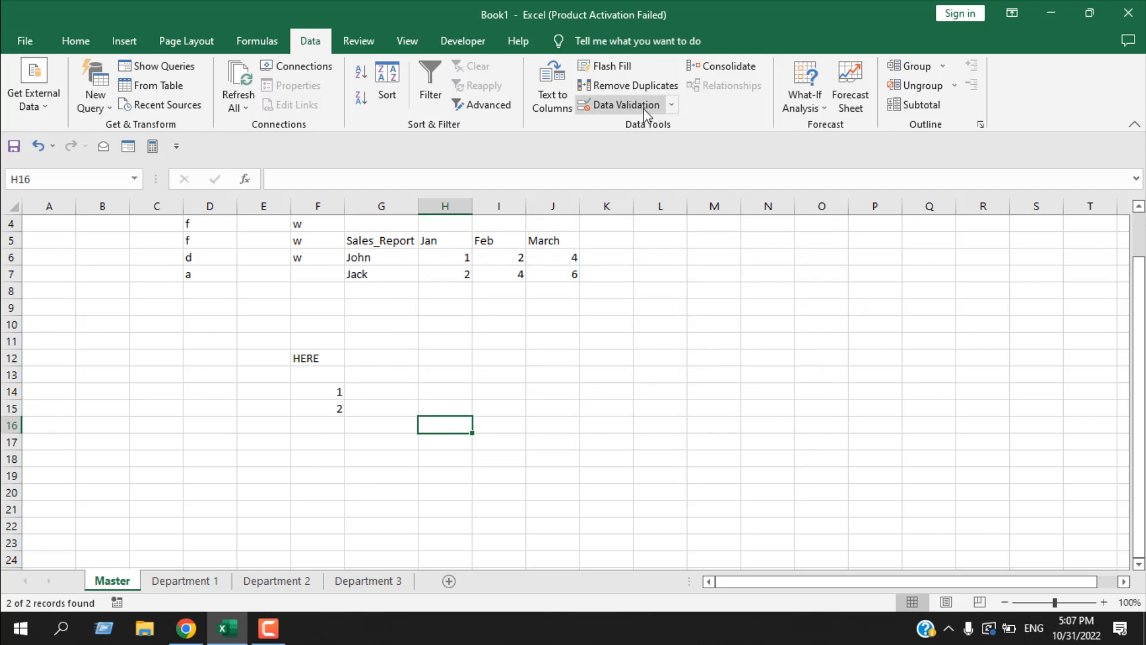
left_click(671, 107)
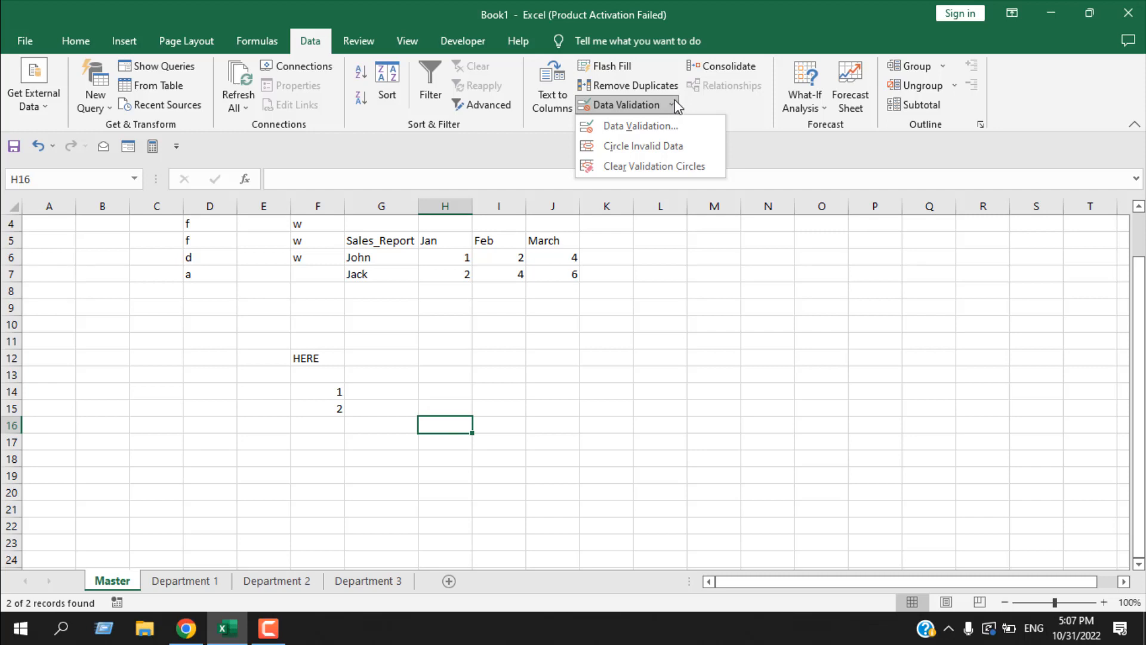
- Copy the sales table G5:J7 from the Master sheet and paste it at A1 on the grouped Department 1, 2 and 3 sheets
left_click(674, 106)
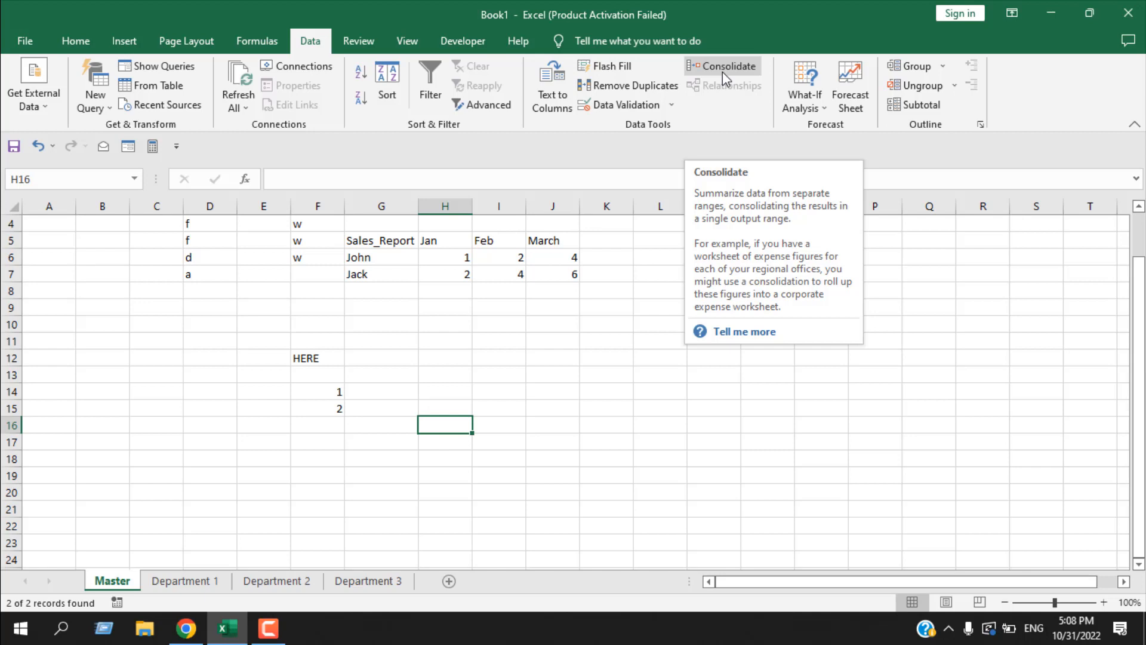
left_click(553, 476)
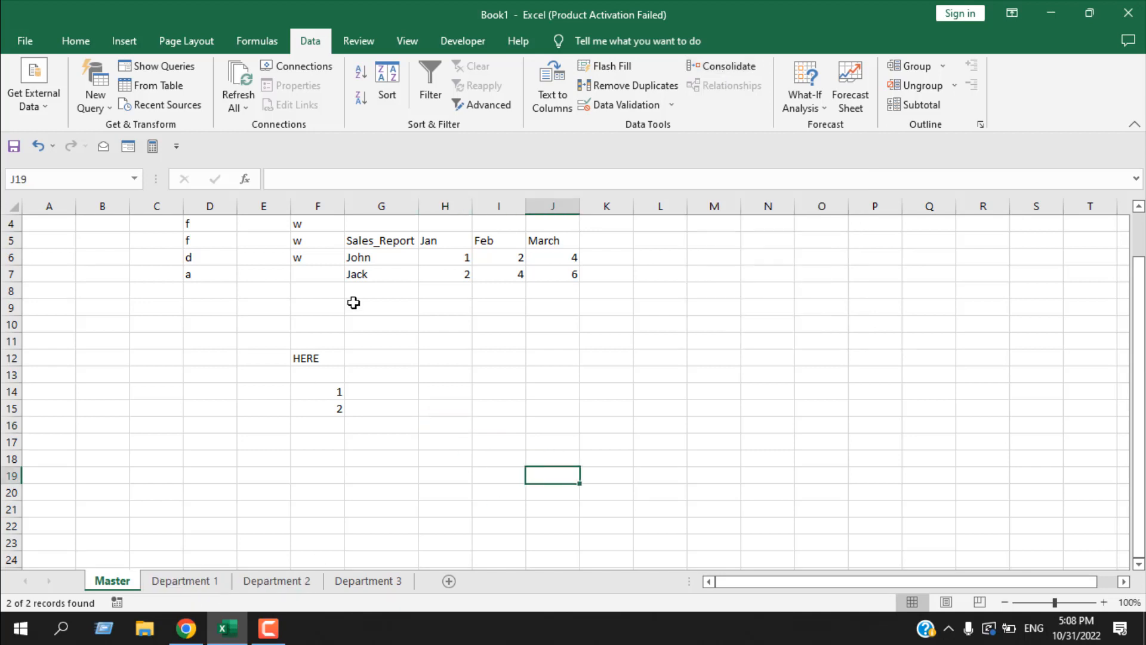
left_click_drag(376, 240, 550, 272)
key("ctrl+c")
key("ctrl+Page_Down")
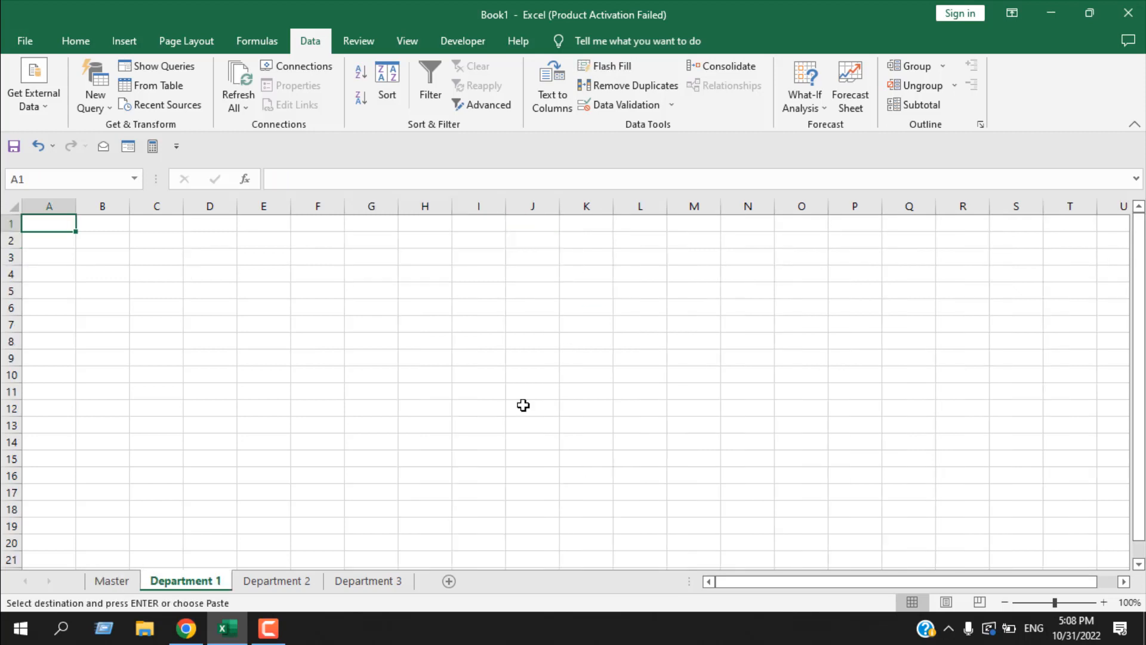
left_click(308, 591, "ctrl")
left_click(388, 583, "ctrl")
right_click(47, 221)
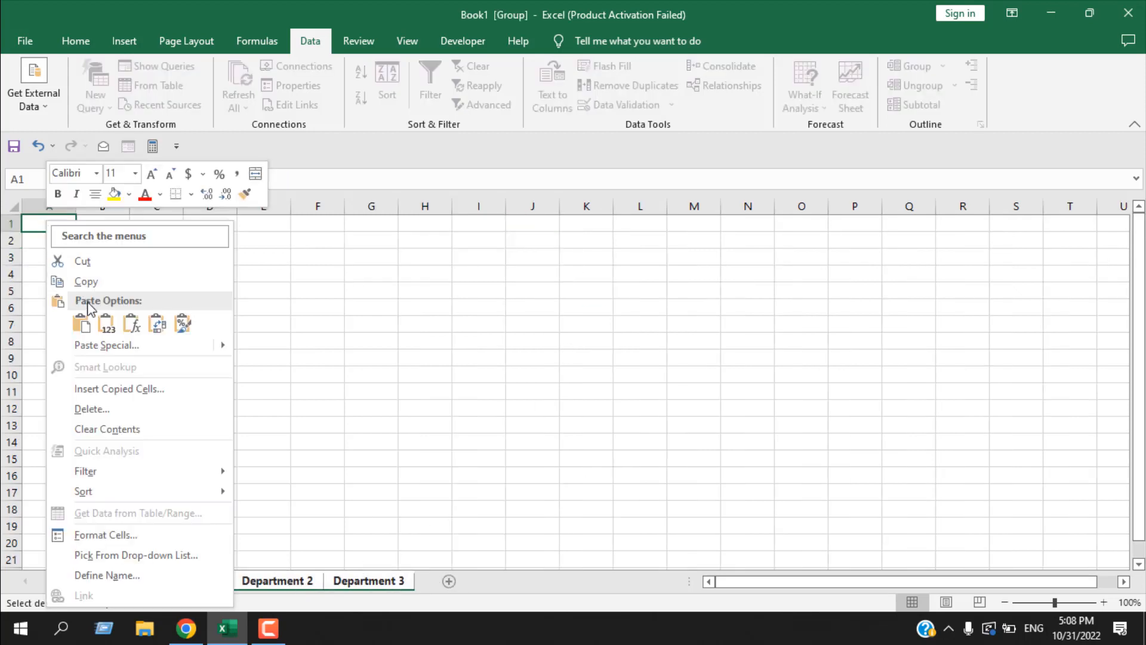
left_click(81, 324)
left_click(138, 369)
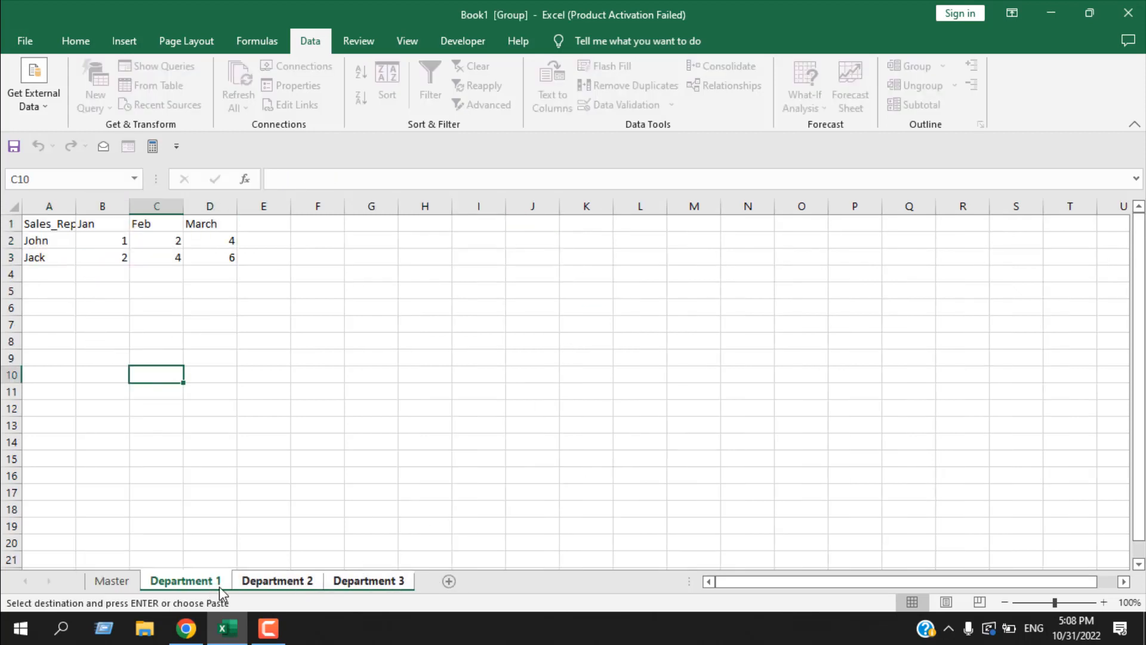
- Compare the pasted tables on the Department sheets with the original table on the Master sheet
left_click(273, 584)
left_click(348, 585)
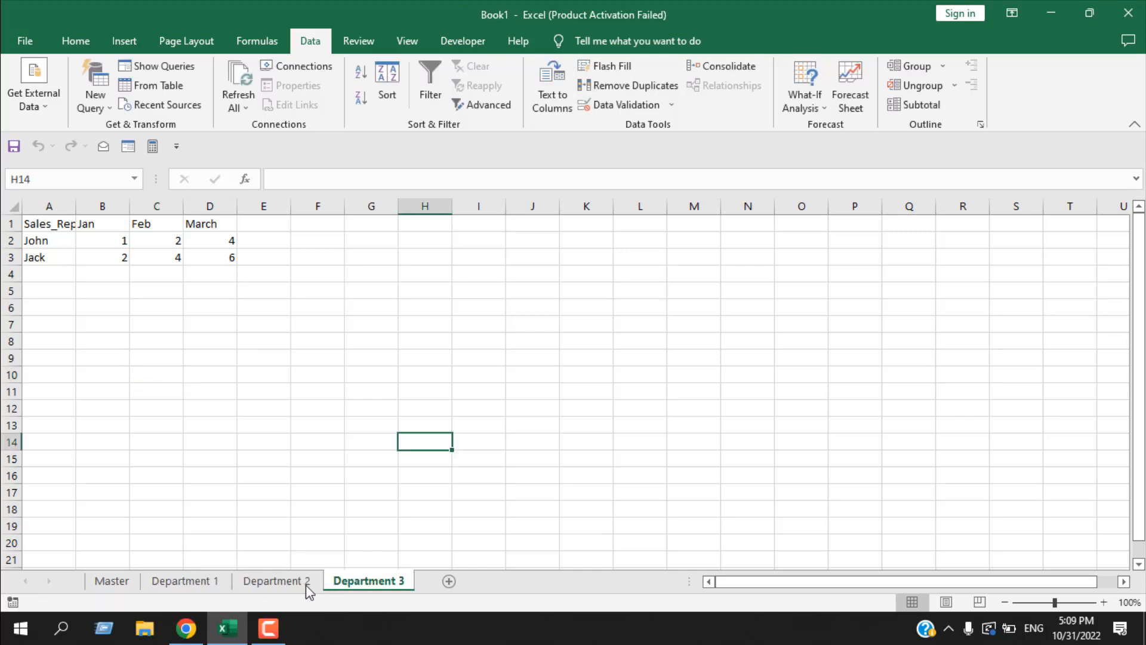
left_click(112, 580)
scroll(478, 427, "up", 2)
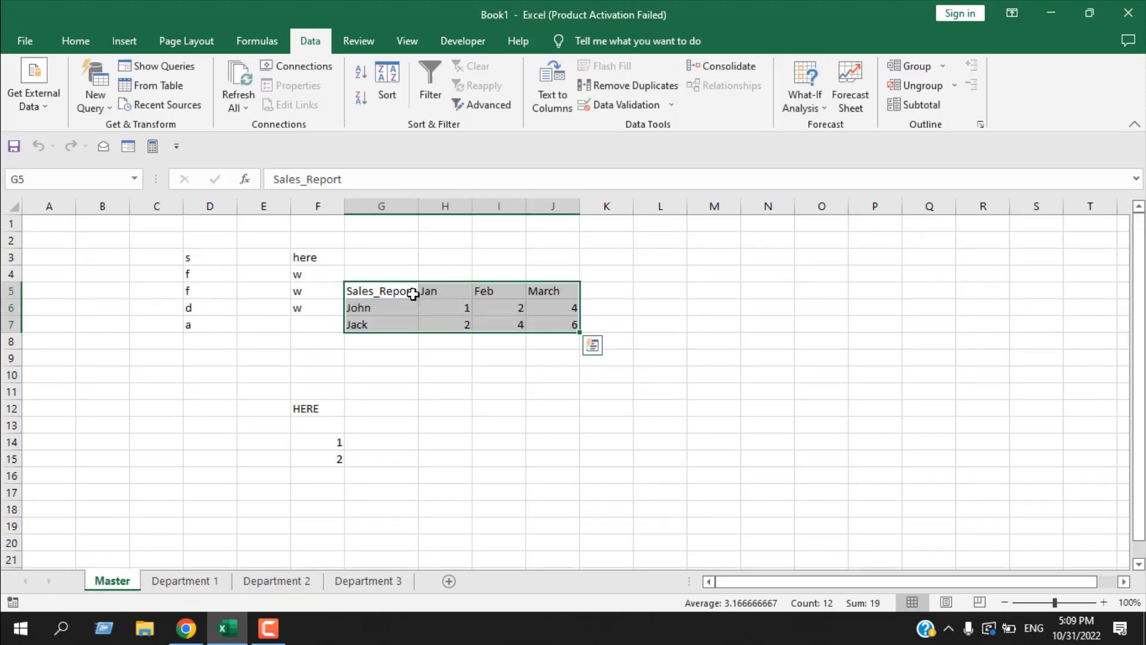
left_click(210, 584)
left_click(279, 584)
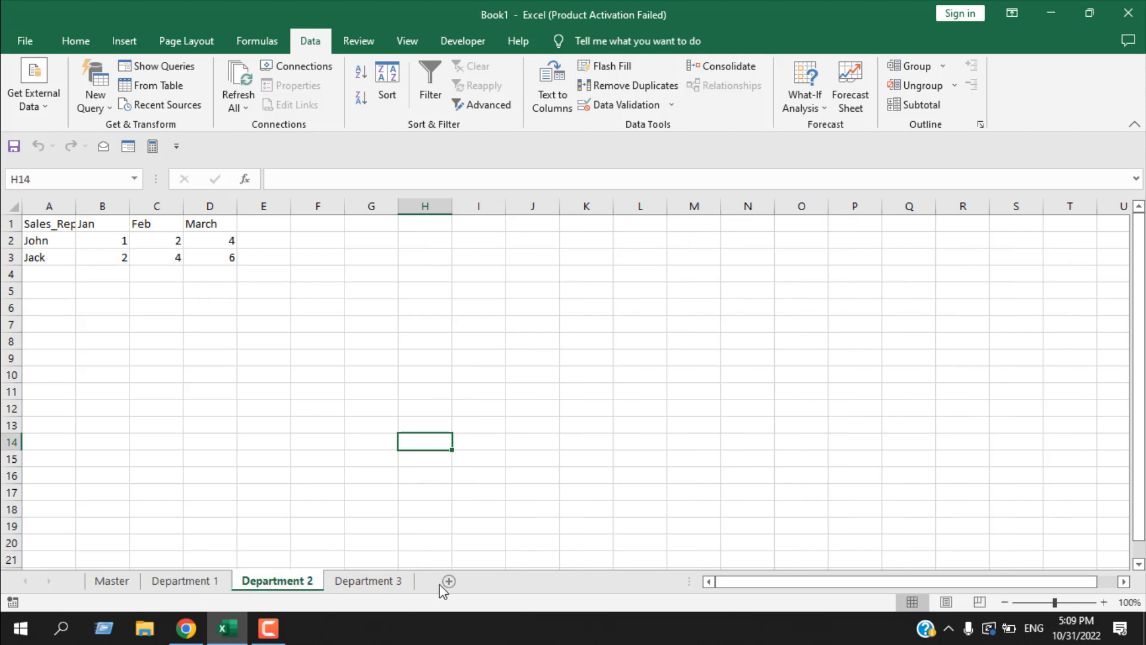
- Set the Jan, Feb and March values in B2:D2 of the Department 3 sheet to 10, 20 and 30
left_click(389, 584)
left_click(100, 239)
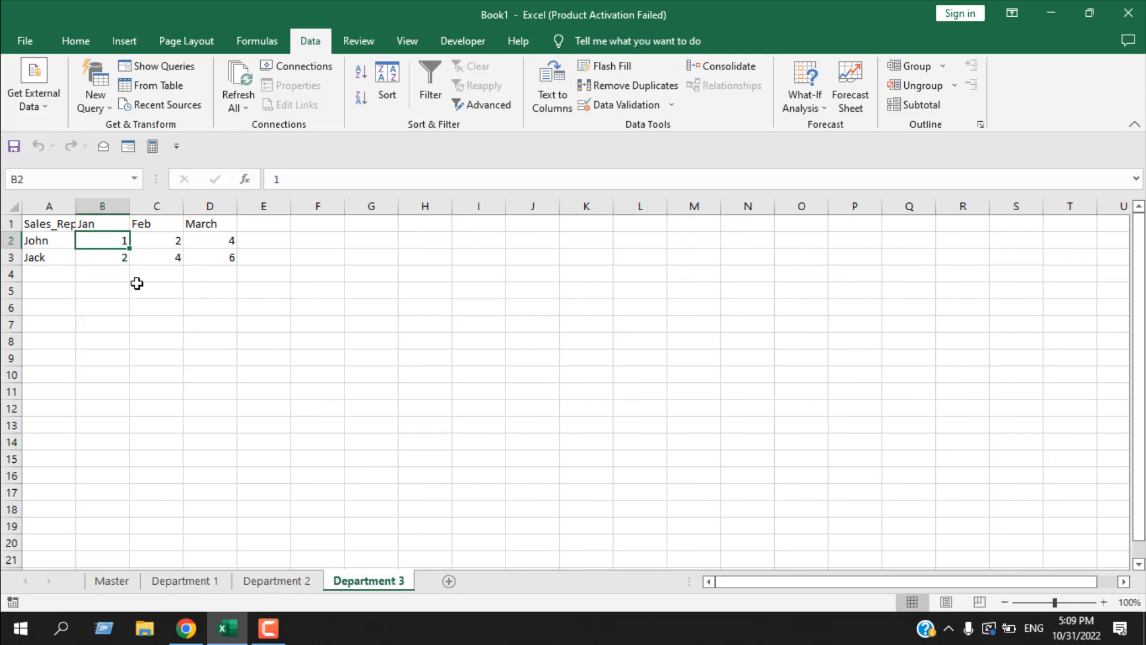
type("10")
key("Tab")
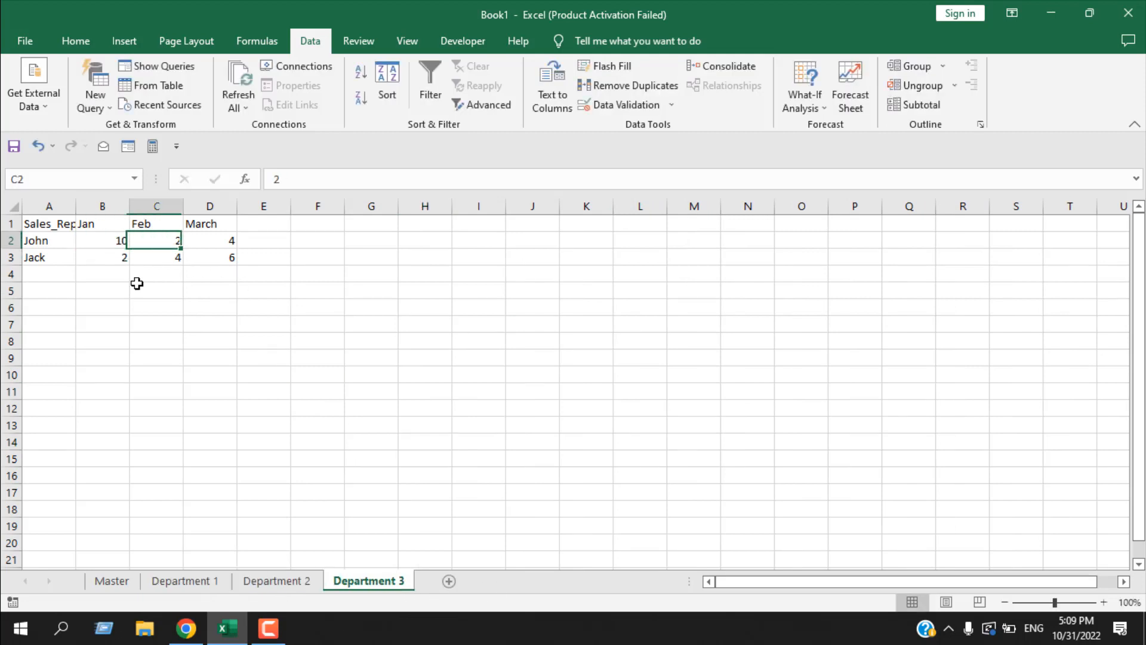
type("20")
key("Tab")
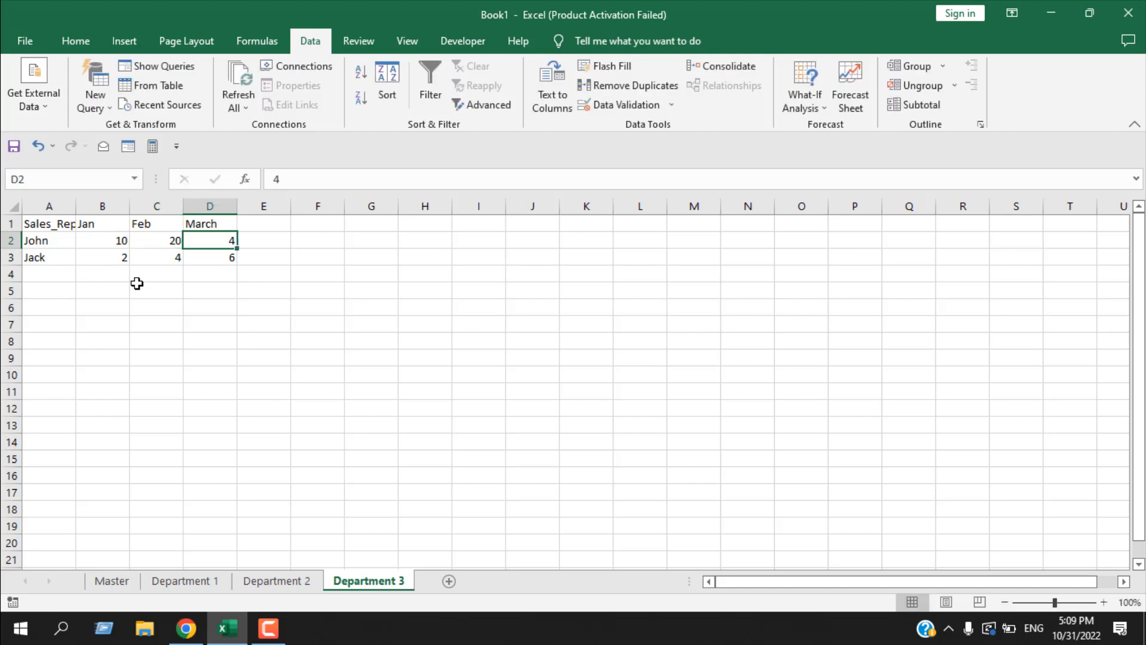
type("30")
key("Down")
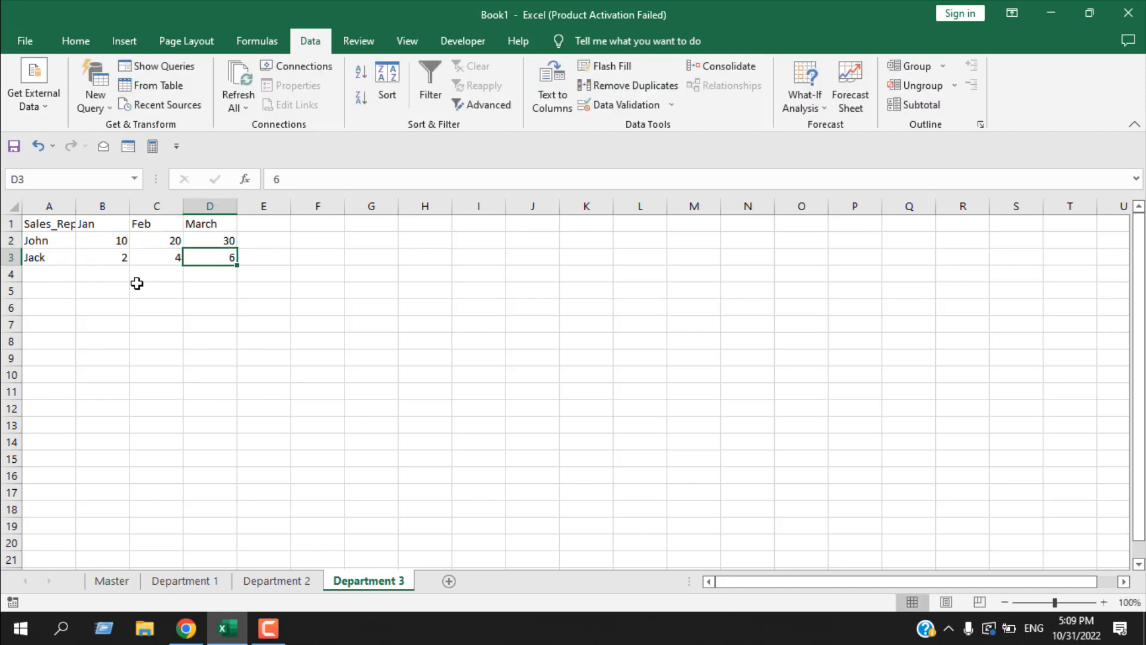
- Set the Jan, Feb and March values in B3:D3 of the Department 3 sheet to 20, 40 and 60
type("60")
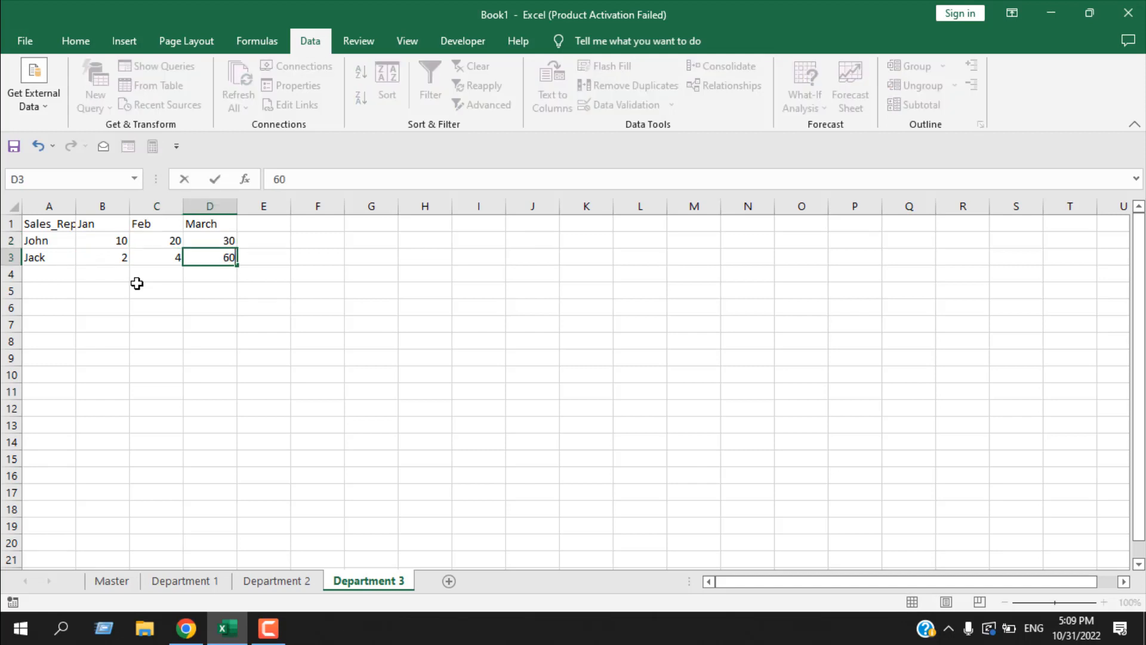
key("Left")
type("40")
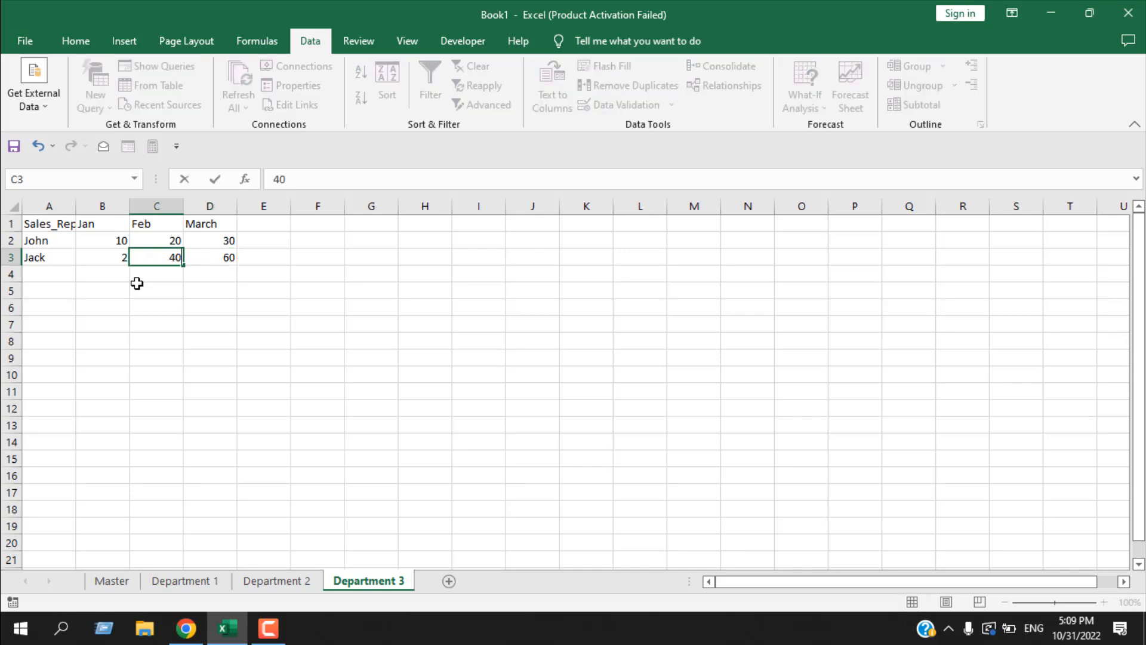
key("Left")
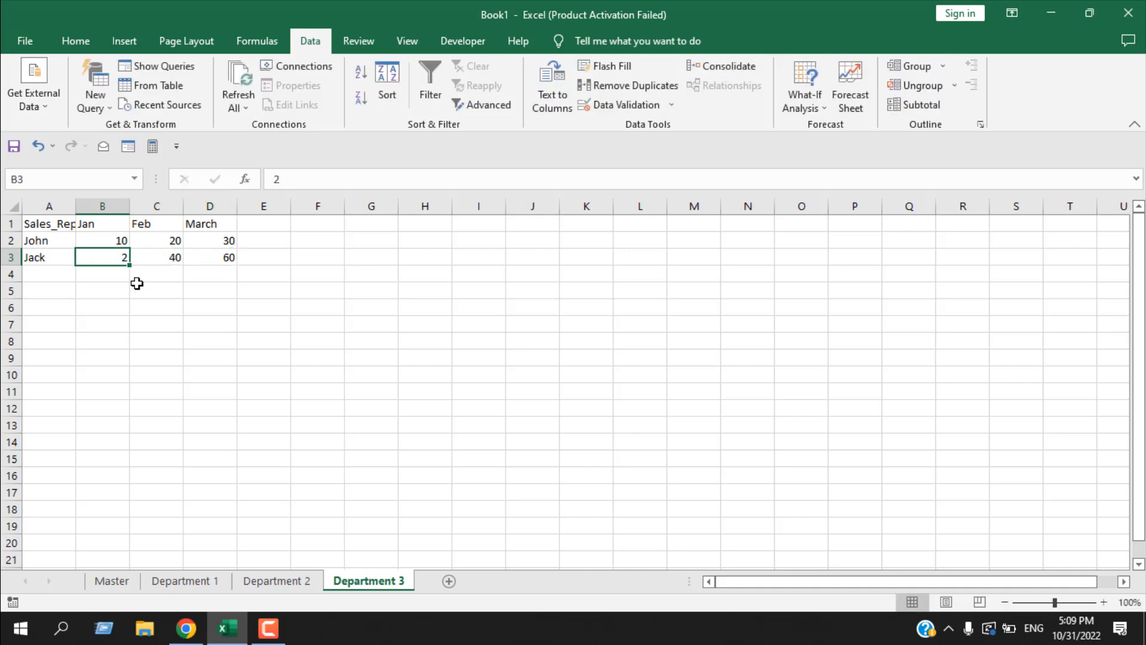
type("20")
left_click(318, 541)
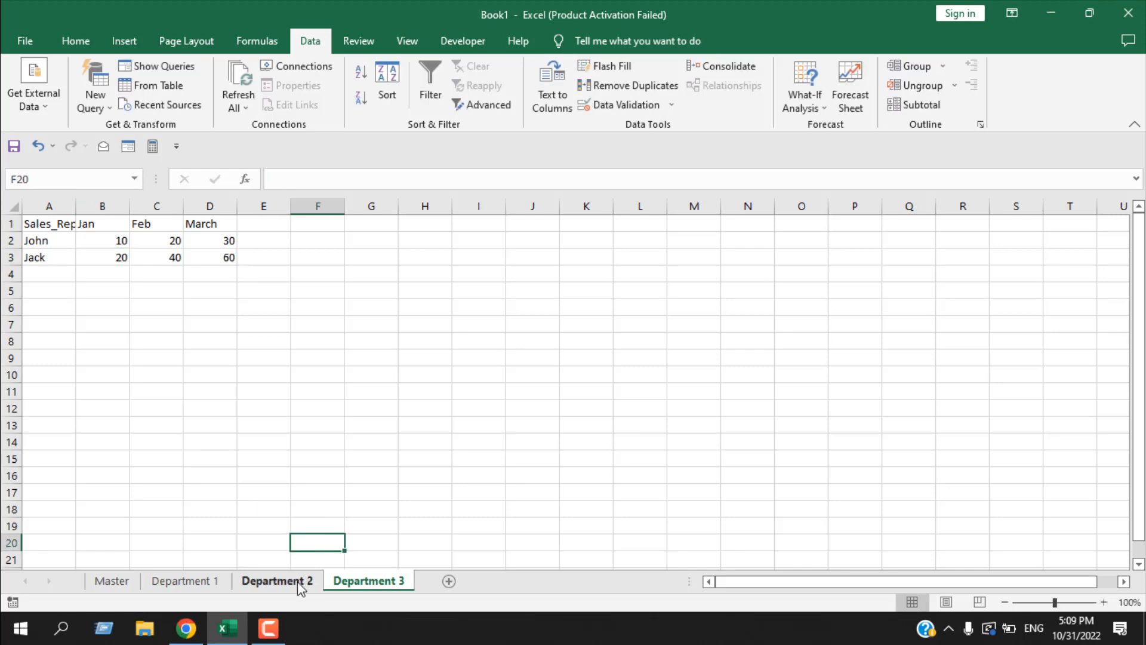
- Set the Jan, Feb and March values in B2:D2 of the Department 2 sheet to 100, 200 and 400
left_click(298, 584)
left_click(102, 240)
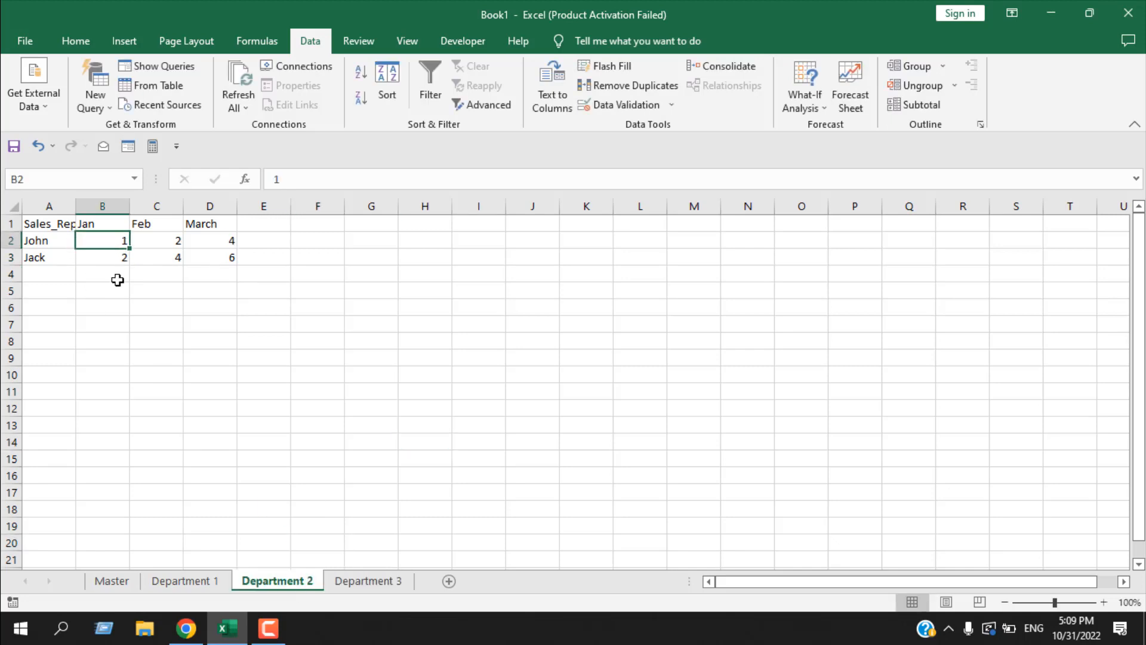
type("100")
key("Tab")
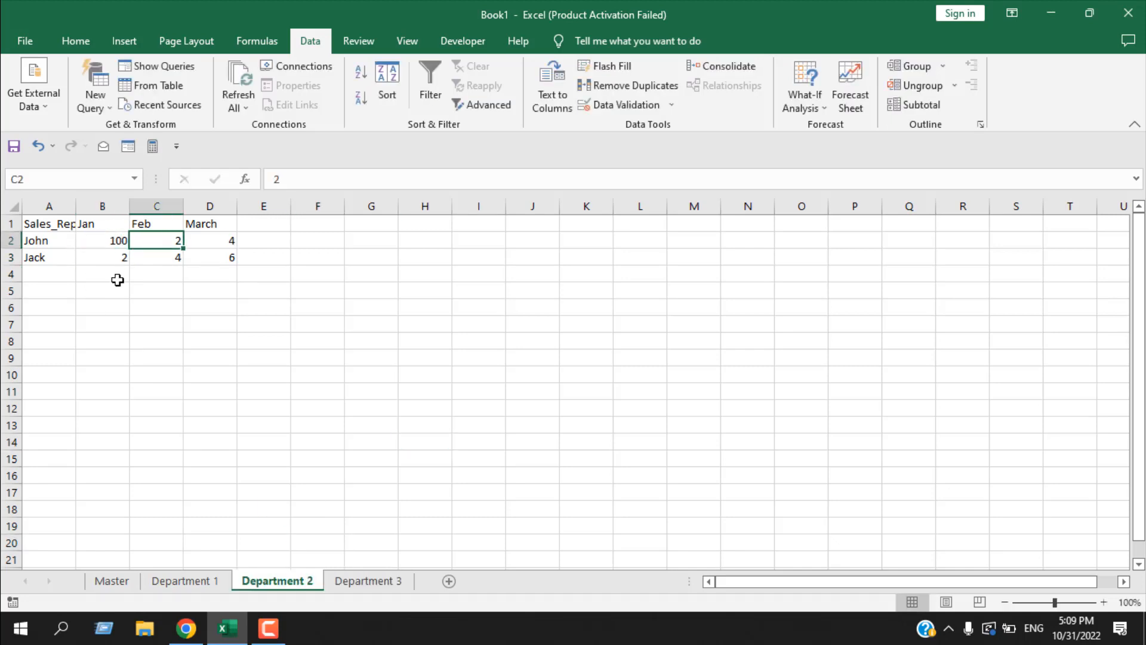
type("200")
key("Tab")
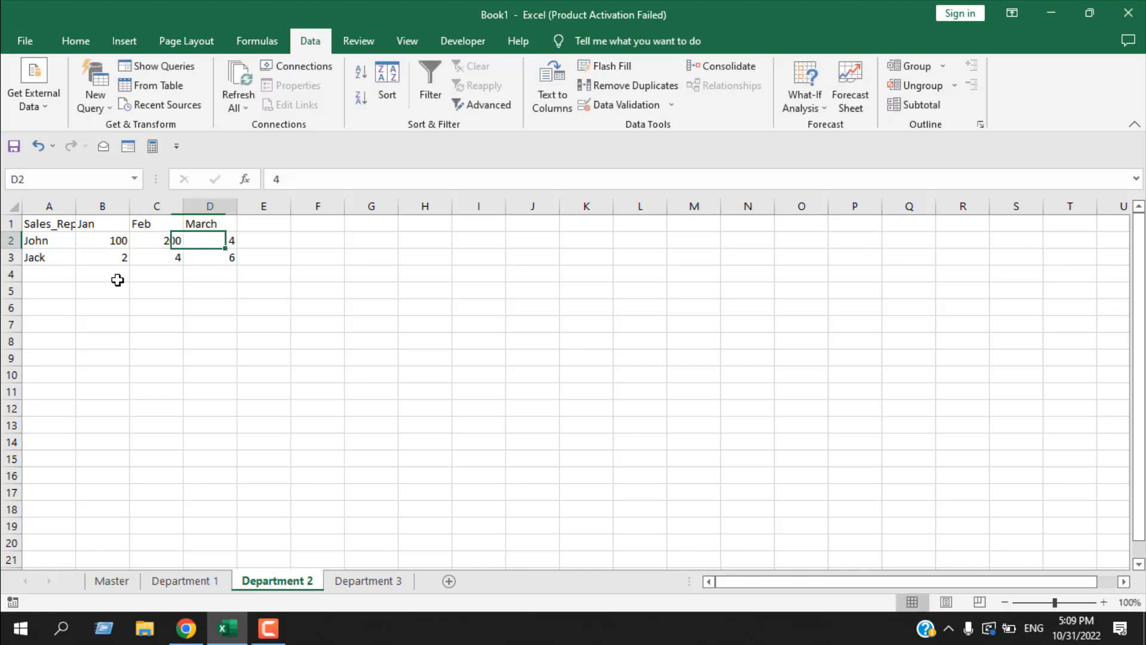
type("400")
key("Down")
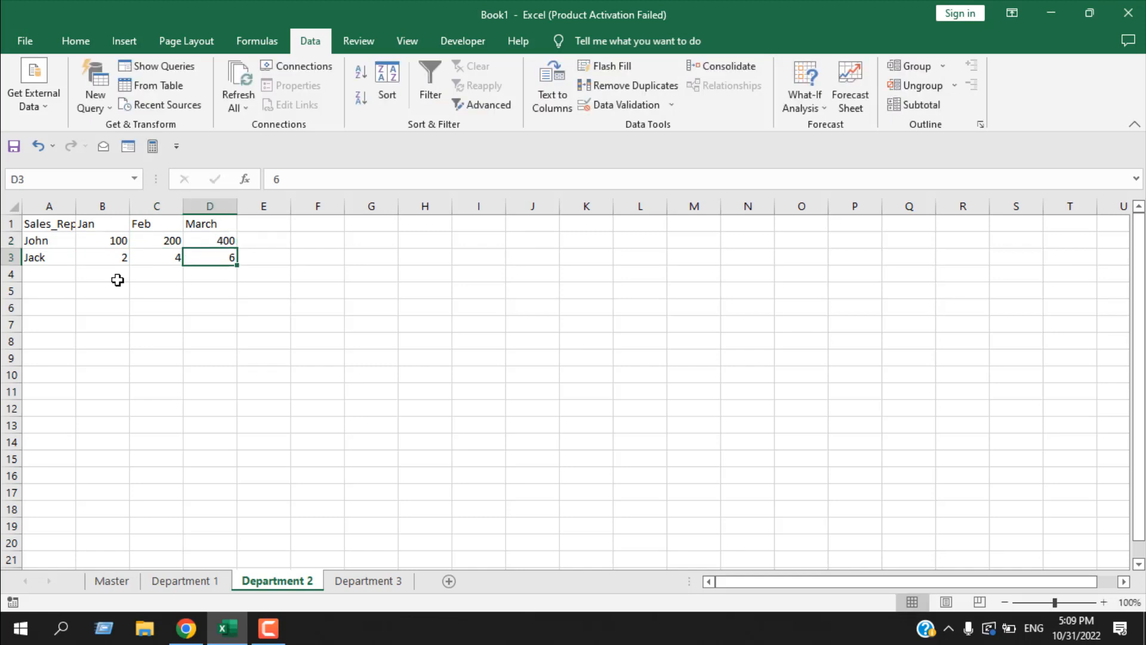
- Set the Jan, Feb and March values in B3:D3 of the Department 2 sheet to 200, 600 and 500
type("500")
key("Left")
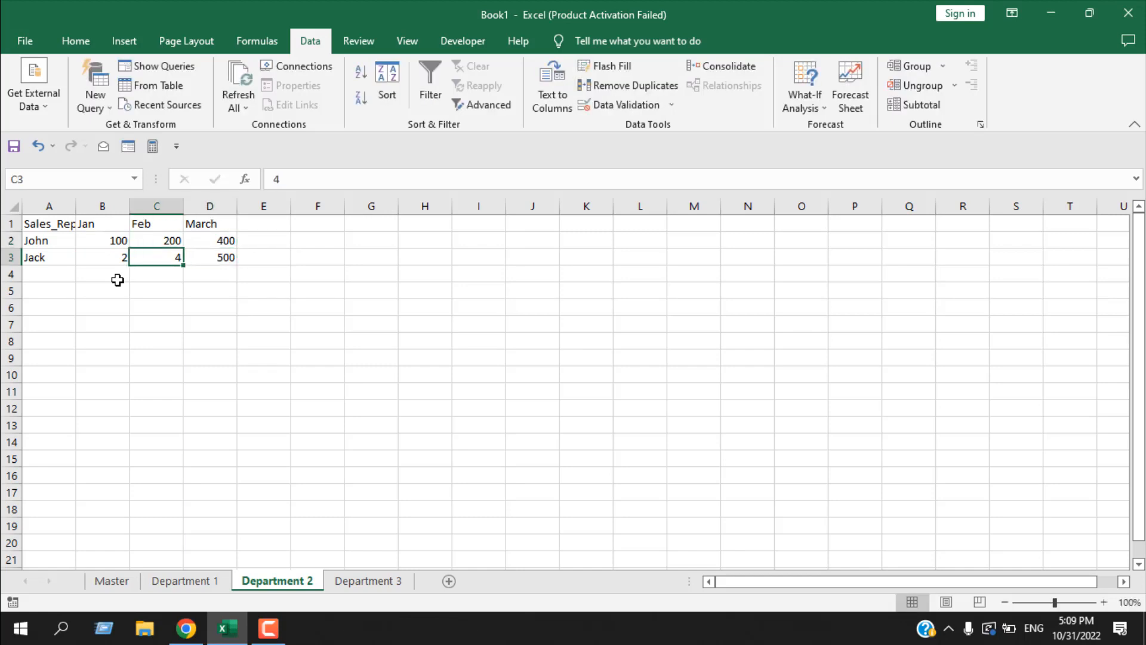
type("600")
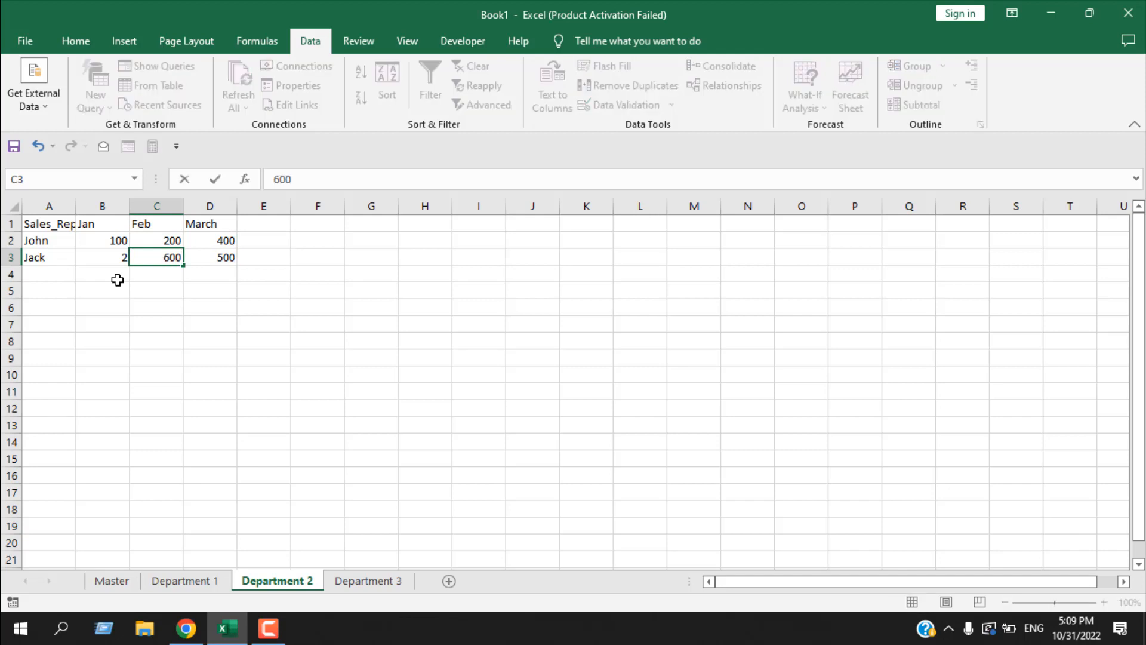
key("Left")
type("200")
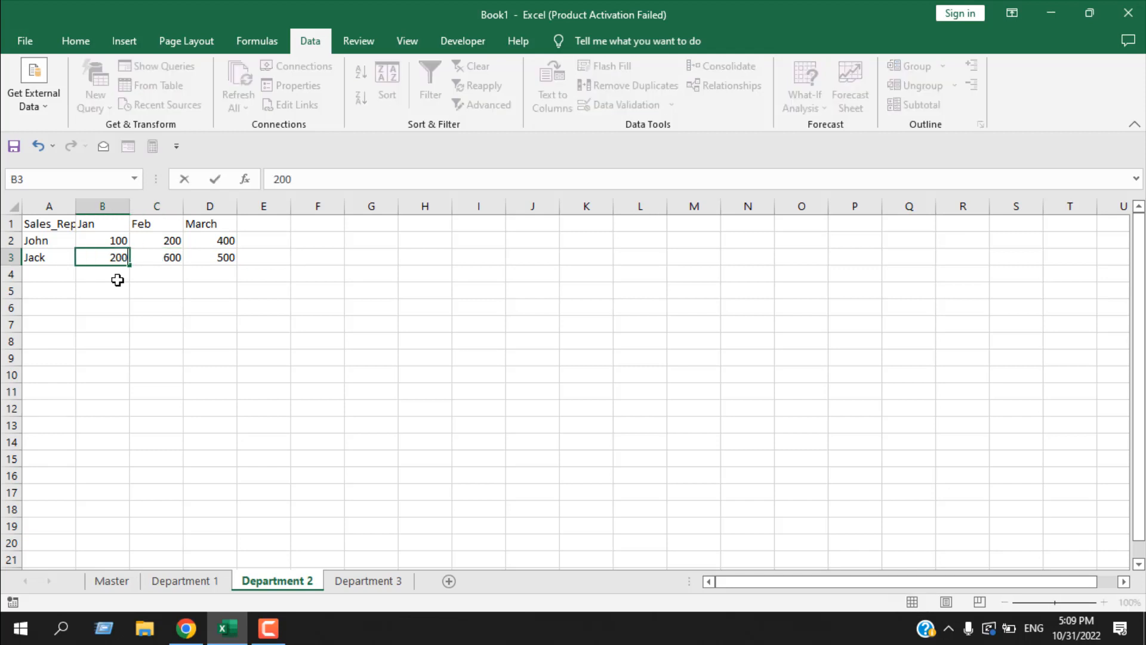
left_click(215, 328)
- Review the sales tables on the Department 1, Department 2 and Department 3 sheets
left_click(186, 581)
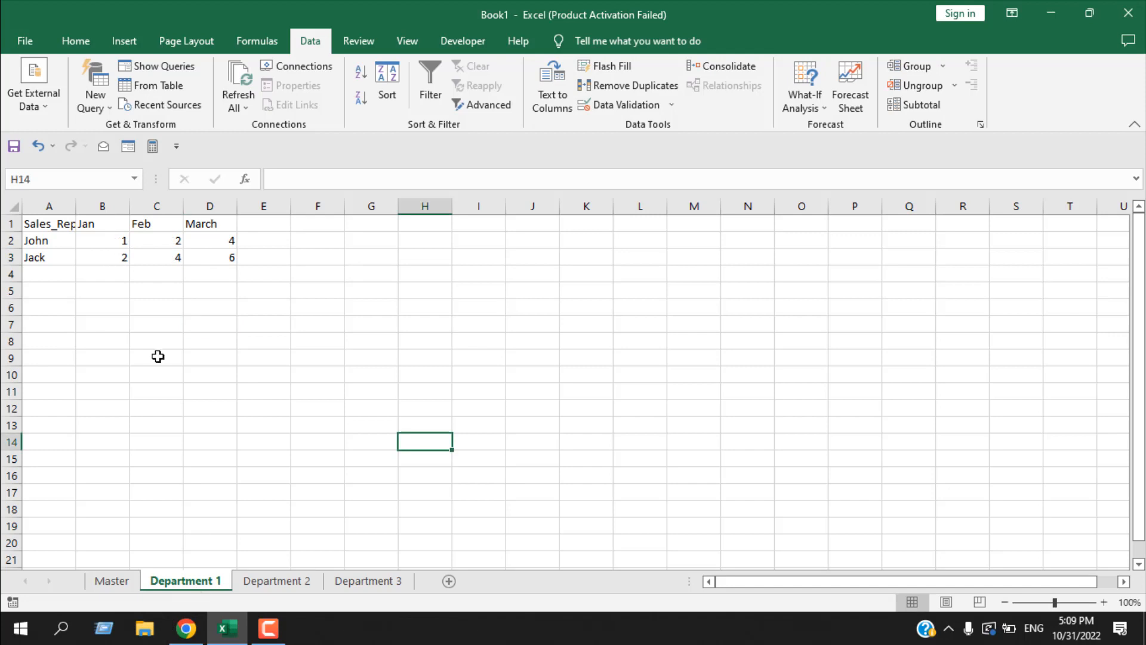
left_click(270, 583)
left_click(366, 582)
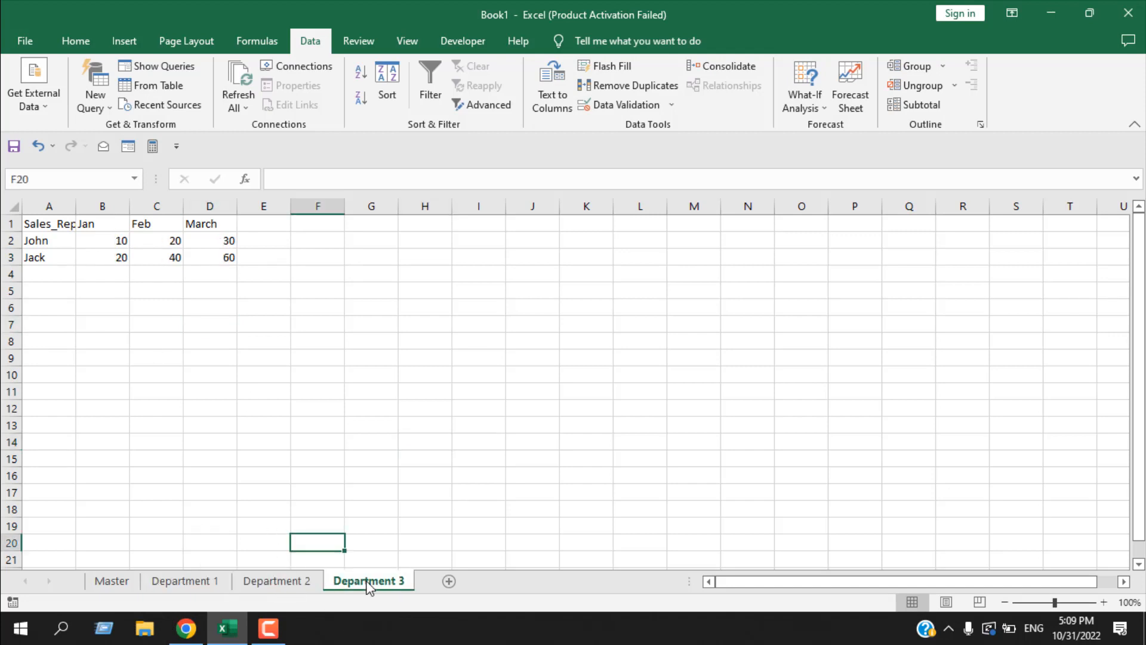
left_click(183, 583)
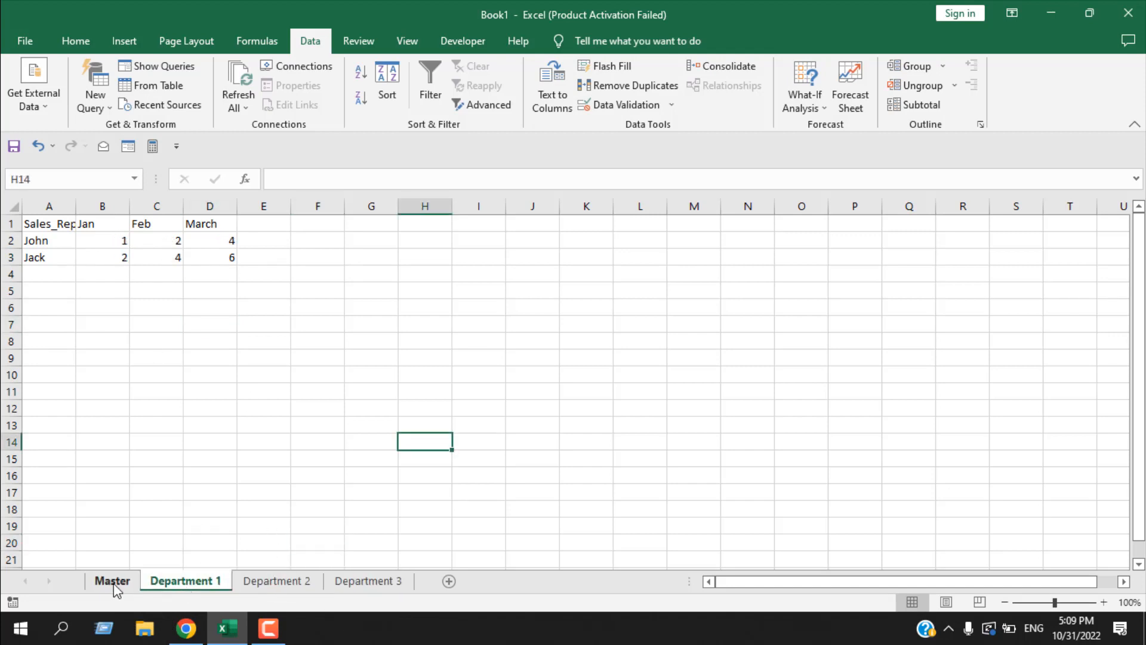
- Select cell A18 on the Master sheet as the output location and start the Consolidate command
left_click(114, 582)
scroll(123, 453, "down", 4)
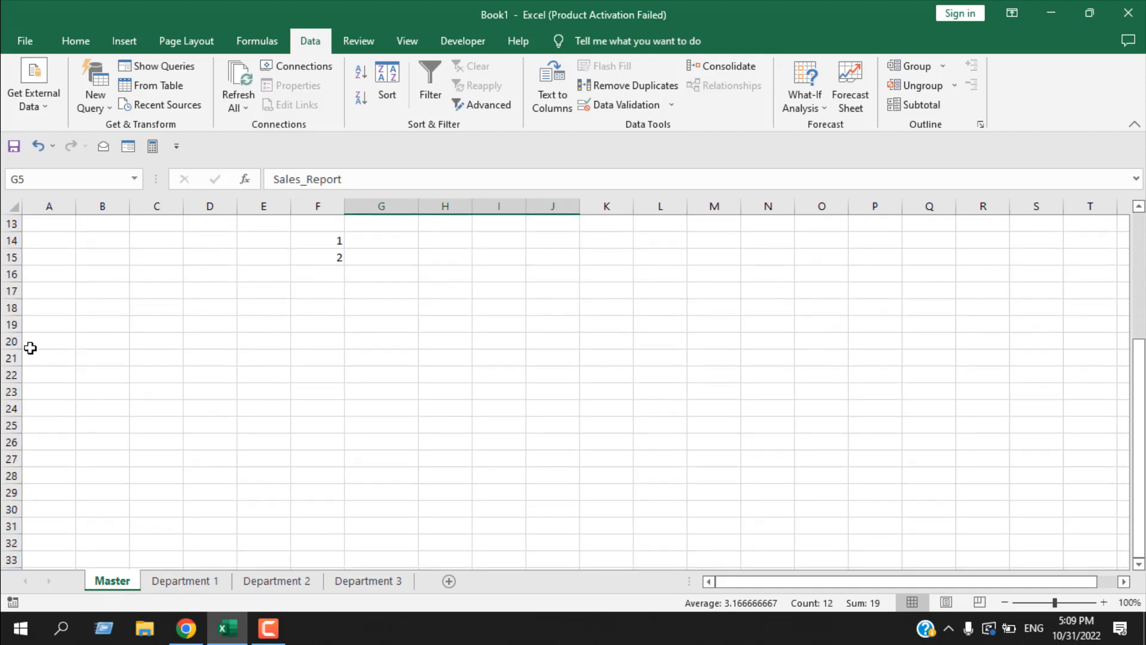
left_click(37, 304)
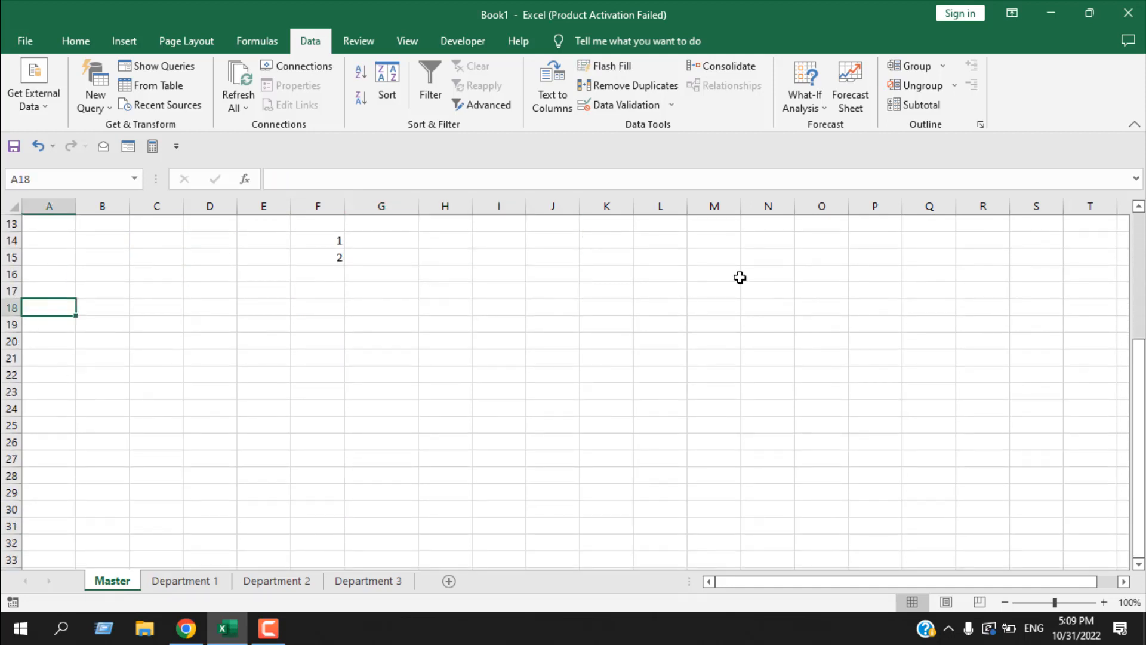
left_click(735, 68)
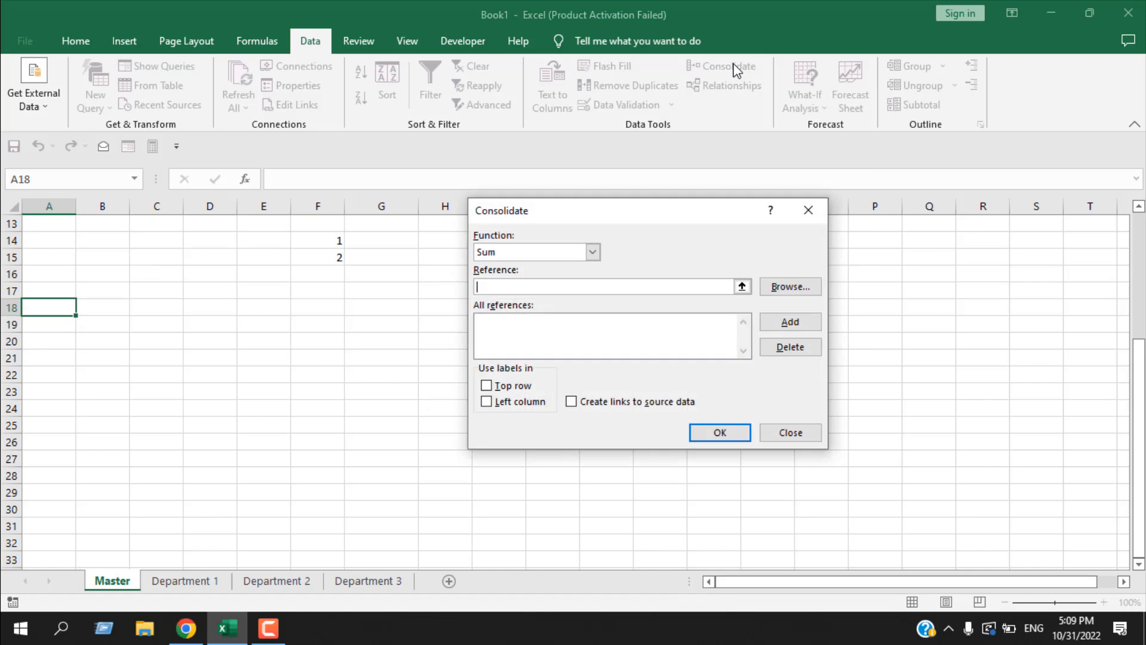
- Add the range A1:D3 of the Department 1 sheet to the consolidation references
left_click(742, 287)
left_click(160, 584)
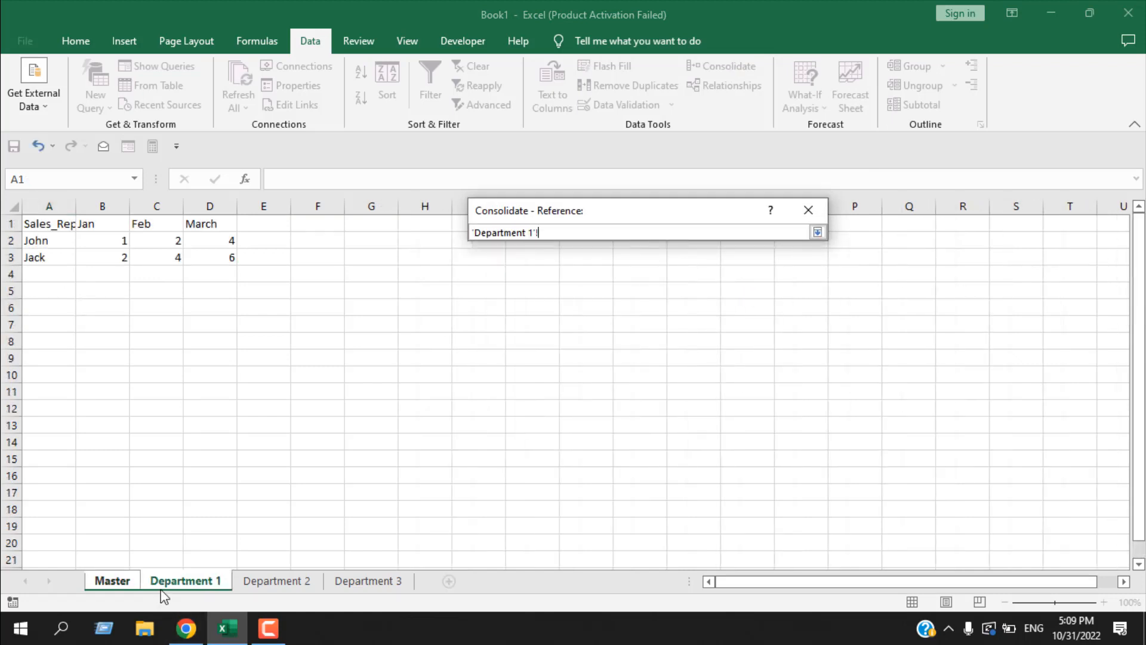
left_click(48, 223)
left_click_drag(48, 223, 210, 257)
left_click(824, 232)
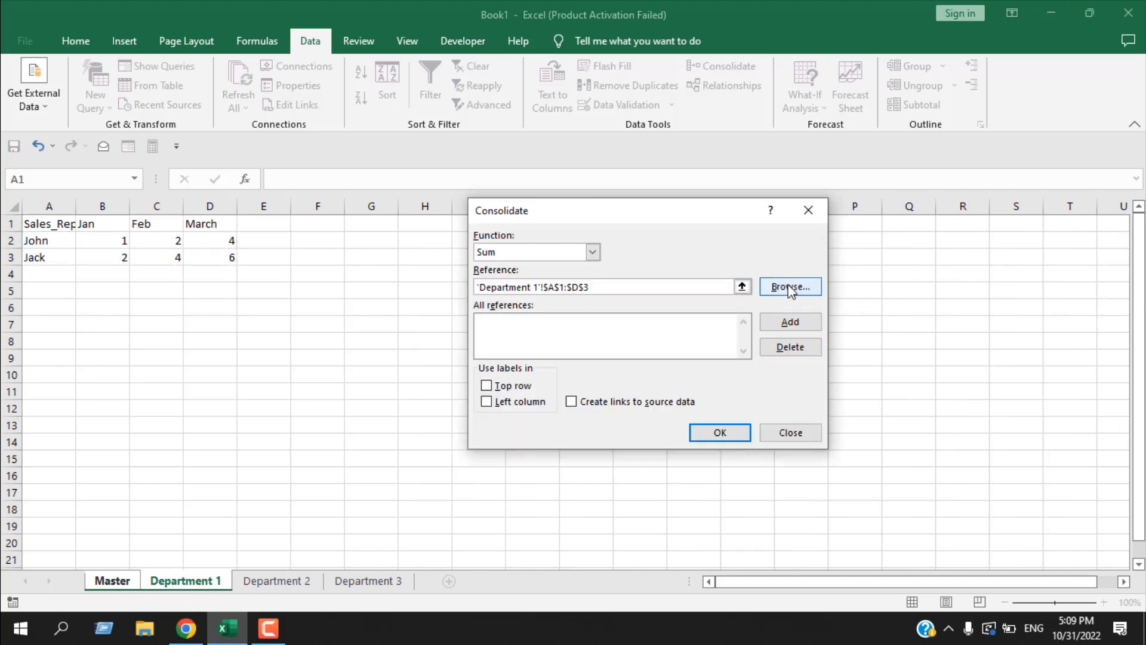
left_click(792, 322)
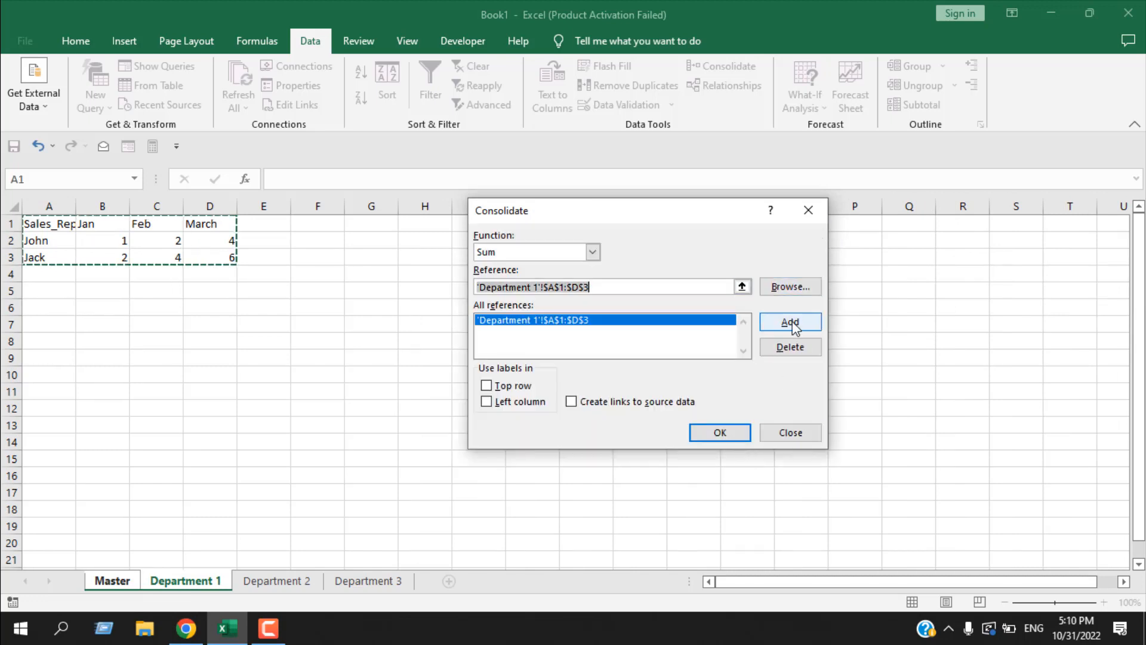
- Add the range A1:D3 of the Department 2 sheet to the consolidation references
left_click(742, 288)
left_click(278, 582)
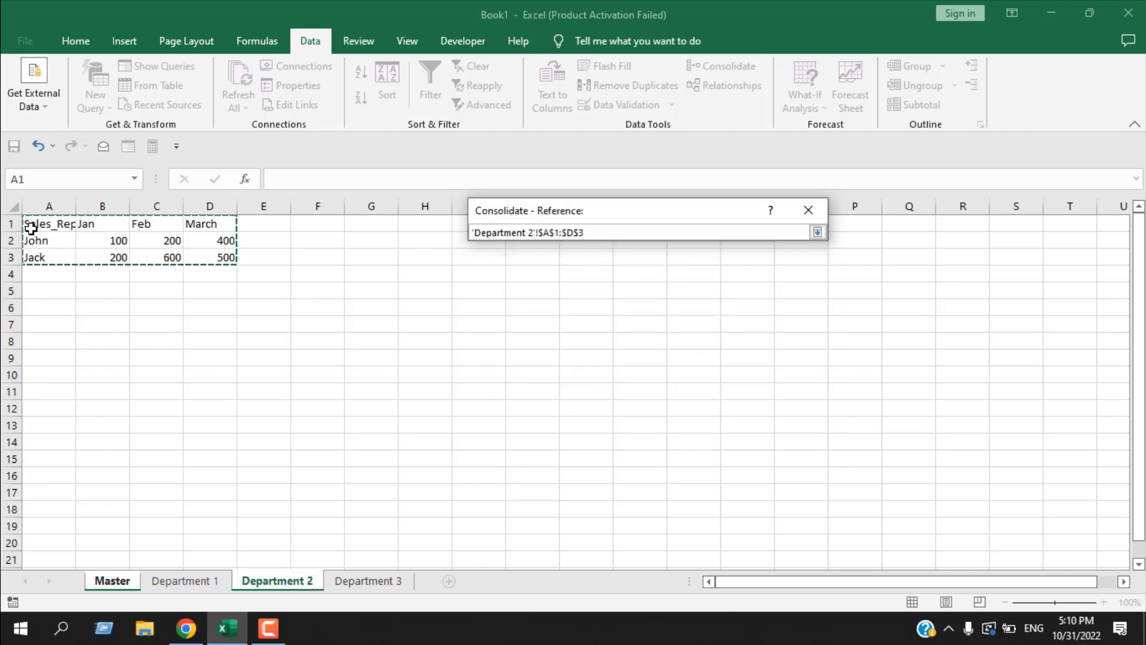
left_click_drag(23, 222, 209, 255)
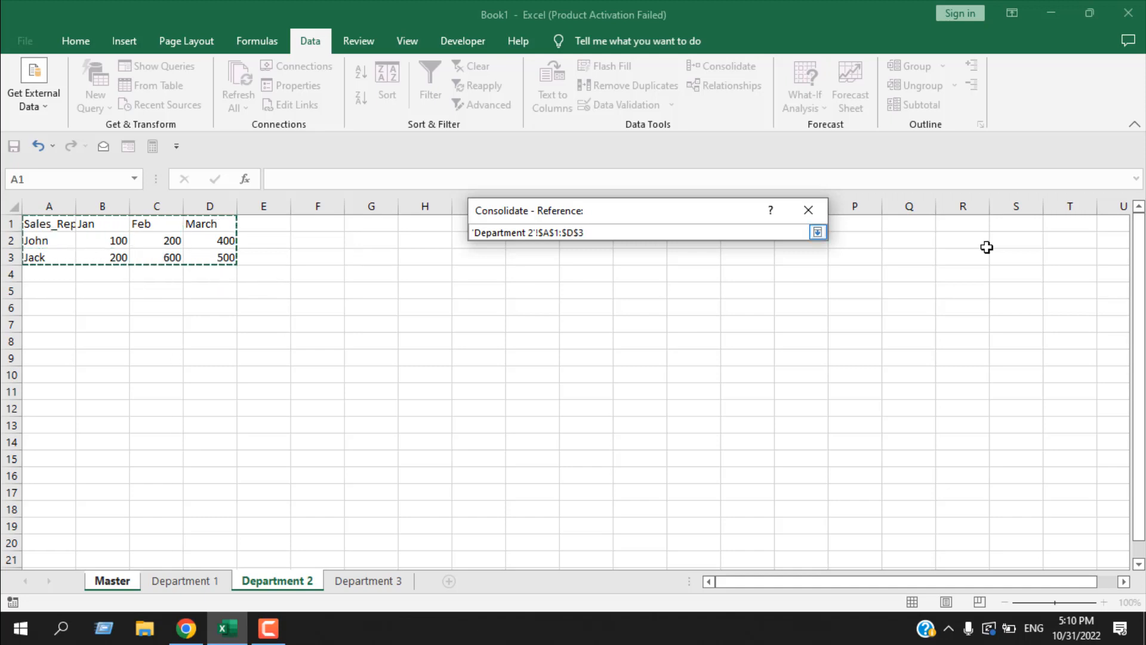
left_click(818, 232)
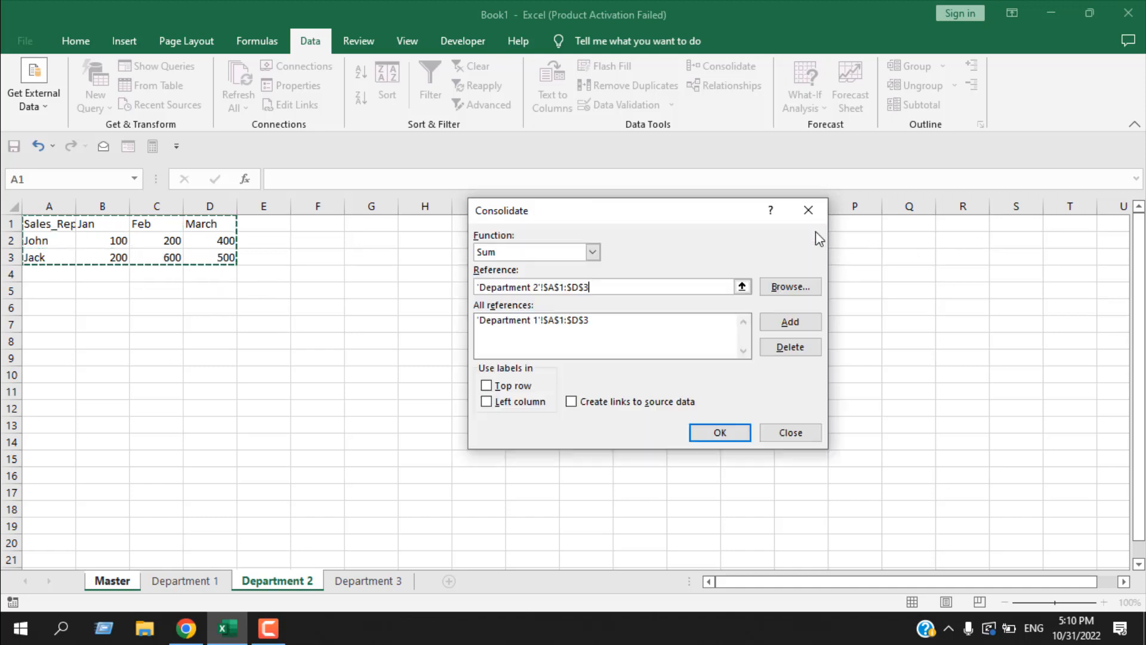
left_click(800, 322)
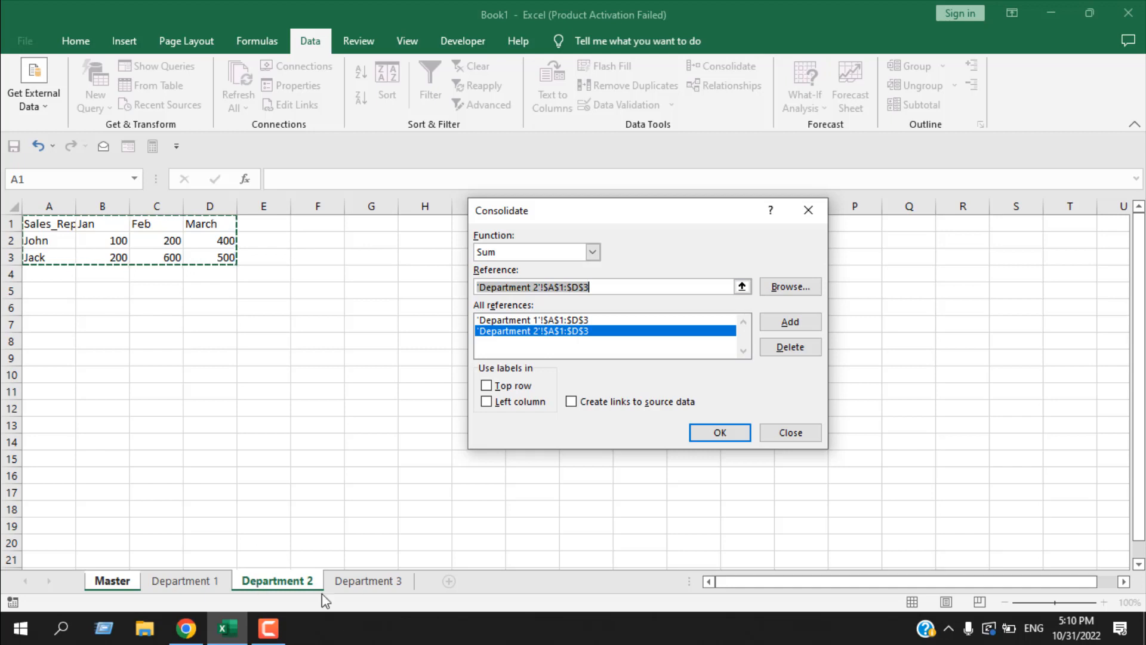
- Add the range A1:D3 of the Department 3 sheet to the consolidation references
left_click(366, 582)
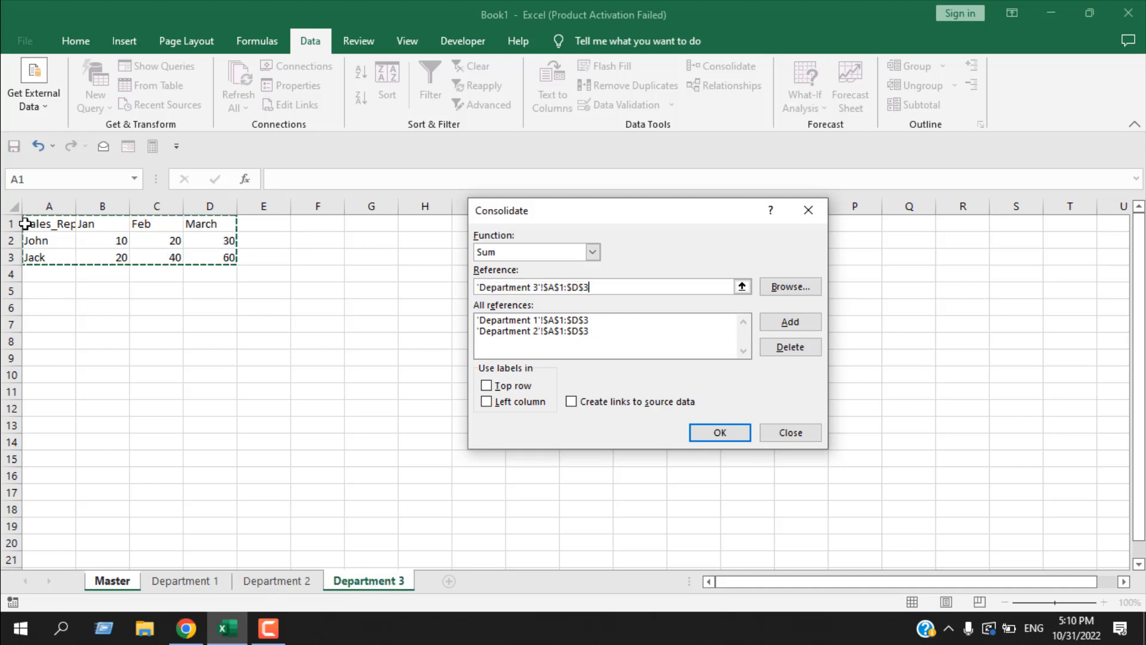
left_click_drag(23, 224, 227, 257)
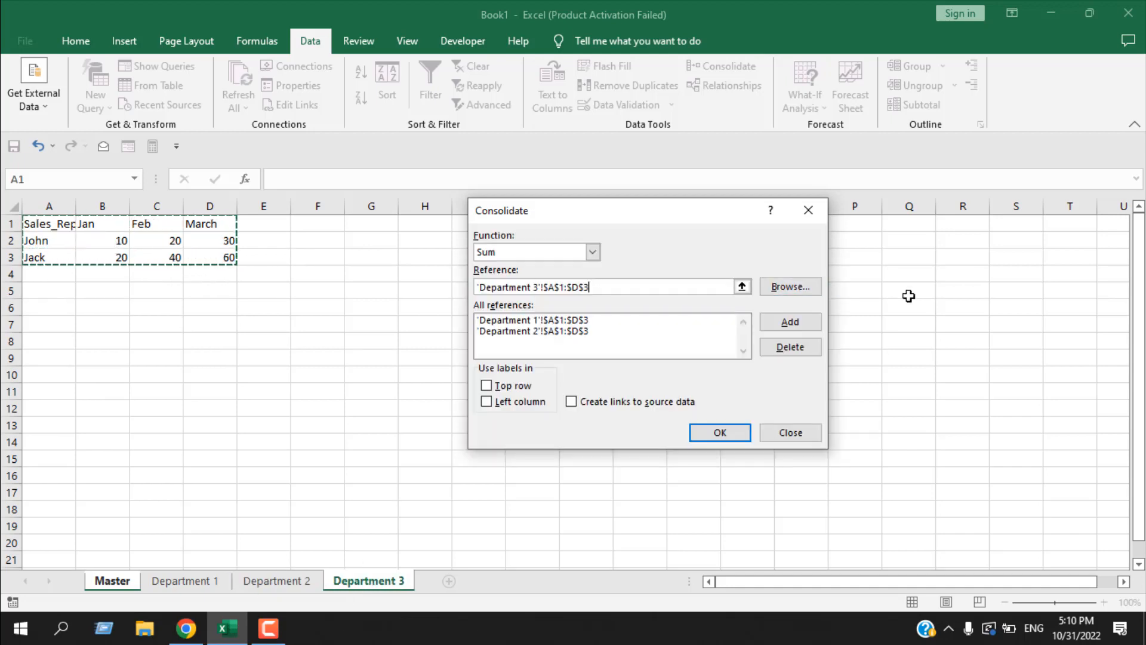
left_click(788, 329)
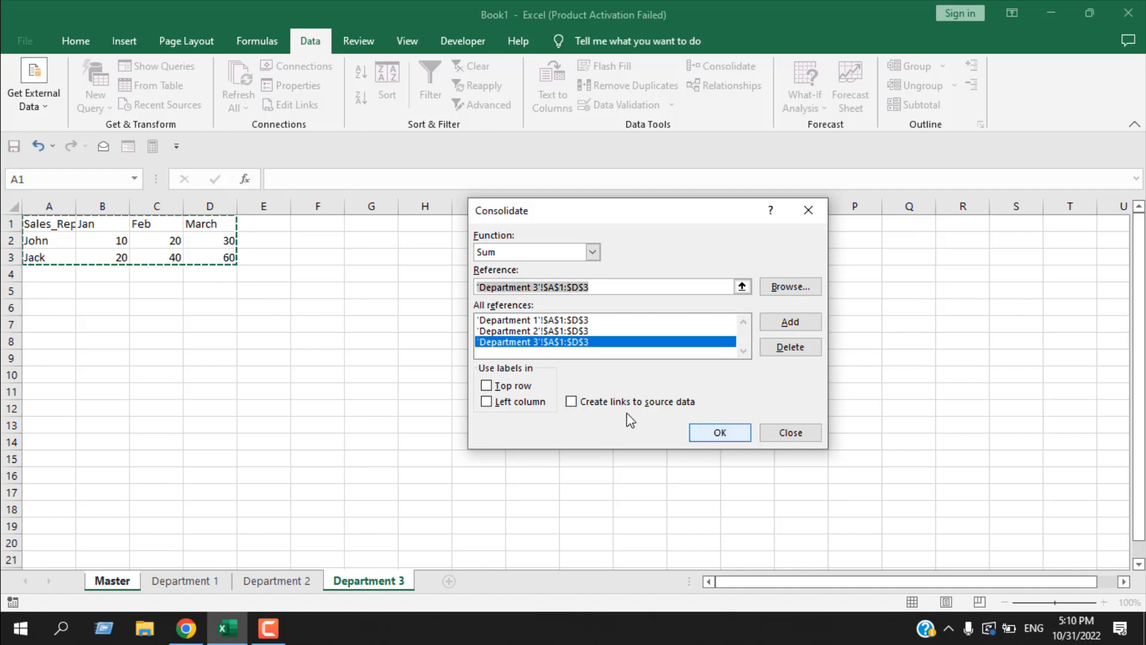
- Use labels from the top row and left column, and run the consolidation onto the Master sheet
left_click(487, 386)
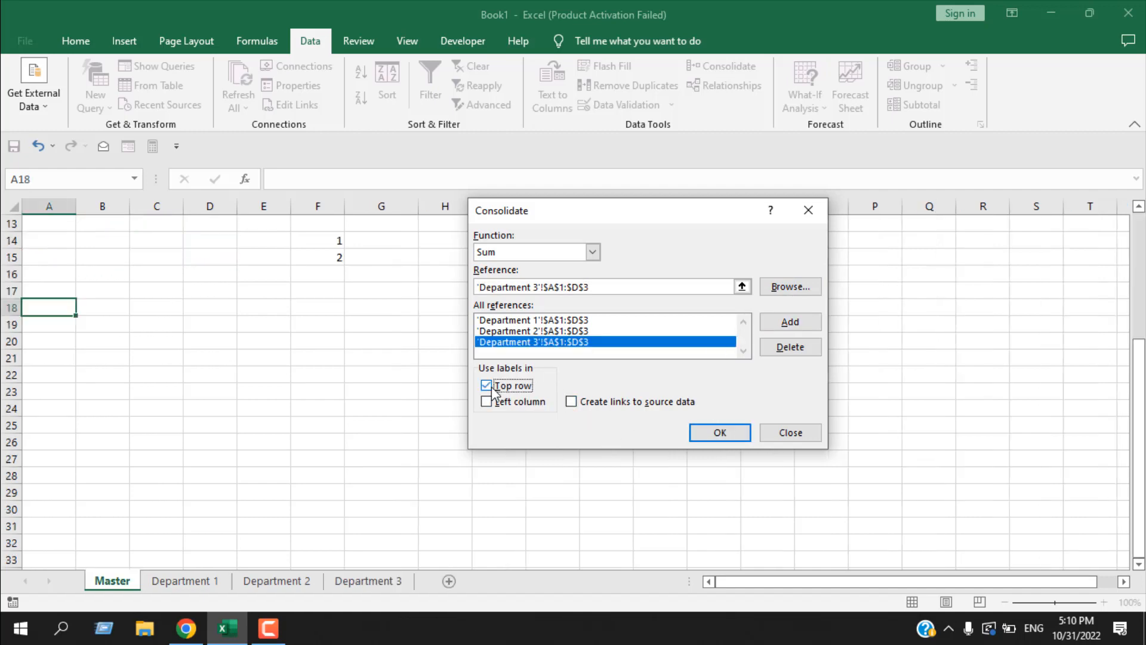
left_click(487, 401)
left_click(711, 435)
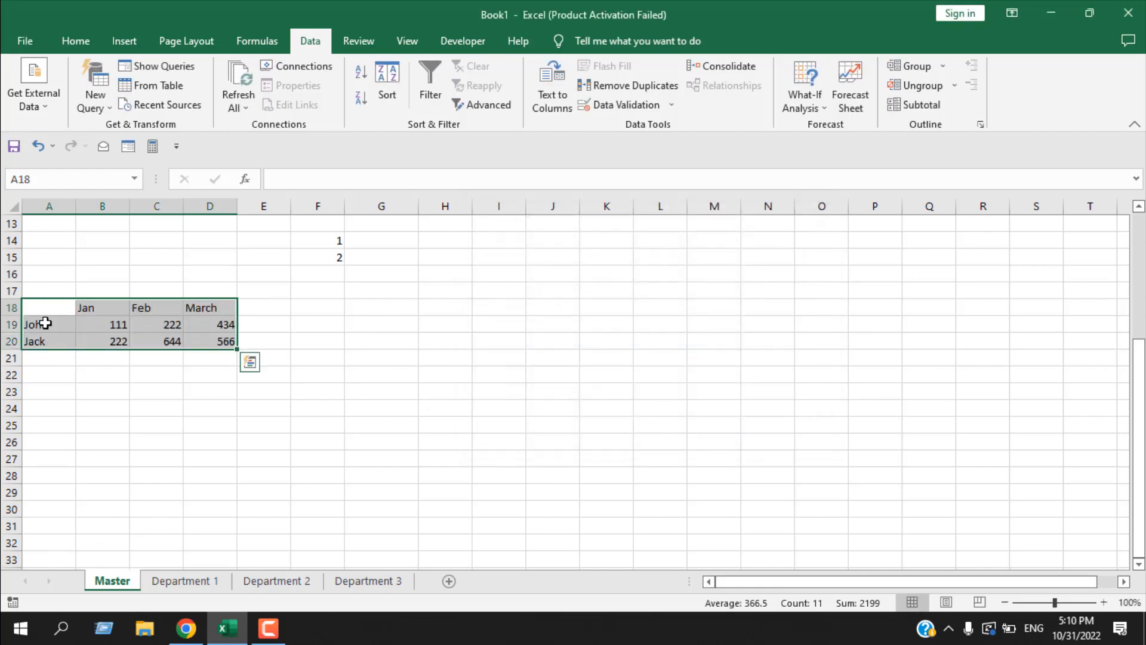
- Compare the consolidated Jan value in B19 of the Master sheet with cell B2 on each Department sheet
left_click(101, 325)
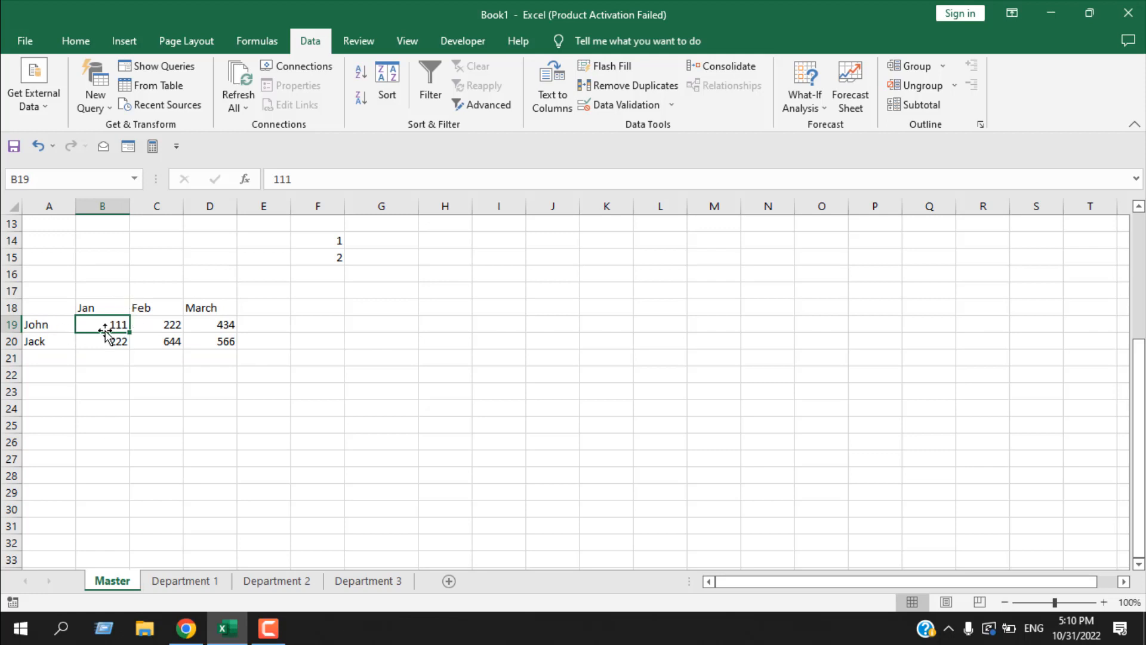
left_click(172, 588)
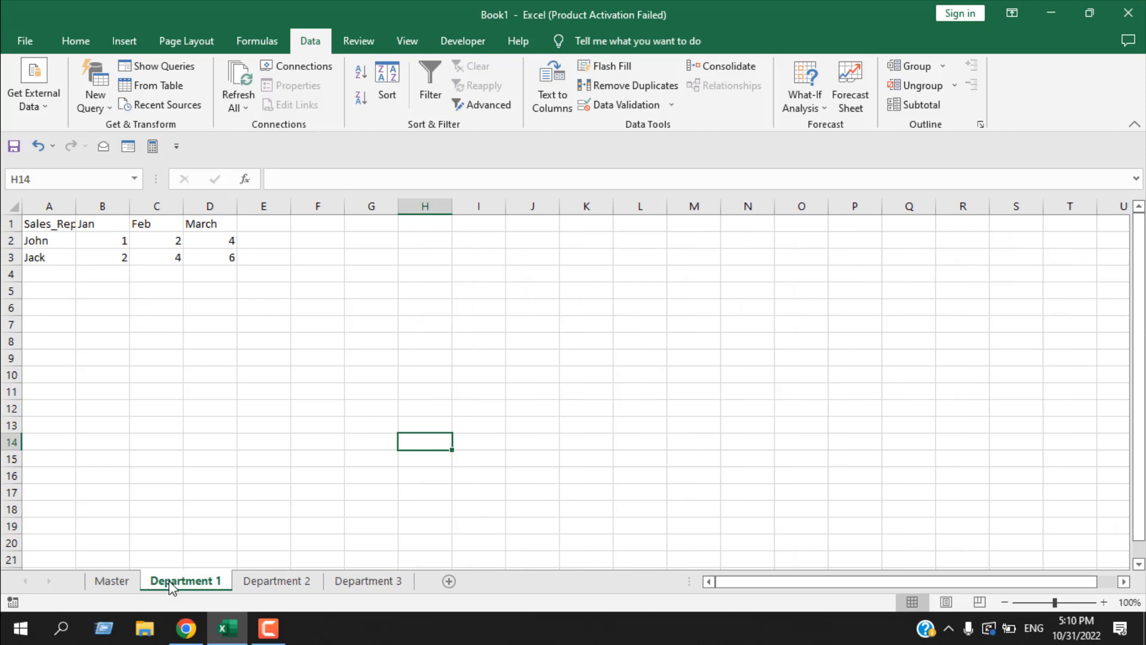
left_click(112, 243)
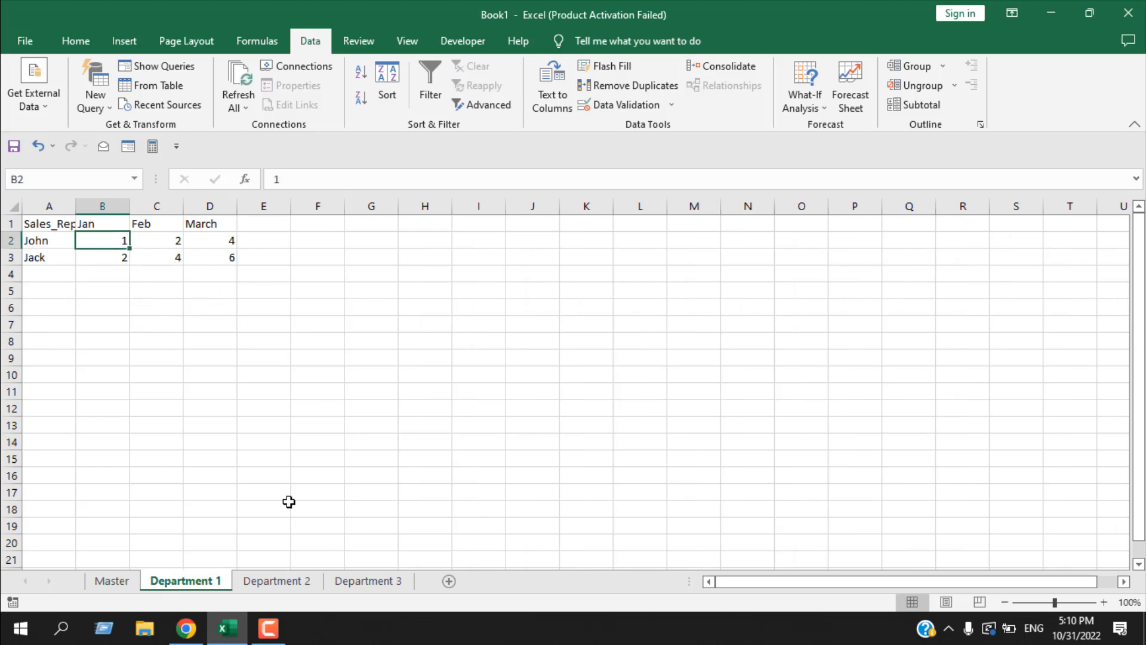
left_click(280, 588)
left_click(123, 240)
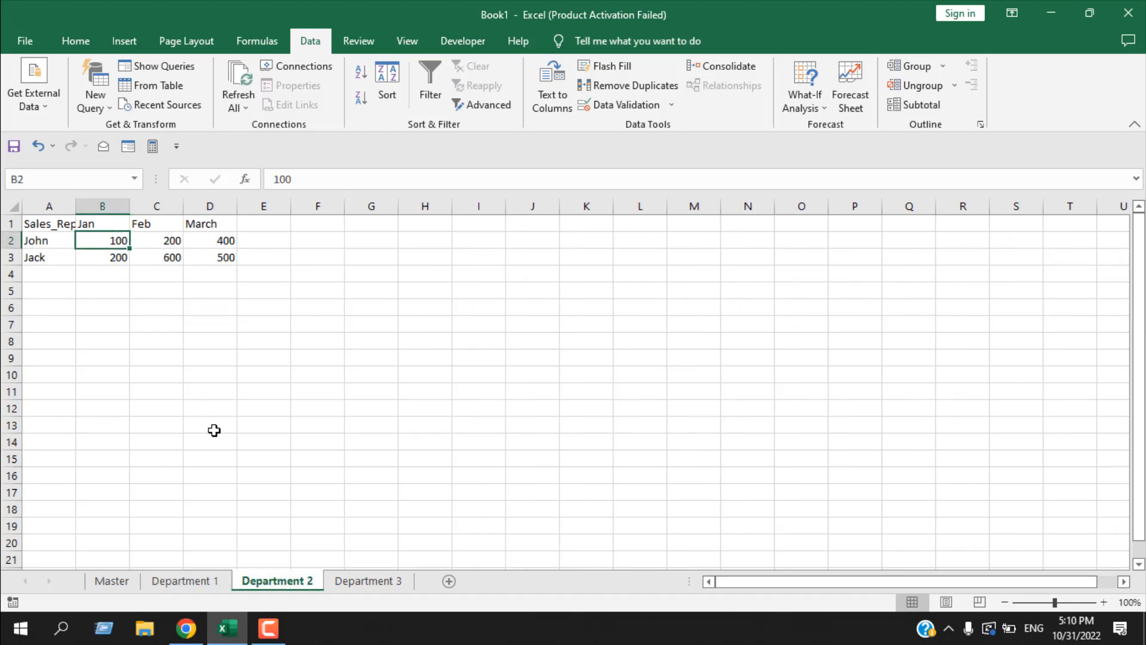
left_click(334, 581)
left_click(100, 241)
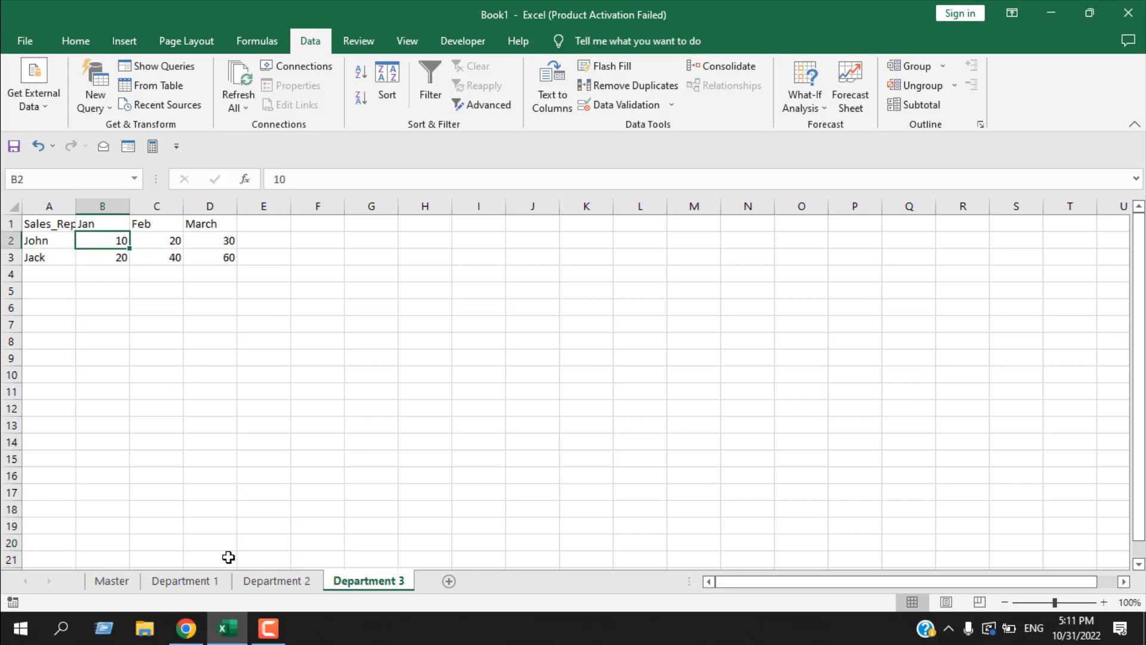
- Review the three Department tables again and examine the consolidated table on the Master sheet
left_click(199, 583)
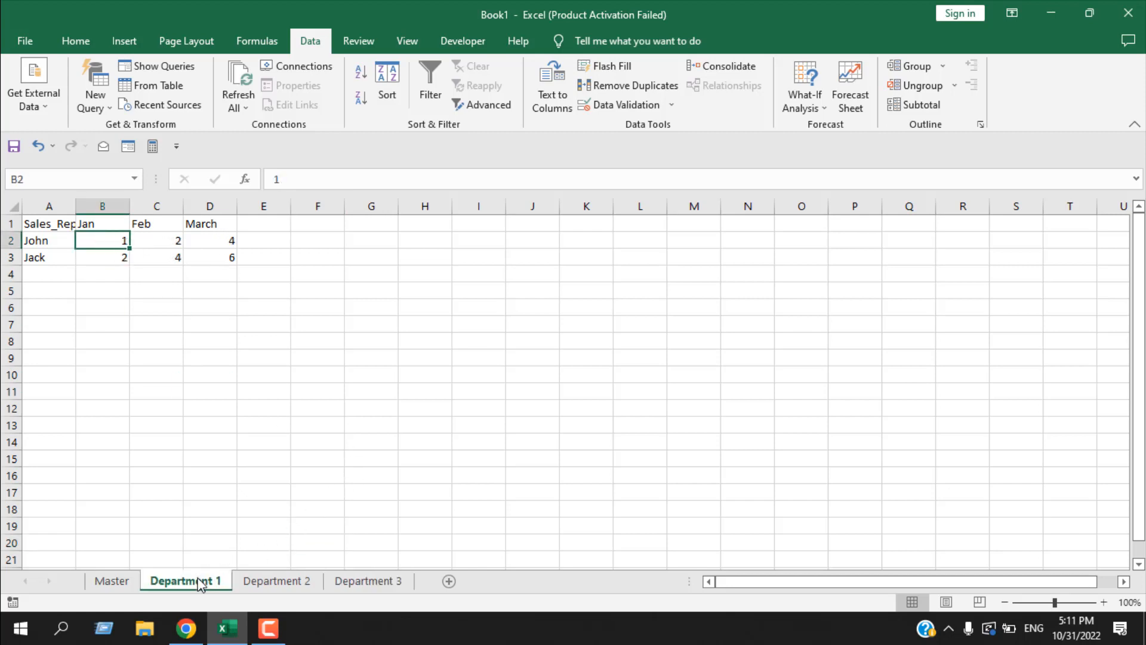
left_click(257, 589)
left_click(343, 587)
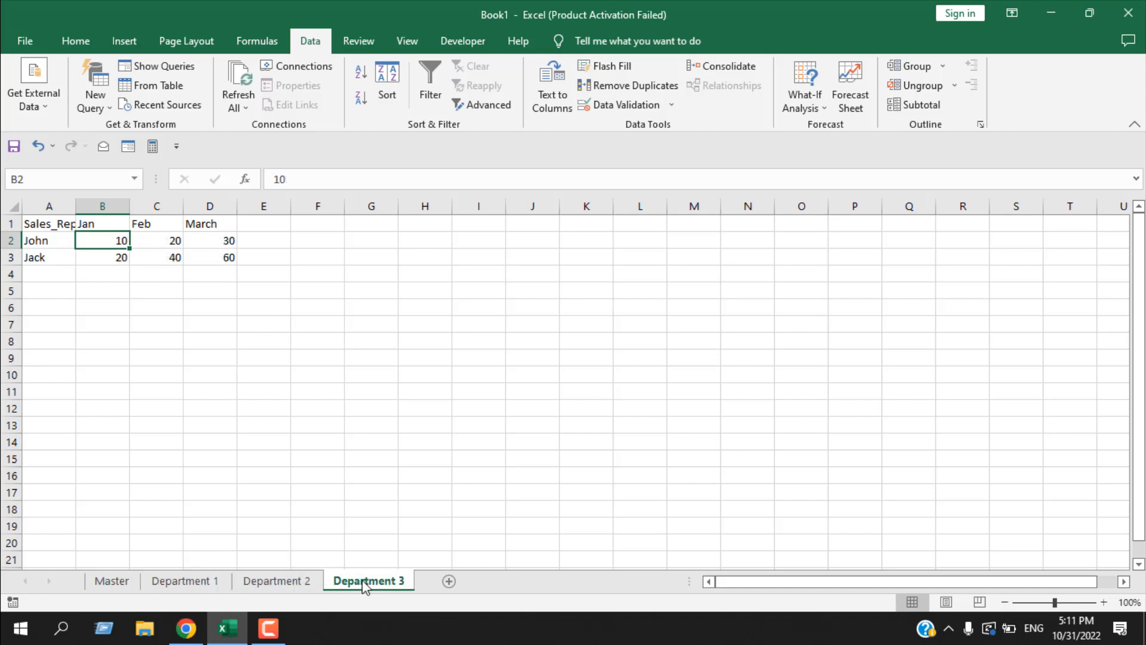
left_click(179, 586)
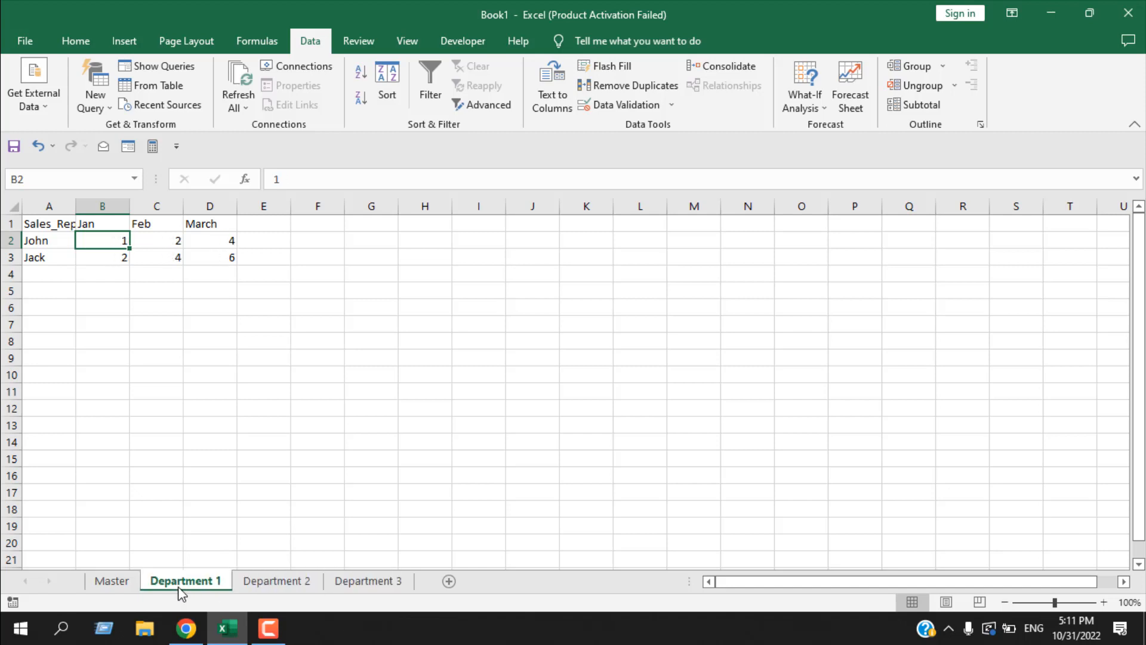
left_click(126, 586)
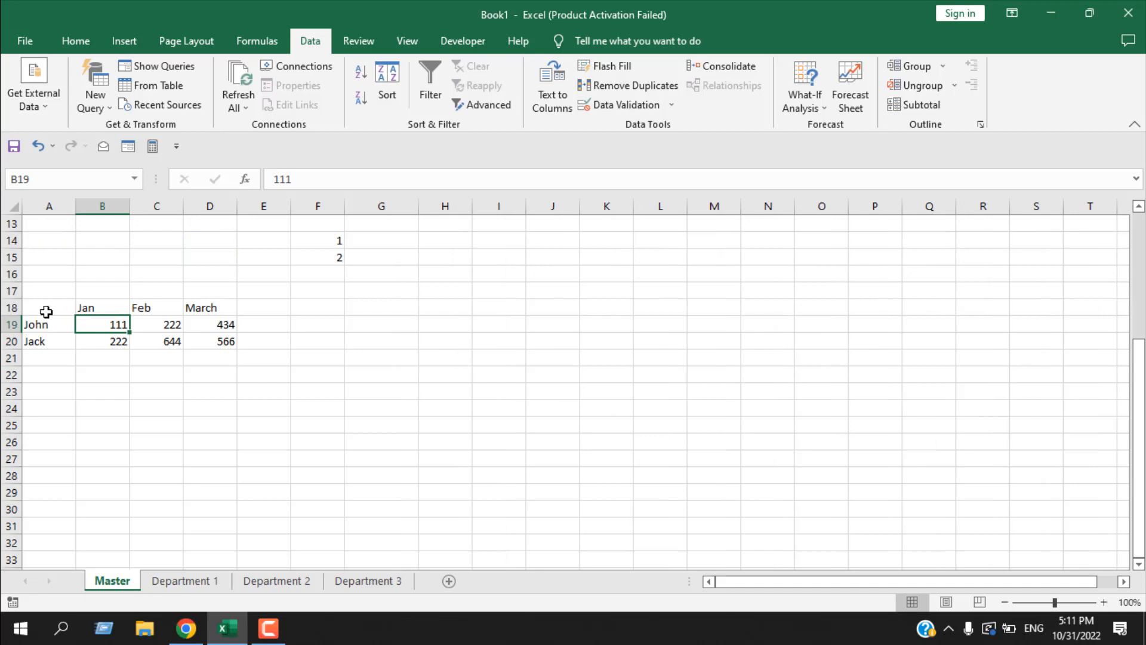
left_click_drag(46, 311, 210, 332)
left_click(193, 399)
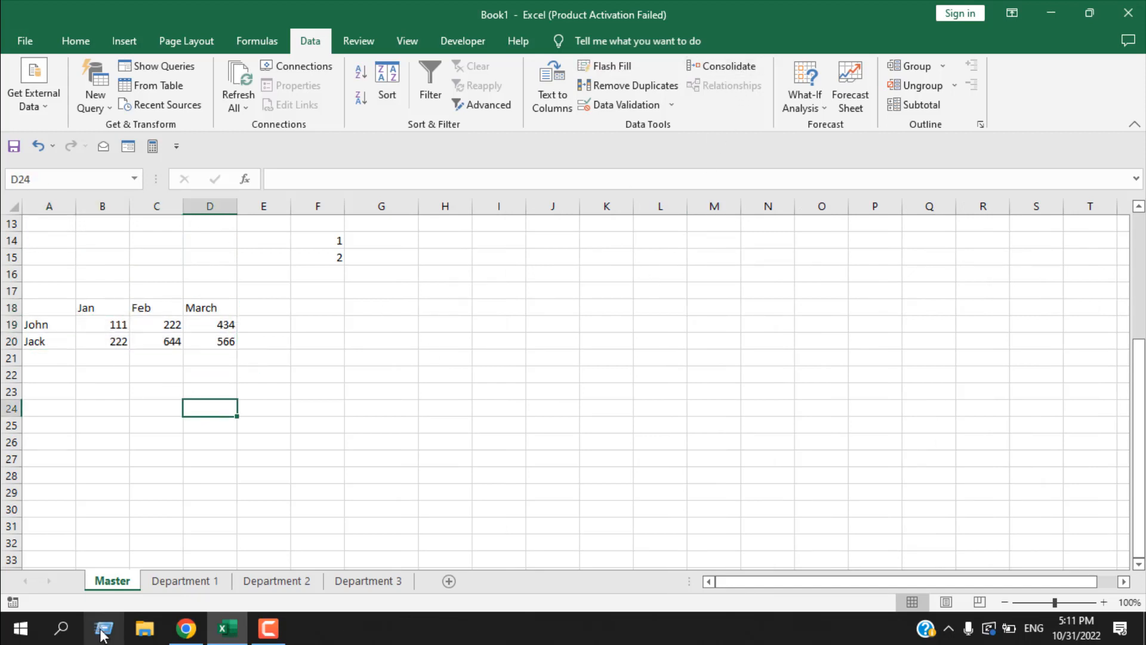
- Set the Jan value in B2 of the Department 2 sheet to 1000
left_click(280, 584)
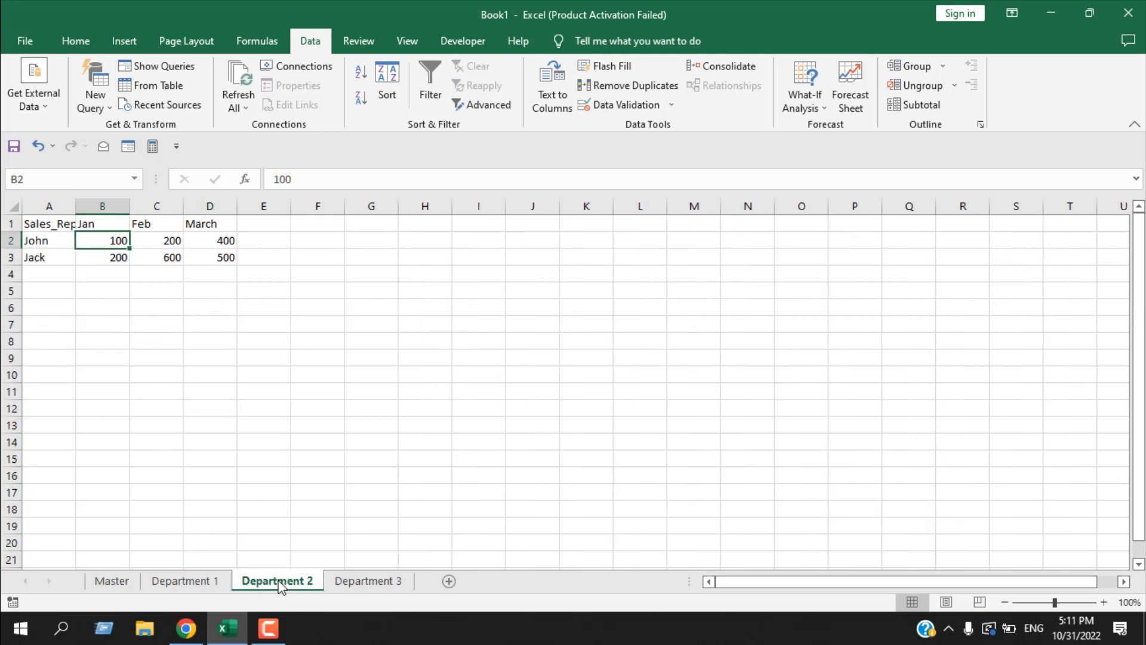
double_click(122, 242)
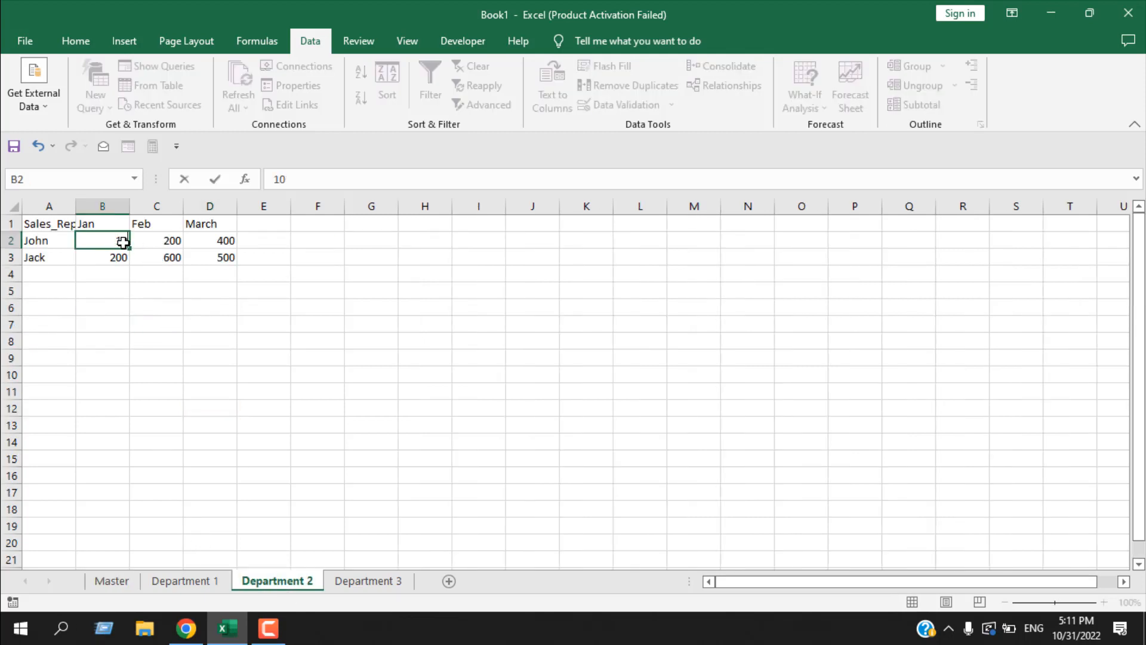
type("00")
key("Return")
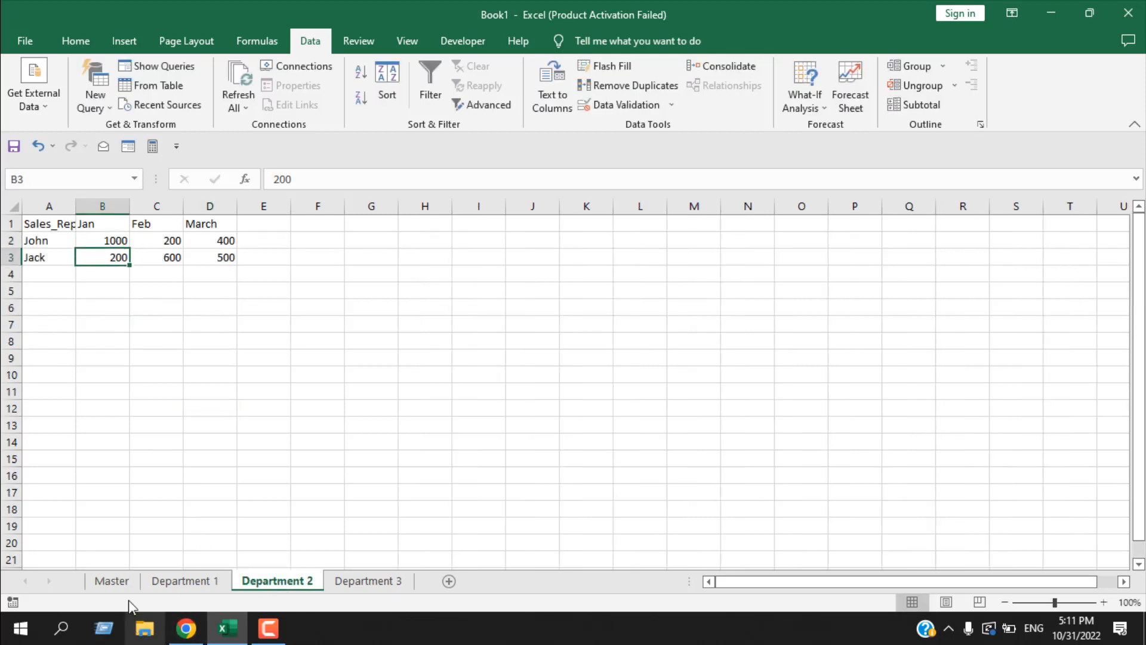
- Select cell G18 on the Master sheet as the output location and start the Consolidate command
left_click(112, 581)
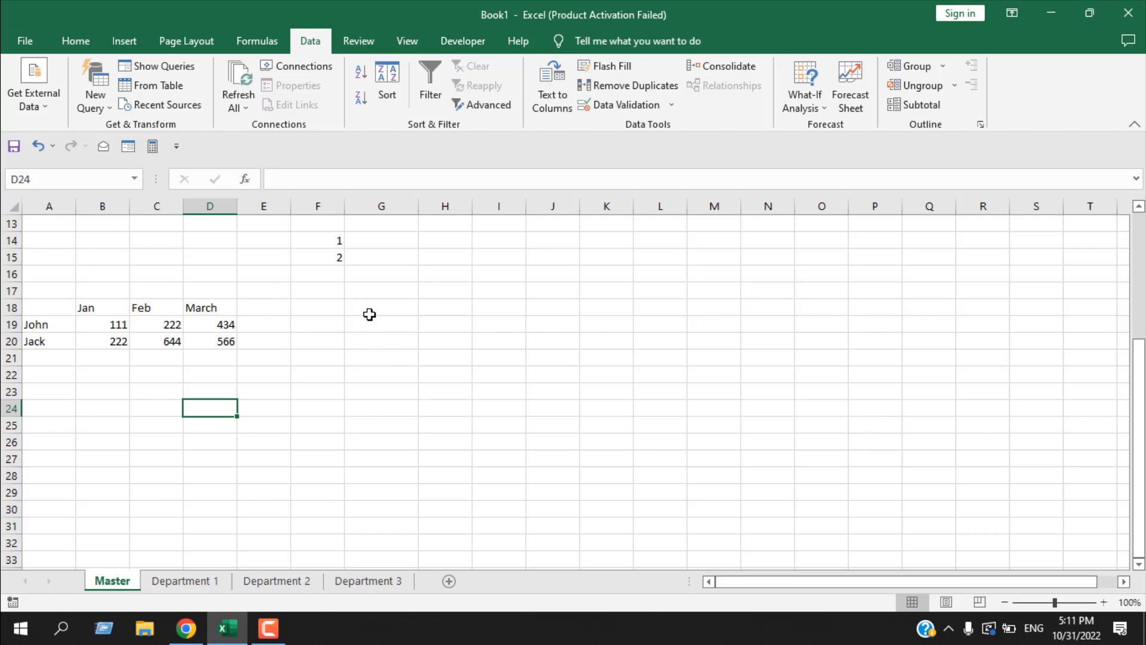
left_click(388, 307)
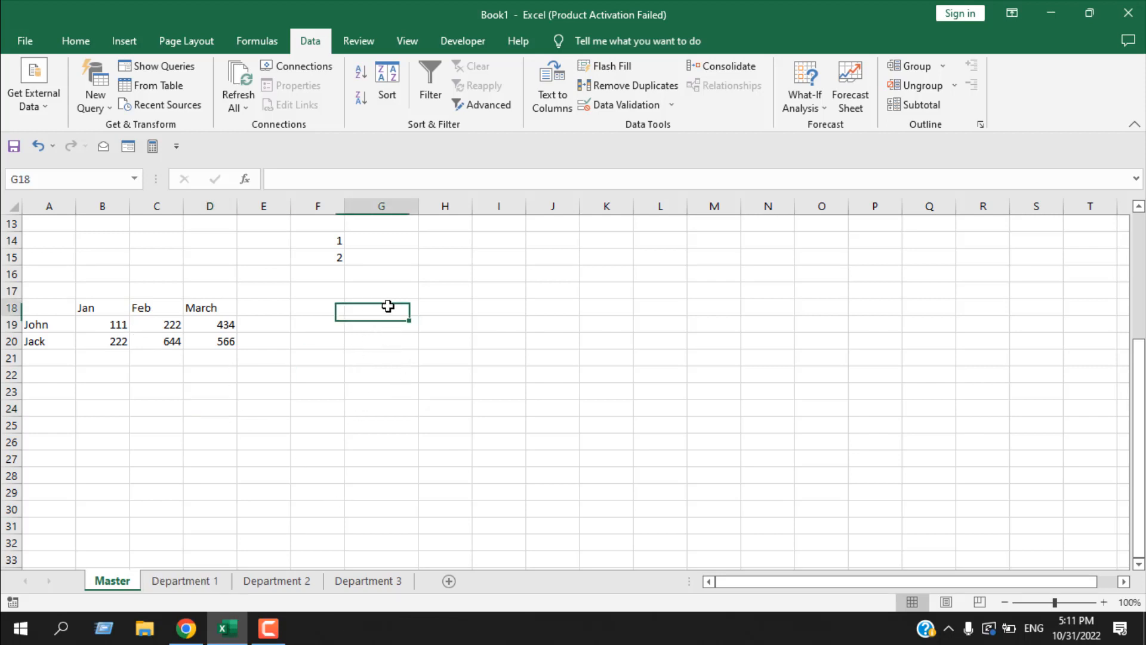
left_click(717, 67)
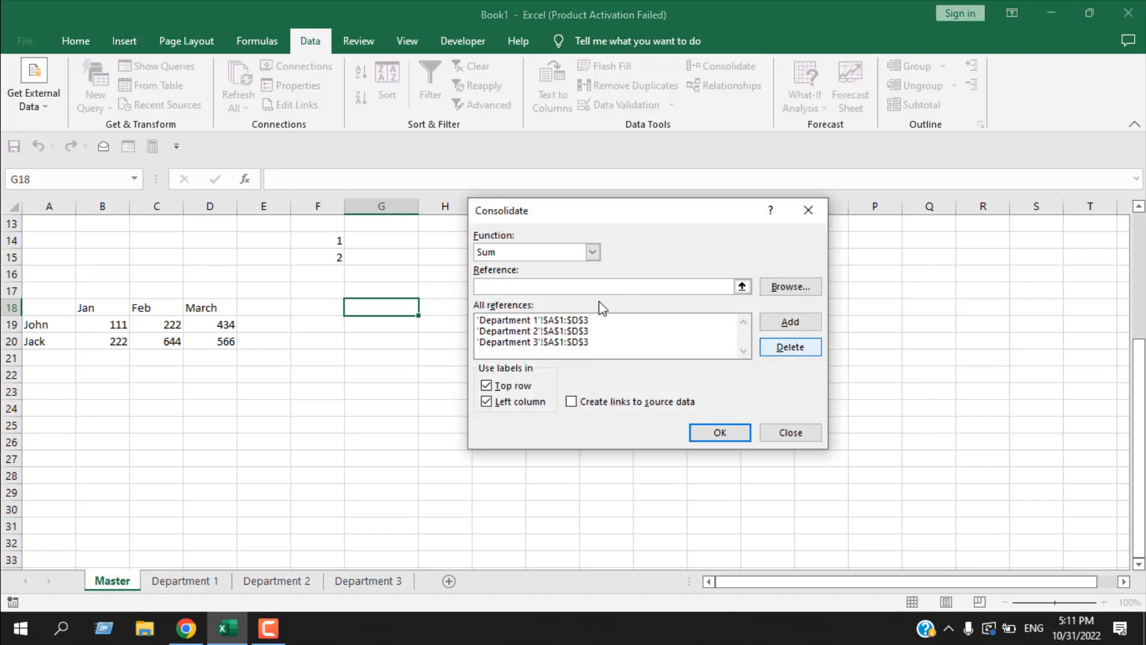
- Delete all three Department ranges from the consolidation references
left_click(547, 330)
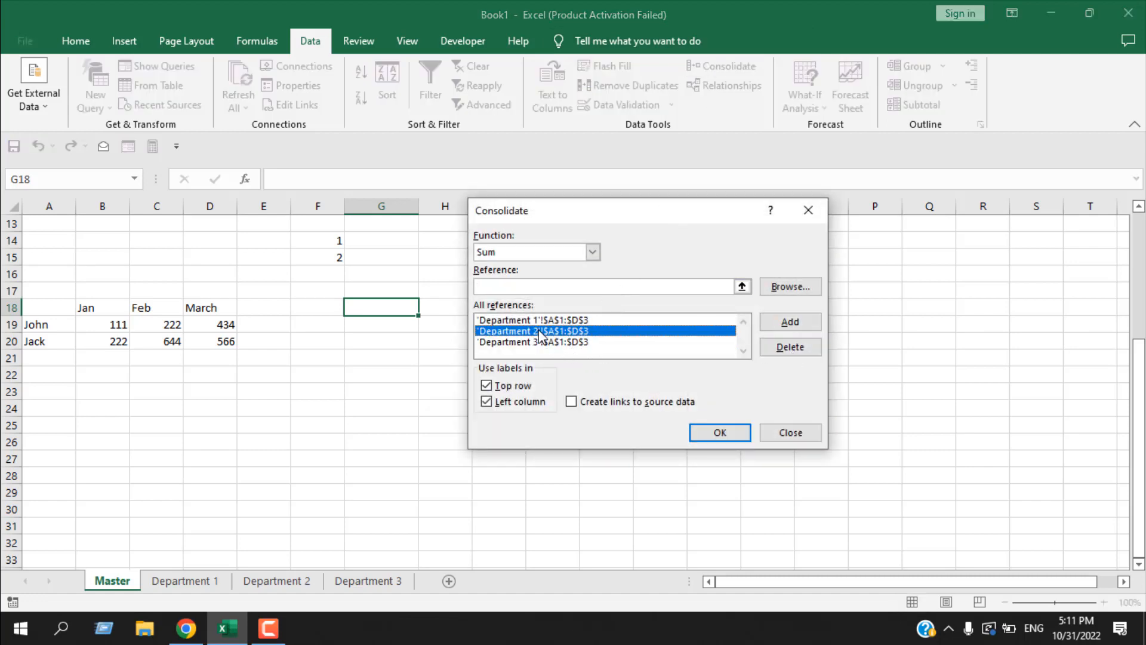
left_click(793, 348)
left_click(656, 321)
left_click(790, 347)
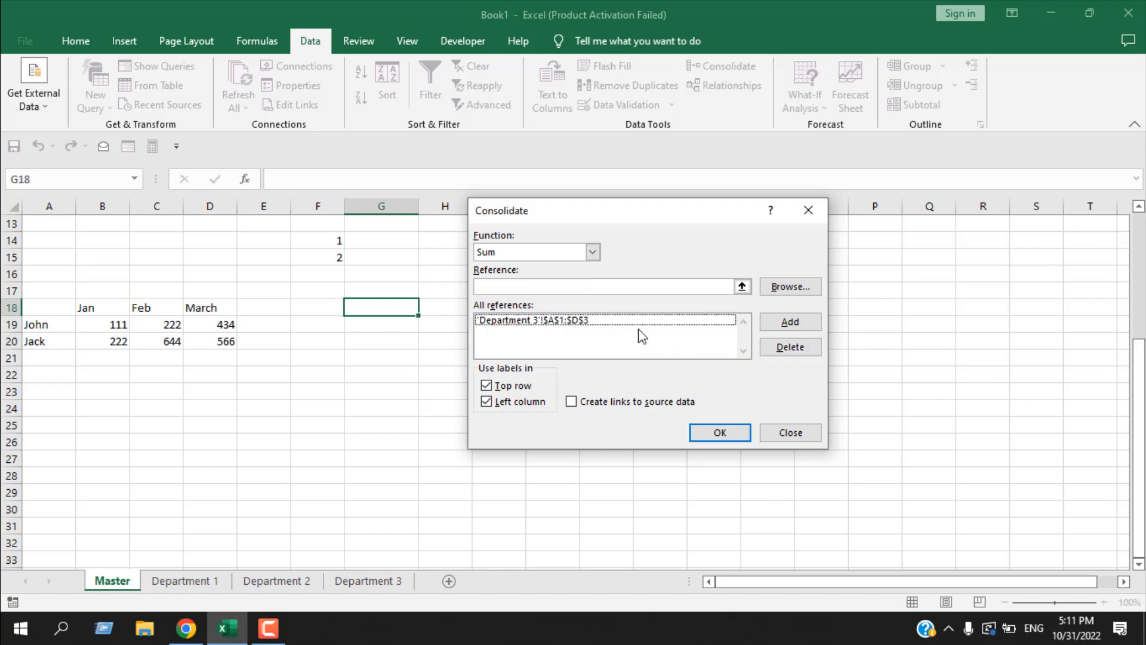
left_click(625, 321)
left_click(810, 355)
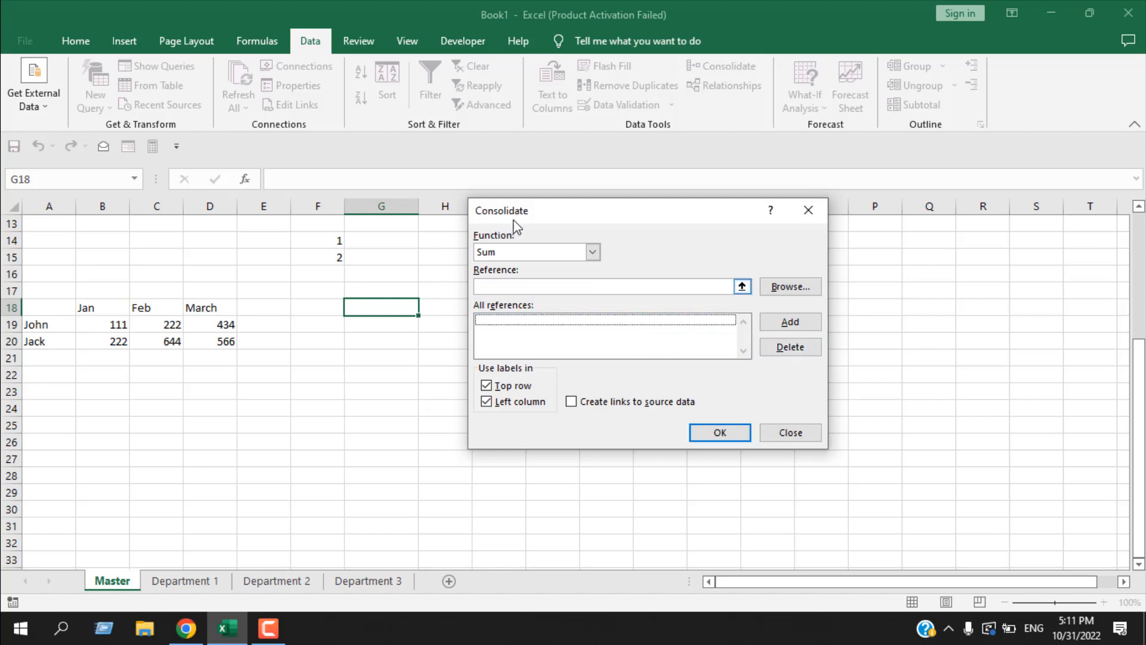
- Choose the Sum function and add the range A1:D3 of the Department 1 sheet to the consolidation references
left_click(593, 252)
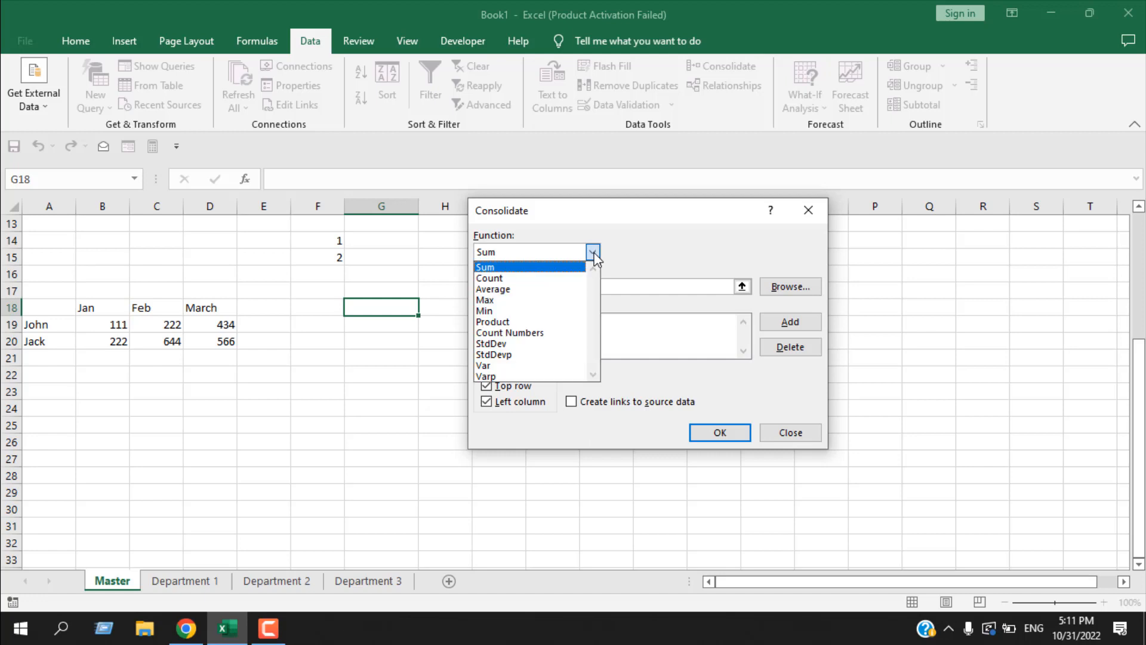
left_click(552, 269)
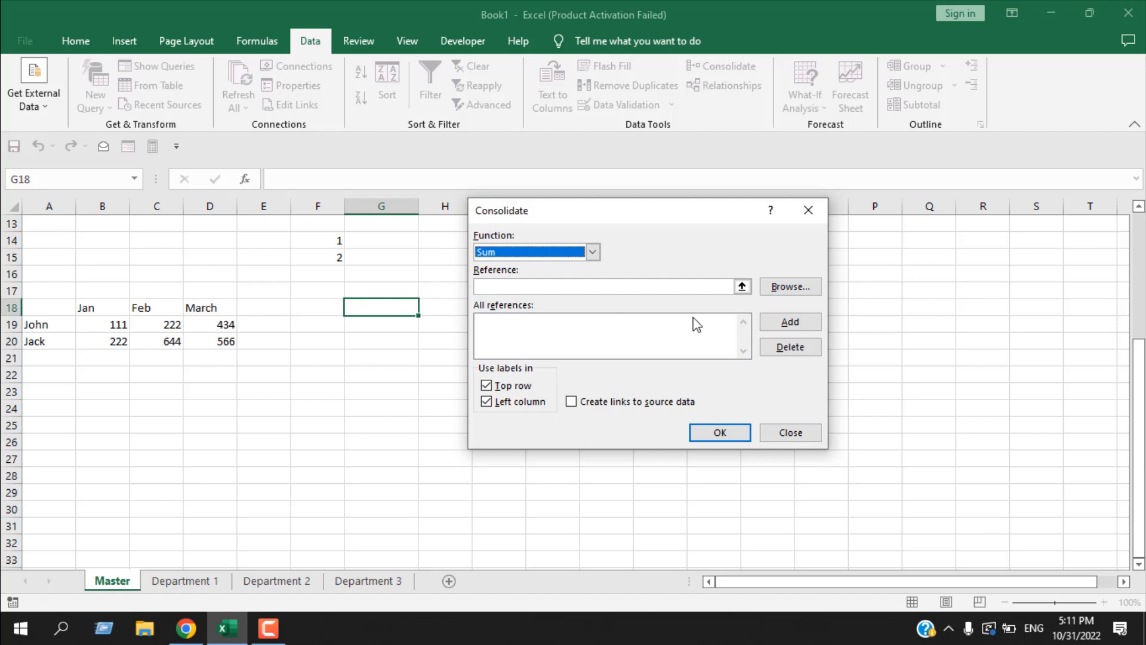
left_click(741, 286)
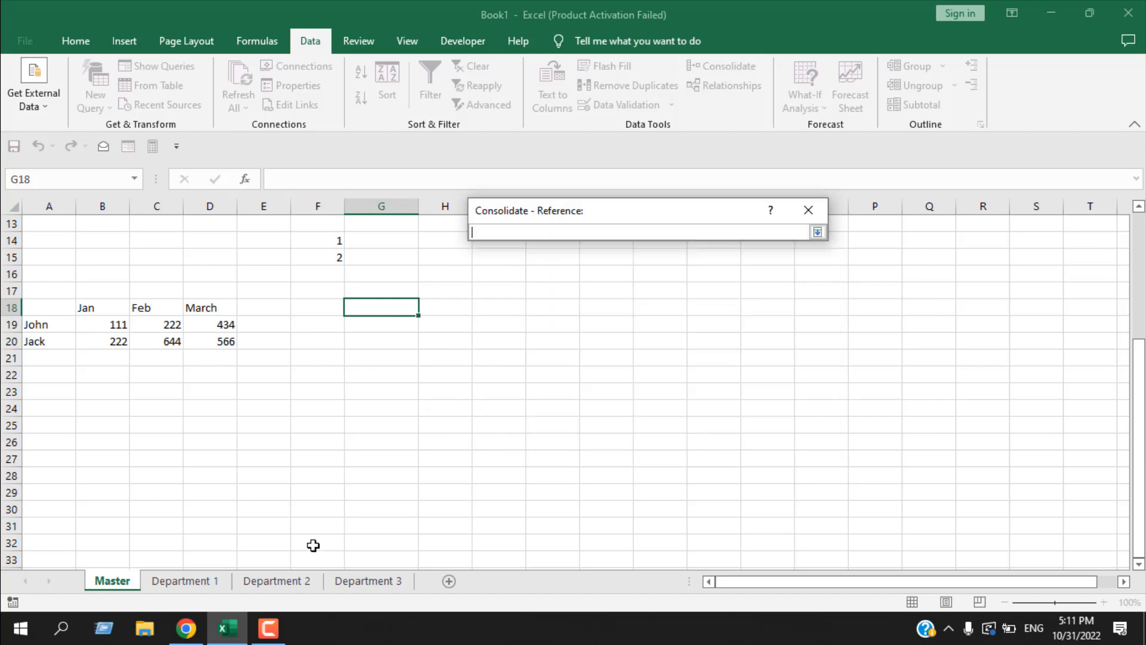
left_click(203, 583)
left_click_drag(48, 225, 215, 259)
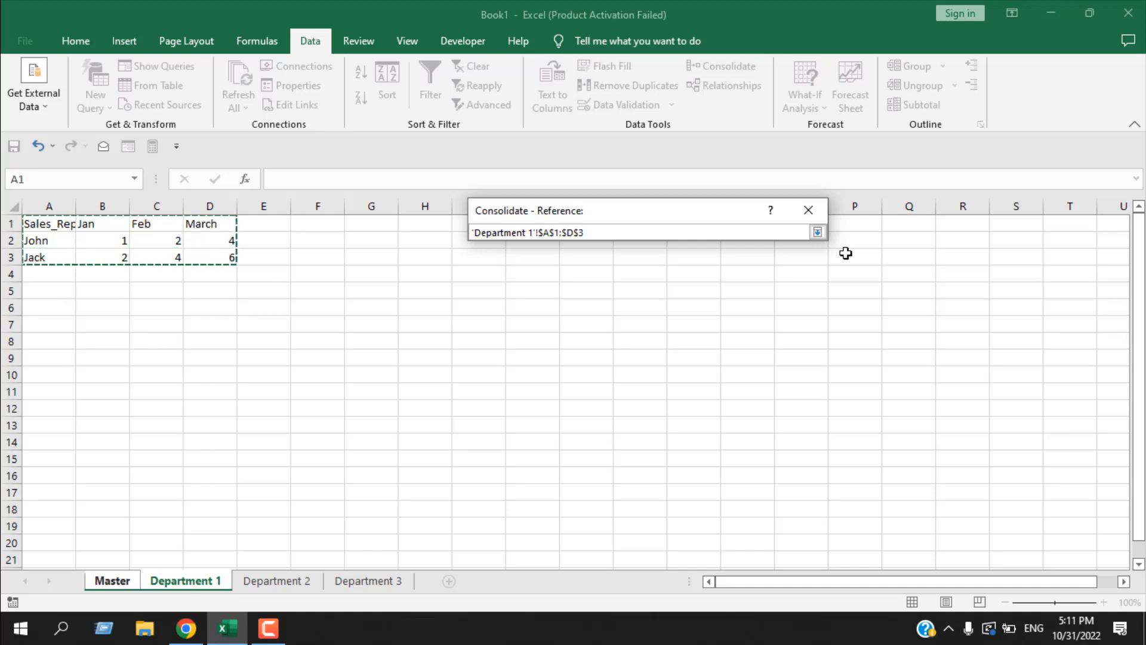
left_click(817, 232)
left_click(790, 322)
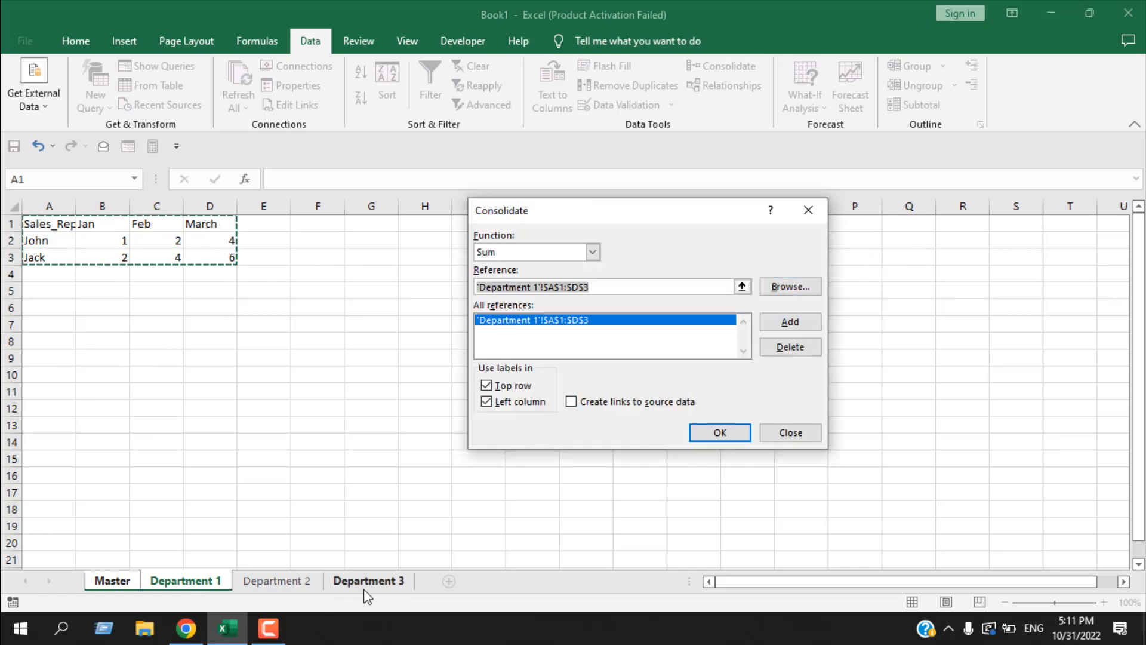
- Add the range A1:D3 of the Department 2 sheet to the new consolidation's references
left_click(302, 582)
left_click_drag(35, 225, 215, 258)
left_click(790, 325)
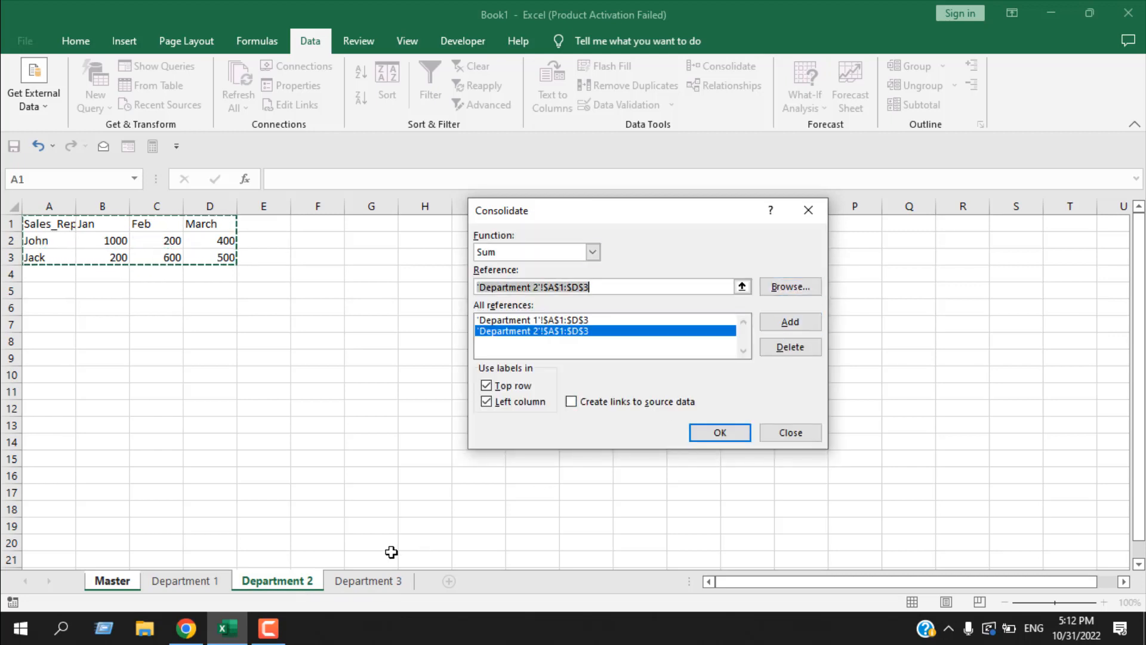
- Add the range A1:D3 of the Department 3 sheet to the references and run the consolidation with links to source data
left_click(359, 581)
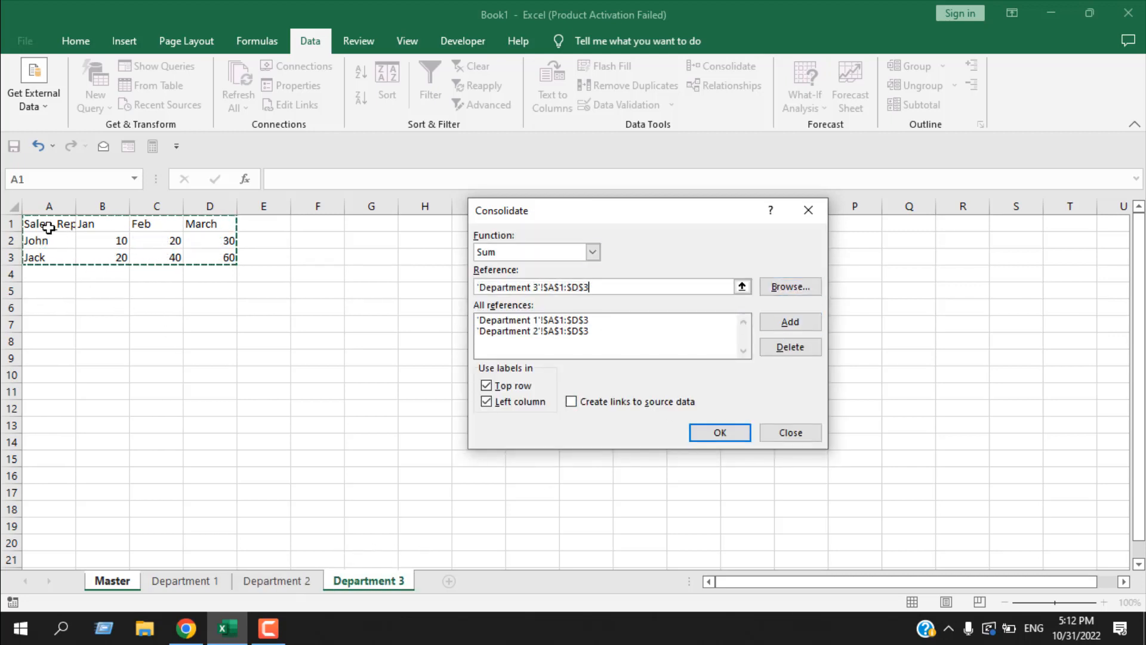
left_click_drag(53, 225, 215, 258)
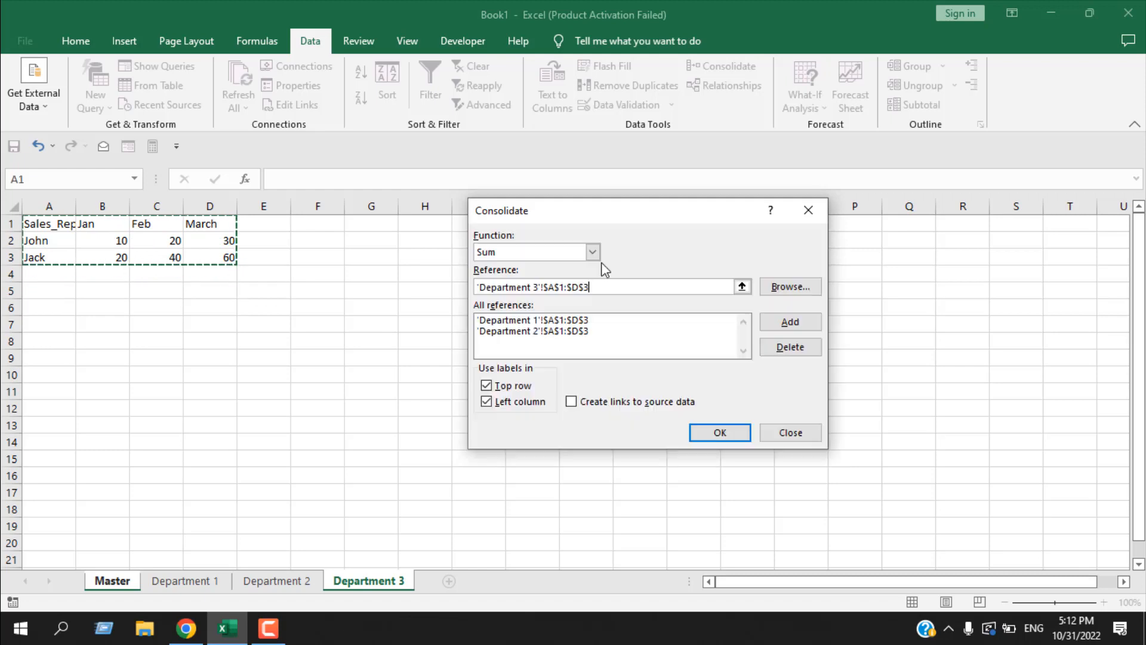
left_click(799, 323)
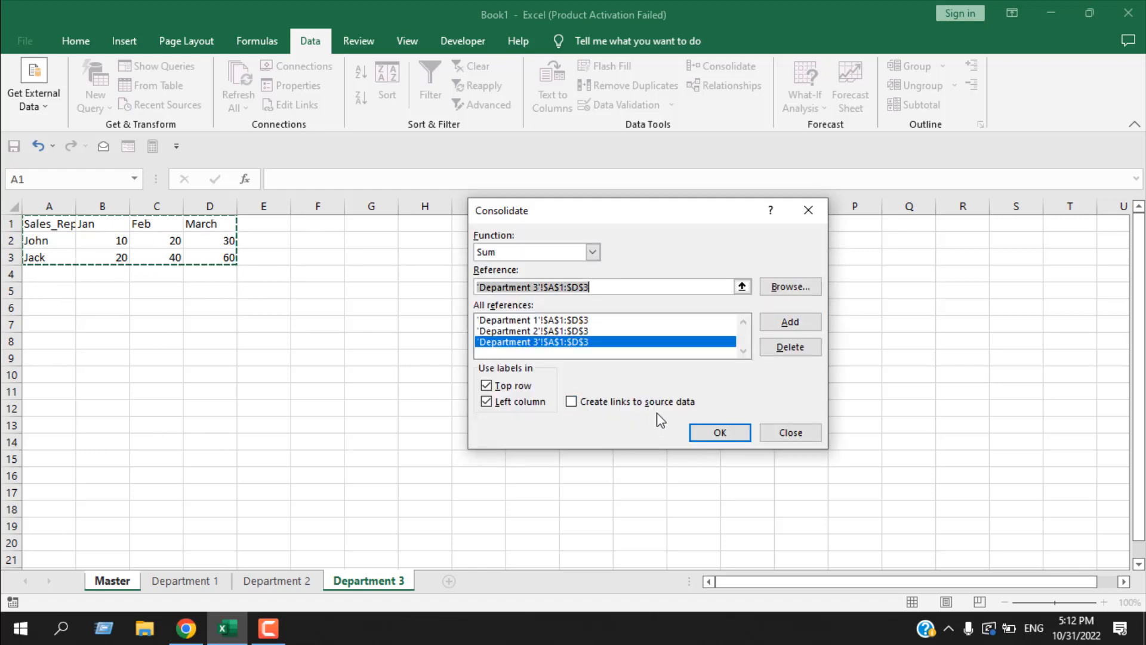
left_click(574, 403)
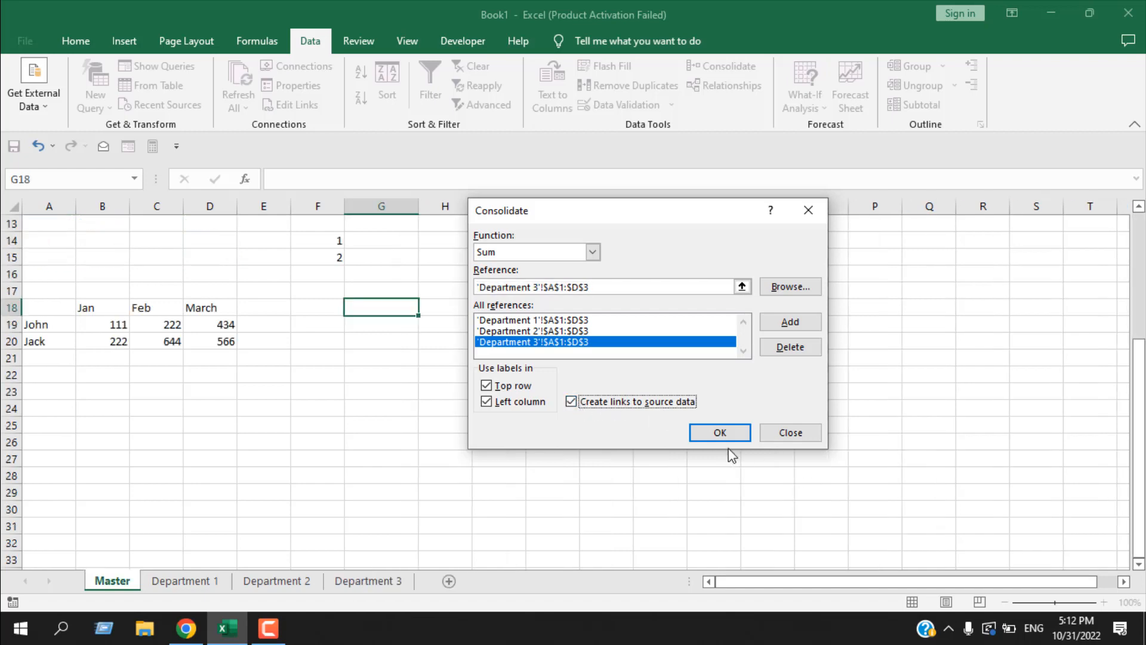
left_click(720, 433)
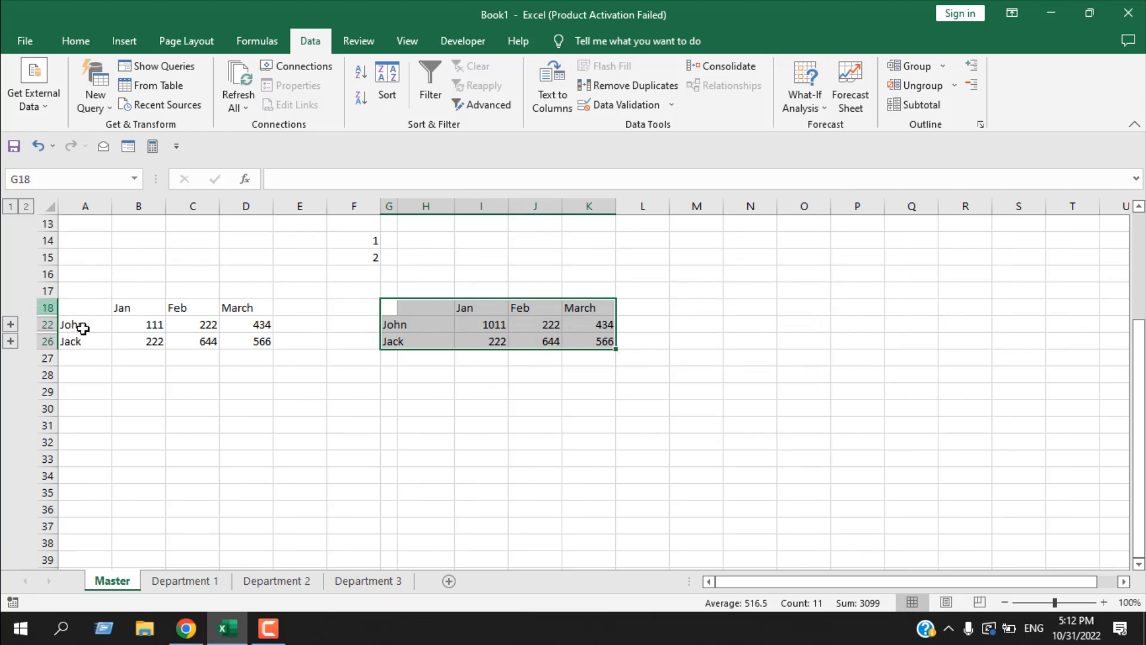
- Expand and collapse the grouped detail rows of both sales reps in the consolidated table to inspect their source values
left_click(11, 324)
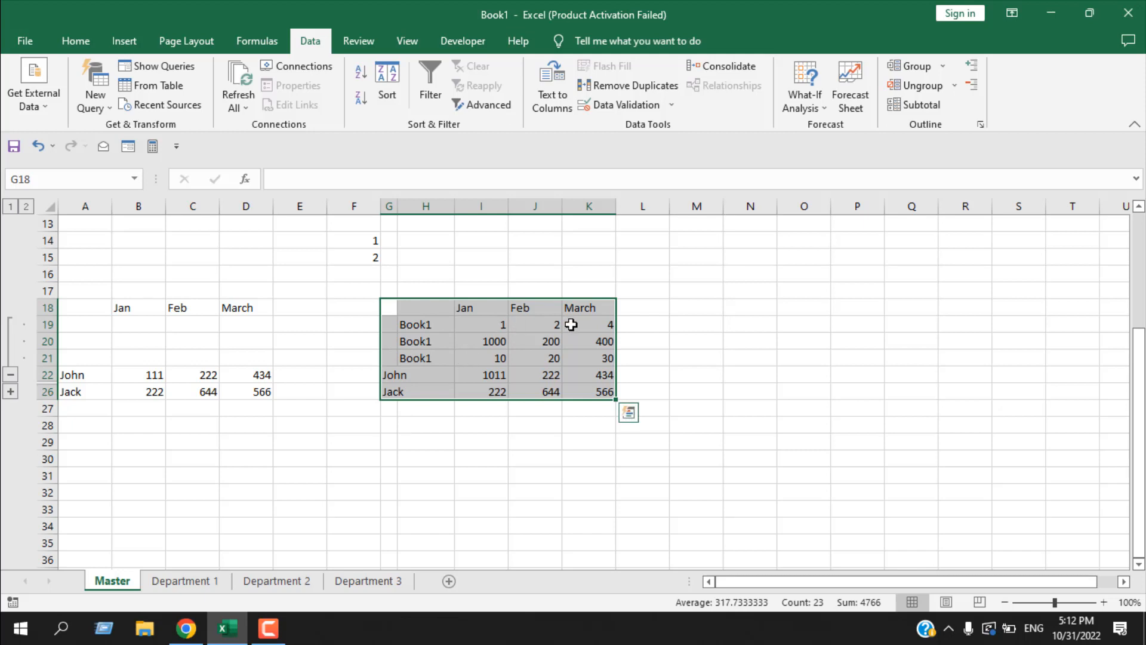
left_click(11, 375)
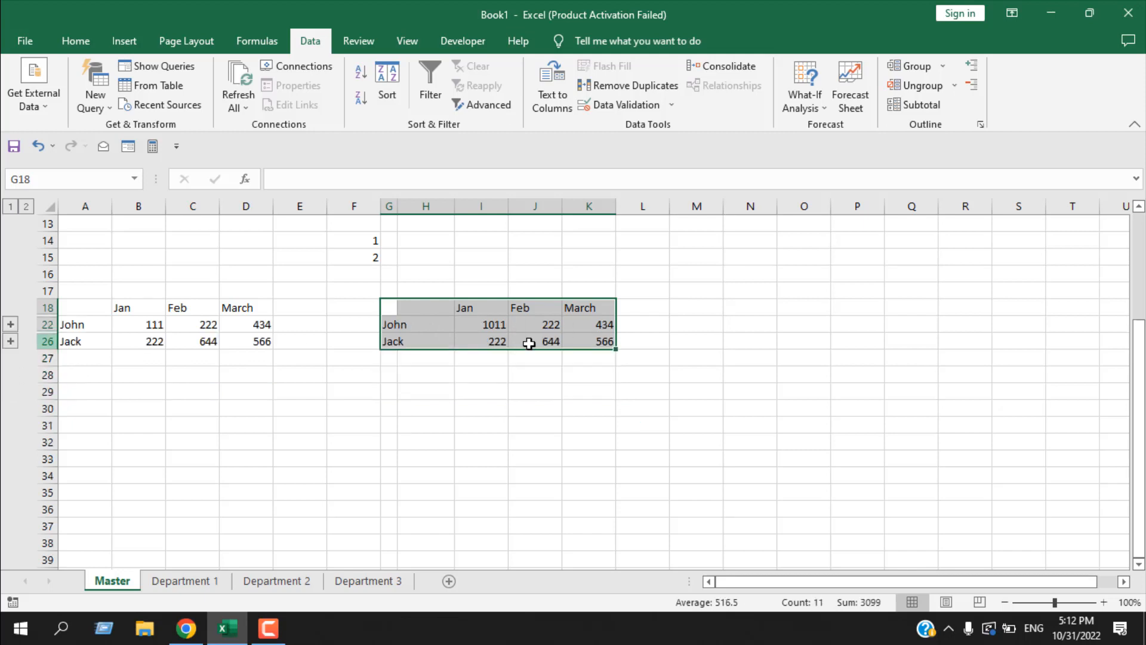
left_click(11, 341)
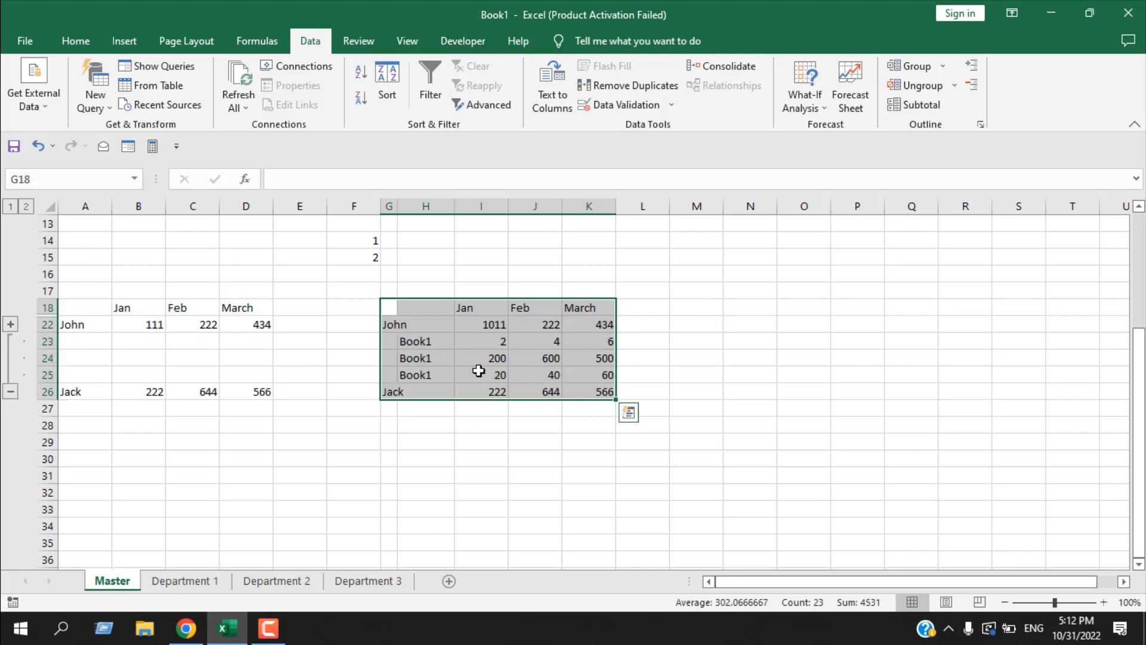
left_click(14, 391)
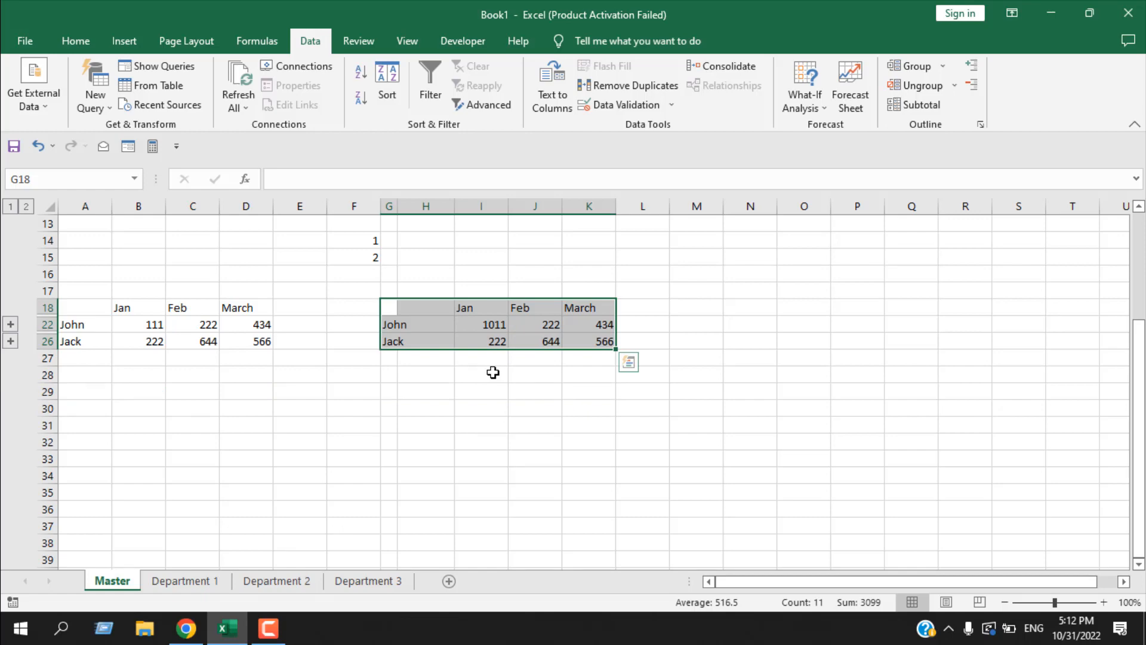
- Set cell B2 of the Department 2 sheet to 111 and check the linked January total in cell I22 of the Master sheet
left_click(276, 581)
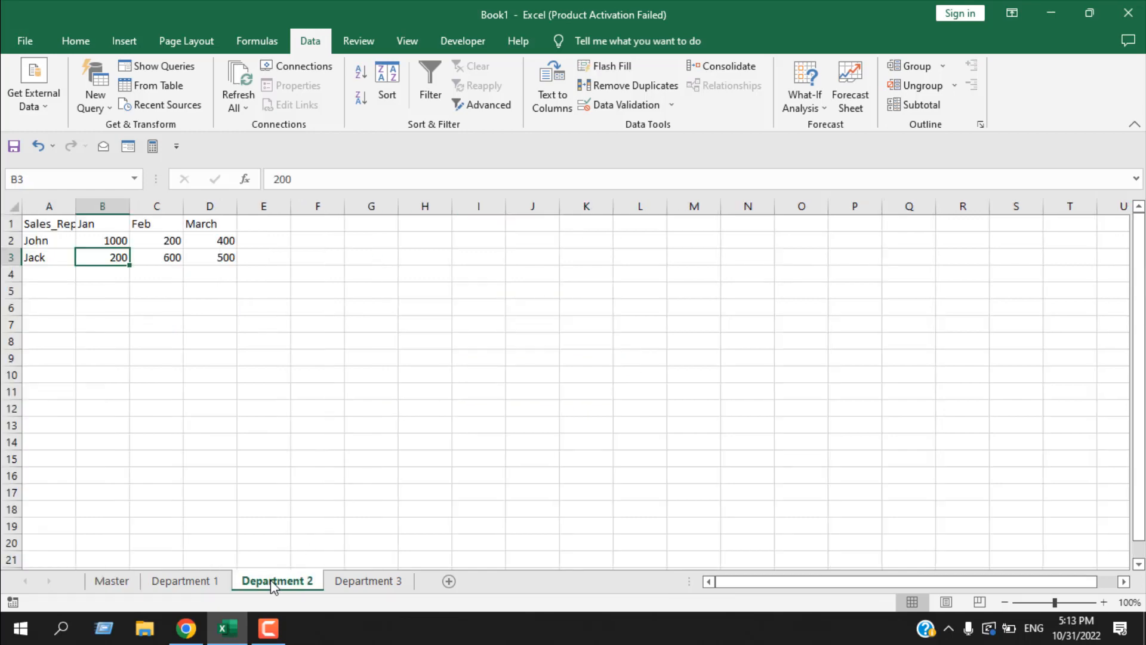
left_click(119, 239)
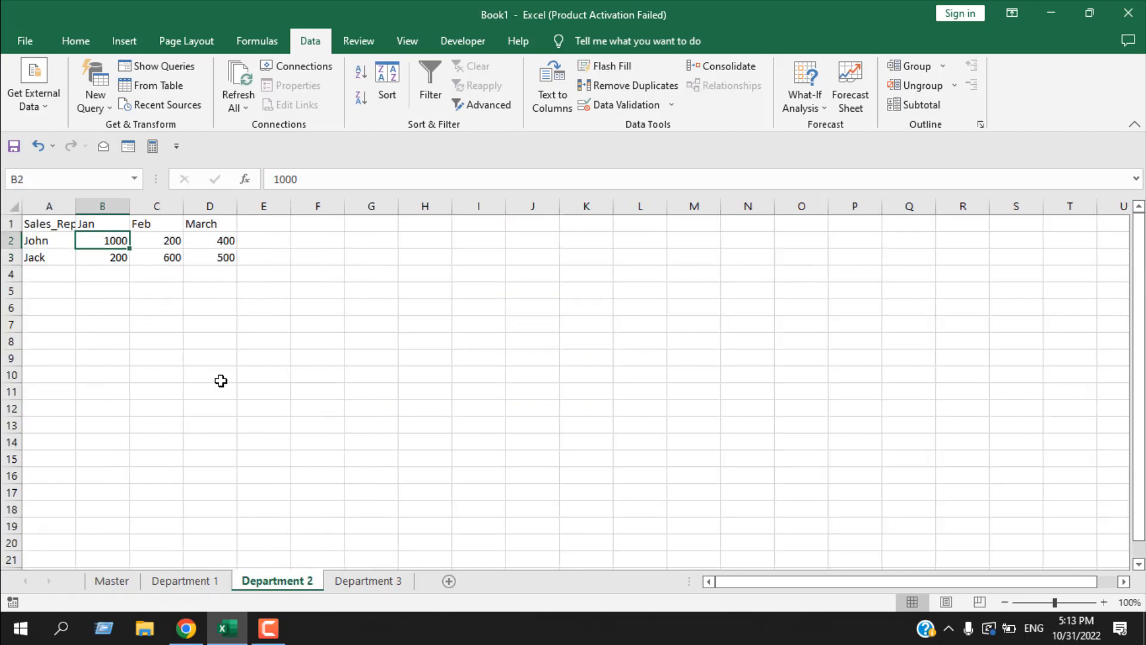
type("11")
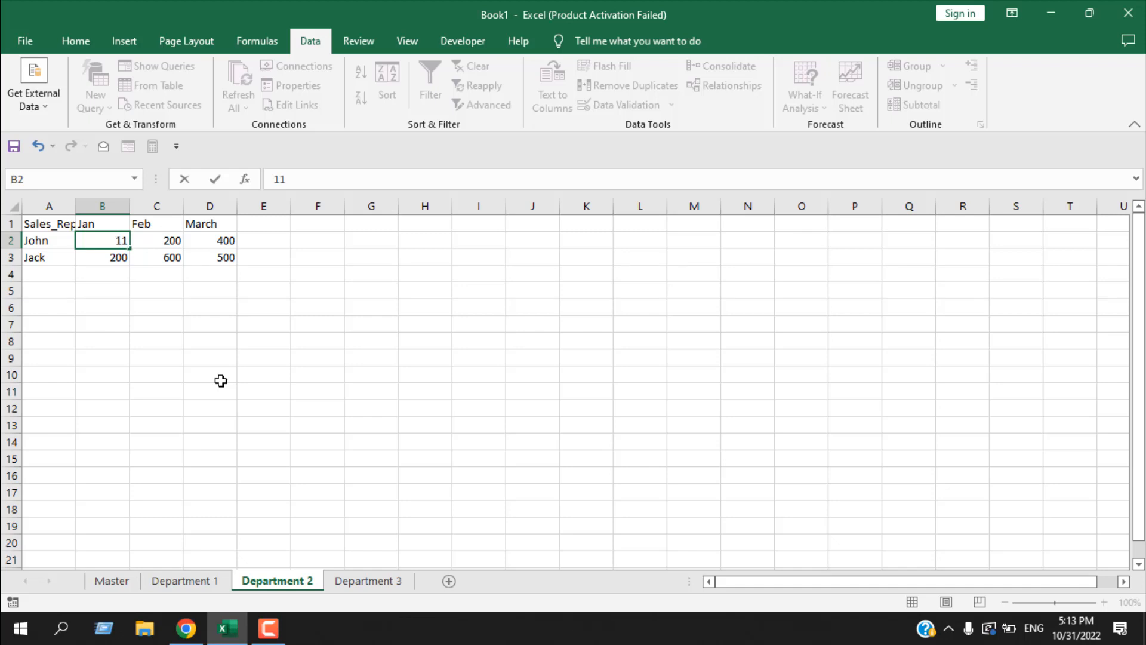
type("1")
left_click(221, 381)
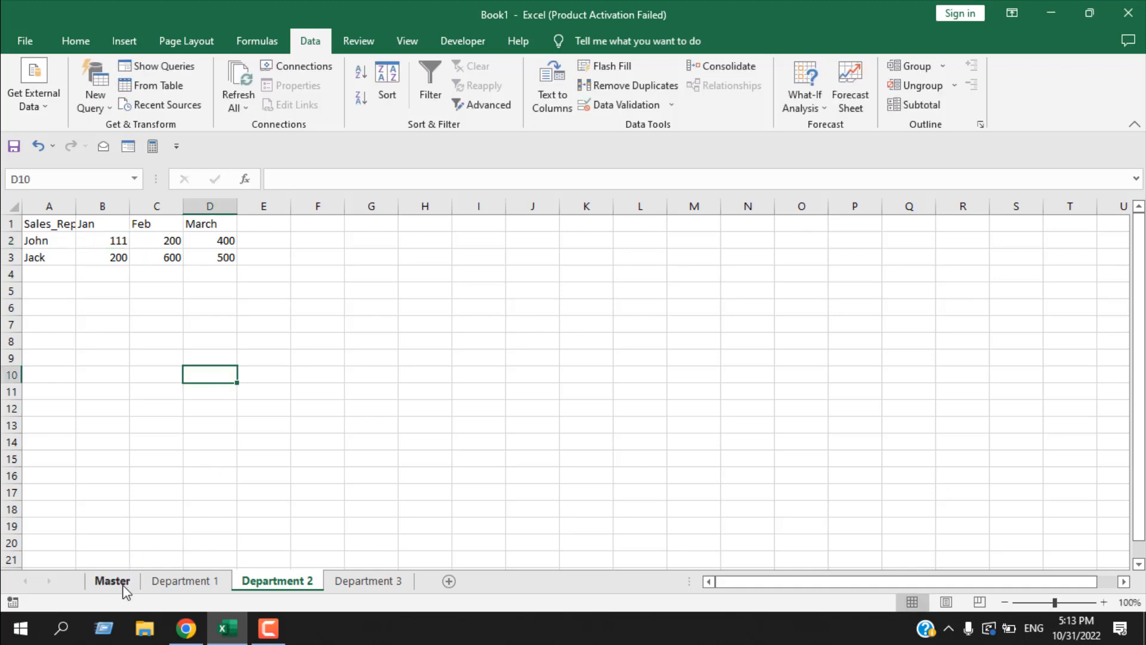
left_click(118, 582)
left_click(478, 326)
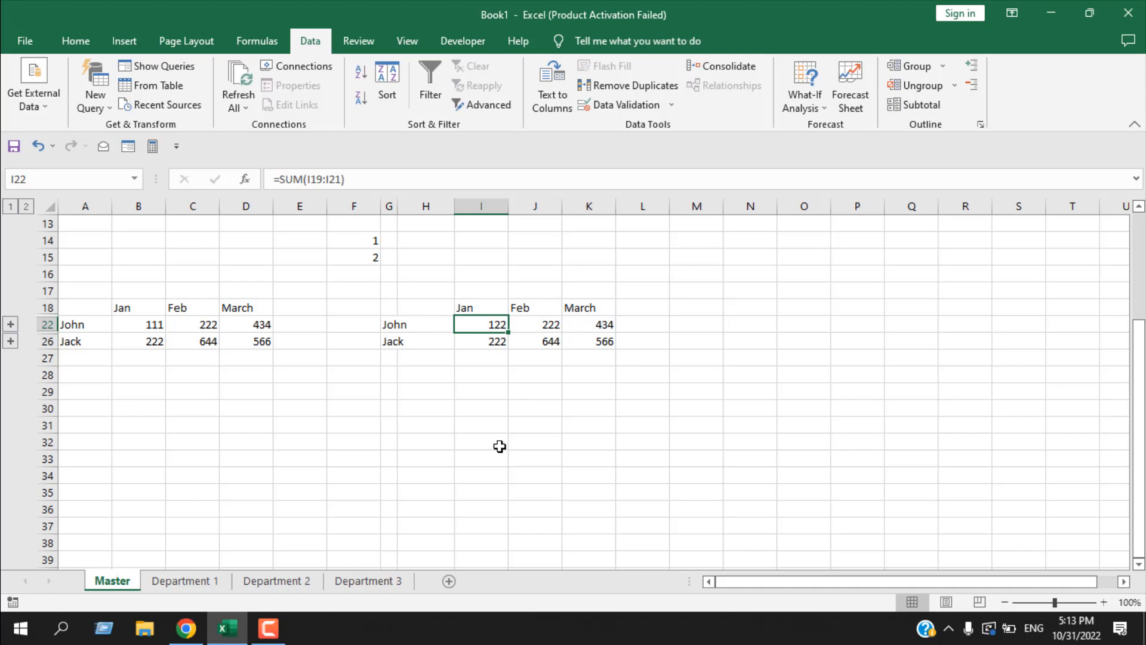
left_click(712, 71)
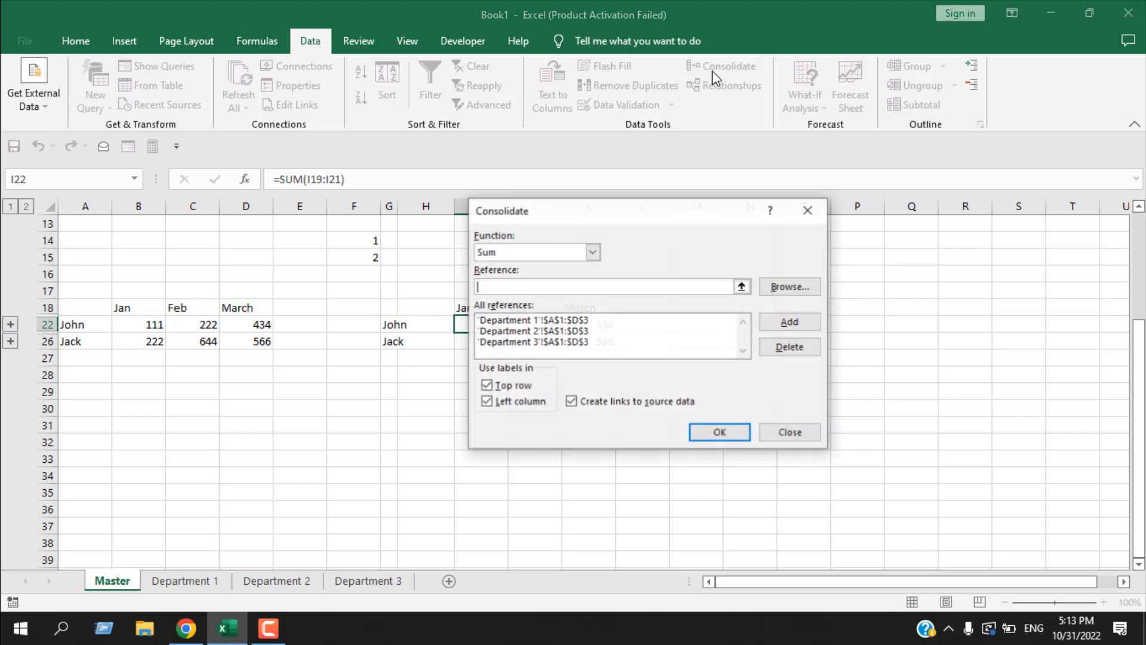
left_click(811, 434)
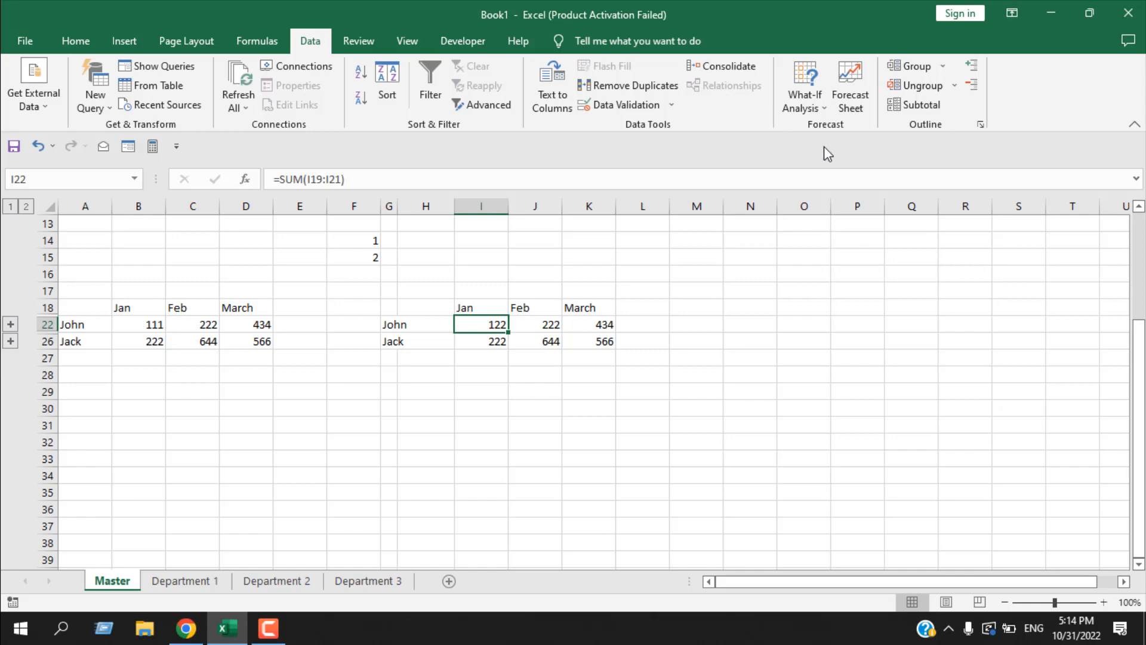
left_click(824, 108)
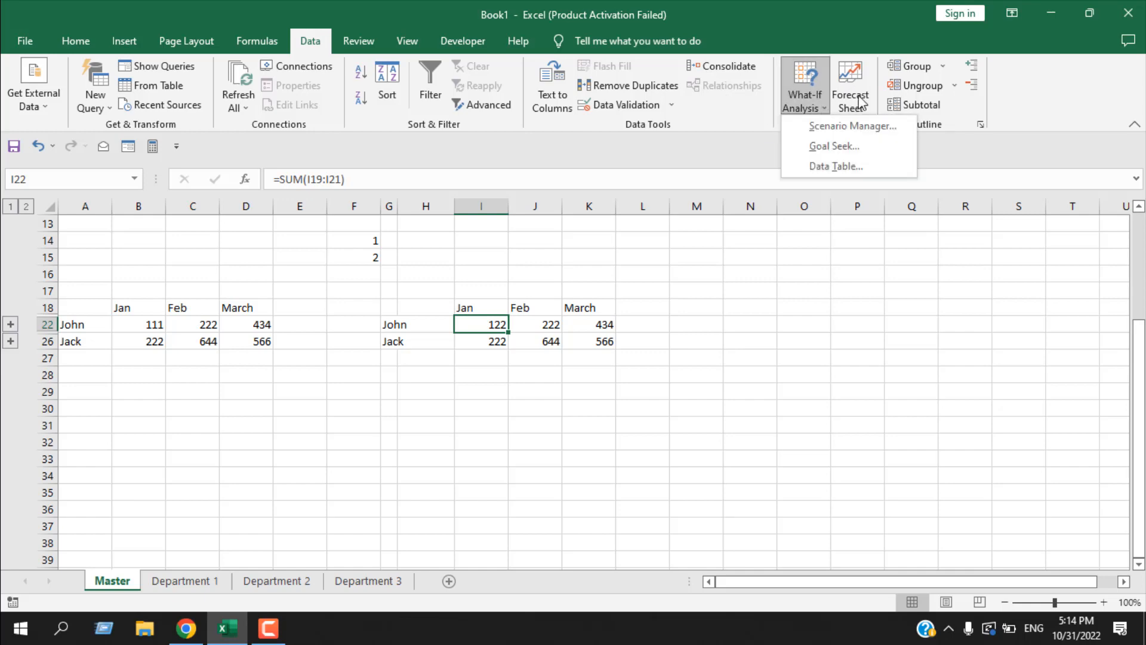
left_click(814, 90)
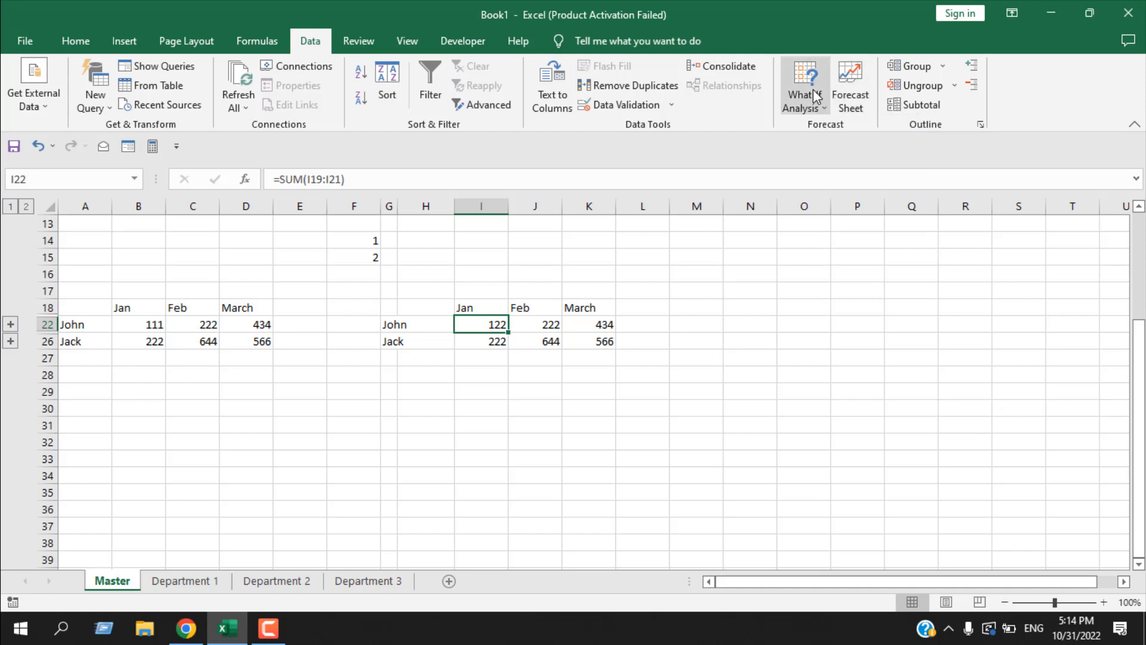
left_click(814, 108)
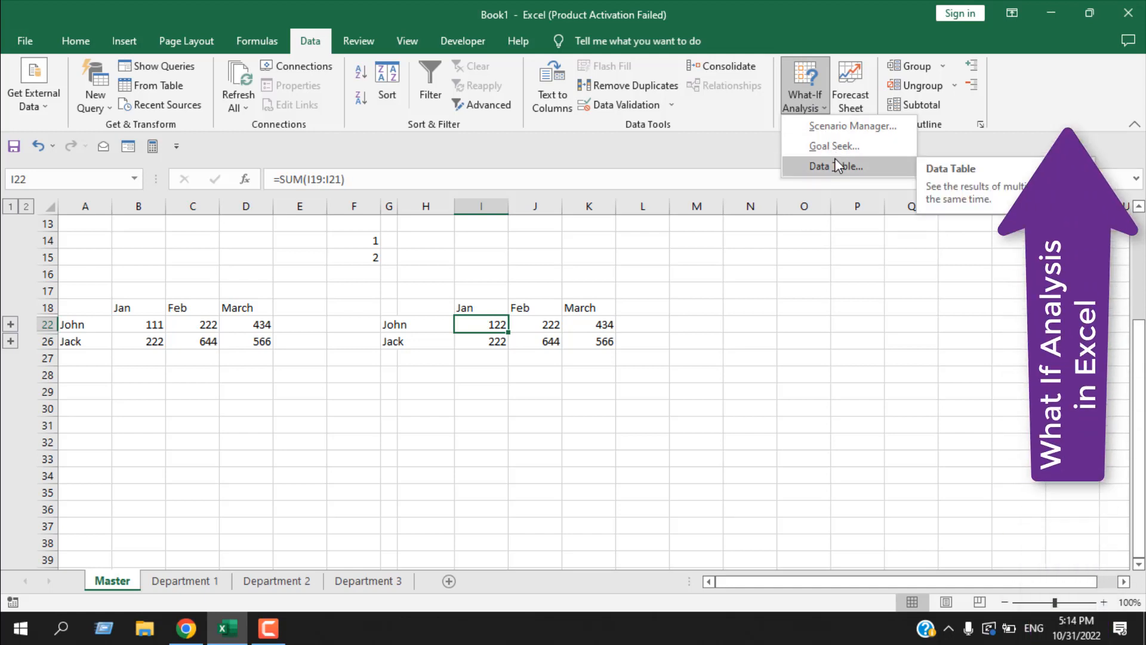
left_click(854, 101)
left_click(906, 125)
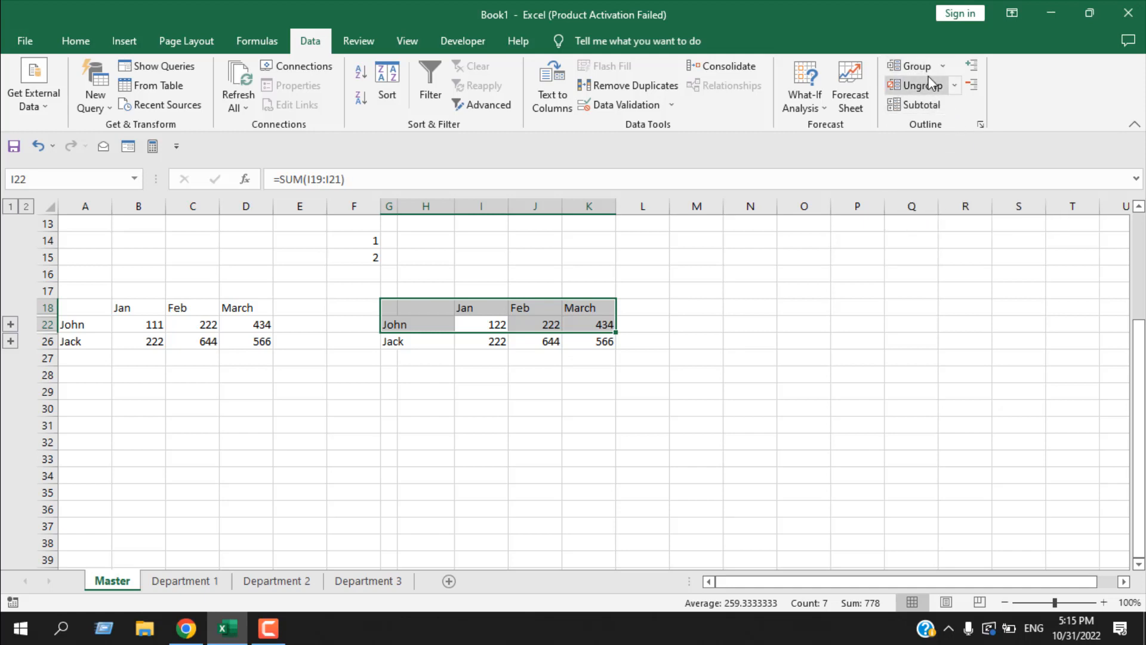
- Expand and collapse detail rows 19 to 21 of the consolidated table to review the linked department values
left_click(10, 325)
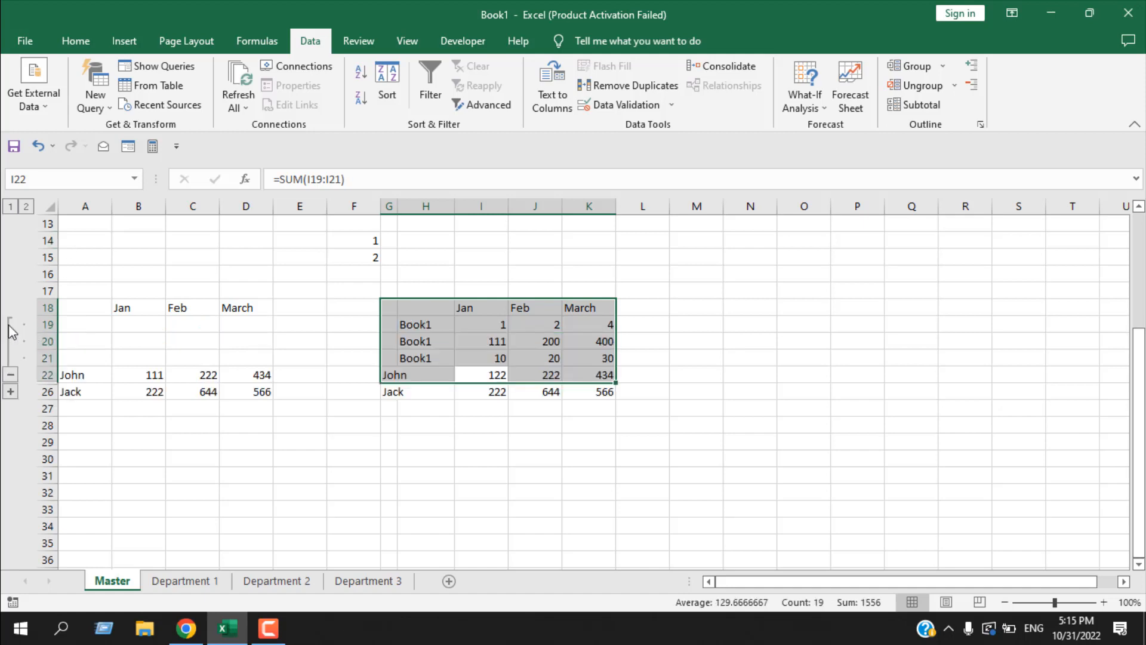
left_click(10, 376)
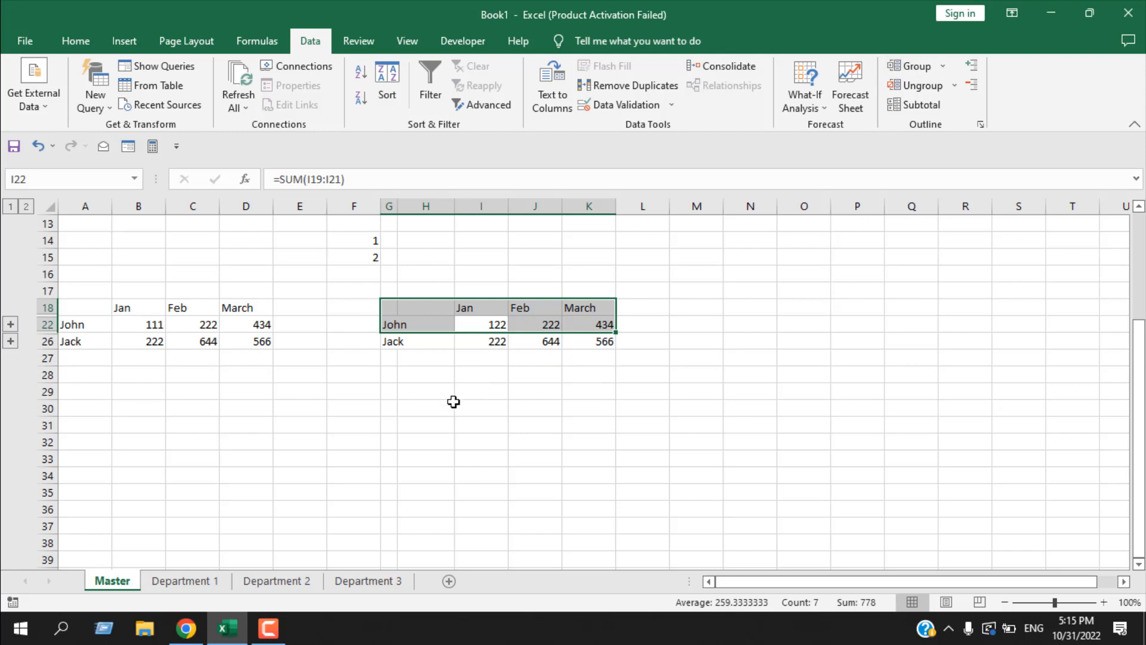
- Group rows 30 to 35 on the Master sheet using the range A30:E35, and test collapsing and expanding the group
left_click(86, 421)
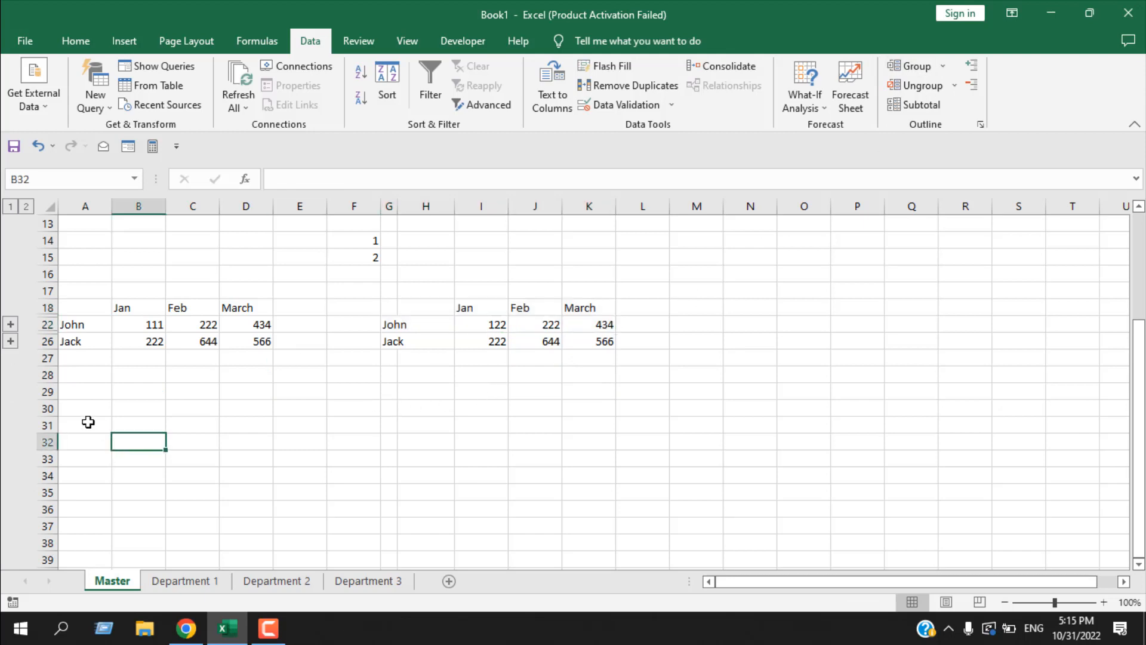
left_click_drag(82, 404, 309, 488)
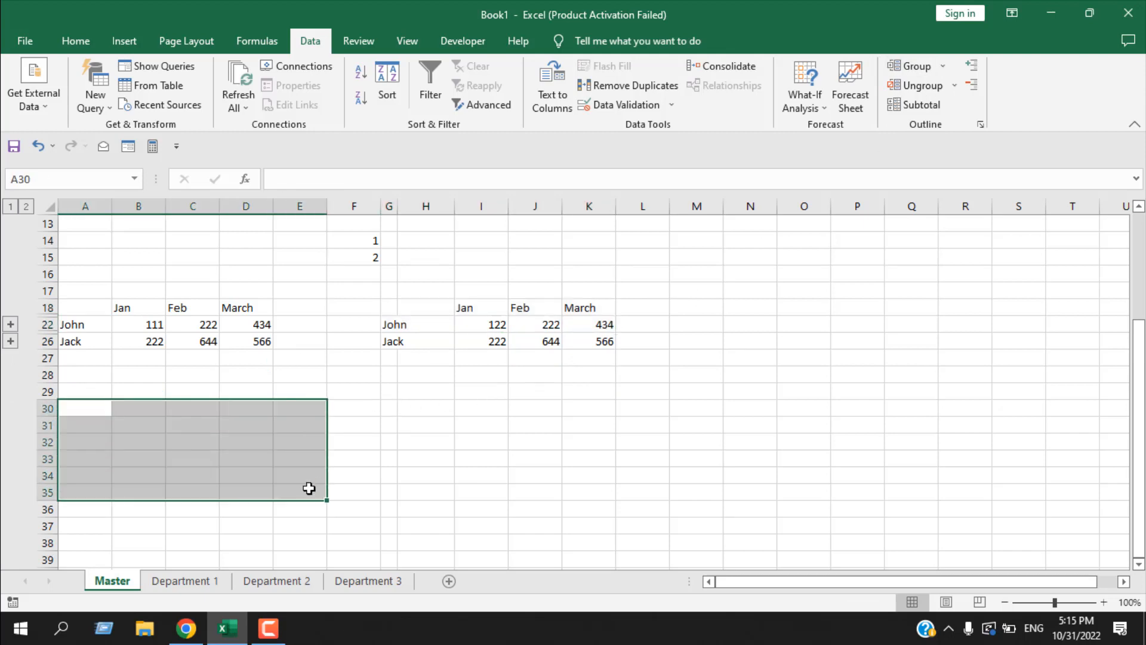
left_click(919, 66)
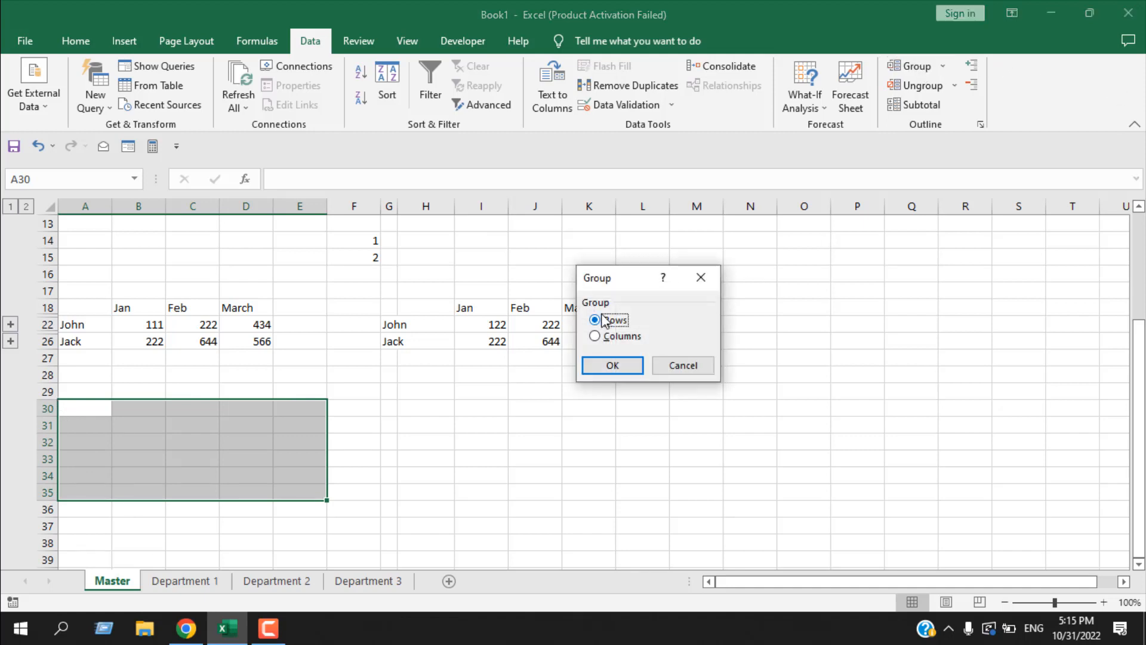
left_click(619, 365)
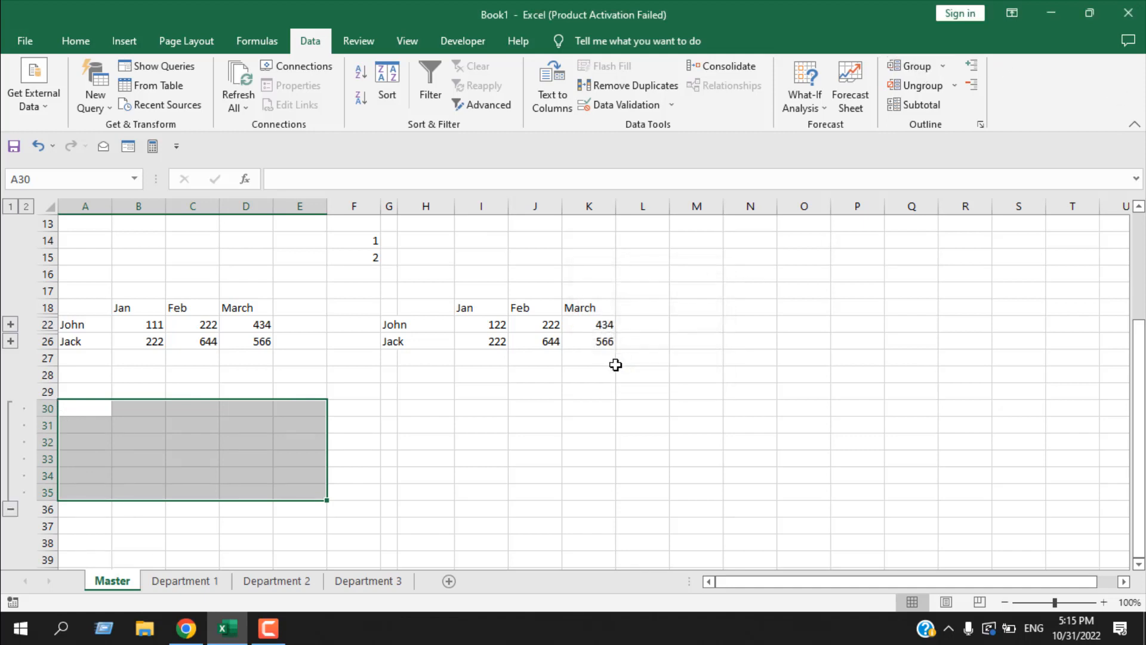
left_click(10, 511)
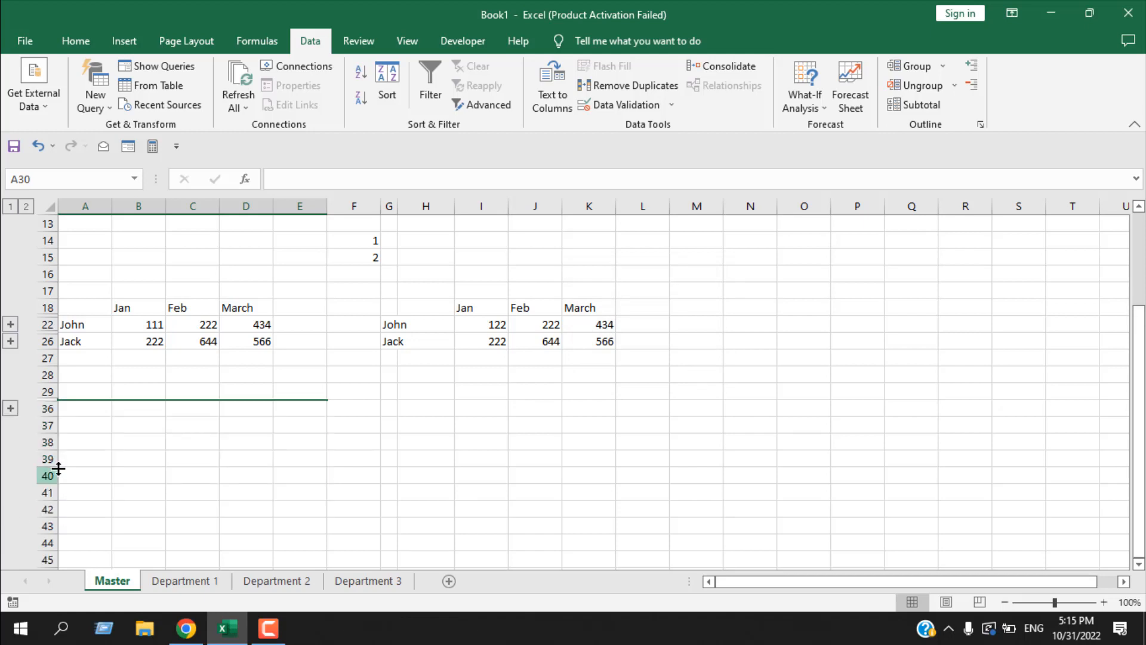
left_click(16, 411)
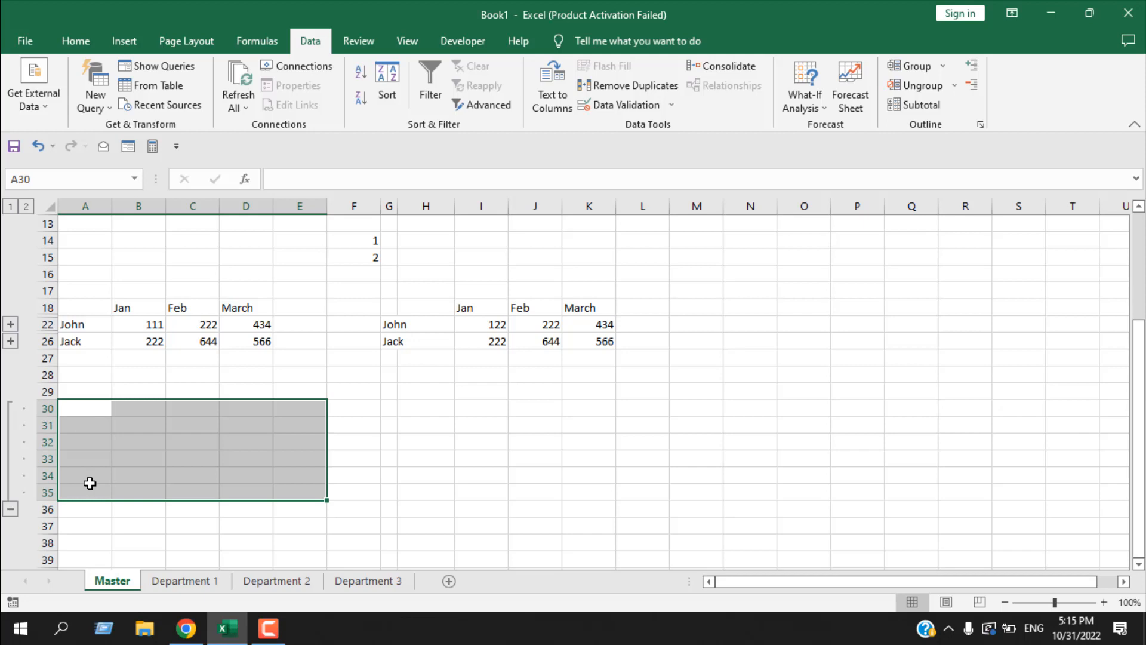
- Ungroup rows 30 to 35 on the Master sheet and deselect the range
left_click(927, 90)
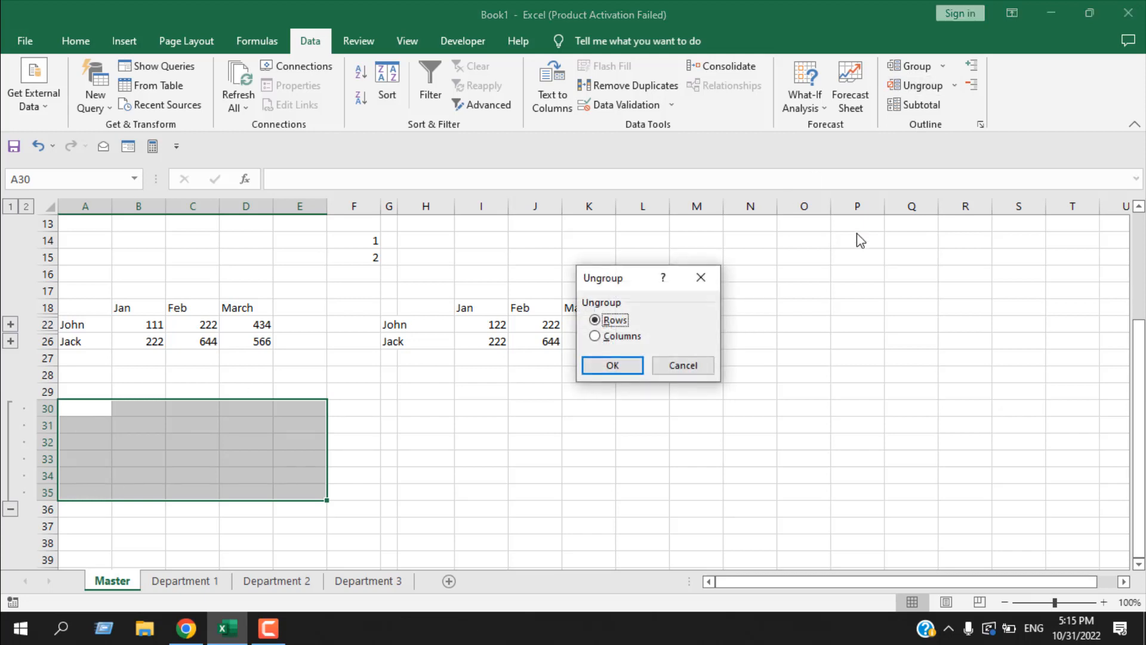
left_click(614, 366)
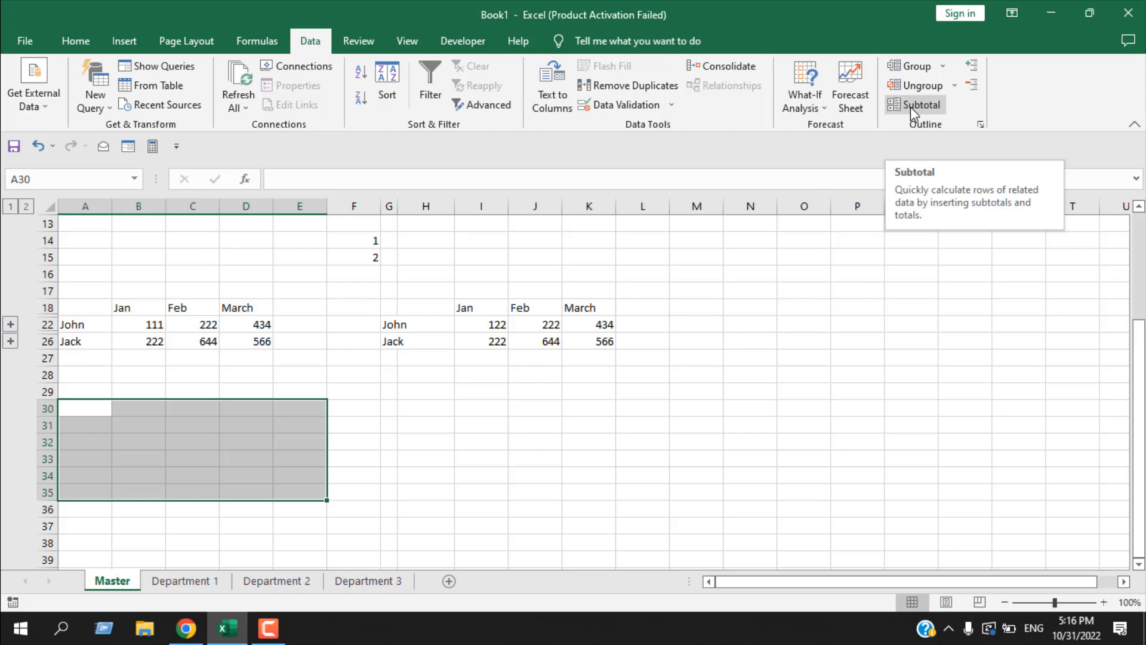
left_click(862, 343)
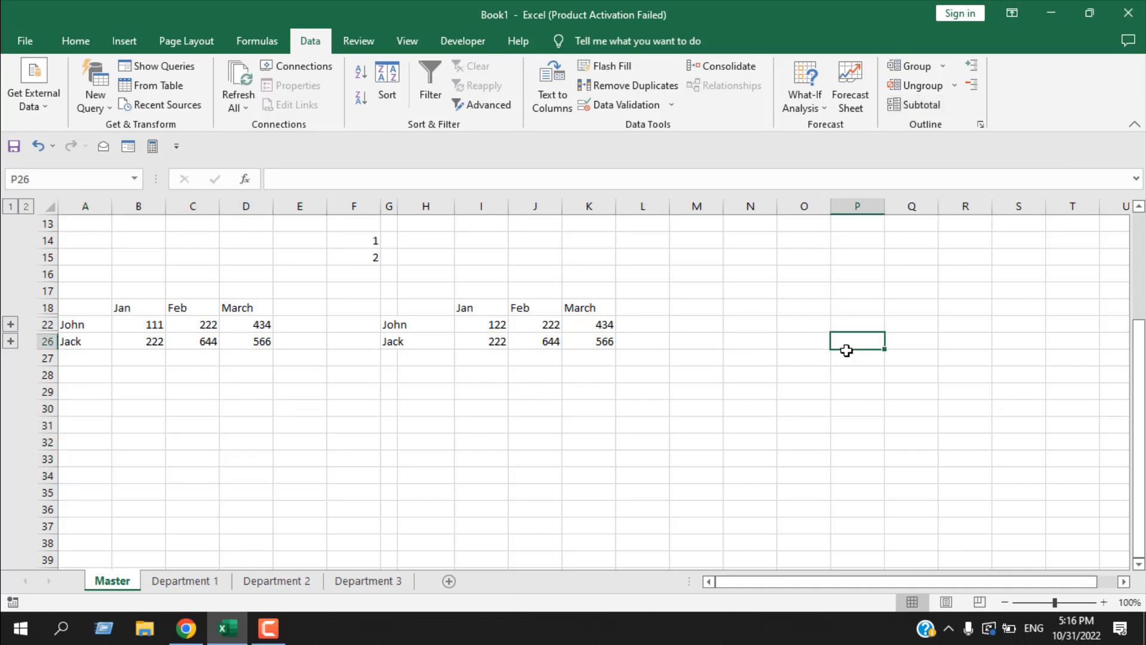
- Run a spelling check on the Master sheet, continuing from its beginning, and close it without changing the flagged Sales_Report
left_click(358, 41)
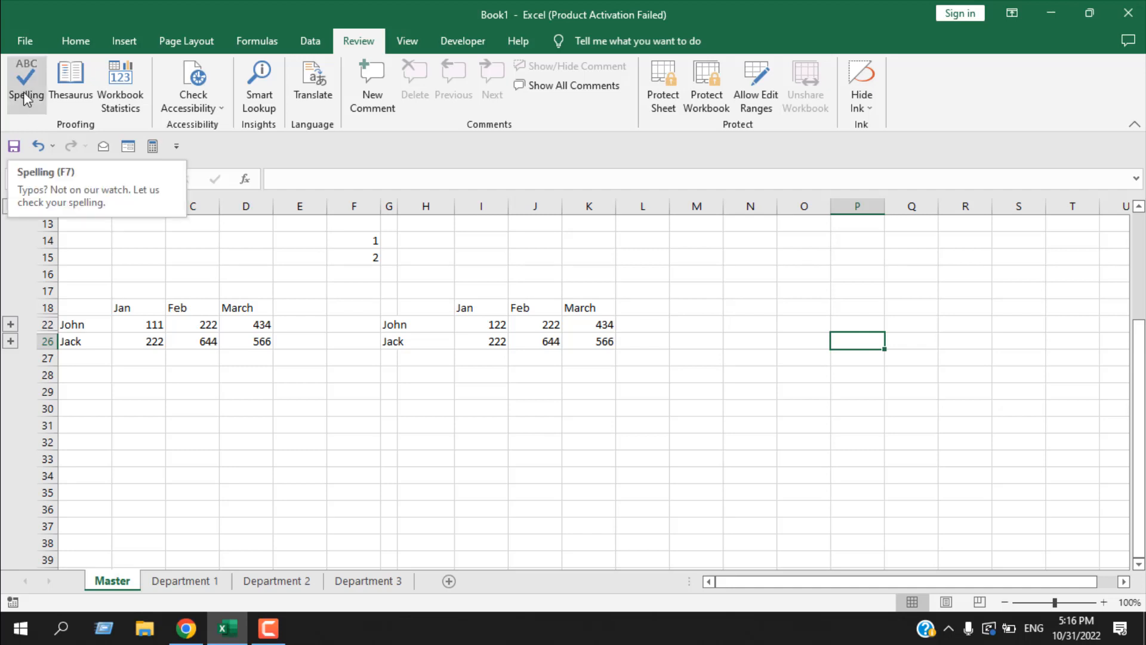
scroll(340, 368, "up", 4)
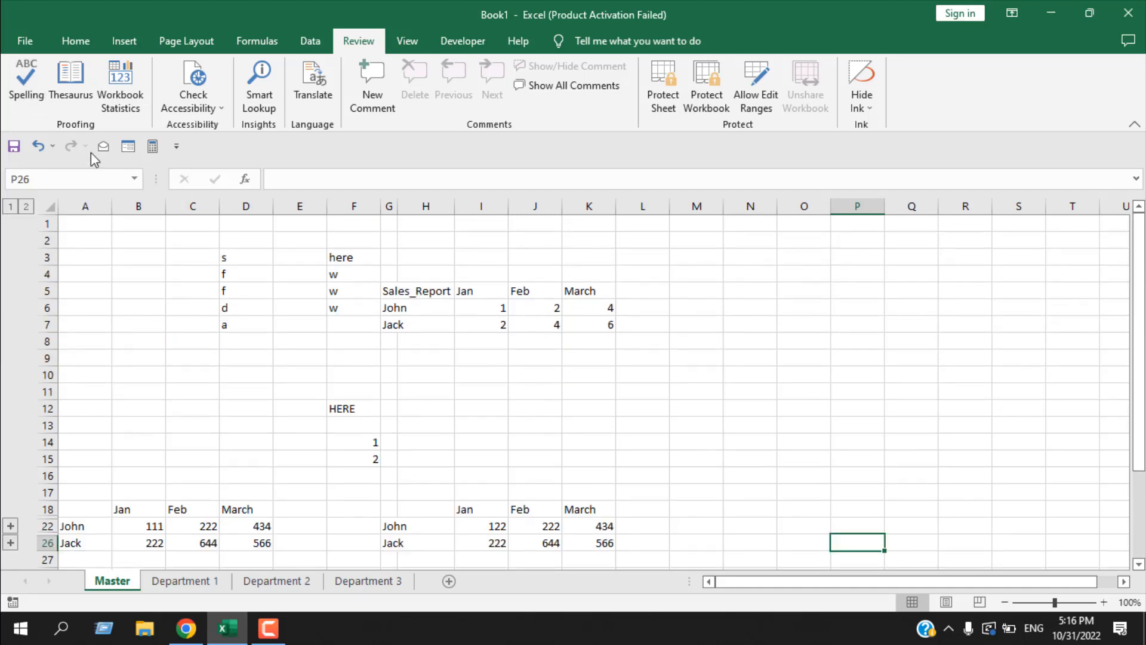
left_click(30, 85)
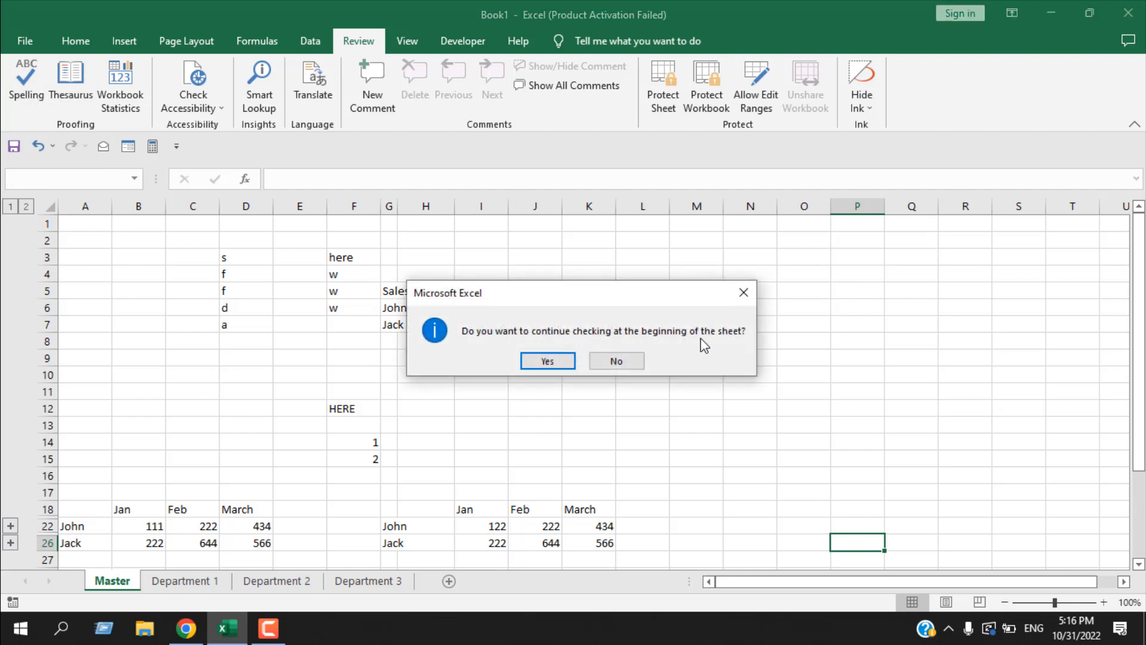
left_click(546, 360)
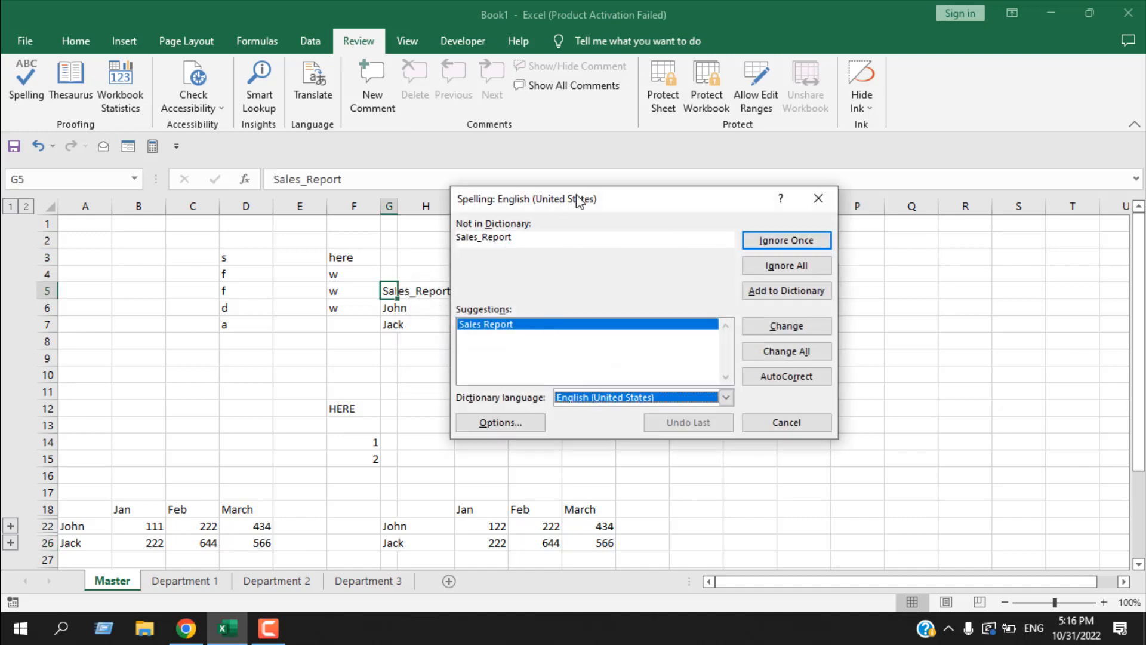
left_click_drag(579, 200, 717, 186)
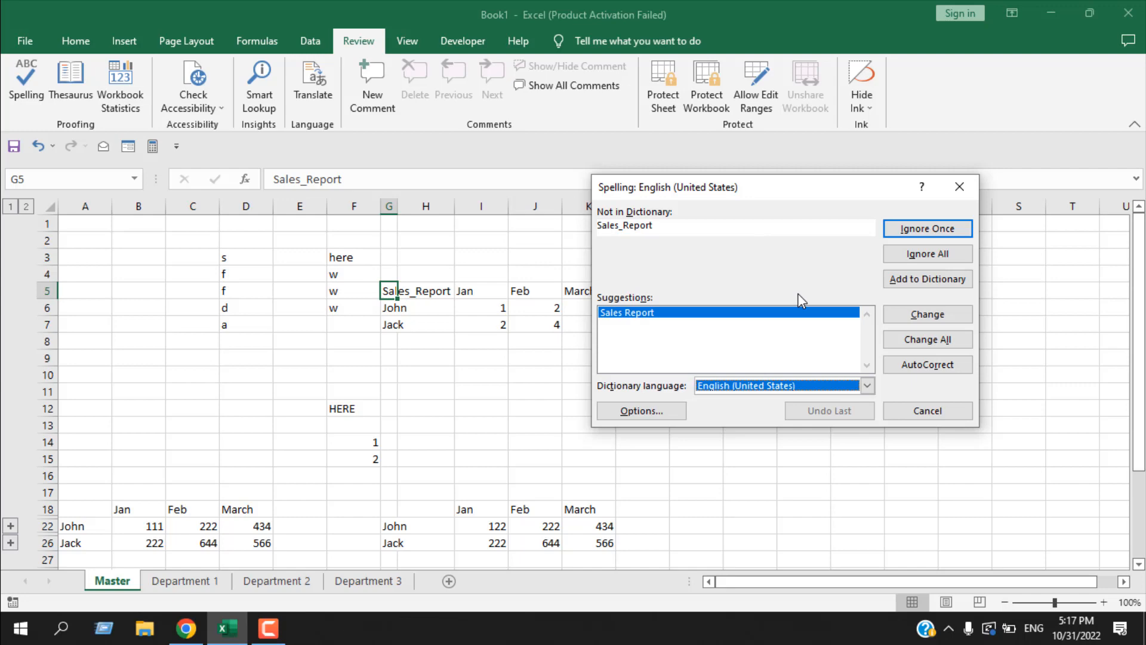
left_click(960, 187)
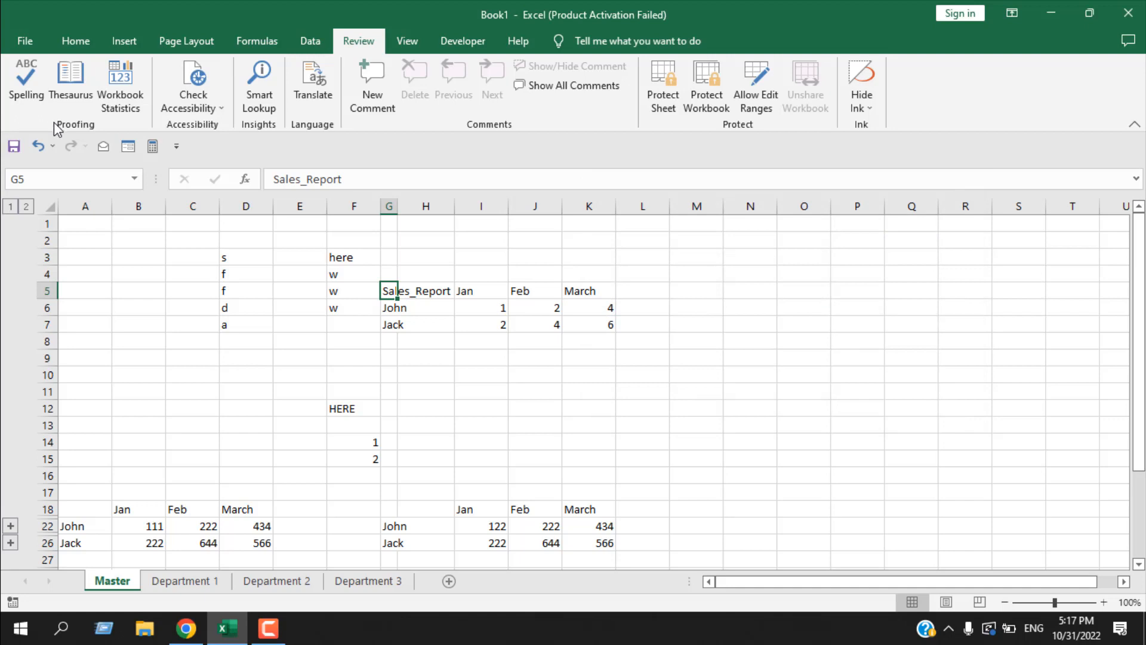
- Enter the word "good" in cell O6 of the Master sheet
scroll(412, 400, "down", 1)
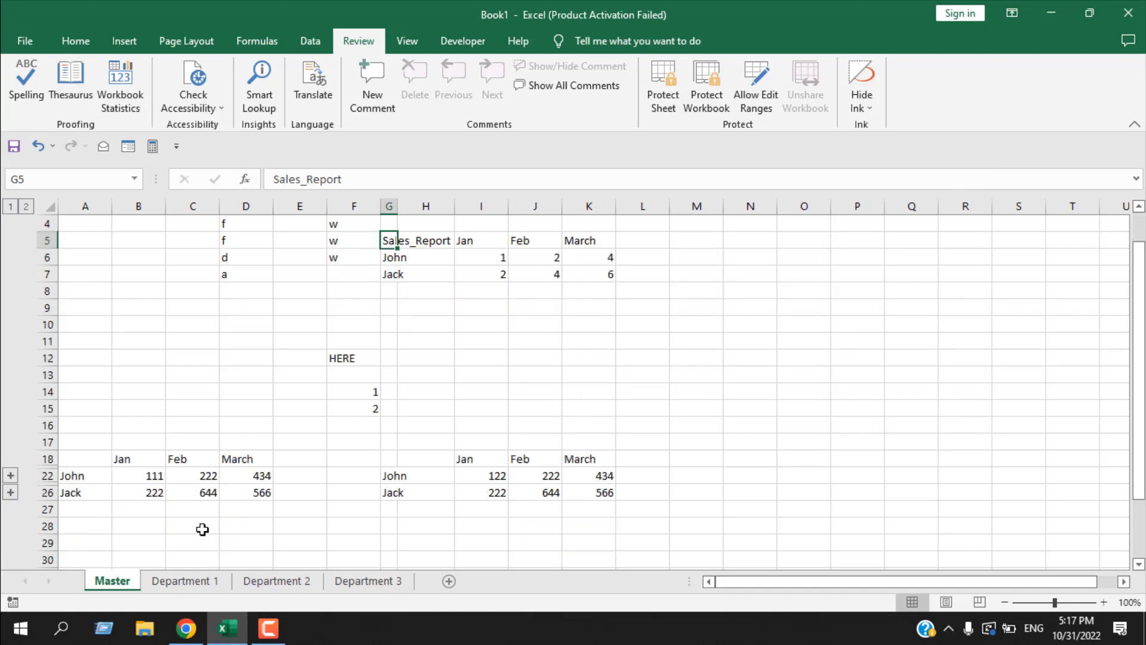
scroll(728, 388, "up", 1)
left_click(781, 306)
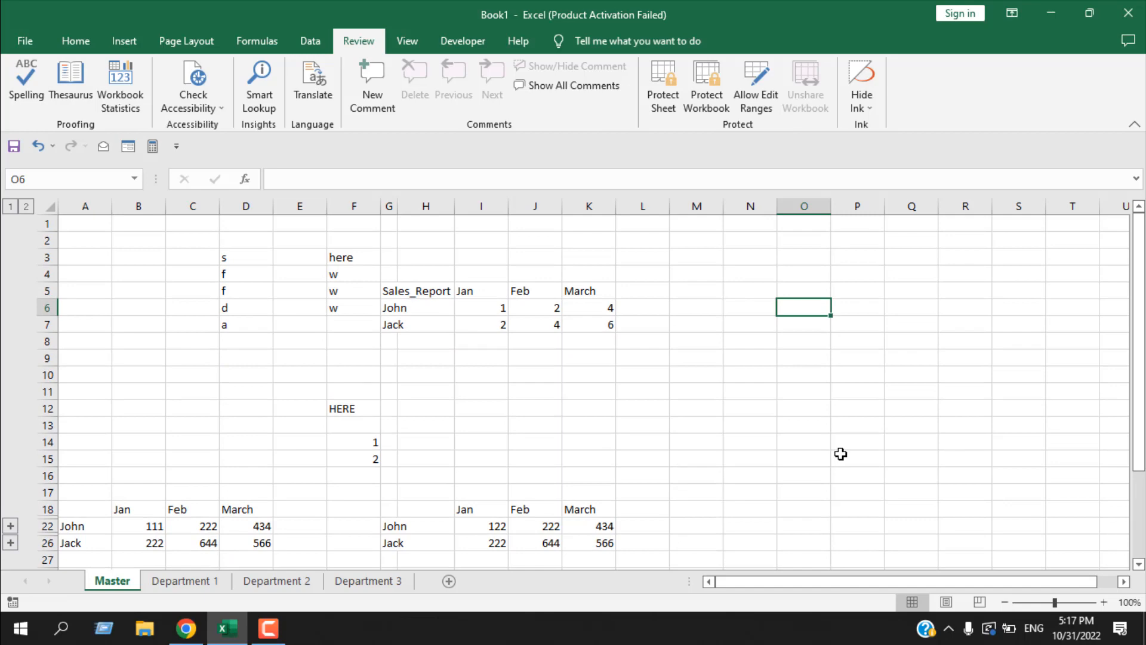
type("good")
key("Return")
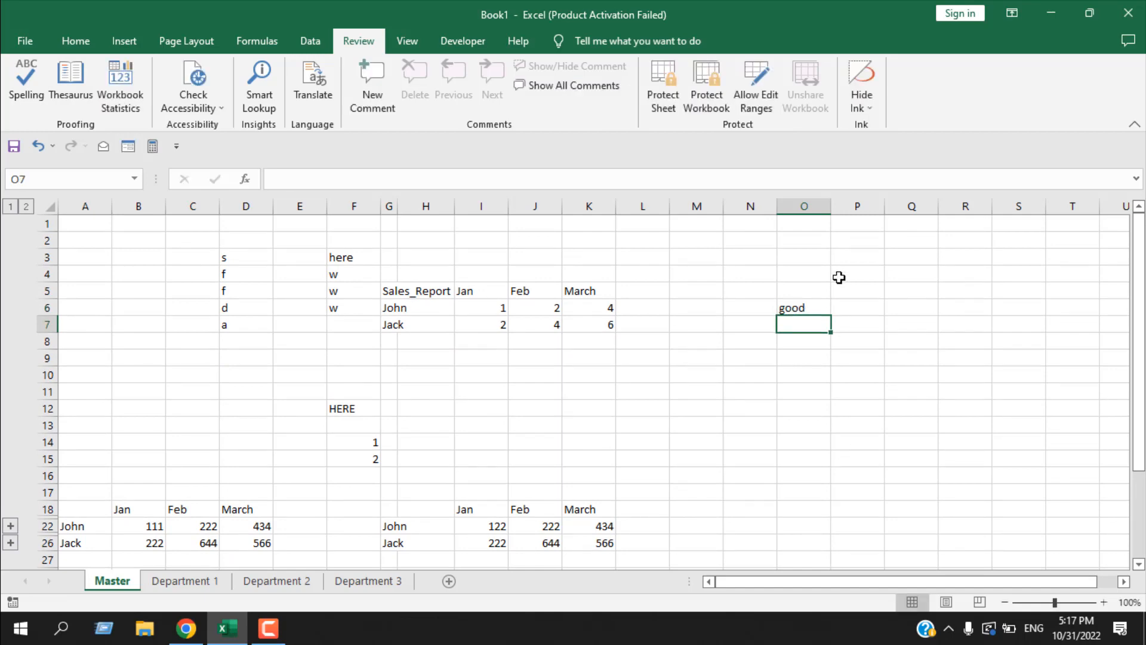
- Look up cell O6's word in the Thesaurus, collapse the synonym groups from decent to skillful, and close the Thesaurus
left_click(821, 309)
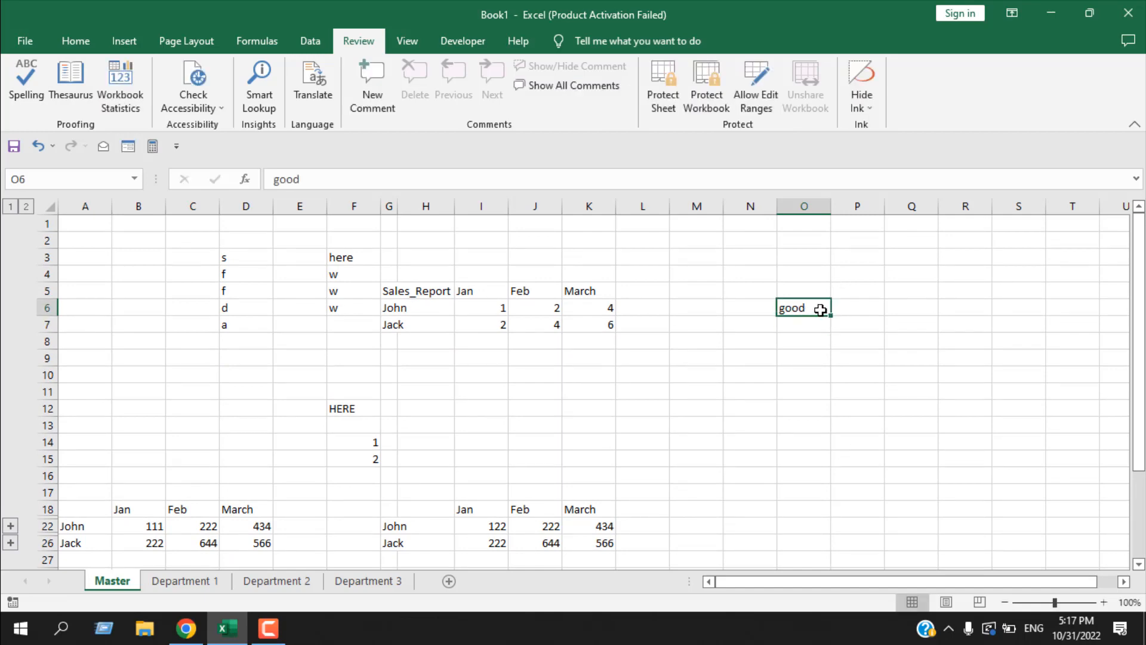
left_click(68, 81)
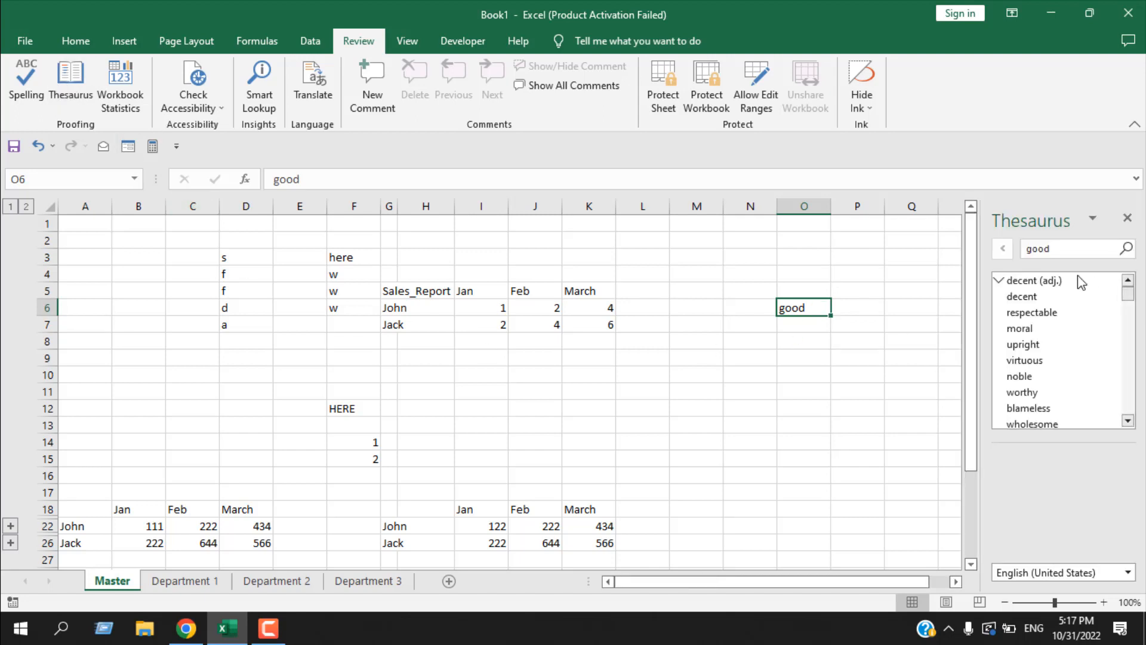
left_click(1000, 282)
left_click(999, 296)
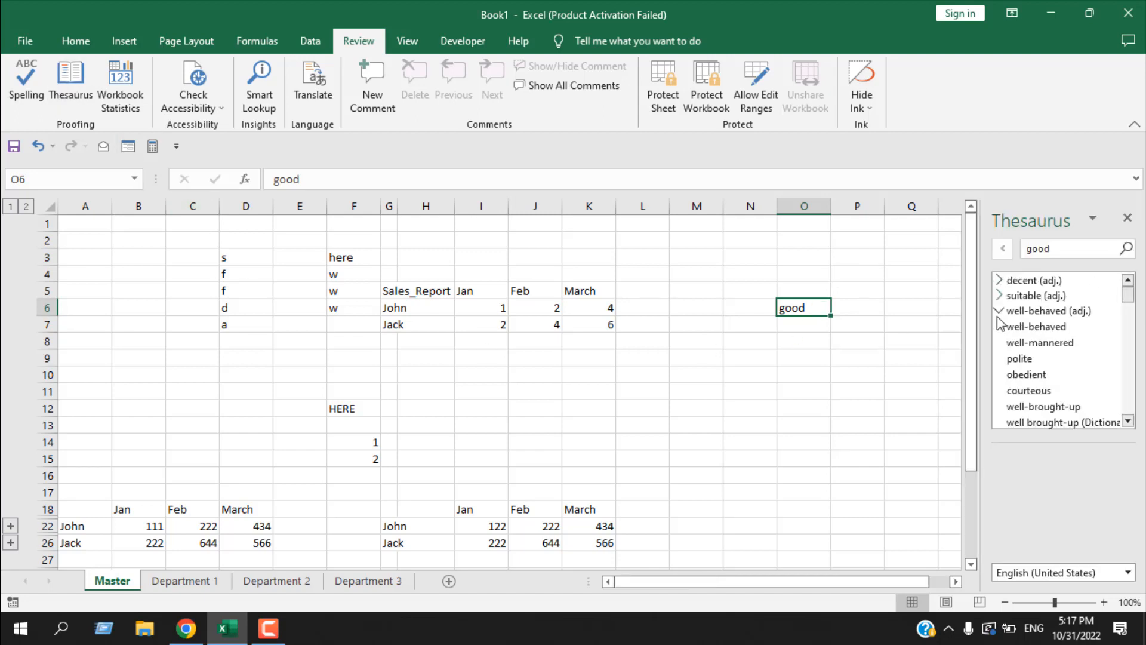
left_click(999, 311)
left_click(999, 326)
left_click(1000, 341)
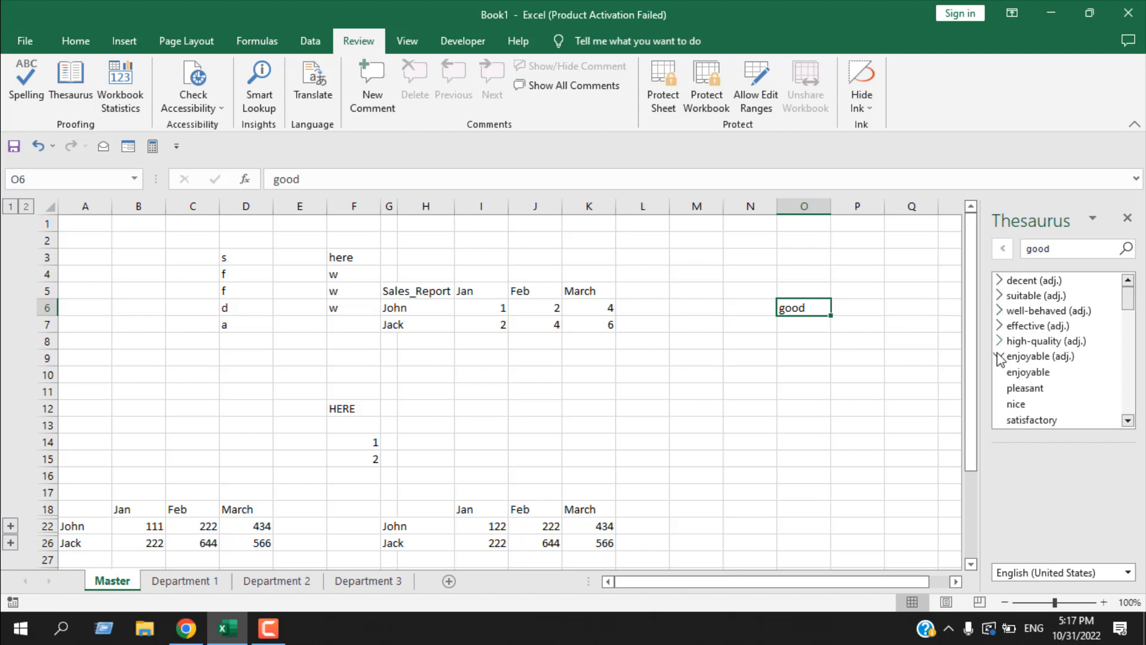
left_click(1000, 356)
left_click(999, 372)
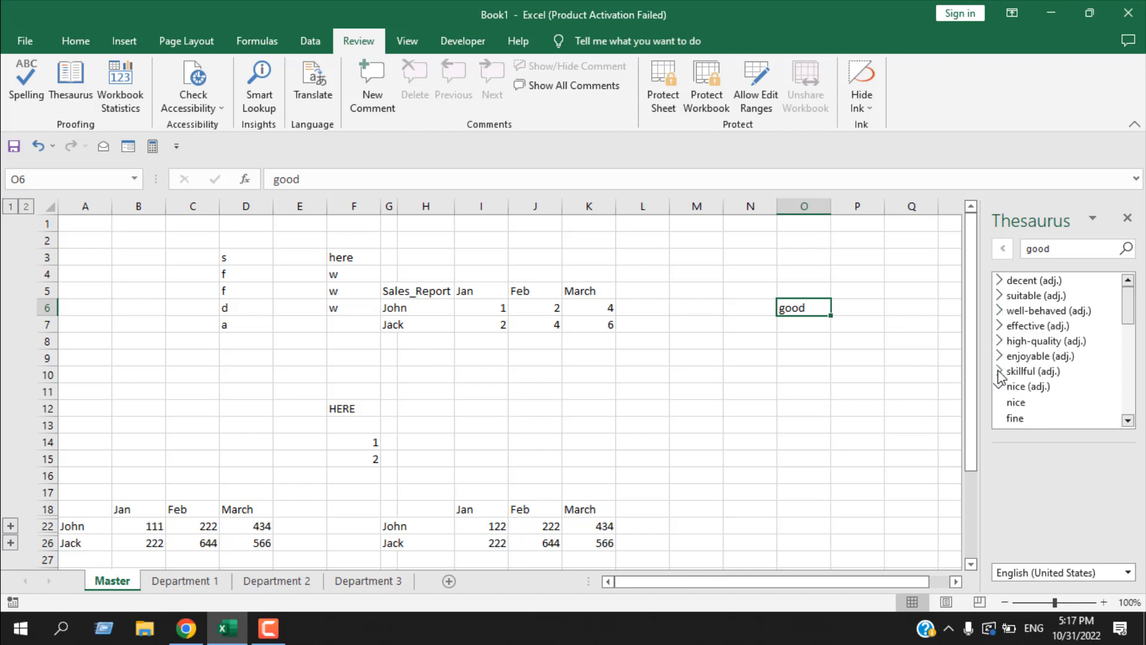
left_click(1129, 219)
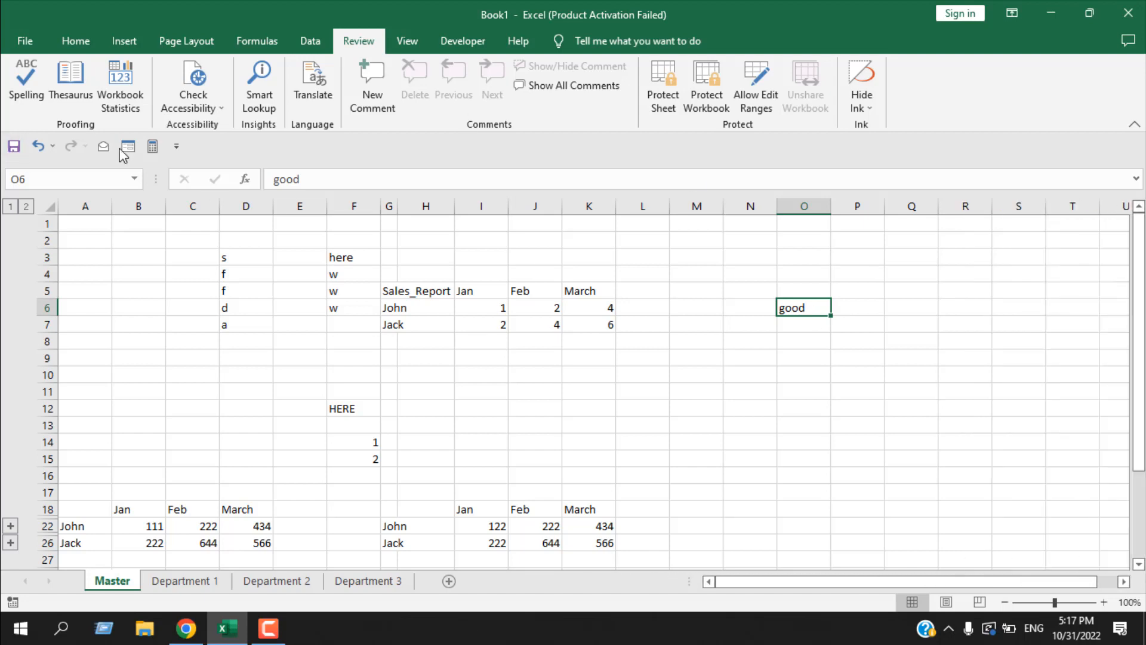
- View the workbook statistics and review the available accessibility tools without applying any
left_click(123, 110)
left_click(199, 116)
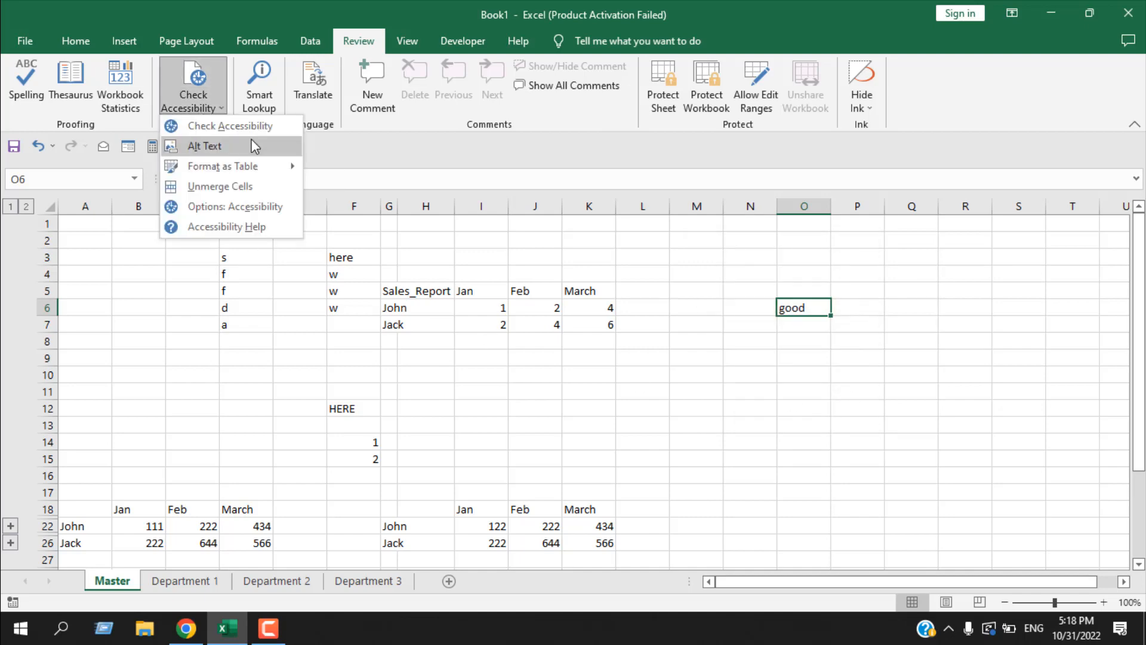
mouse_move(260, 169)
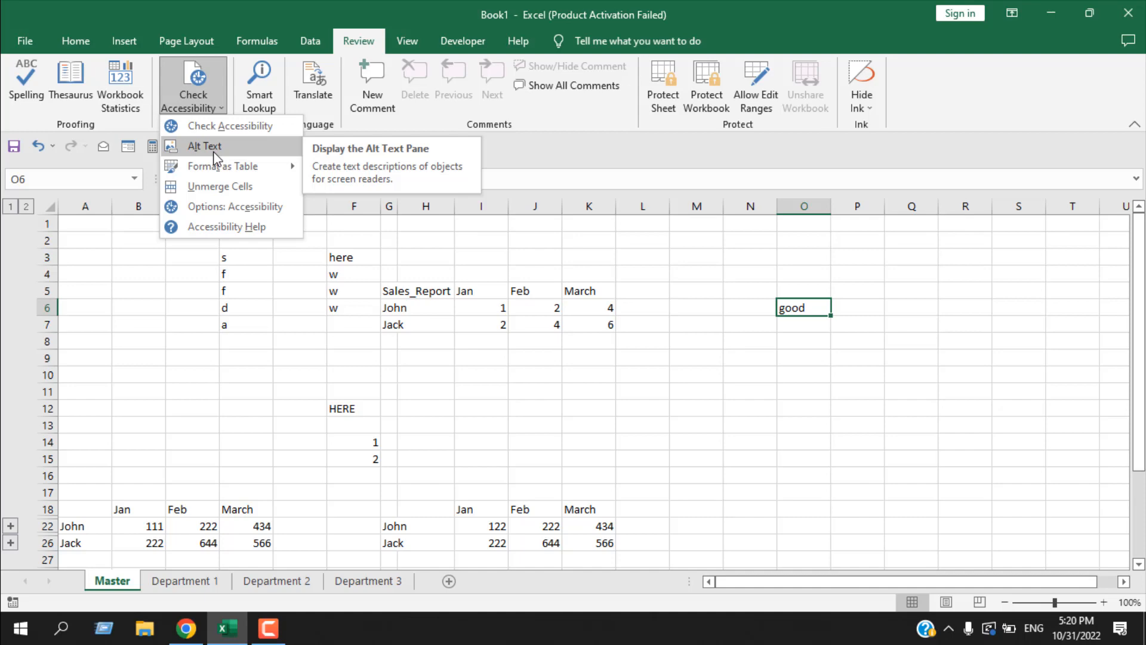
left_click(550, 301)
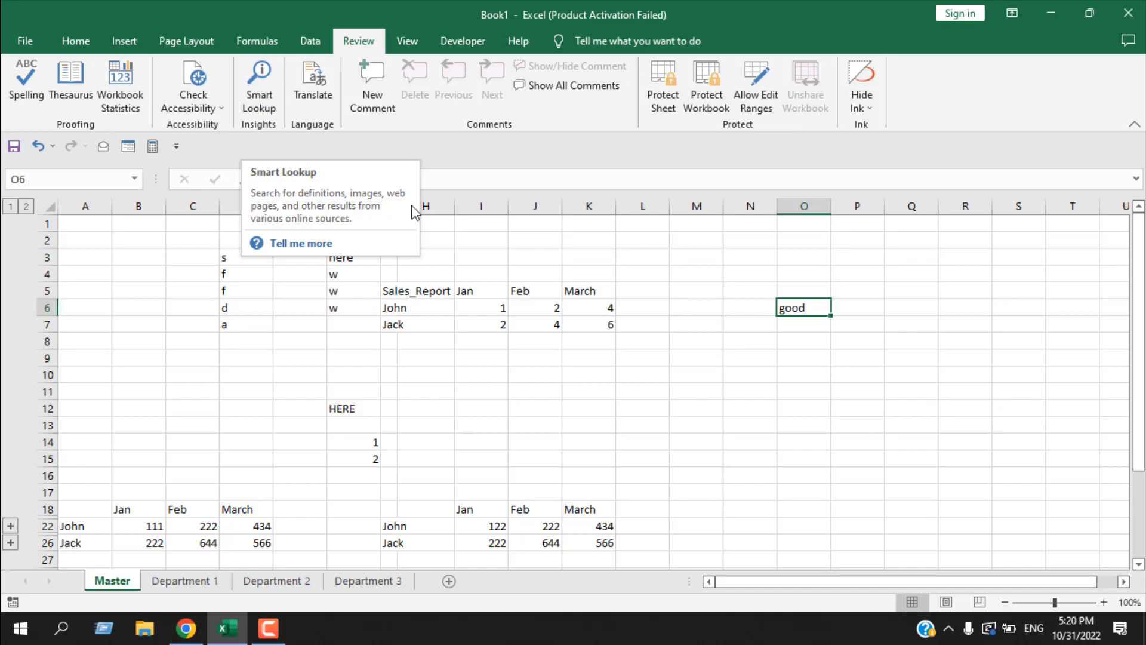
- Run Smart Lookup on the word "good" in cell O6, browse the online definitions and web results, and close the search
scroll(734, 490, "down", 1)
scroll(734, 490, "up", 1)
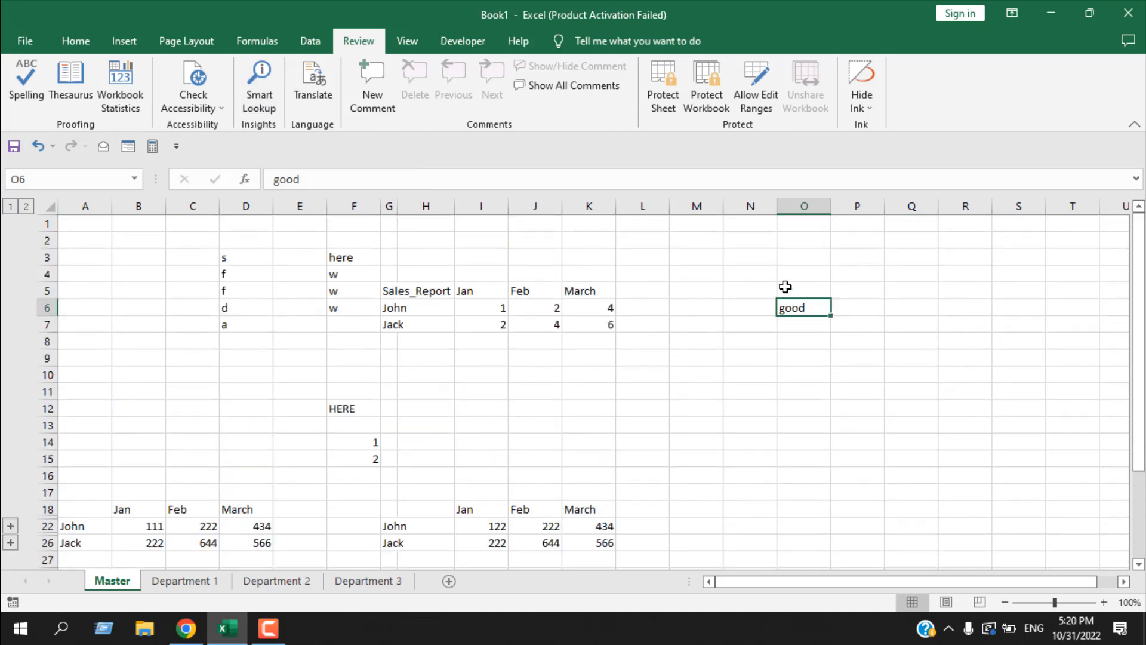
left_click(257, 94)
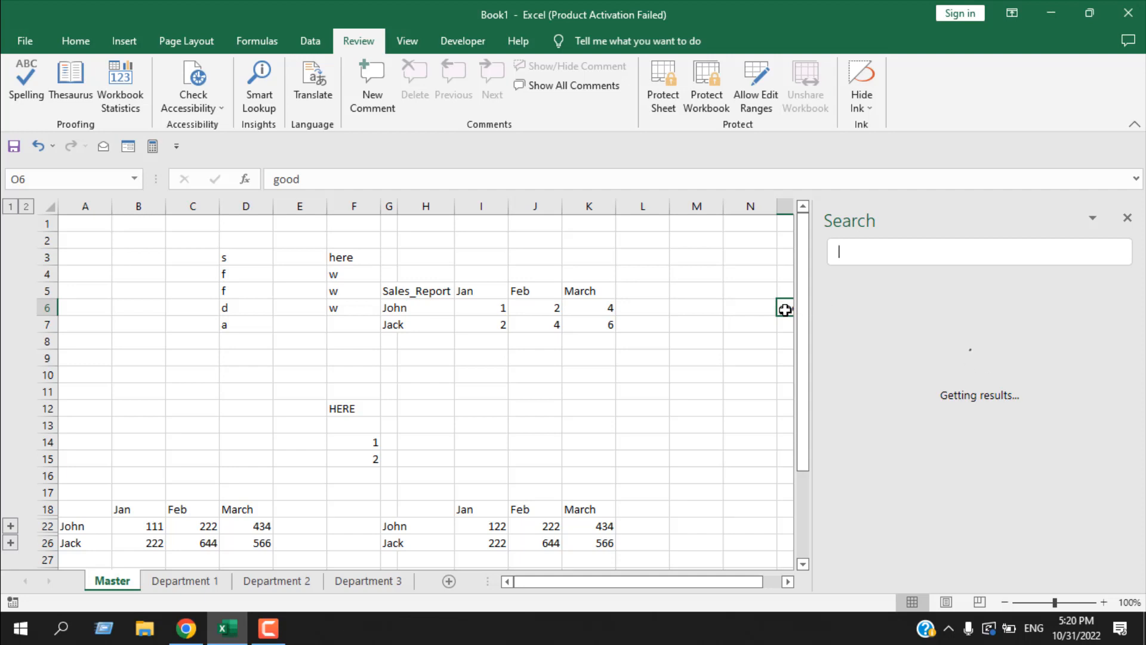
left_click(258, 90)
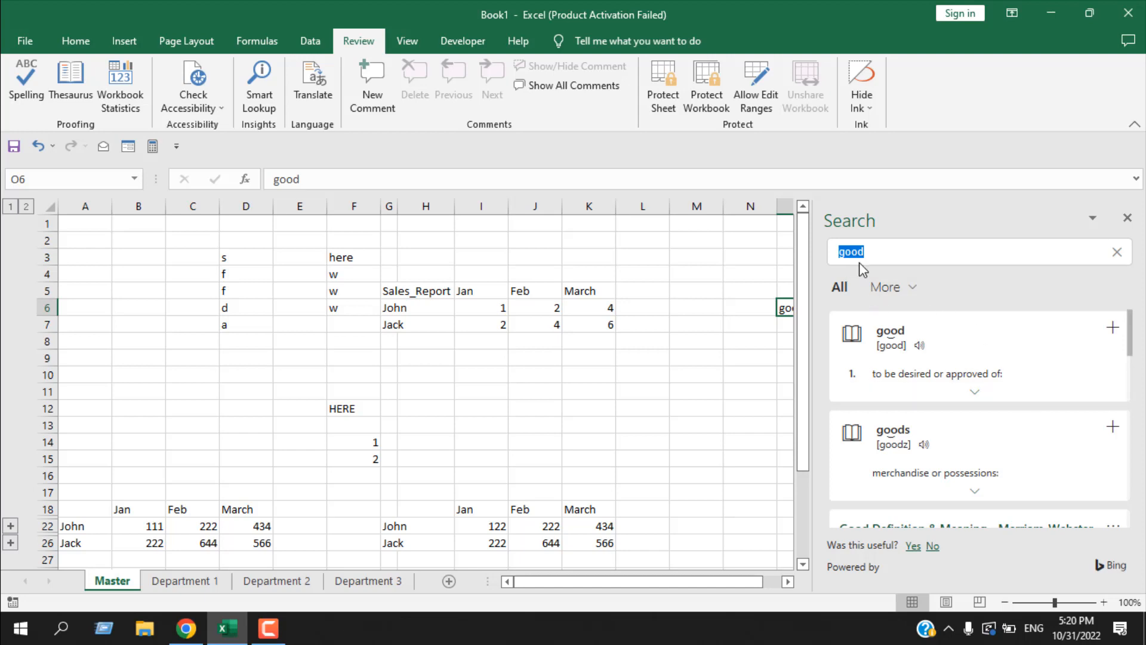
scroll(1039, 448, "down", 2)
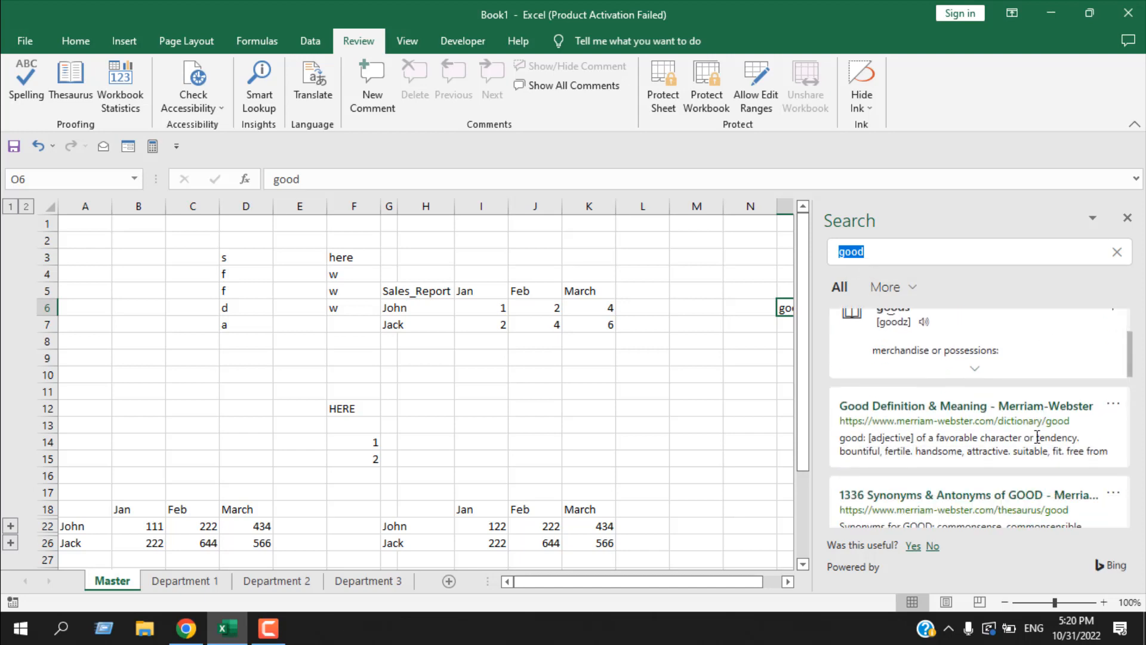
scroll(995, 403, "down", 5)
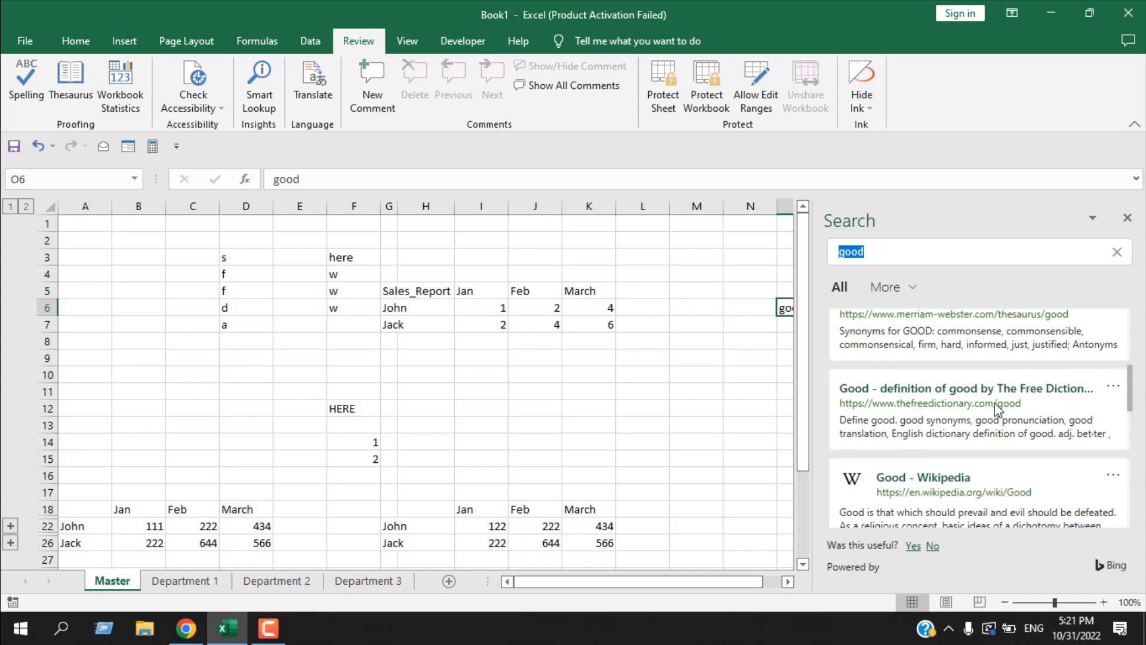
scroll(996, 411, "down", 3)
left_click(1127, 217)
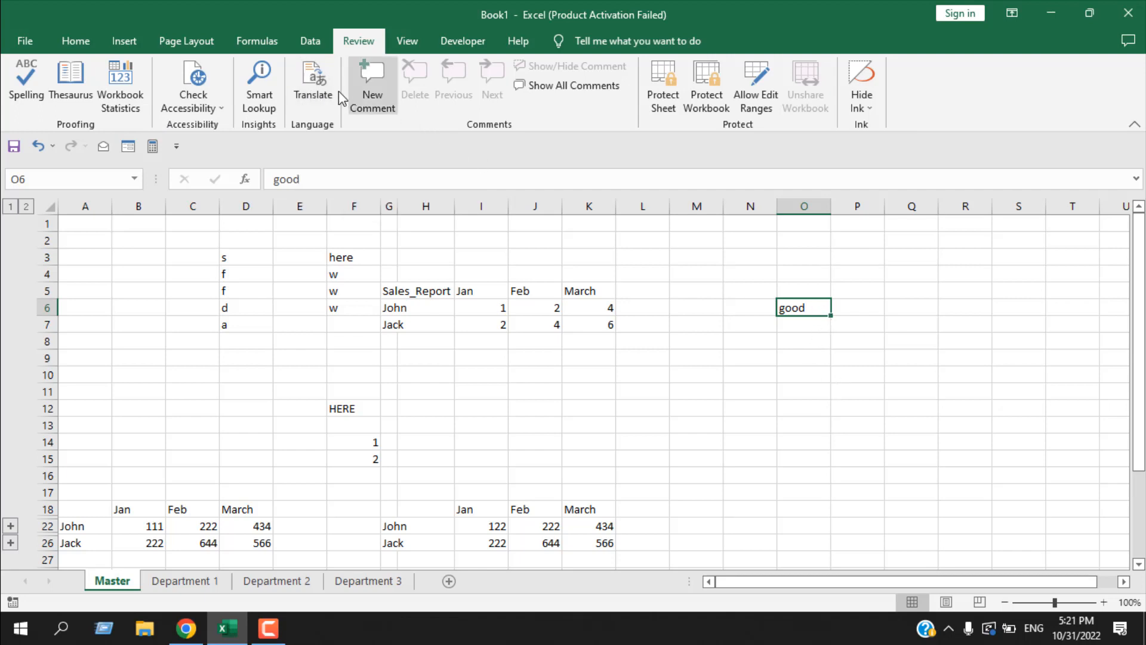
- Translate "good" in cell O6 from English (United States) with Japanese as the target, browse the dictionary entries and close the research results
left_click(312, 88)
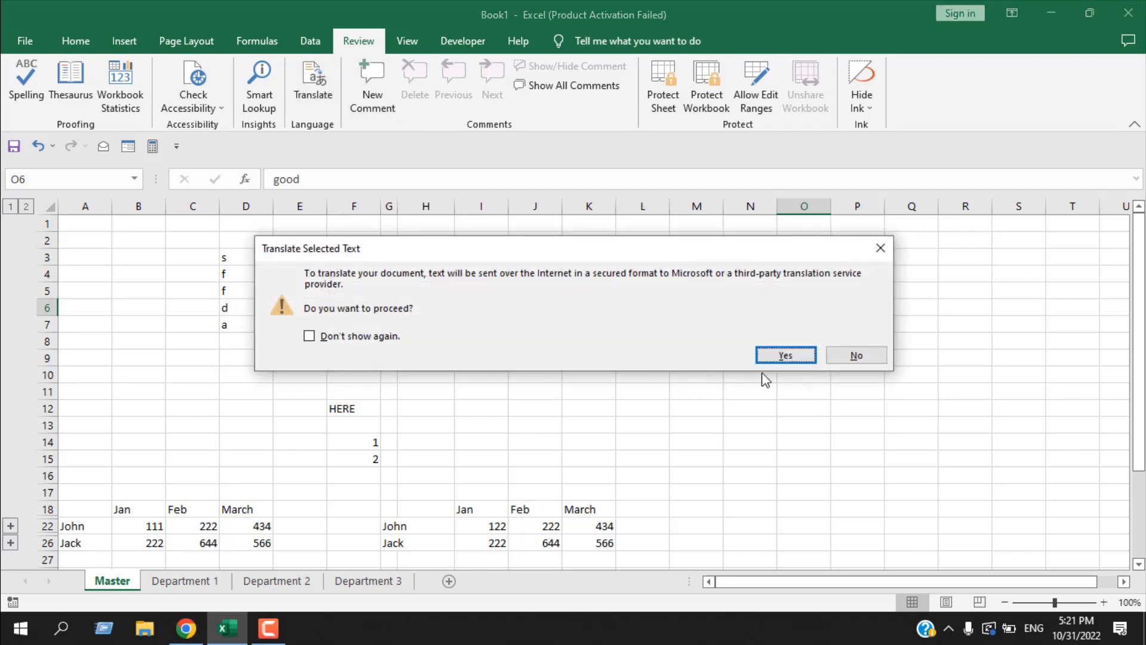
left_click(782, 357)
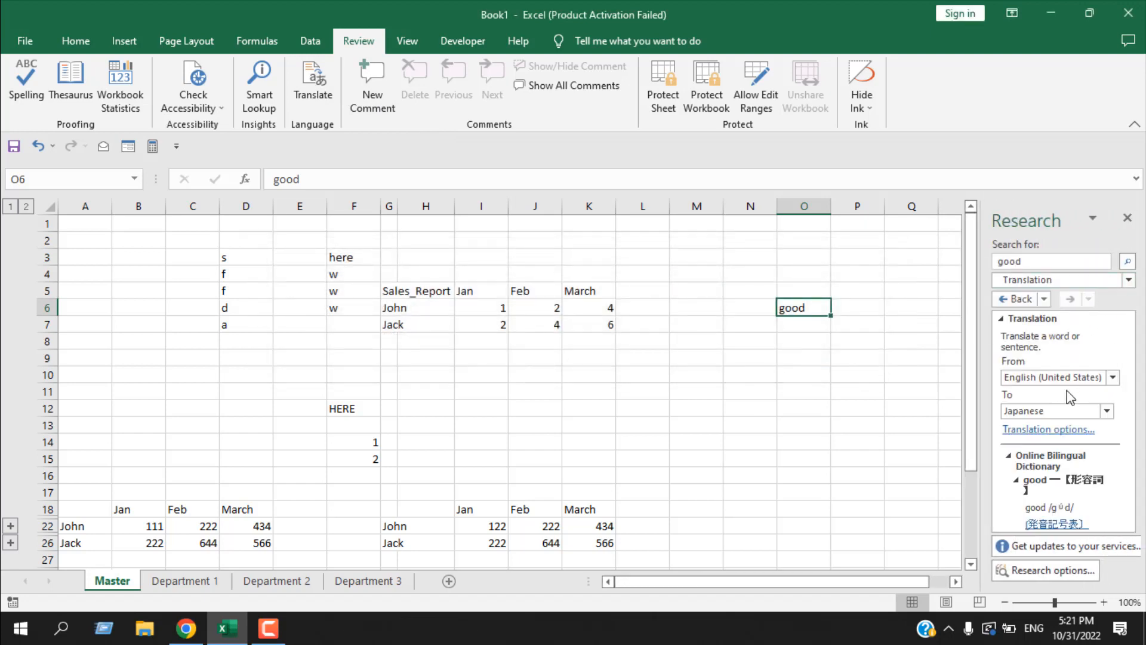
scroll(1107, 411, "down", 2)
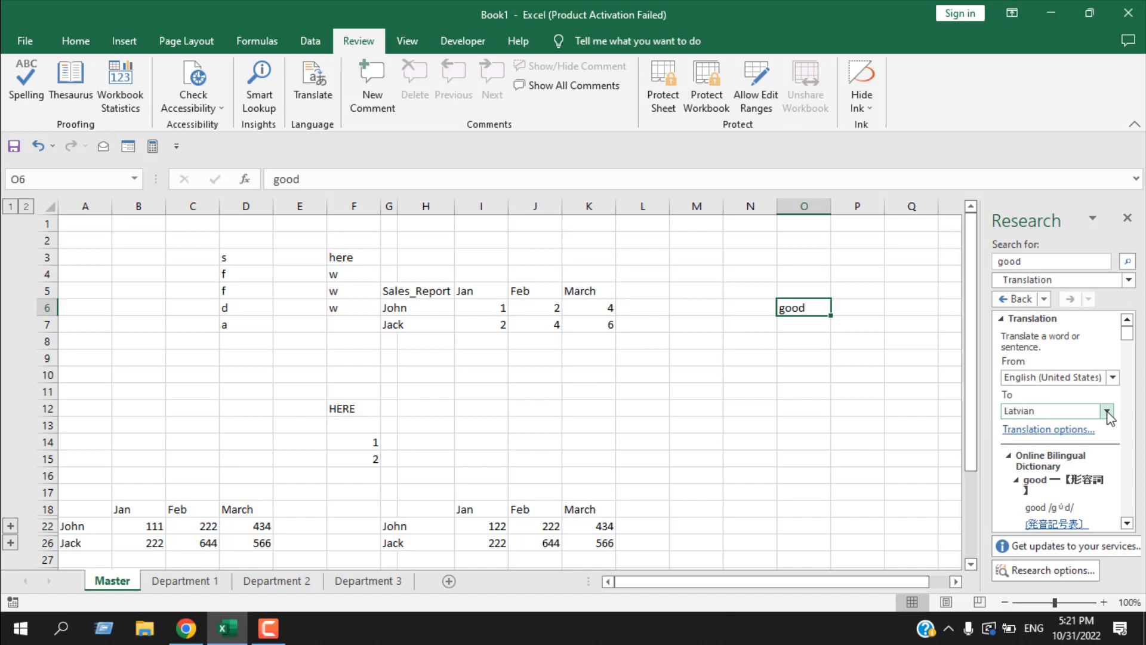
scroll(1107, 416, "up", 2)
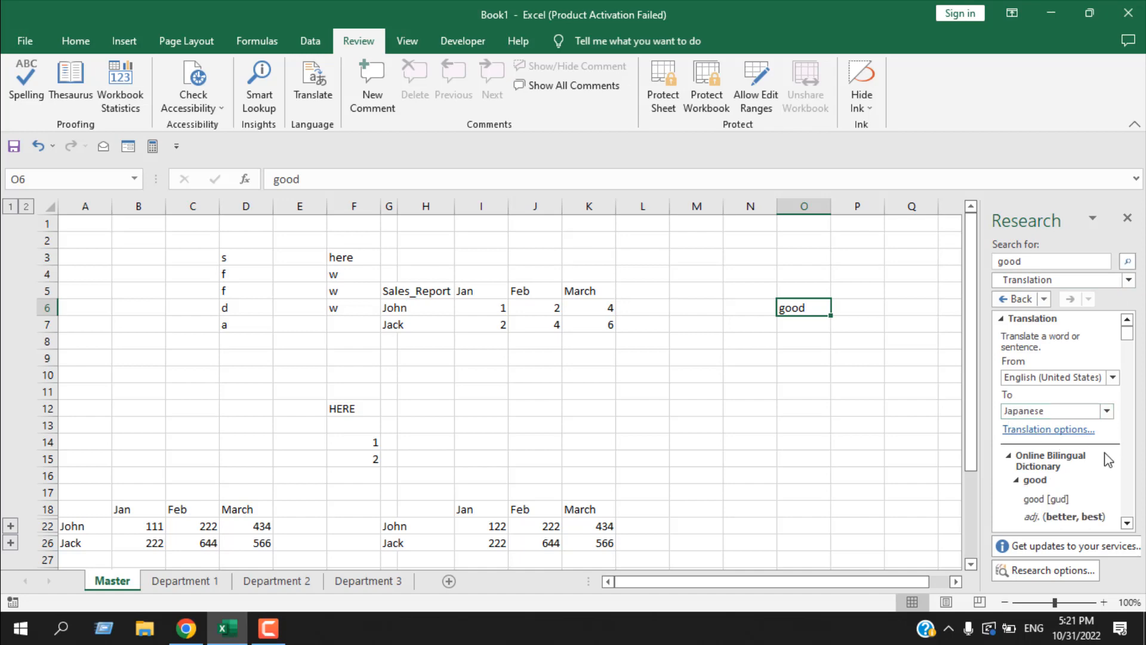
left_click(1127, 523)
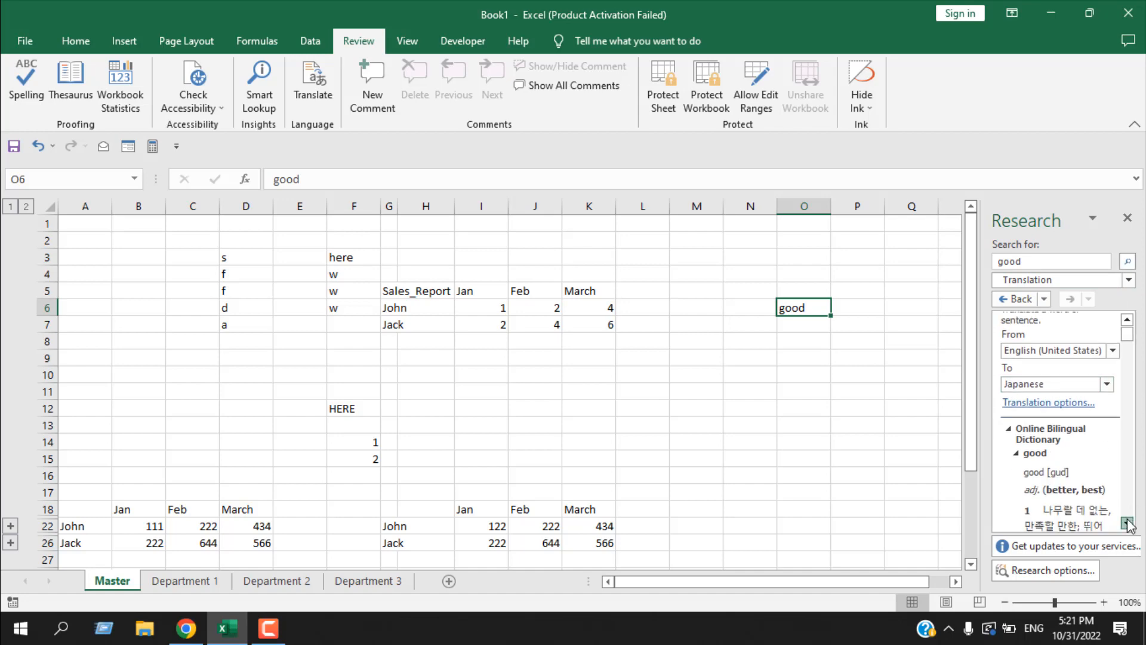
left_click(1129, 525)
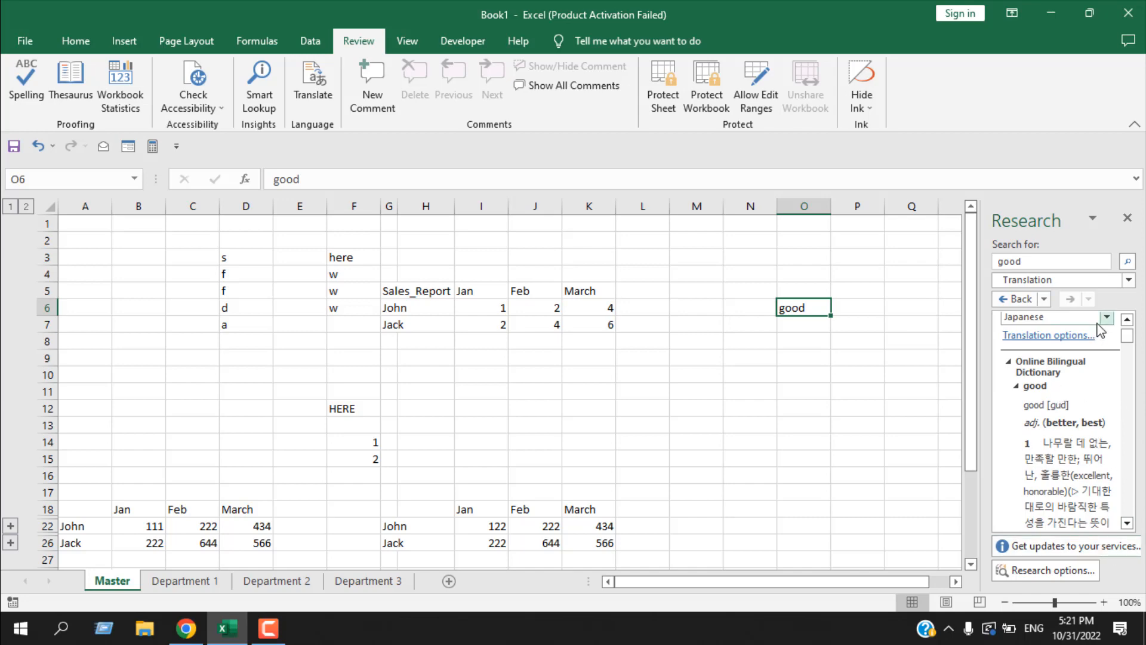
left_click(1128, 224)
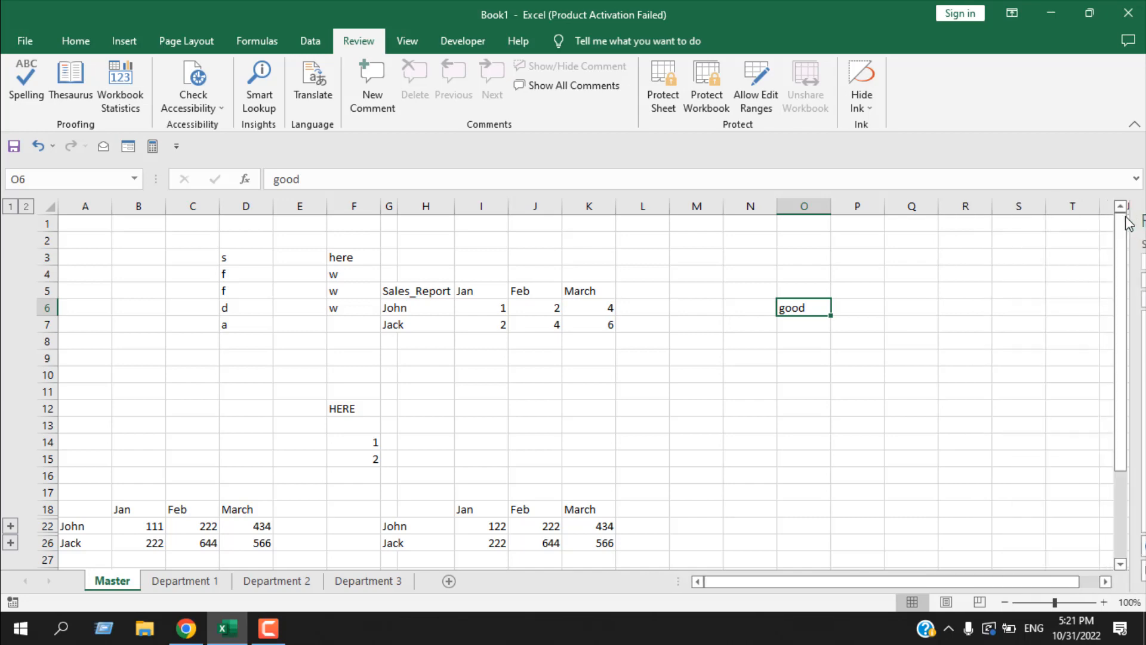
- Add a comment reading "lasdhfkjhasdf" to cell O12 on the Master sheet
left_click(717, 320)
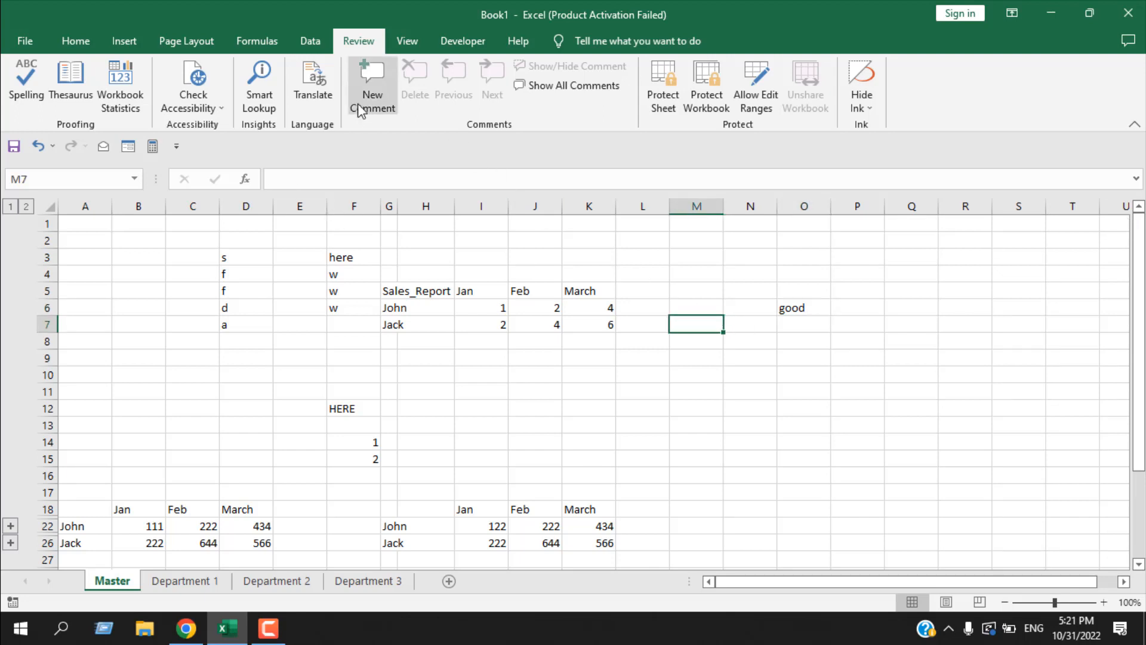
left_click(781, 402)
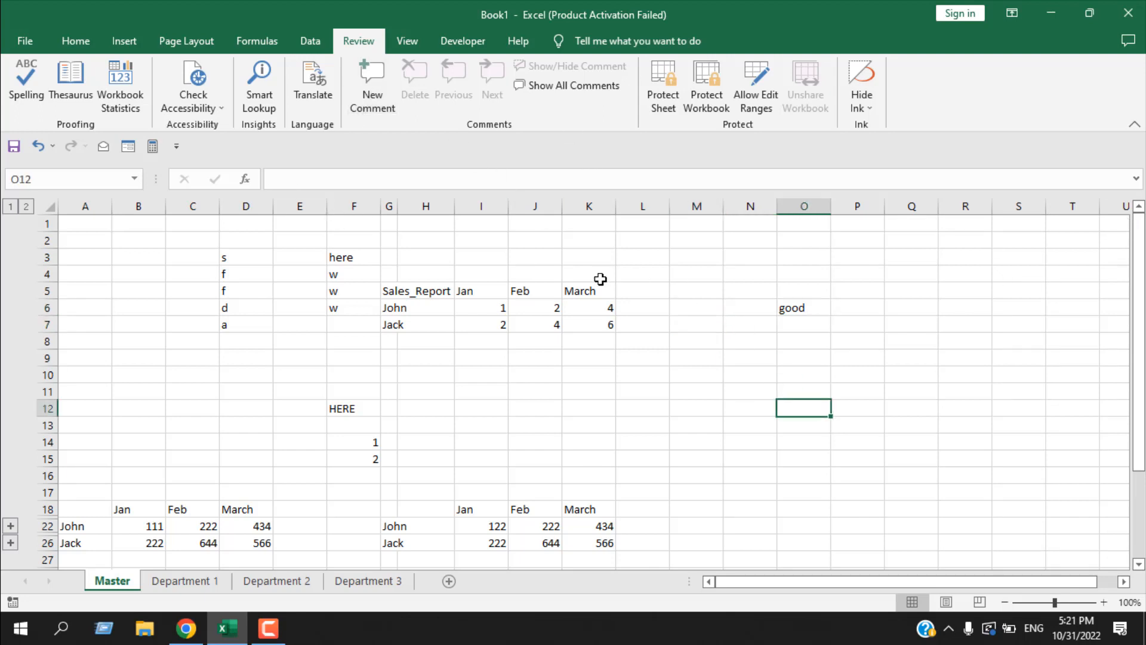
left_click(388, 107)
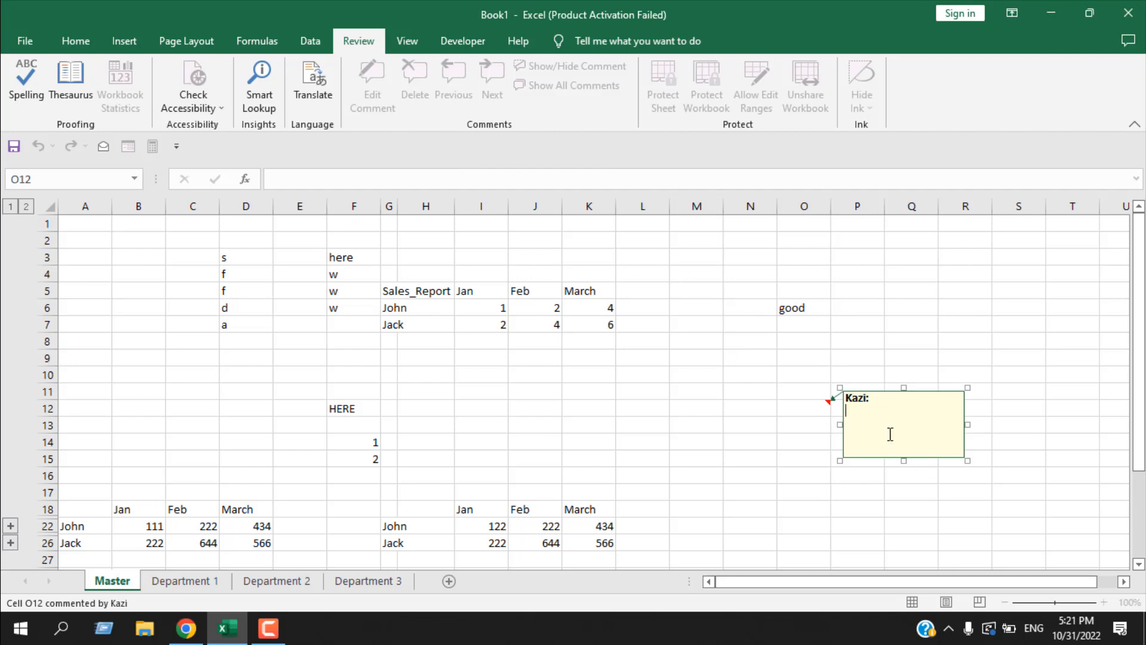
type("ladfhjlasdf")
left_click(800, 403)
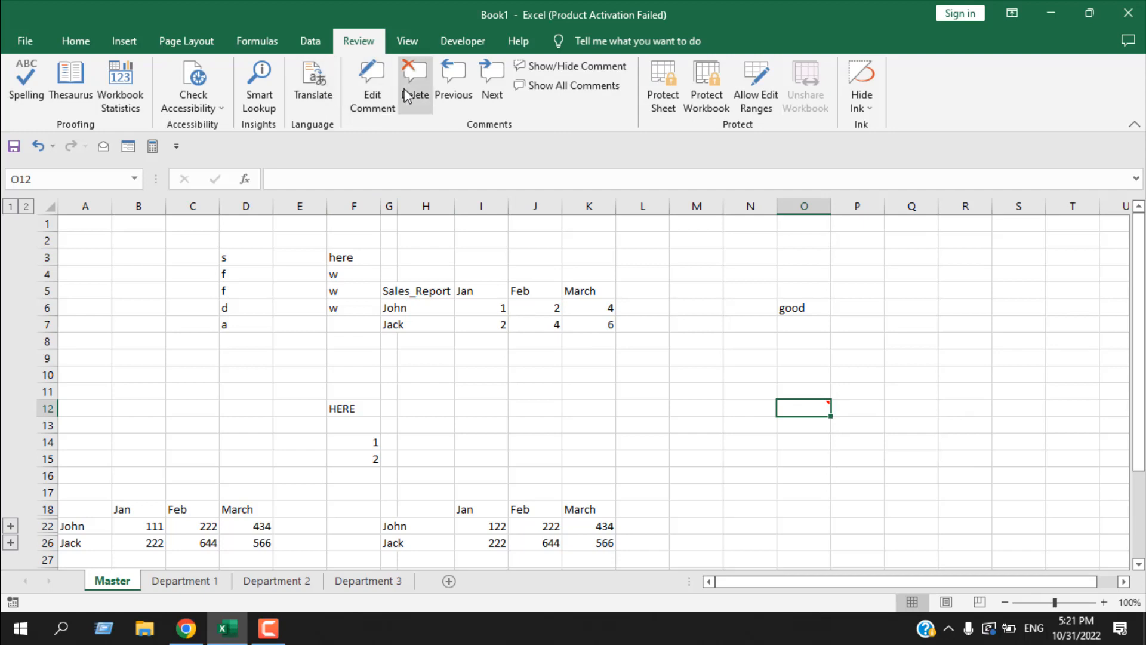
- Show and hide the comment on cell O12, and toggle the display of all comments on and off
left_click(577, 67)
left_click(583, 75)
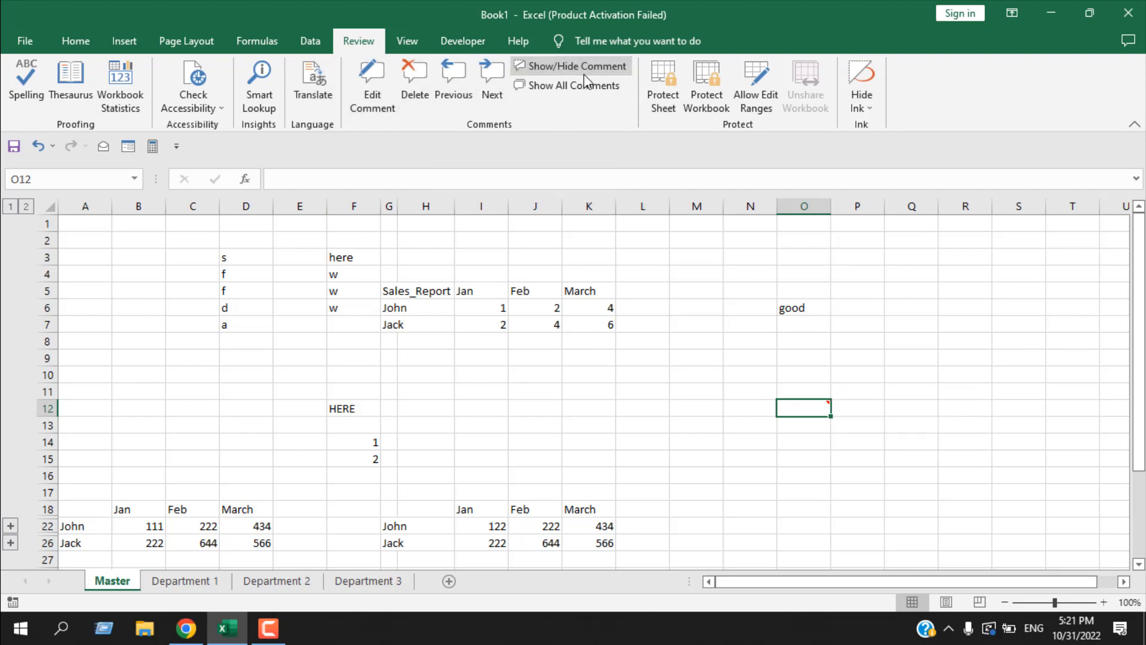
left_click(543, 88)
left_click(544, 87)
- Preview the comment on cell O12 and delete it
left_click(898, 388)
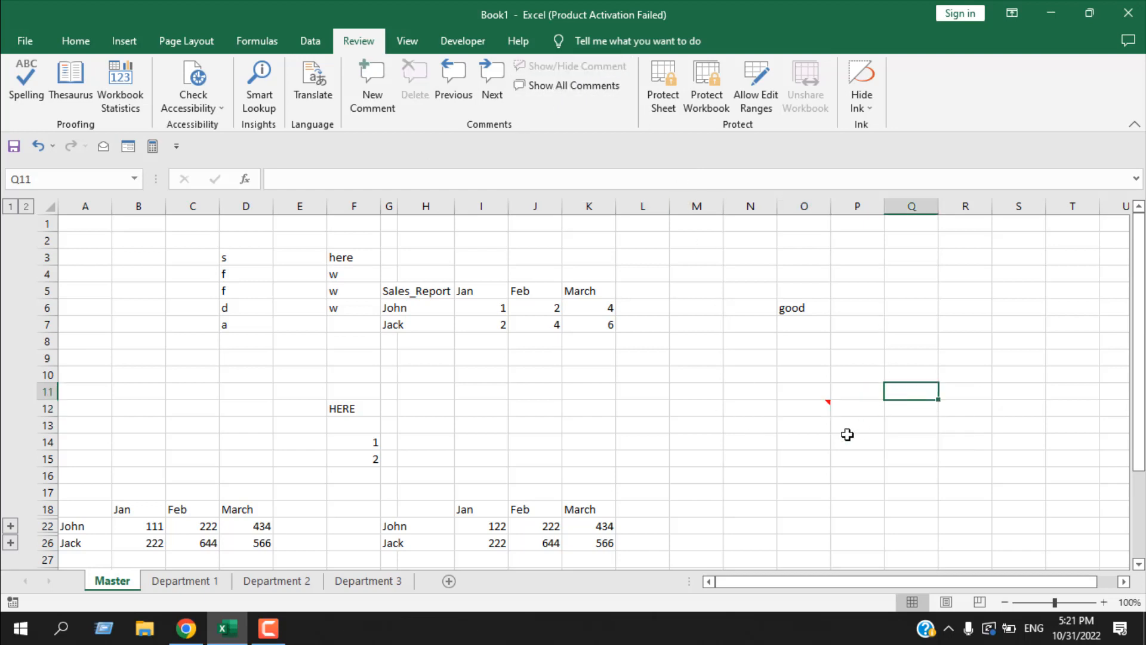
mouse_move(807, 414)
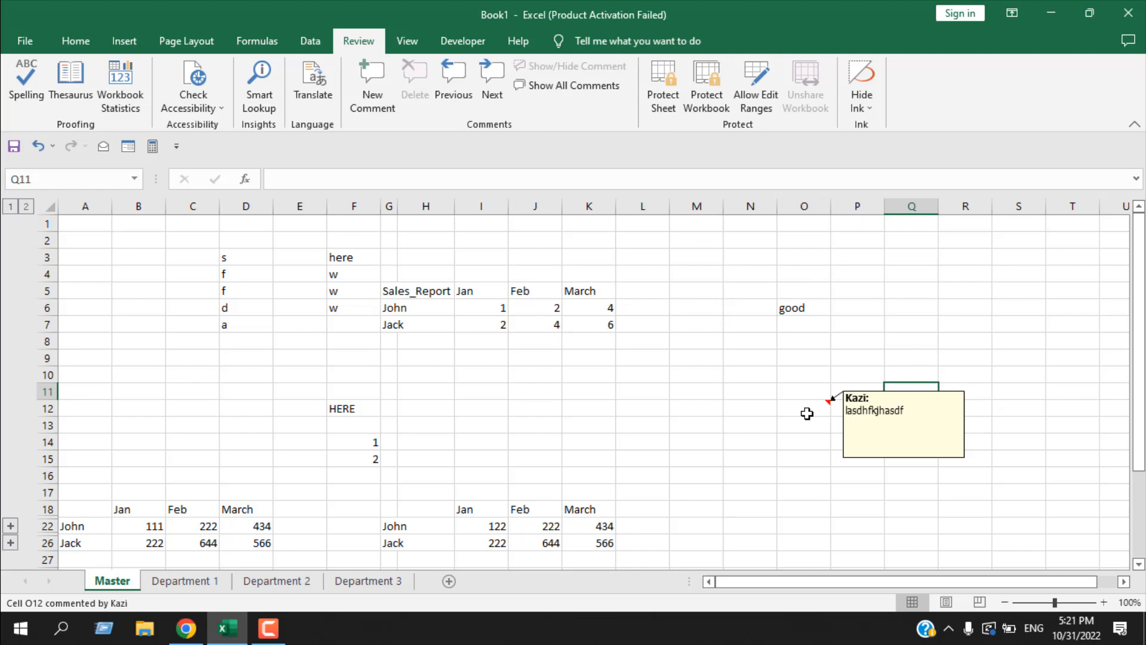
left_click(807, 413)
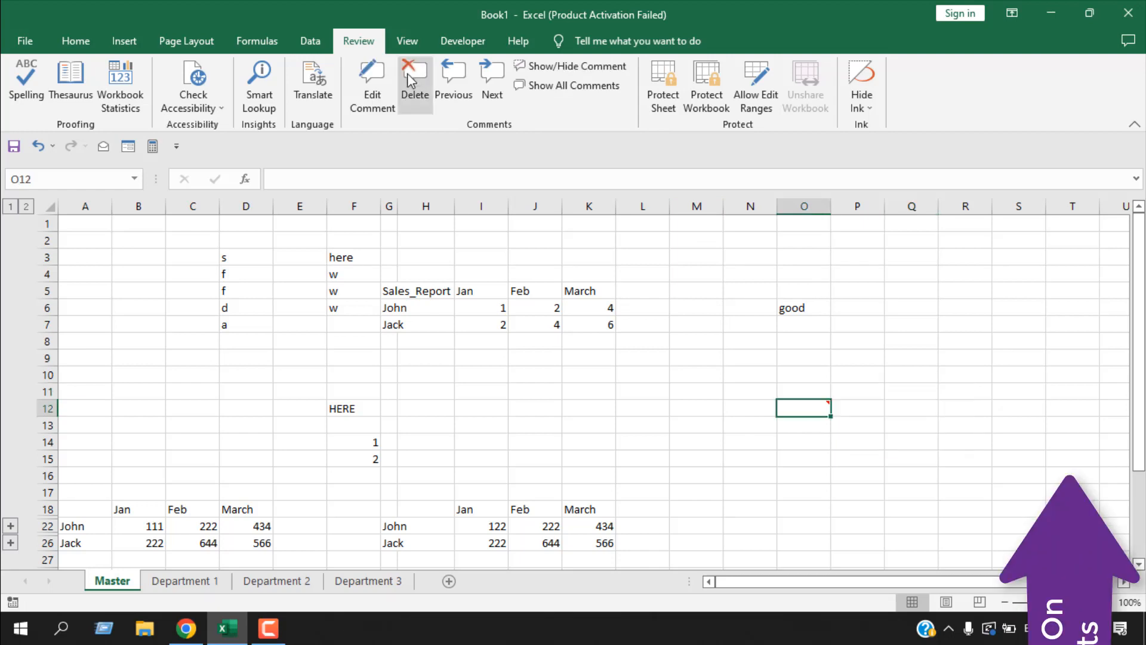
left_click(874, 379)
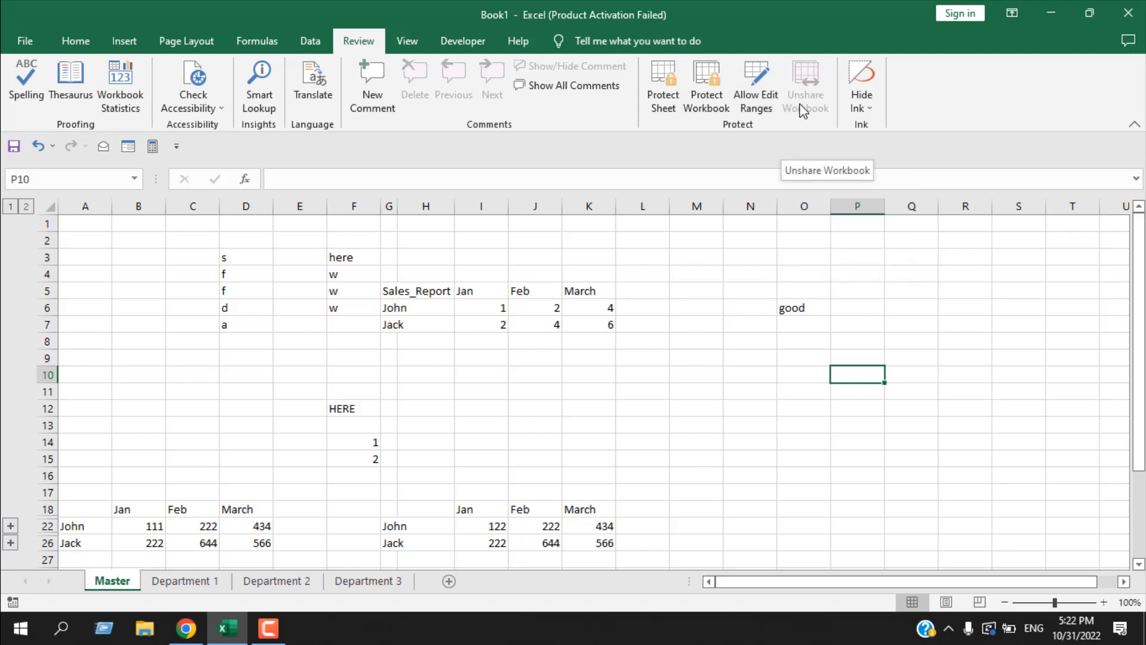
- Protect the Master sheet with a password, allowing only selection of locked and unlocked cells, and re-enter the password to confirm
left_click(701, 391)
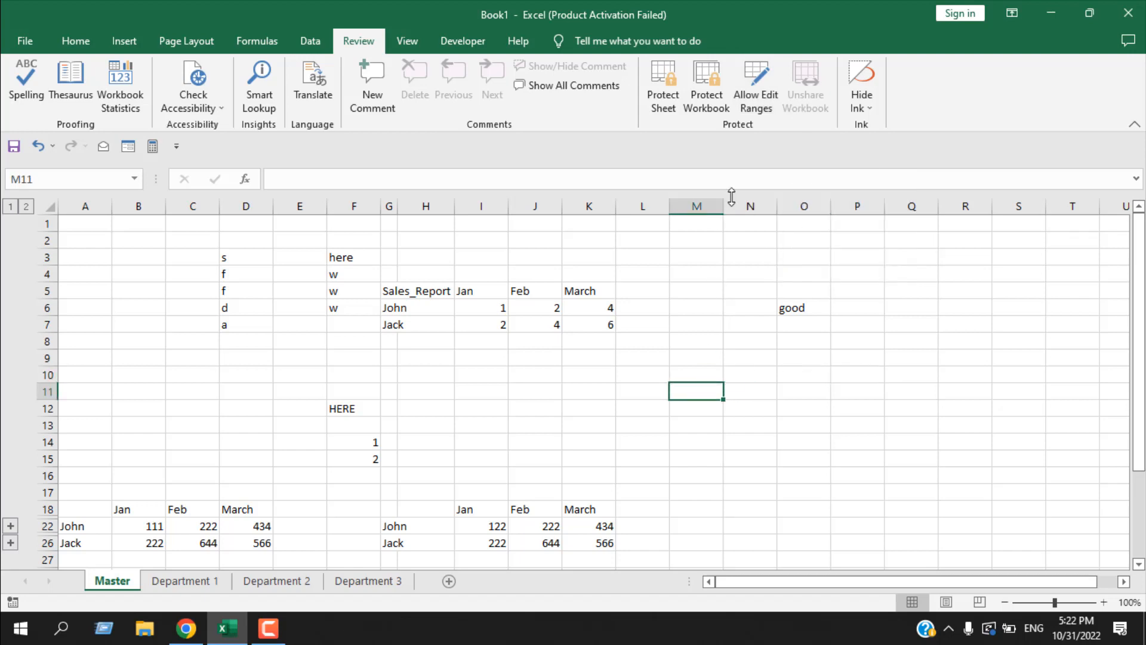
key("Right")
key("Right")
key("Up")
key("Up")
key("Up")
key("Up")
key("Up")
left_click(667, 107)
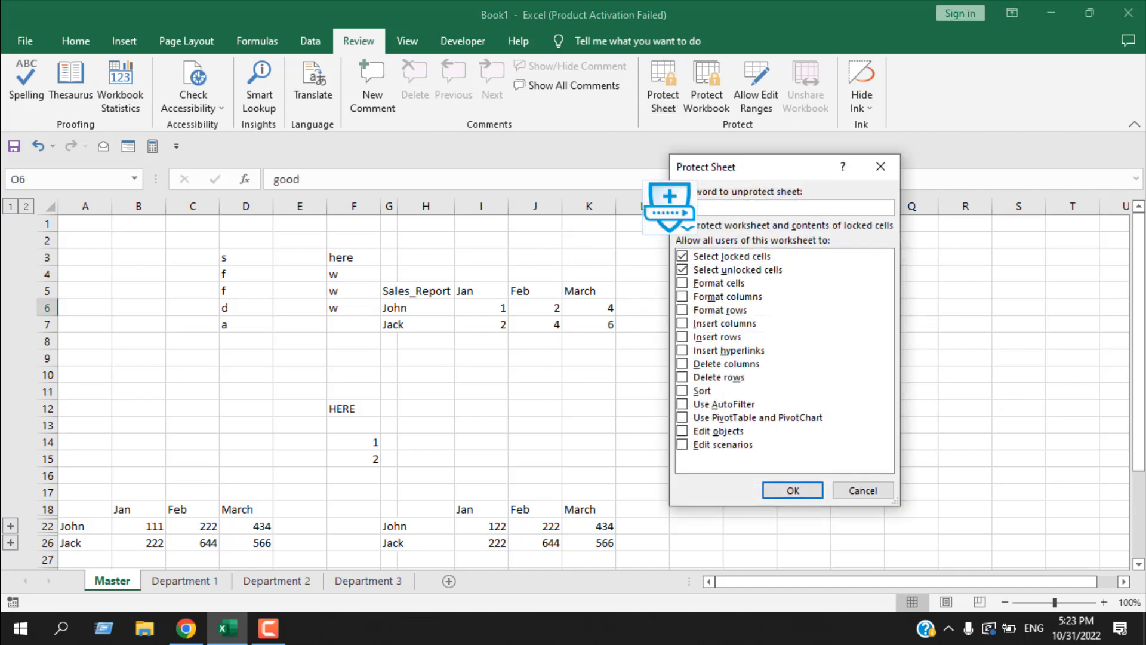
type("1234")
left_click(802, 488)
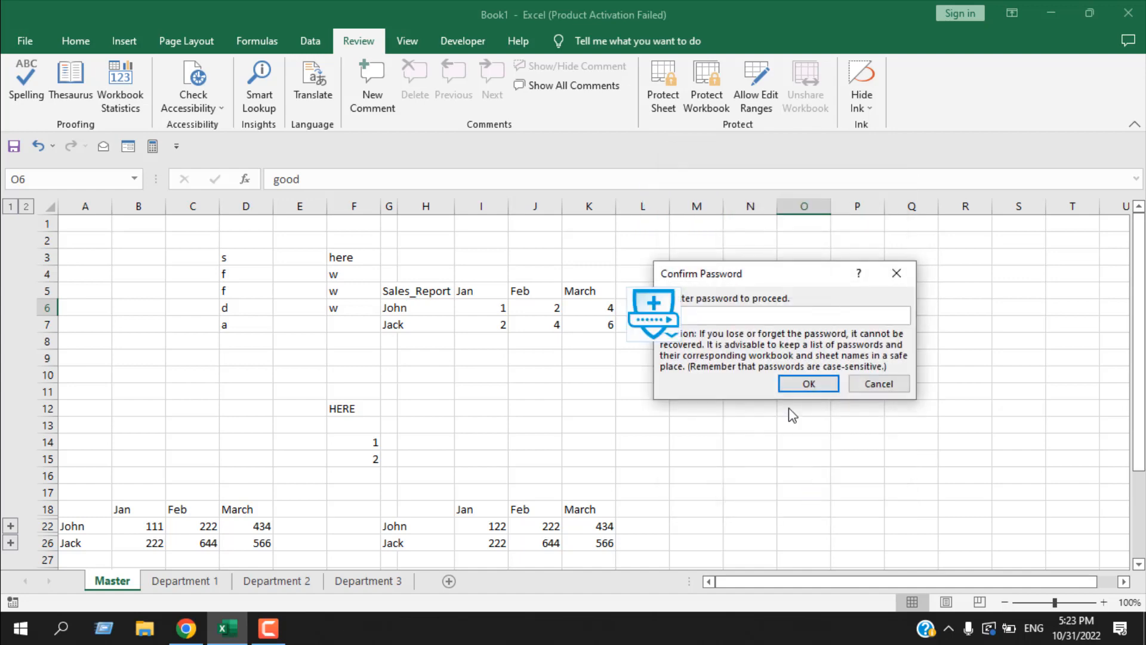
type("1234")
left_click(801, 385)
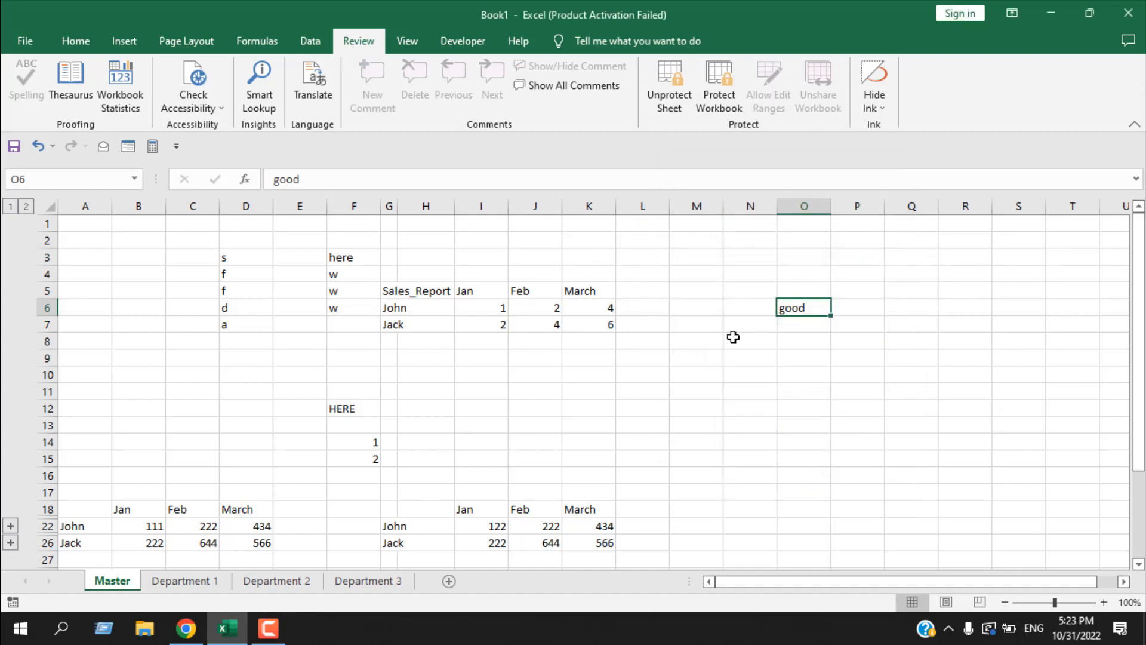
- Try to edit cells N9 and P10 on the protected Master sheet and dismiss the warnings
left_click(749, 354)
type("g")
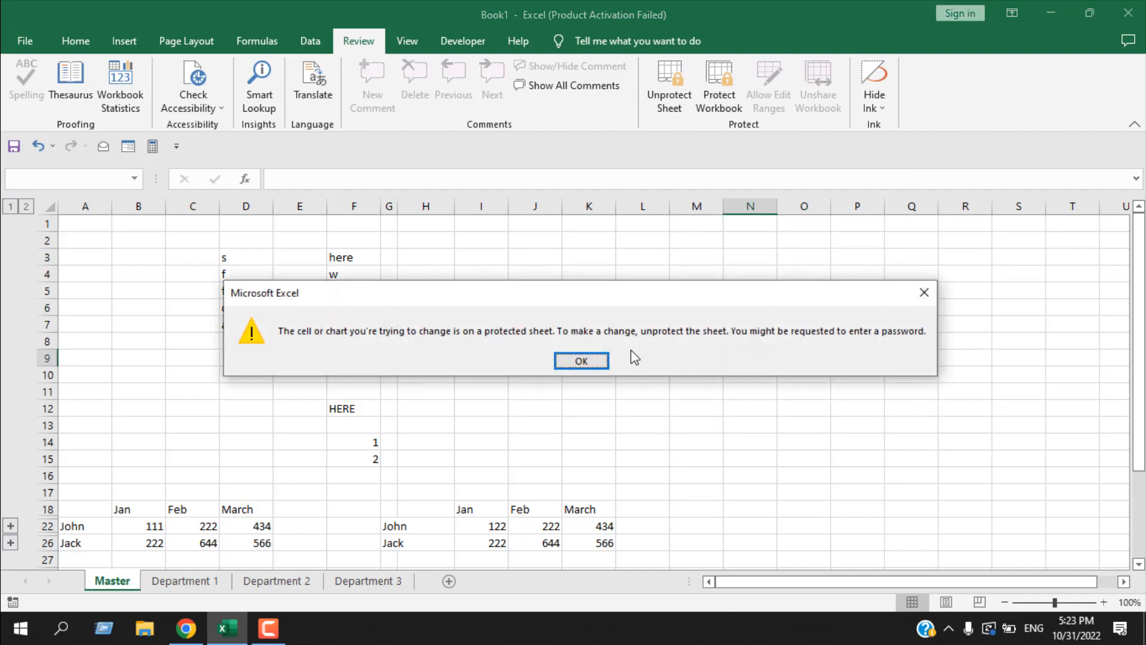
key("Return")
double_click(872, 382)
left_click(578, 362)
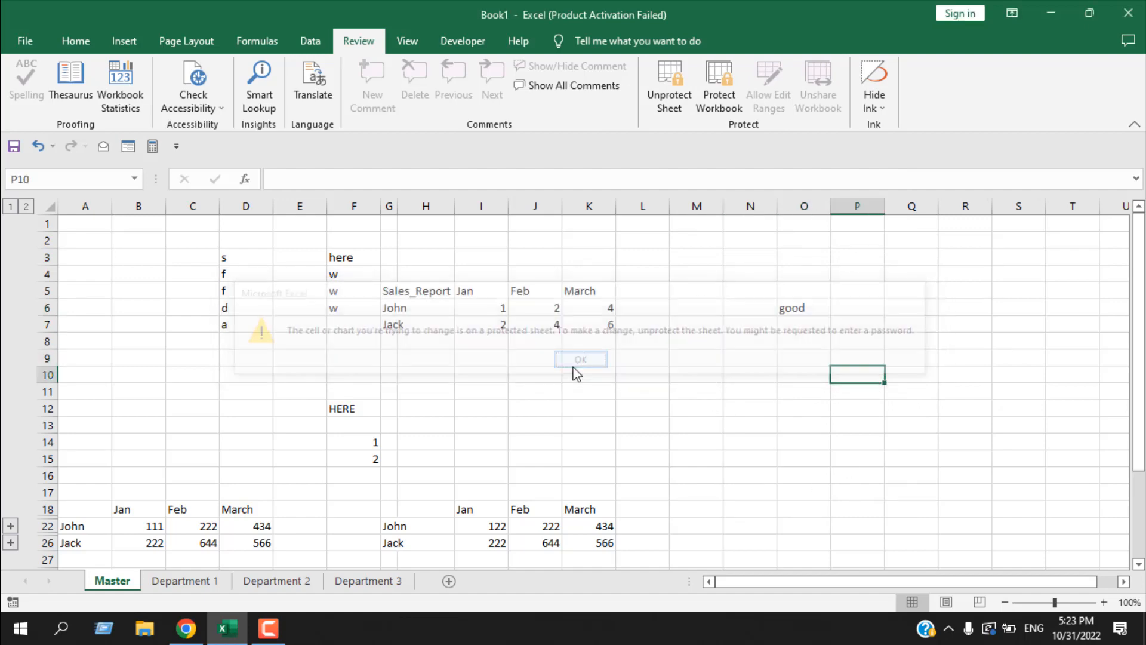
- Unprotect the Master sheet by entering the sheet password
left_click(657, 87)
type("1234")
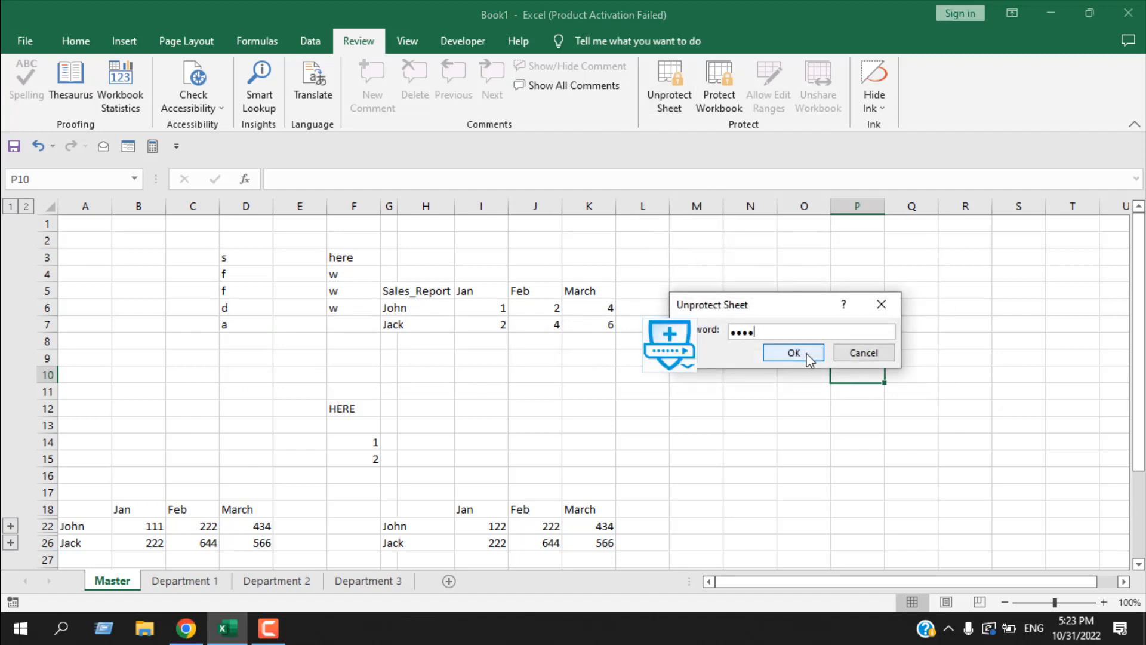
left_click(807, 357)
- Enter "asdasd" in cell O7, "asd" in cell O11 and "s" in cell N11
left_click(806, 327)
type("asdasd")
left_click(800, 391)
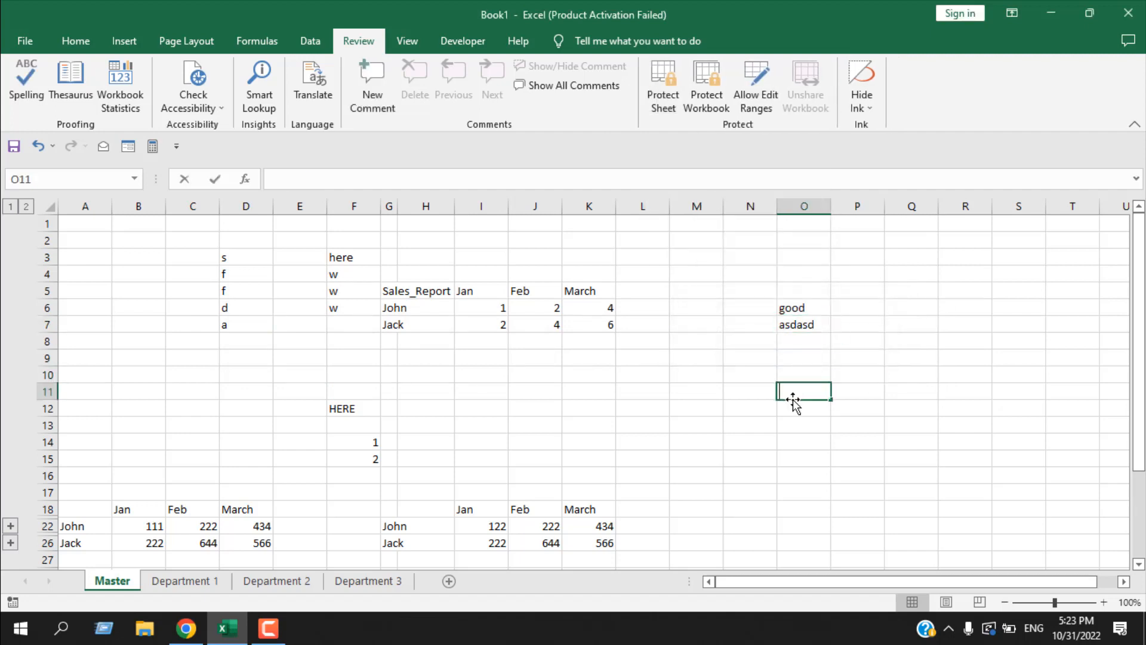
type("asd")
left_click(759, 392)
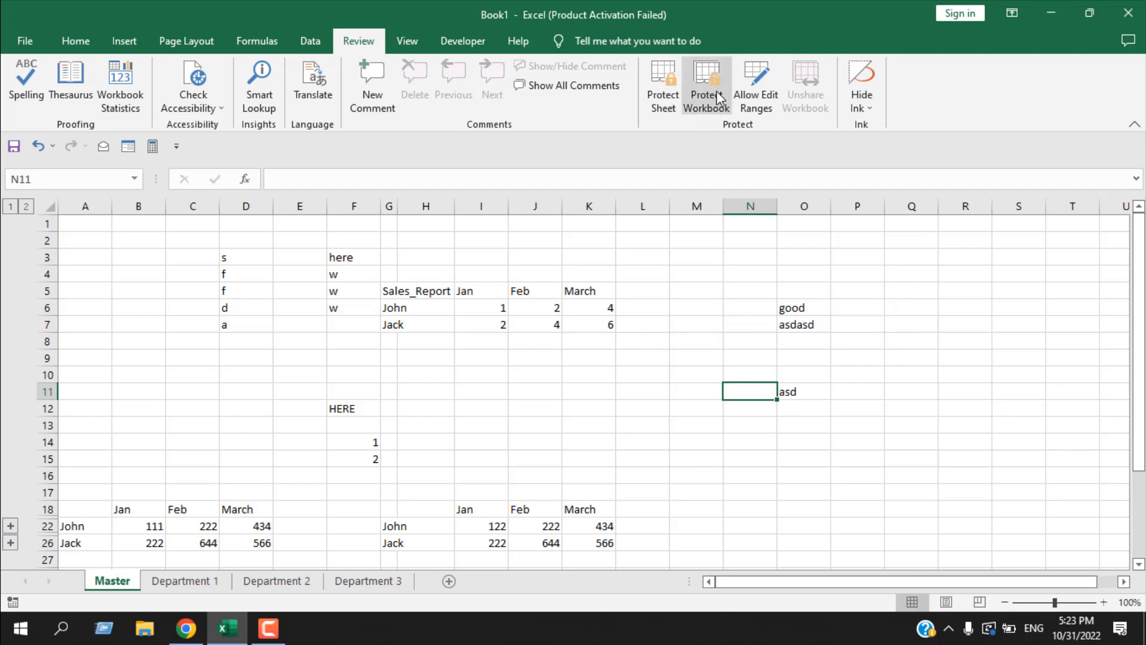
type("s")
left_click(858, 526)
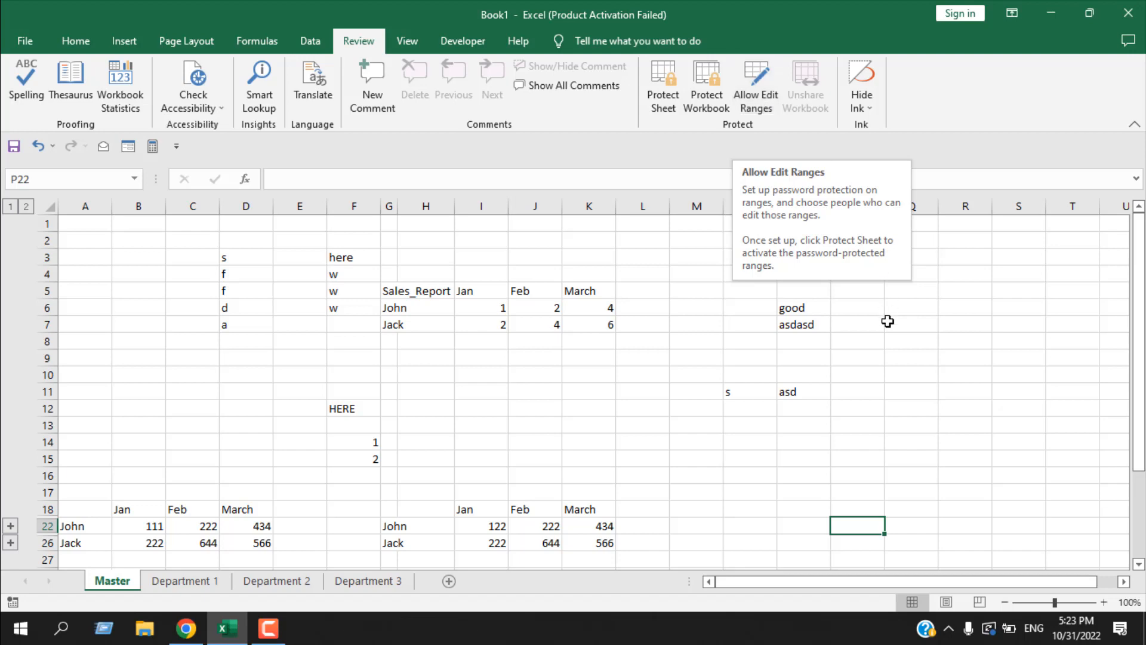
- Turn on Hide Ink for the Master sheet with cell P7 selected
left_click(863, 402)
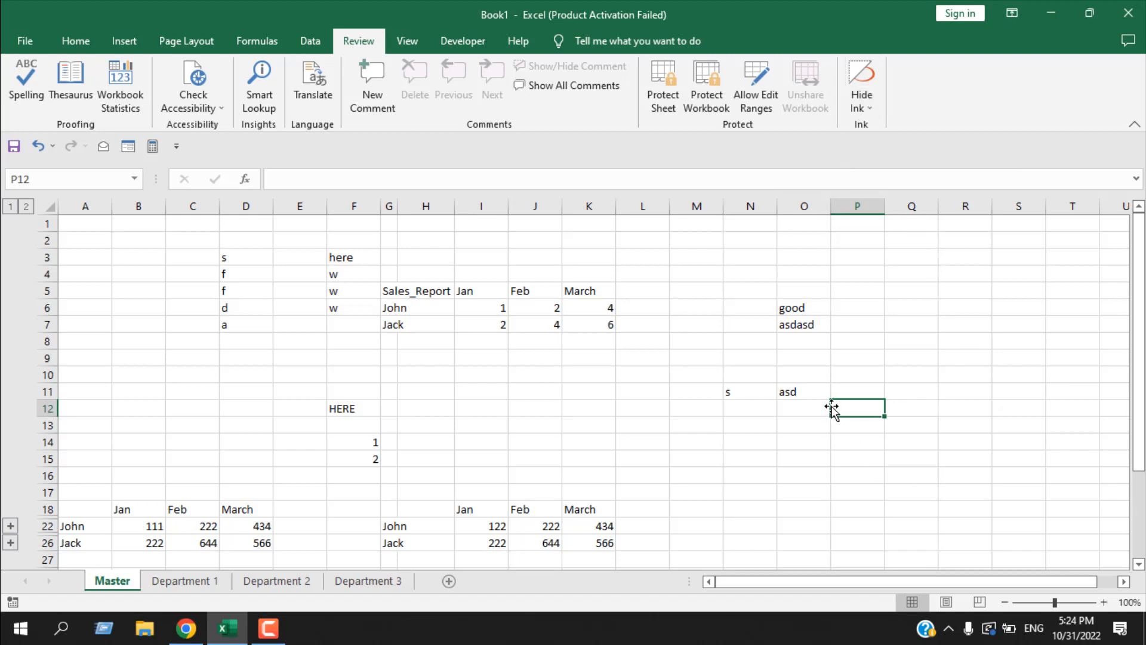
left_click(853, 321)
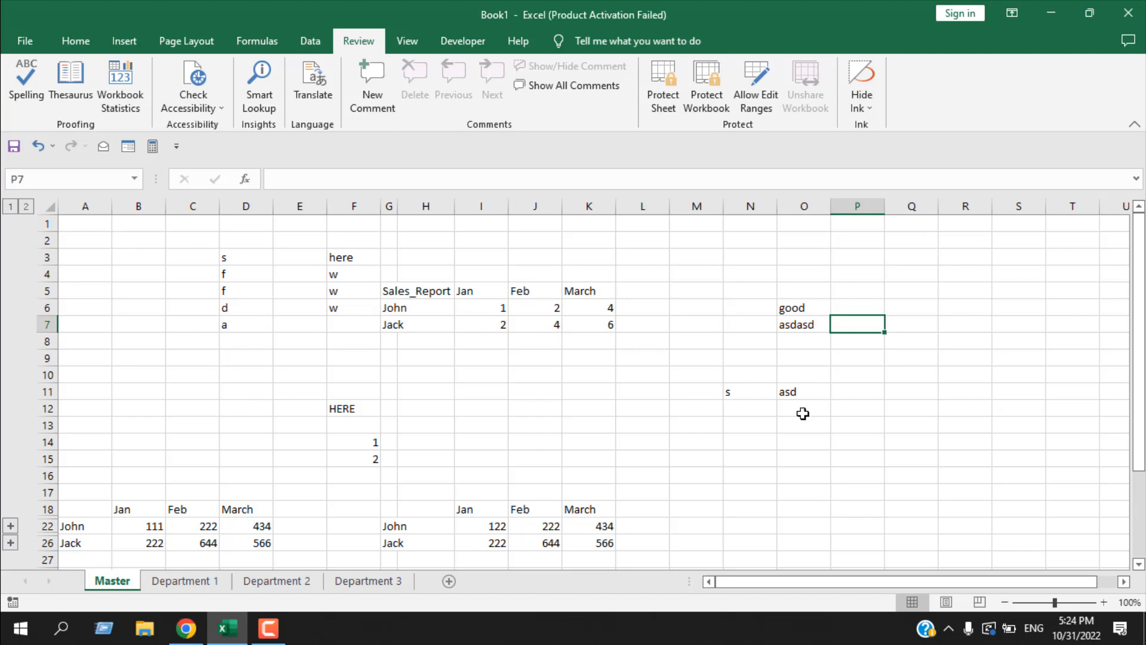
left_click(866, 82)
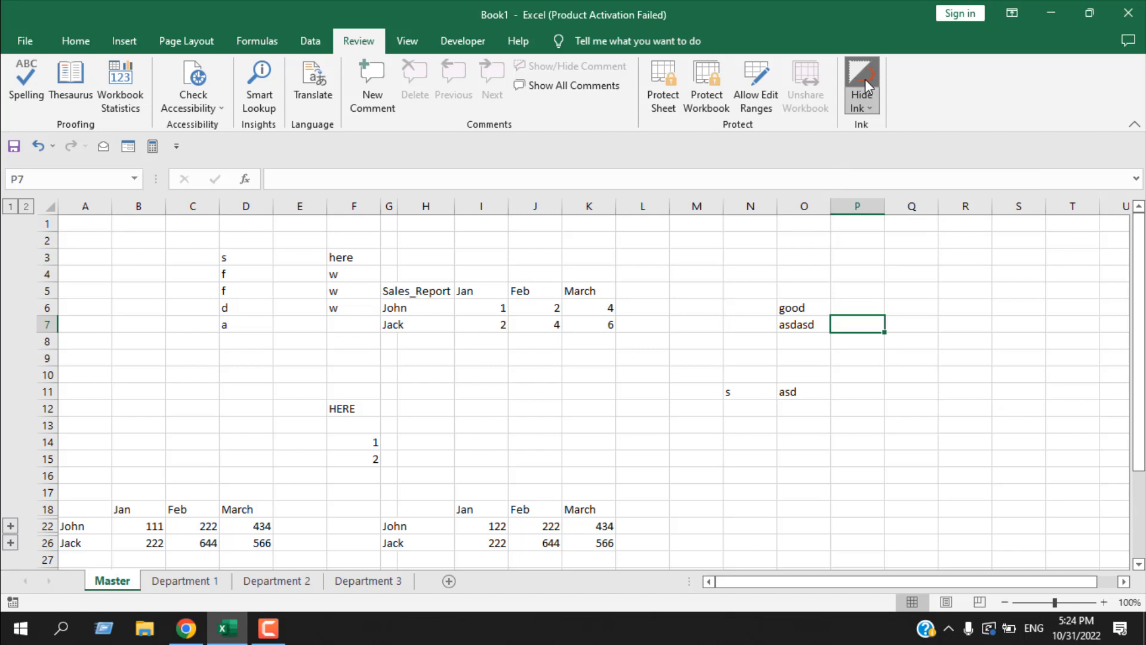